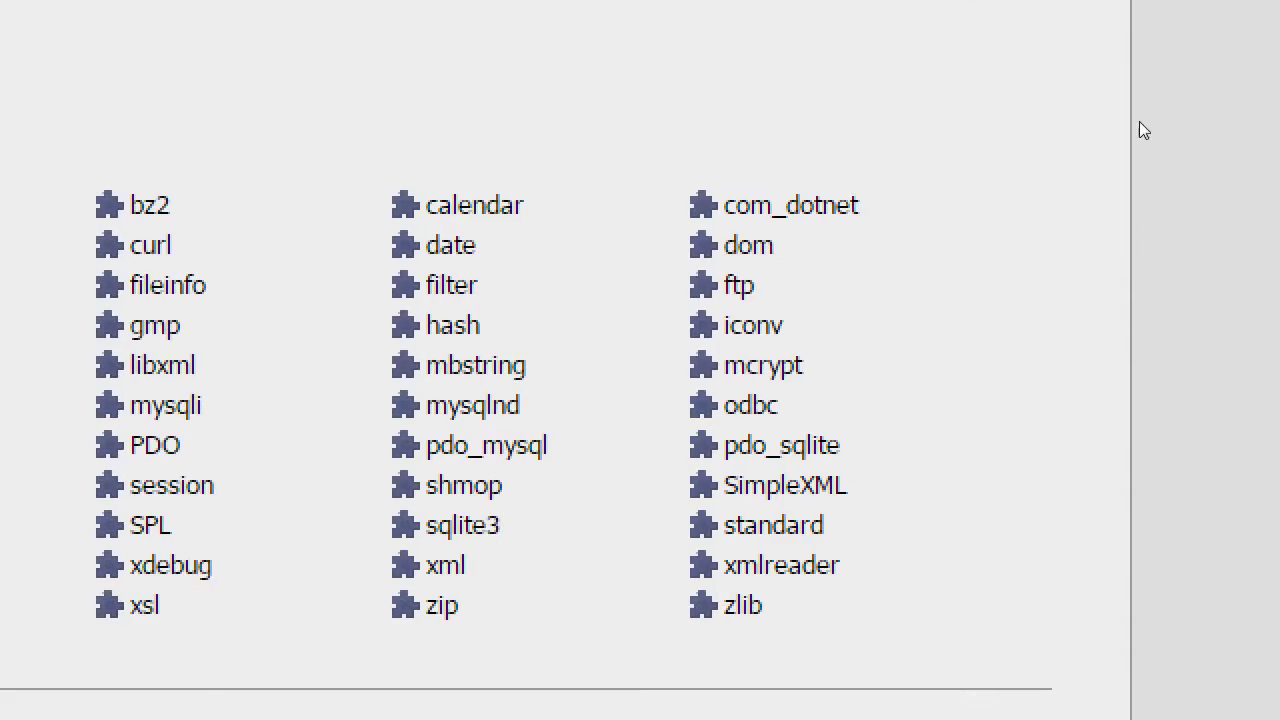
Extend the address to localhost/installwordpress and load the WordPress setup language page.
{"action": "key", "text": "ctrl+l"}
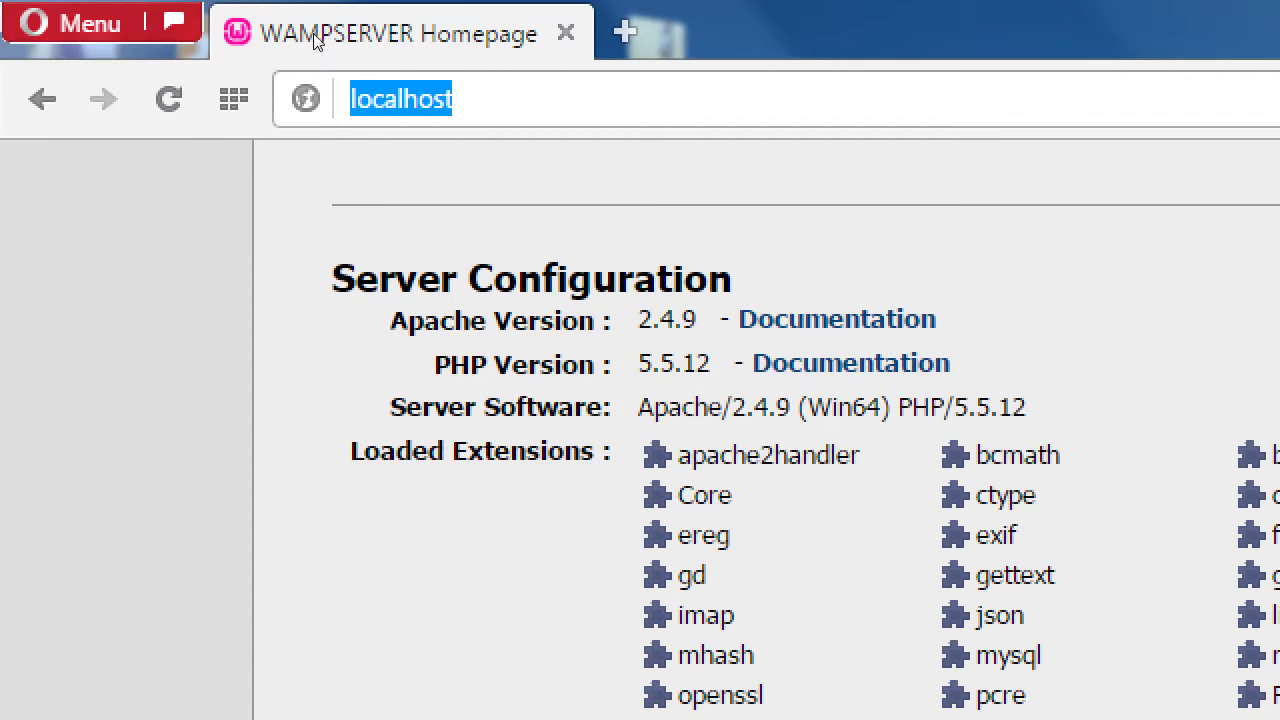
{"action": "key", "text": "End"}
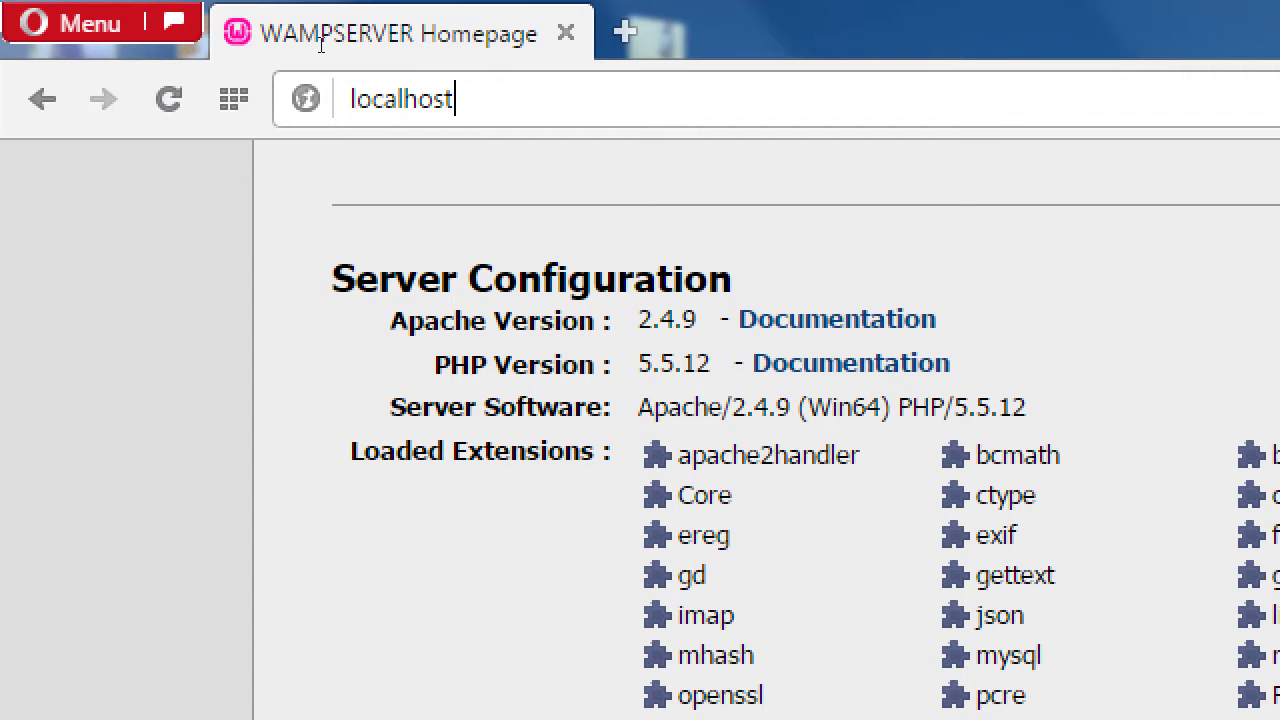
{"action": "type", "text": "/"}
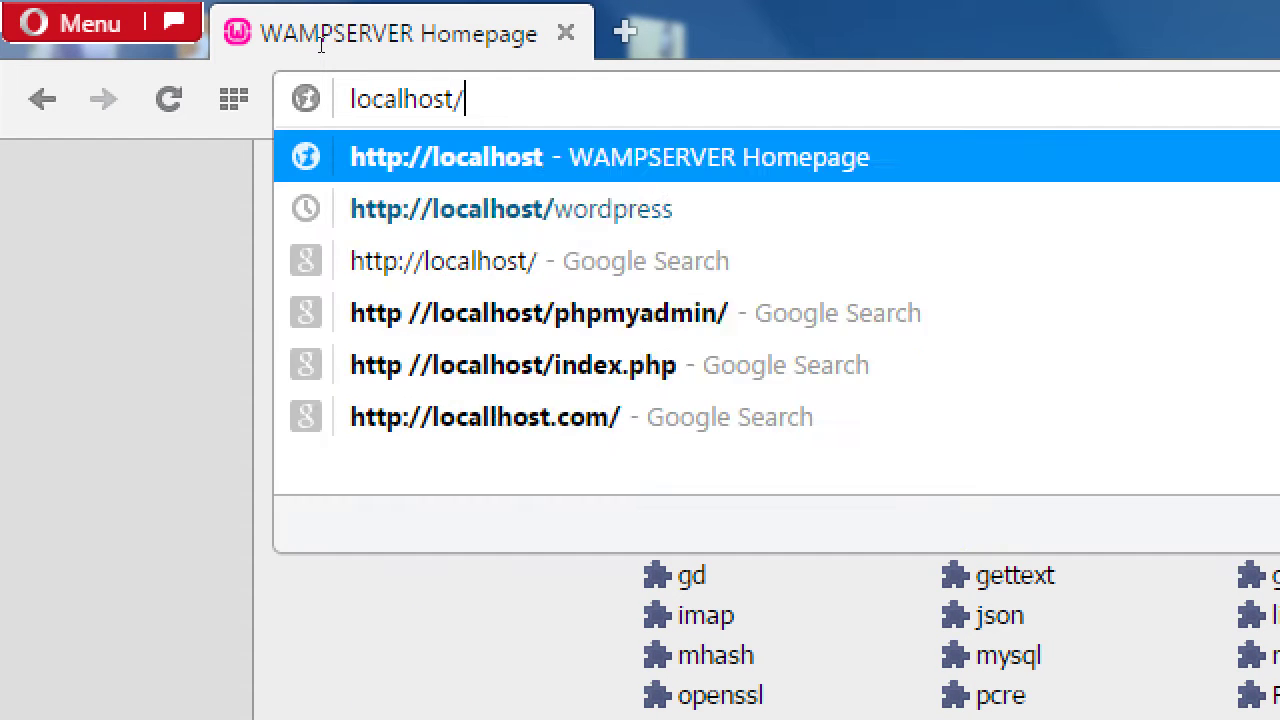
{"action": "type", "text": "installwordpress"}
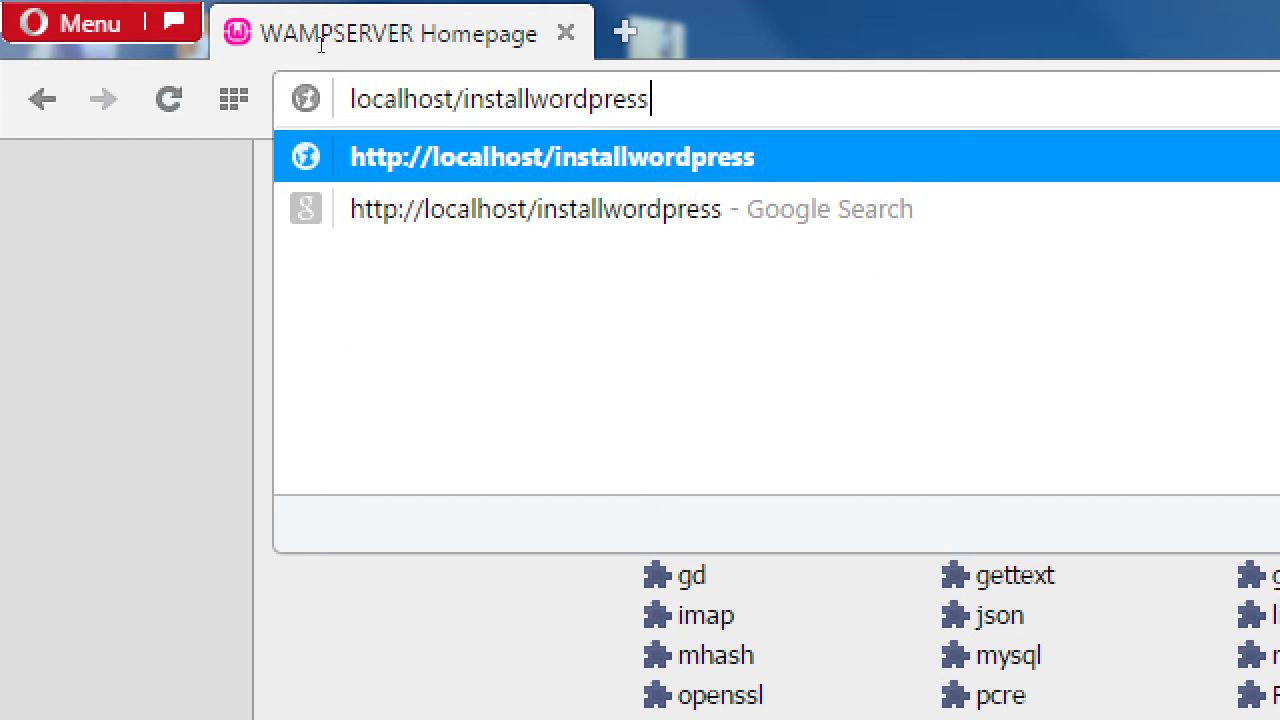
{"action": "key", "text": "Return"}
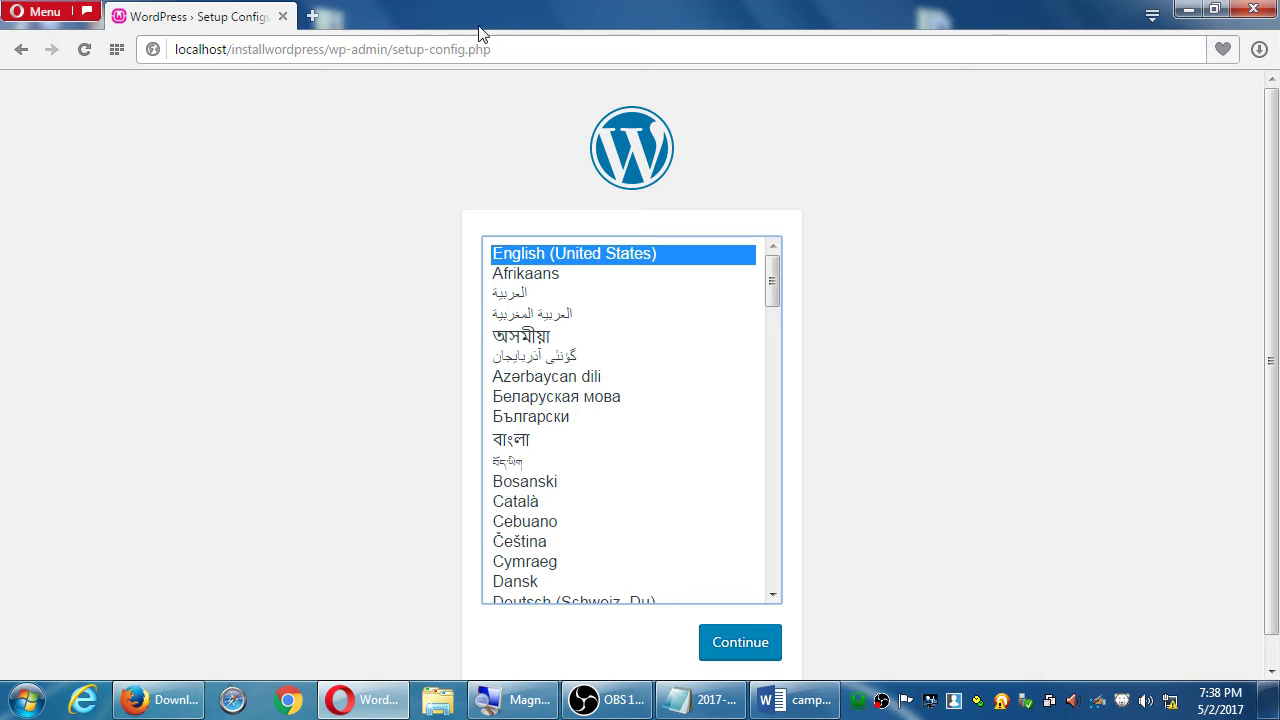
{"action": "left_click", "coordinate": [798, 700]}
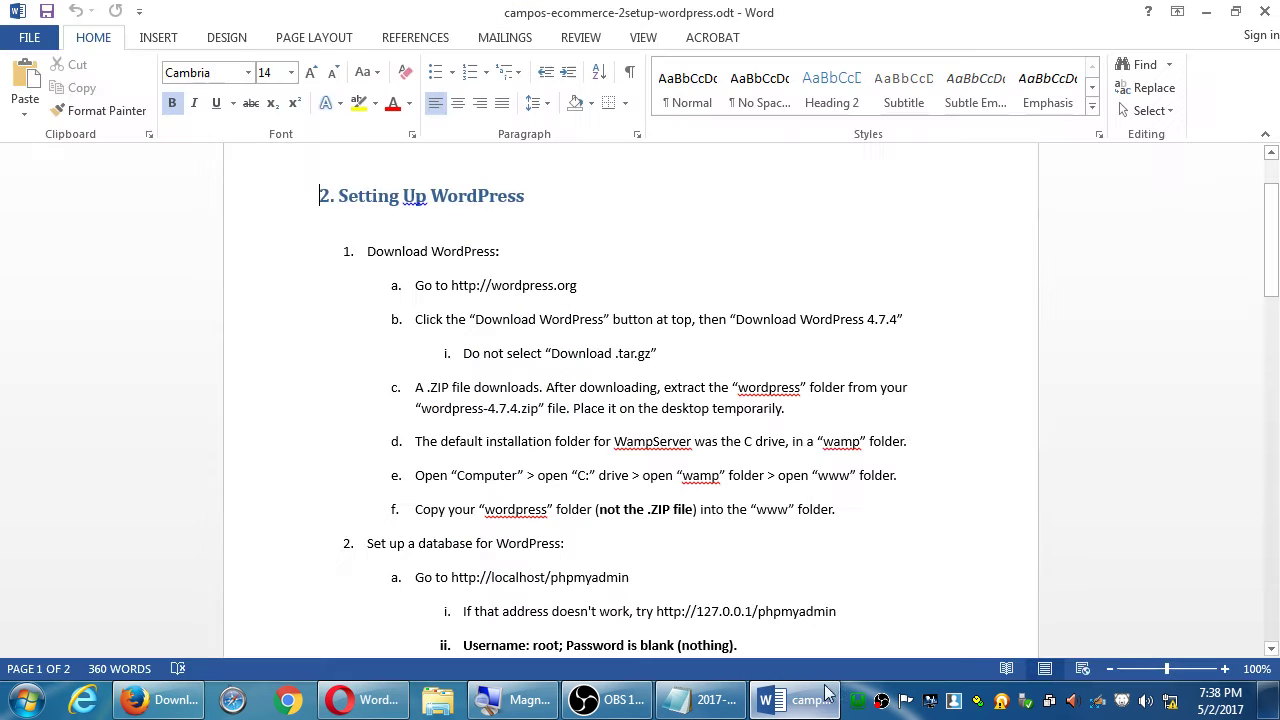
{"action": "scroll", "coordinate": [900, 575], "scroll_direction": "down", "scroll_amount": 5}
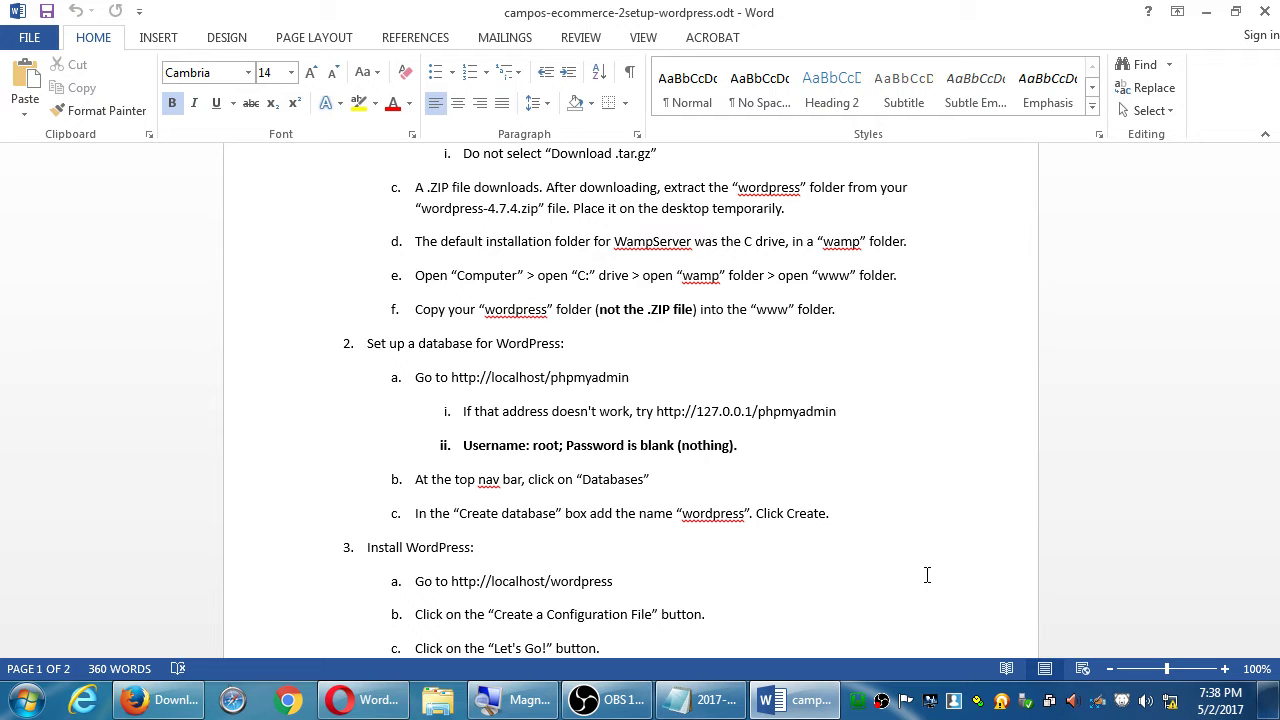
{"action": "key", "text": "alt+Tab"}
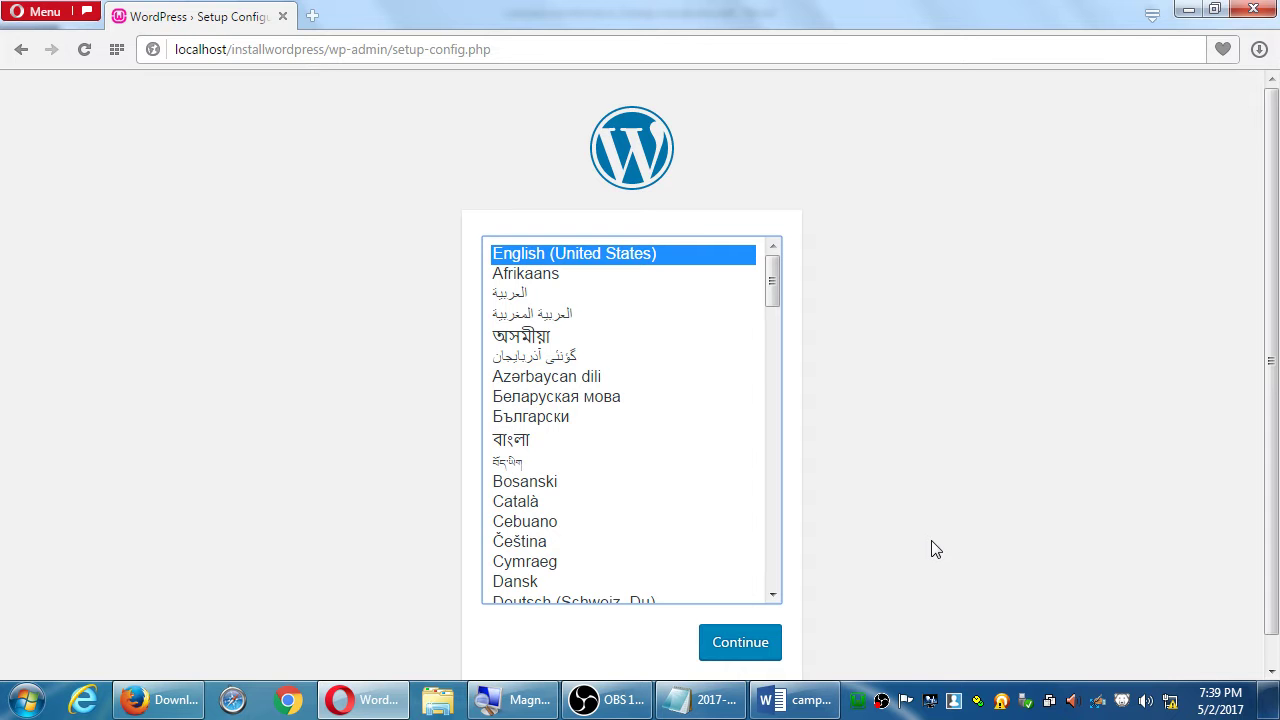
After glancing at the handout, load localhost/phpmyadmin in a new browser tab.
{"action": "left_click", "coordinate": [795, 700]}
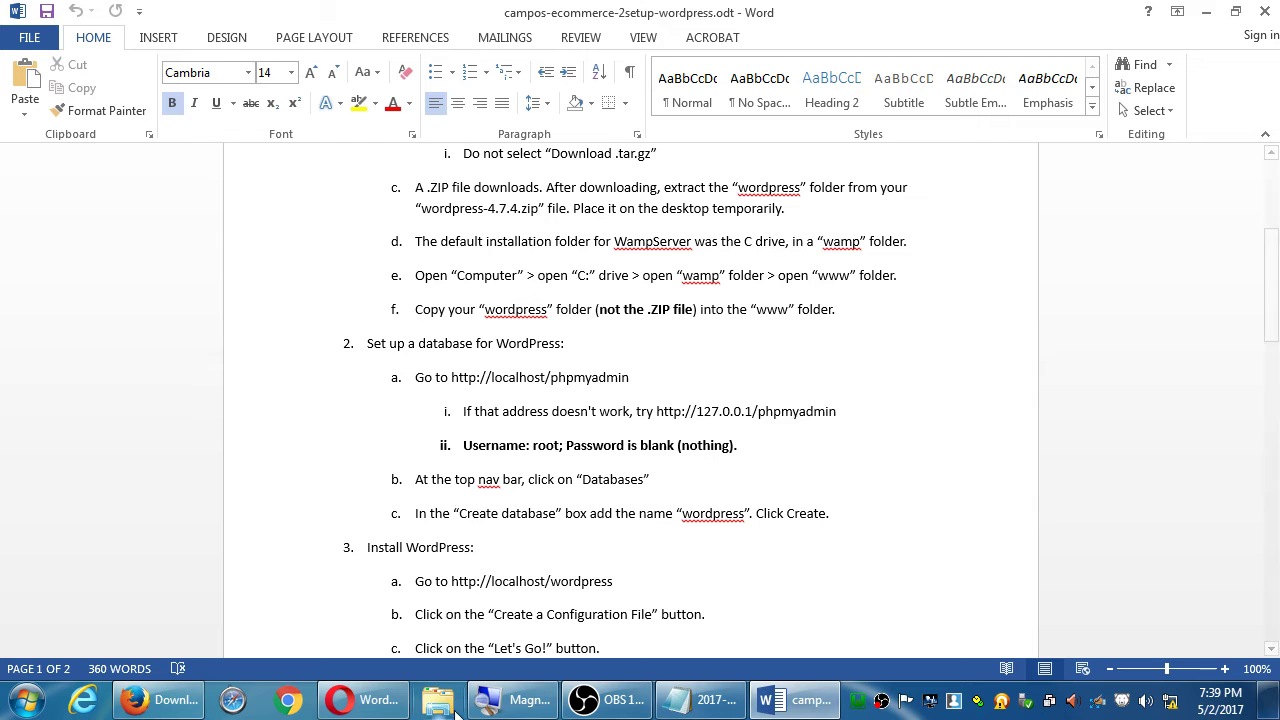
{"action": "left_click", "coordinate": [363, 700]}
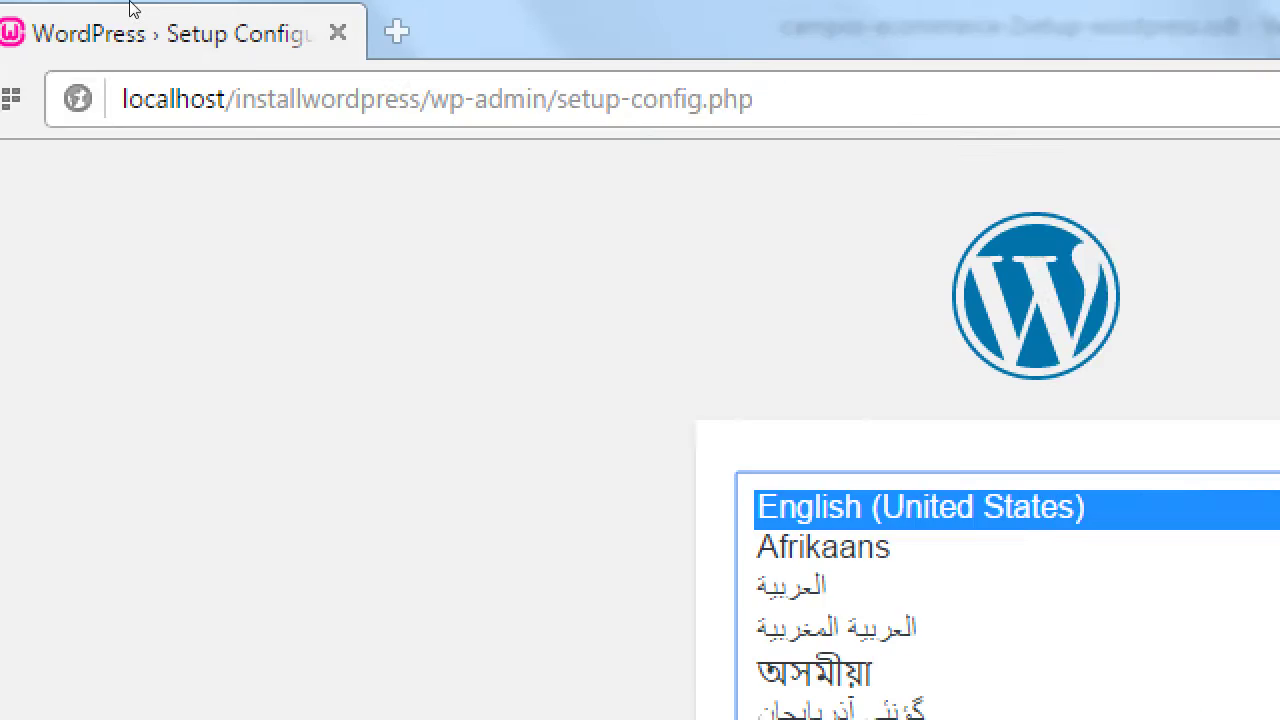
{"action": "key", "text": "ctrl+t"}
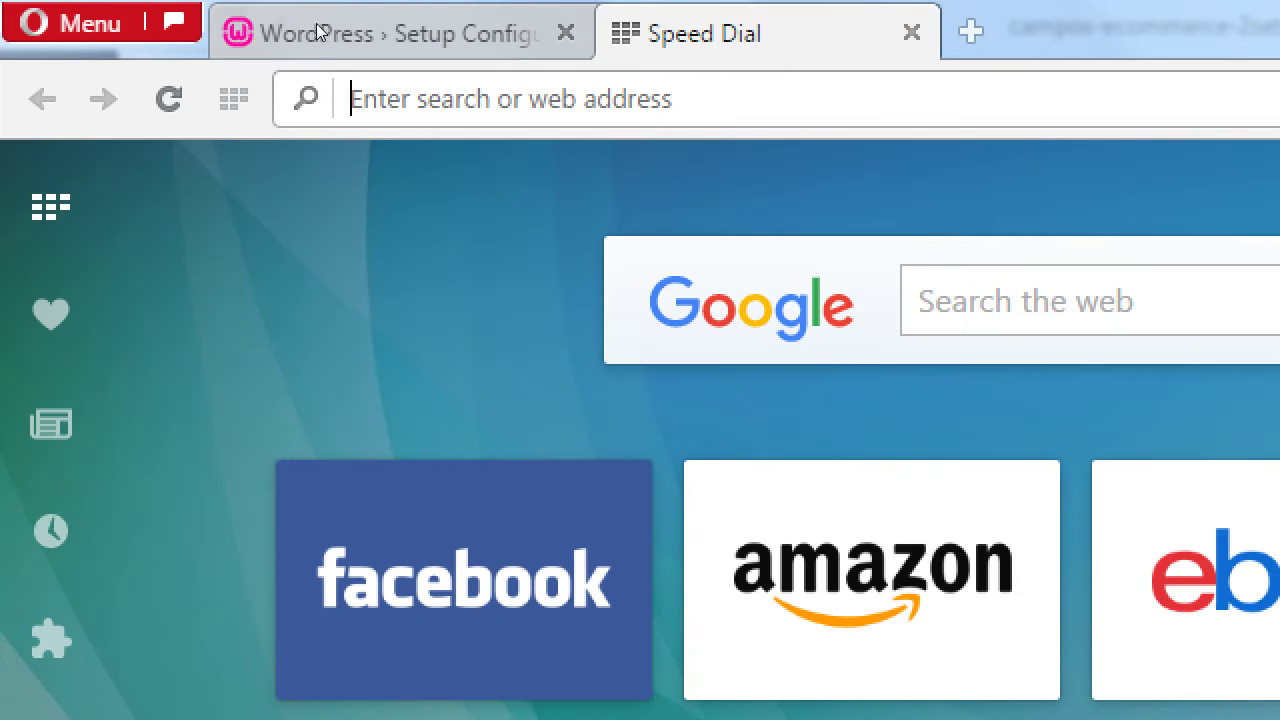
{"action": "type", "text": "localhost"}
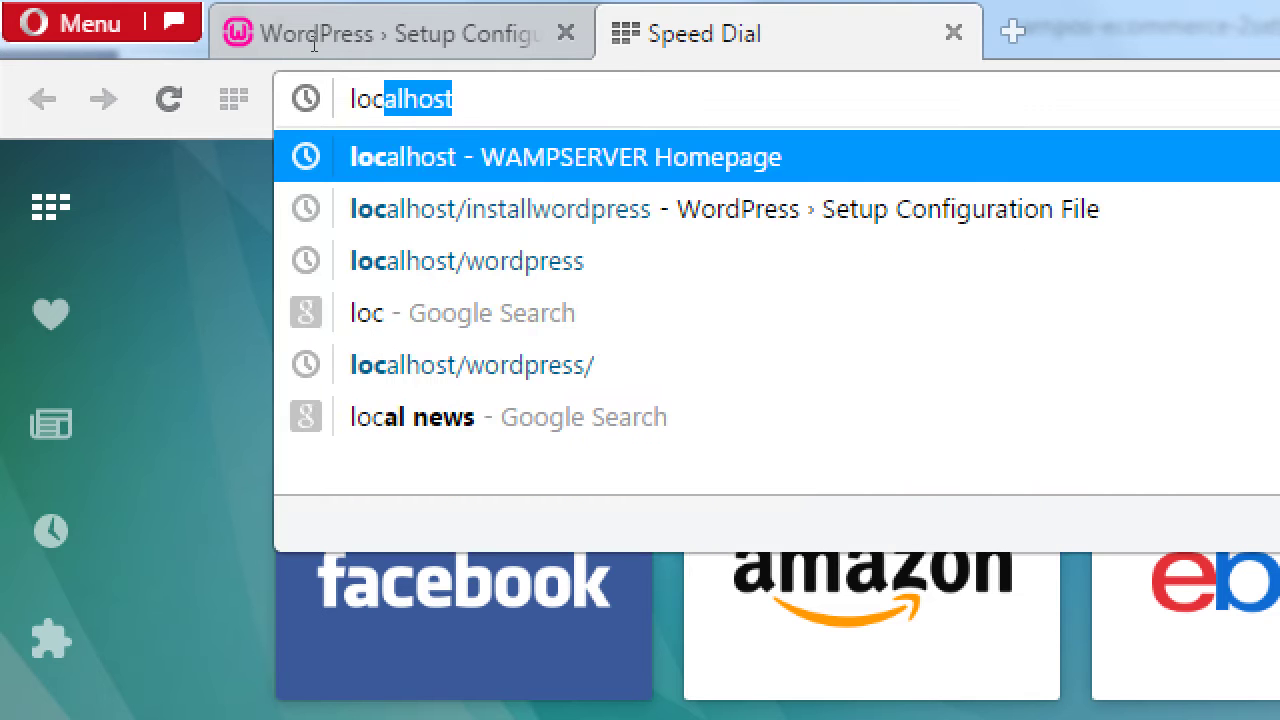
{"action": "type", "text": "/ph"}
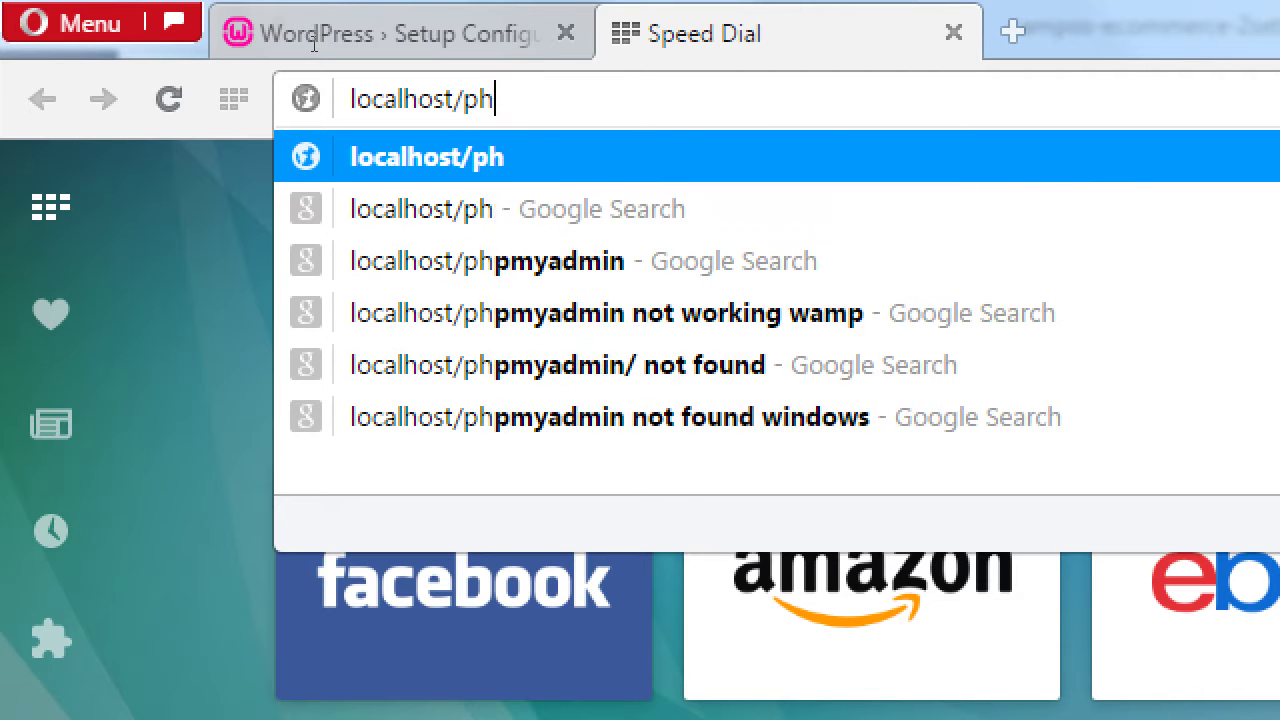
{"action": "type", "text": "pmyadmin"}
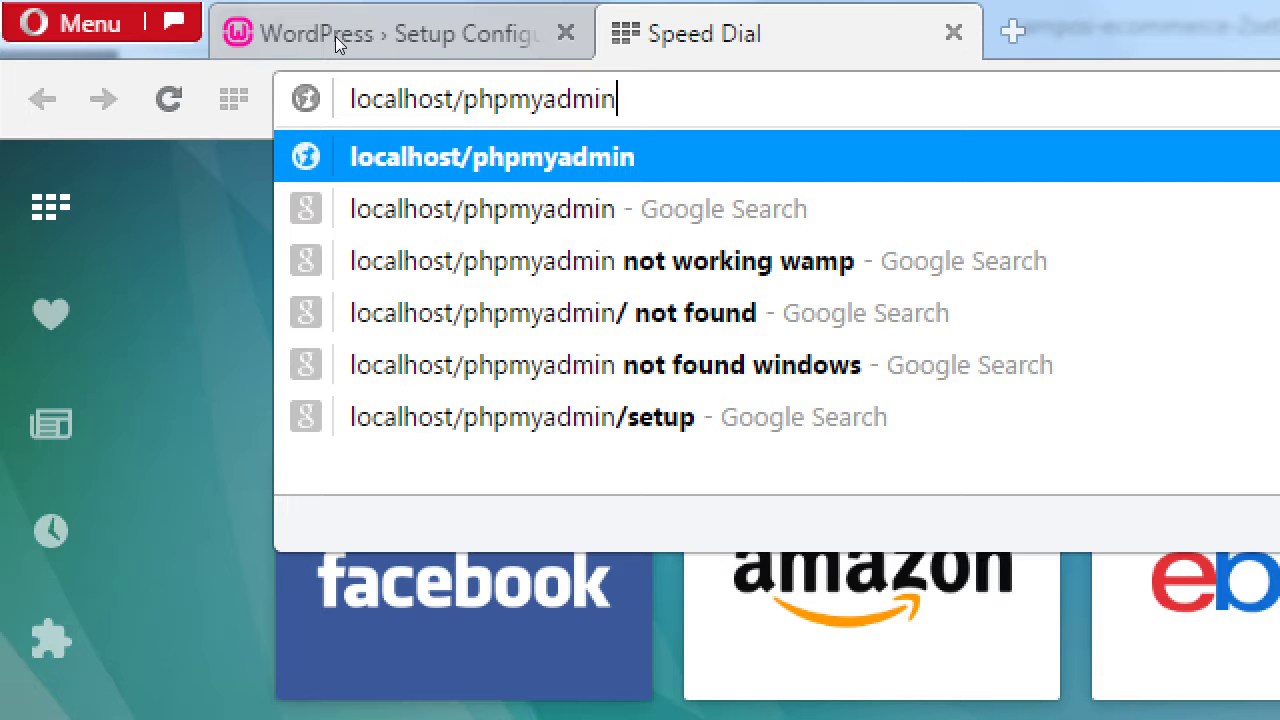
{"action": "key", "text": "Return"}
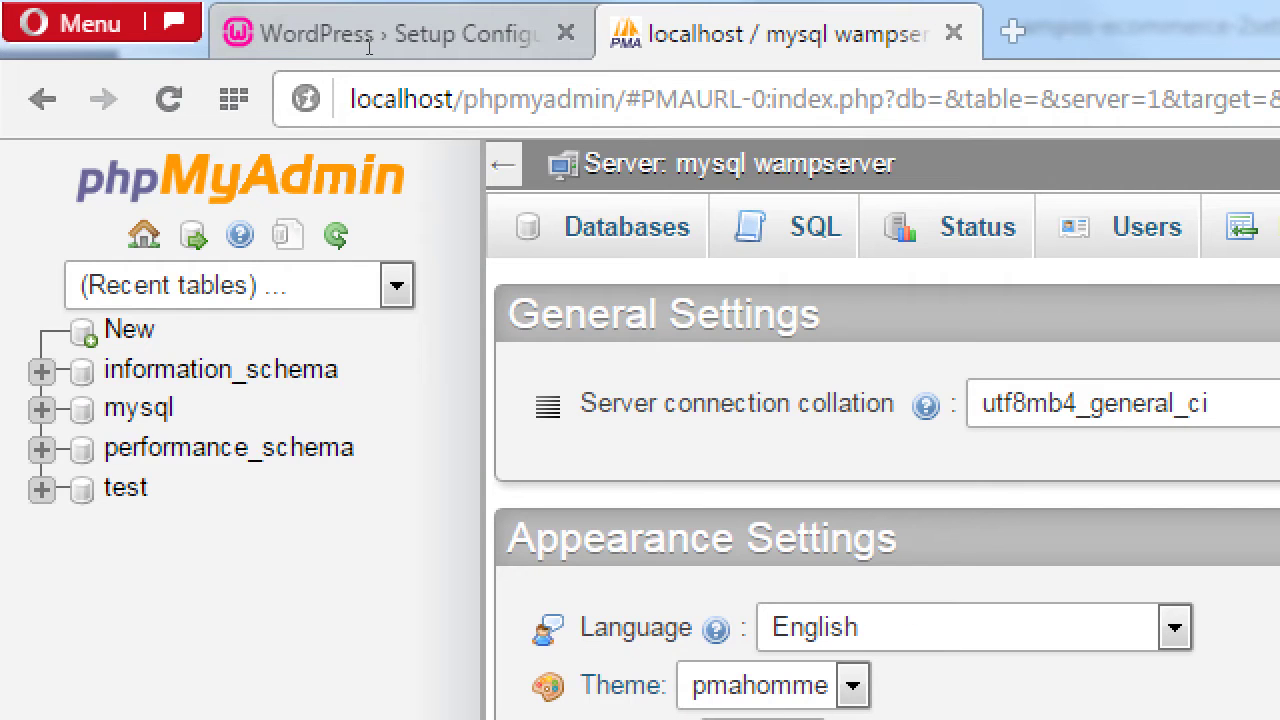
Trim the phpMyAdmin address back to localhost/phpmyadmin/ and reach the Databases page.
{"action": "key", "text": "ctrl+l"}
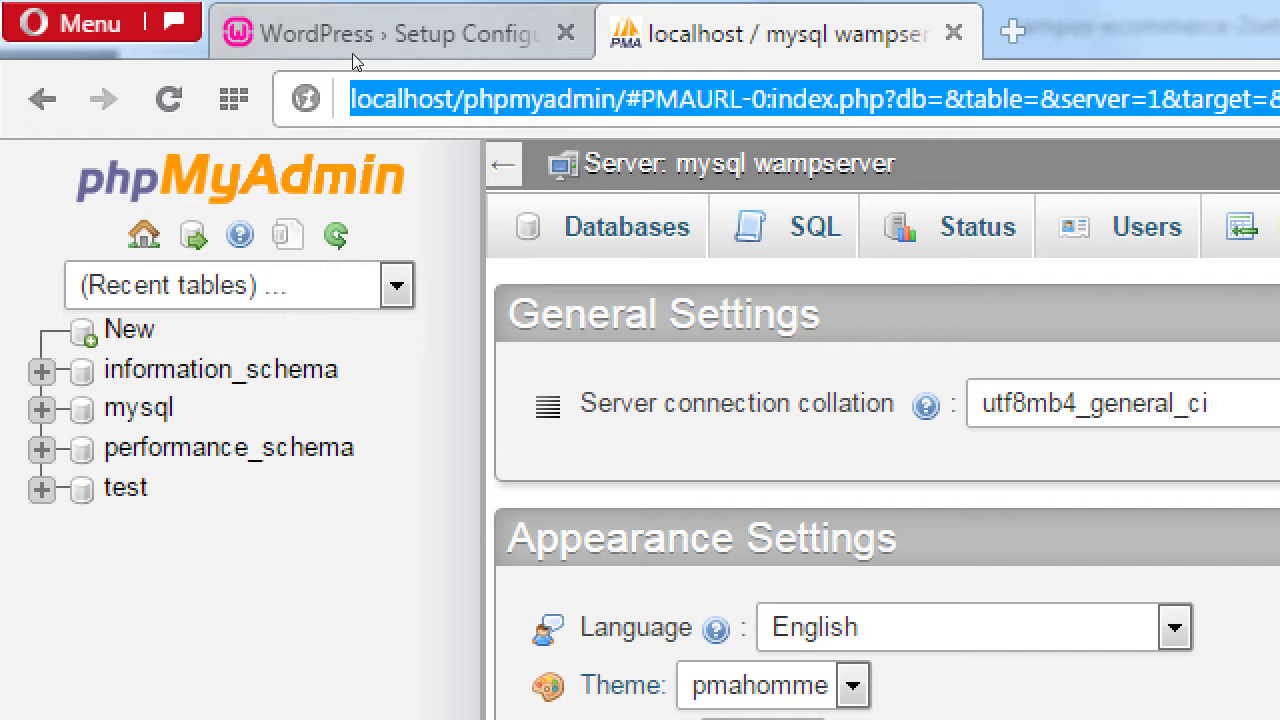
{"action": "left_click", "coordinate": [626, 99]}
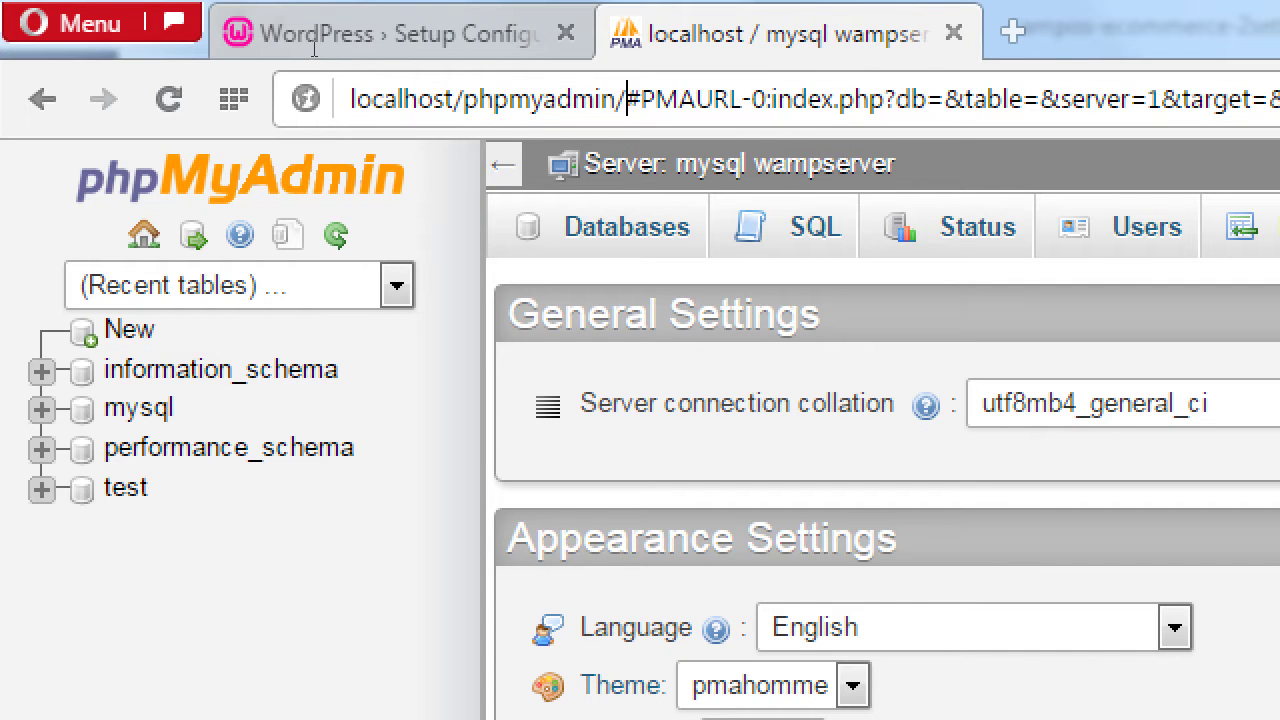
{"action": "key", "text": "shift+End"}
{"action": "key", "text": "Delete"}
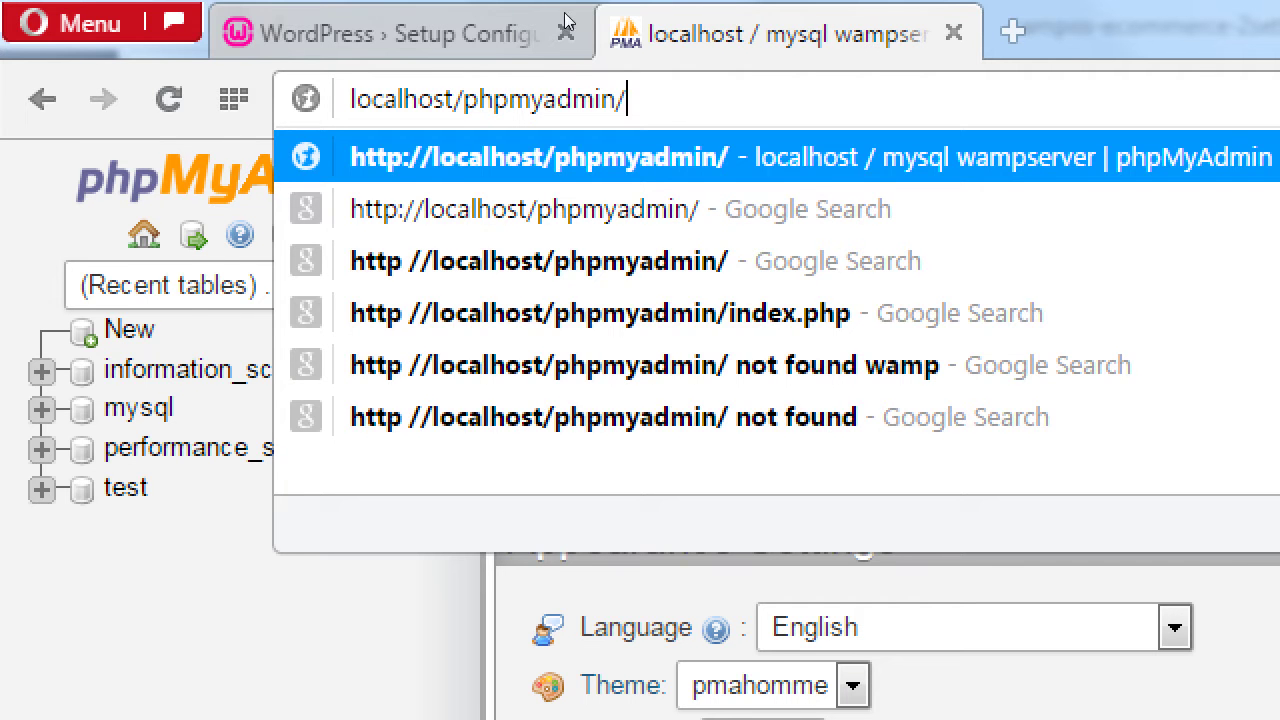
{"action": "key", "text": "Escape"}
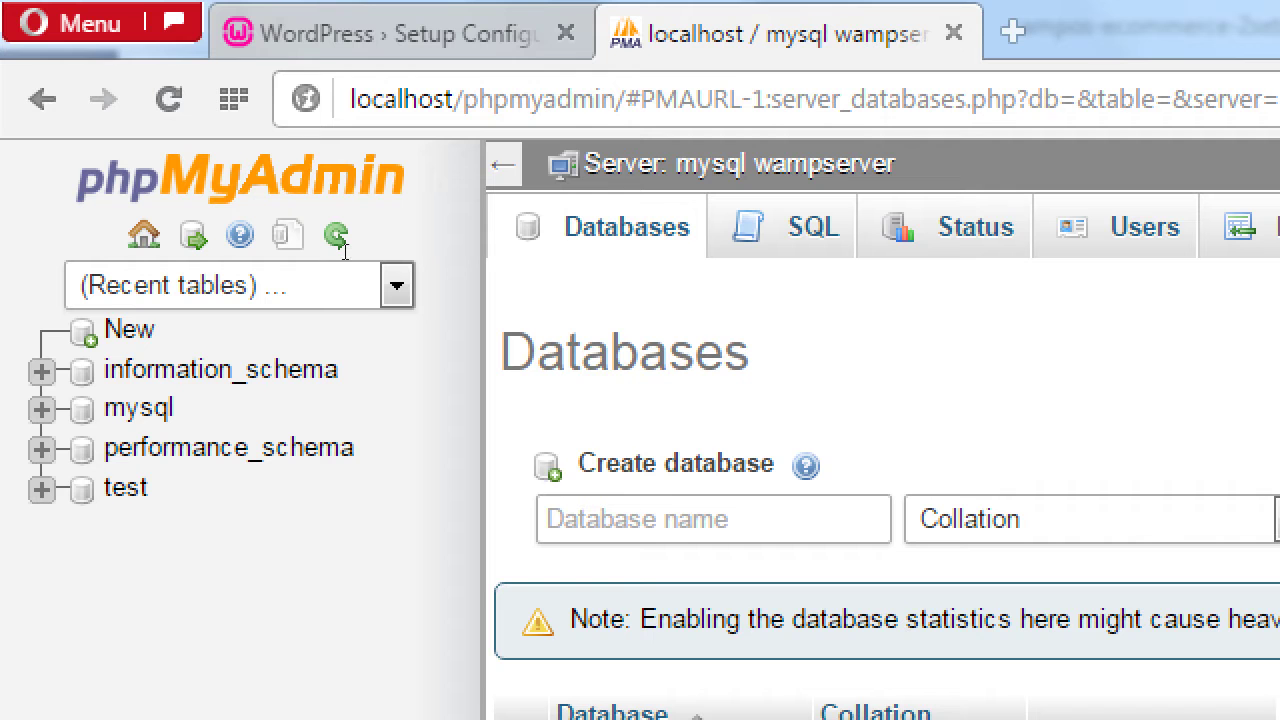
Enter 'wordpress' as the new database name and create it, checking the handout first.
{"action": "type", "text": "wordpre"}
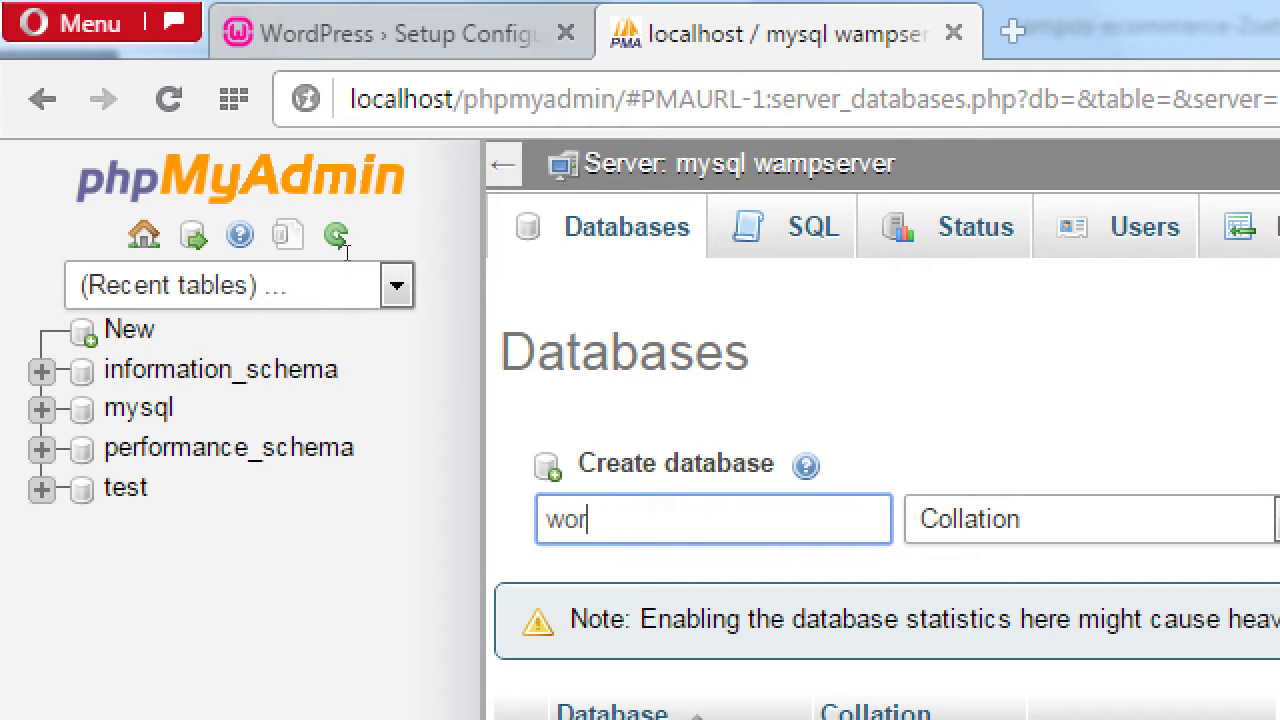
{"action": "type", "text": "ss"}
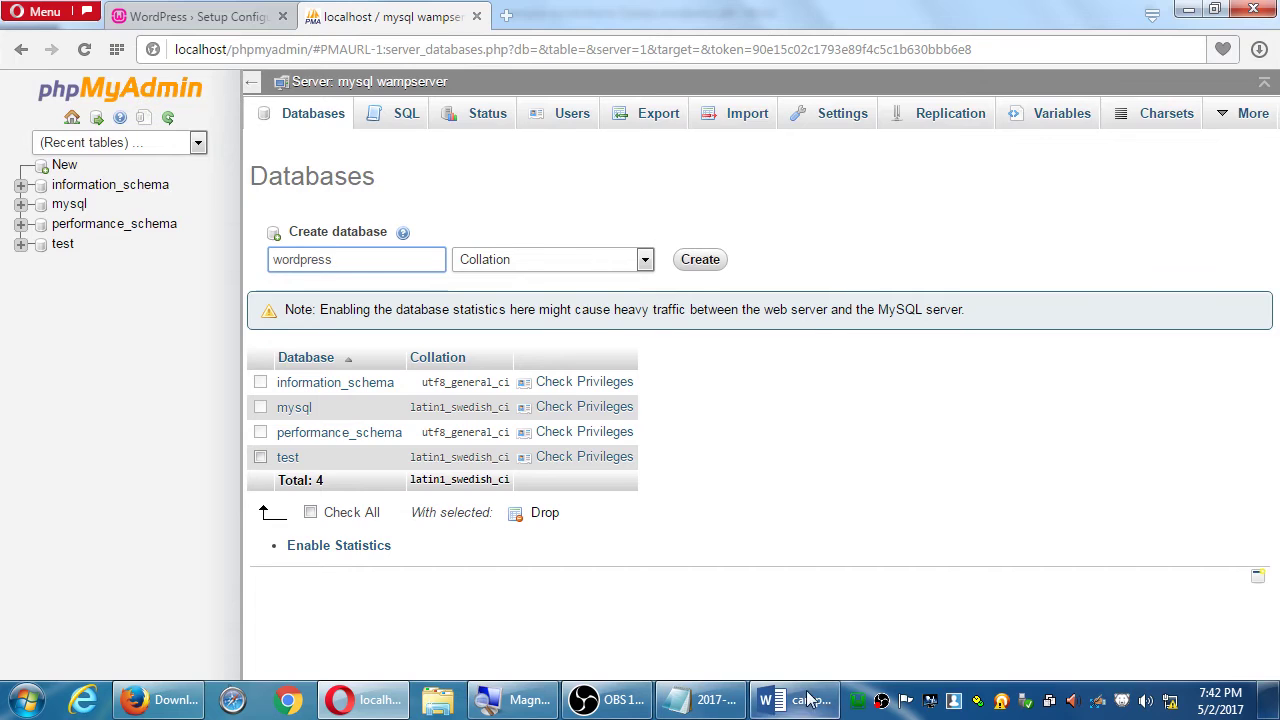
{"action": "left_click", "coordinate": [800, 700]}
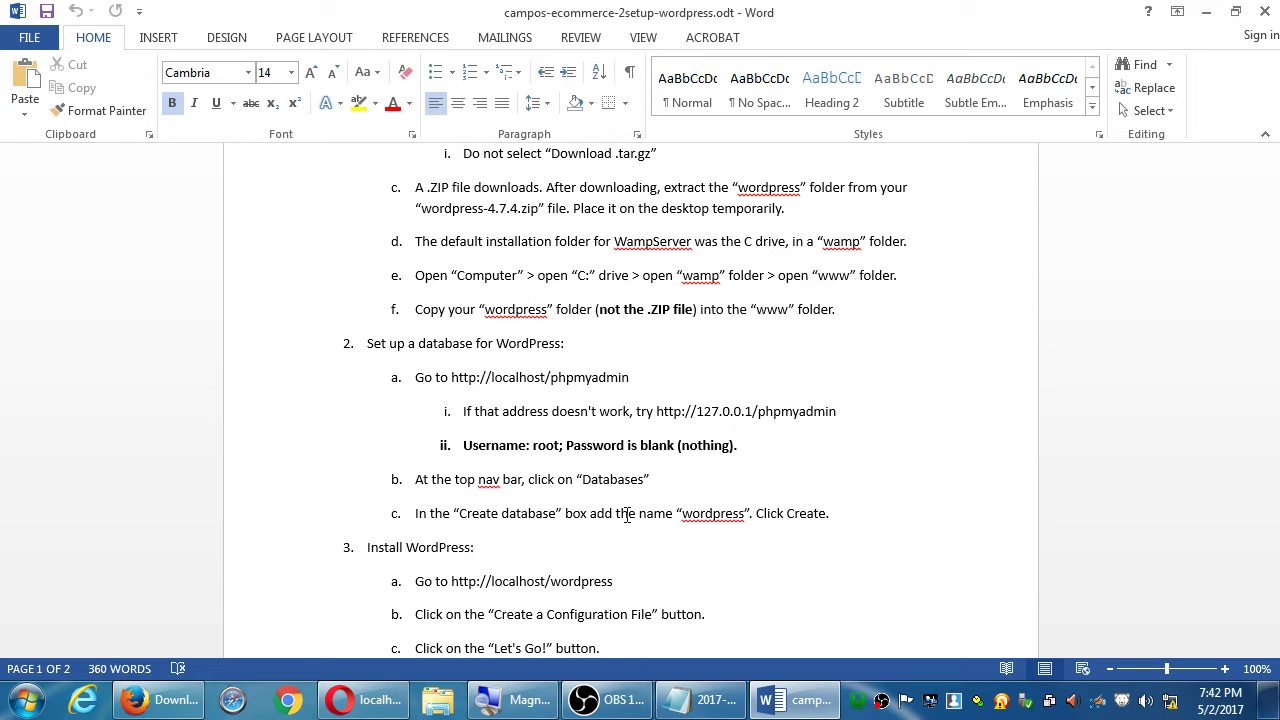
{"action": "key", "text": "alt+Tab"}
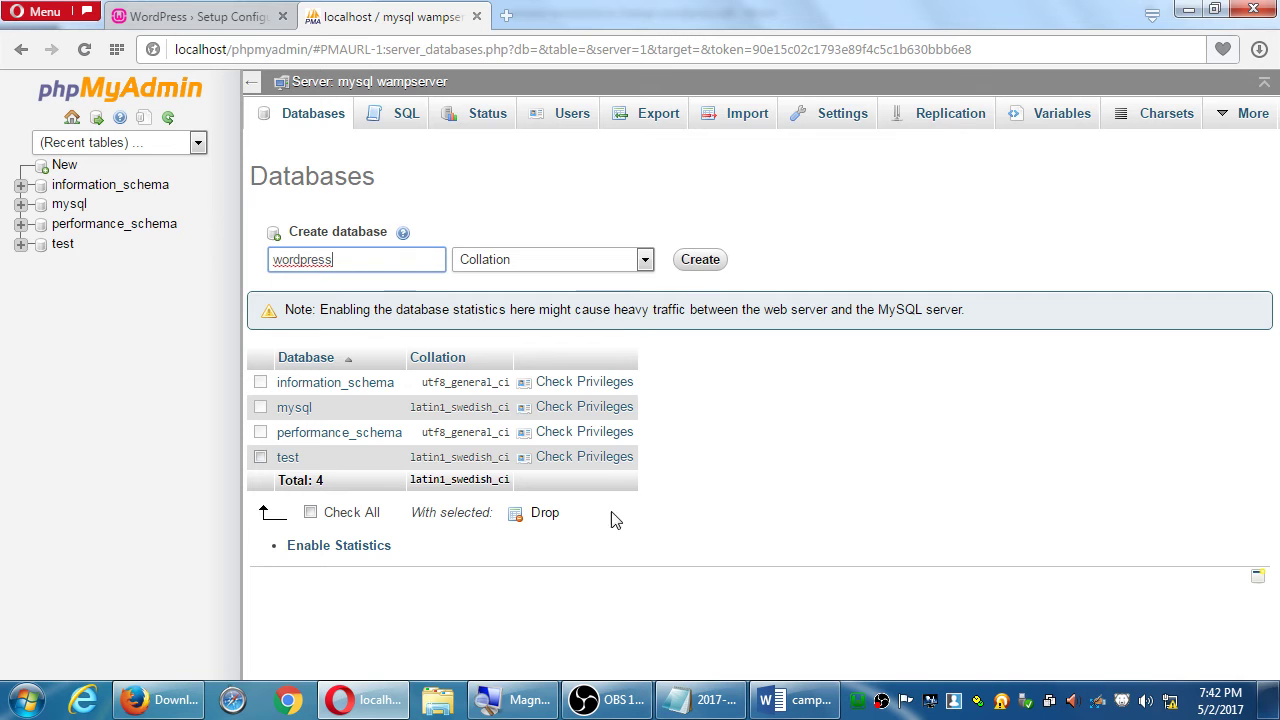
{"action": "left_click", "coordinate": [700, 260]}
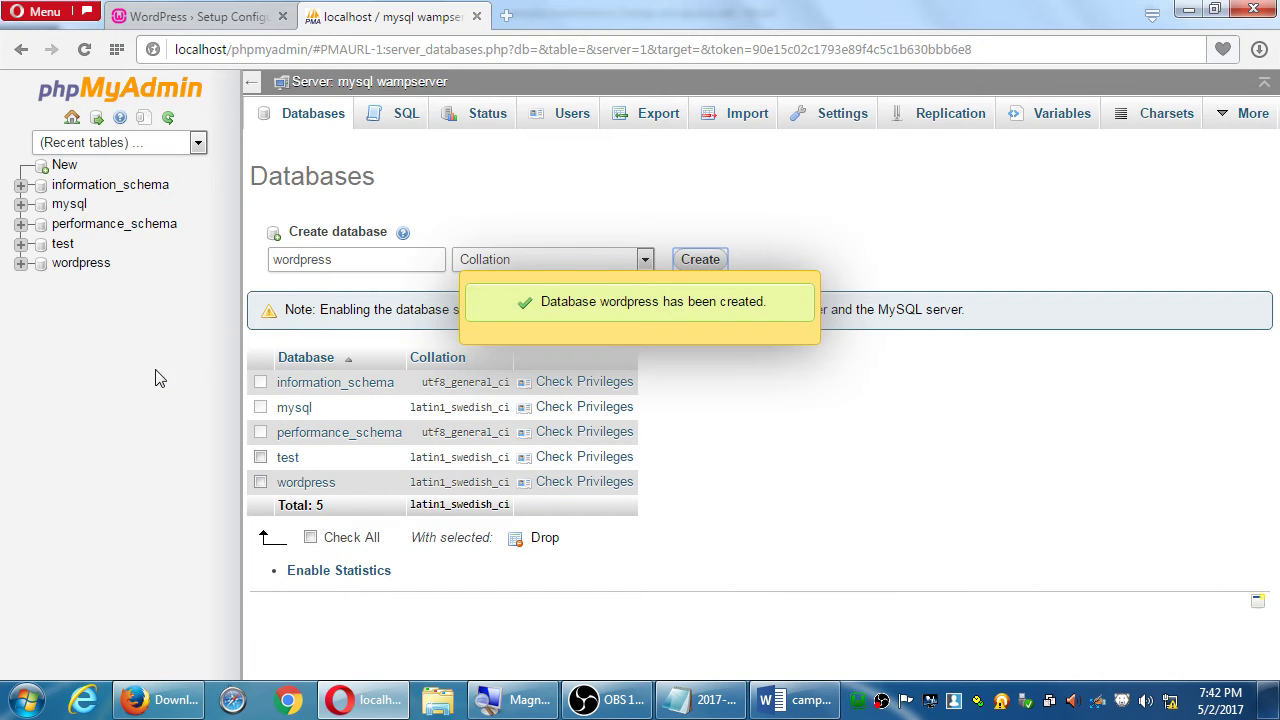
Read the handout's WordPress database setup steps, then return to phpMyAdmin.
{"action": "left_click", "coordinate": [803, 702]}
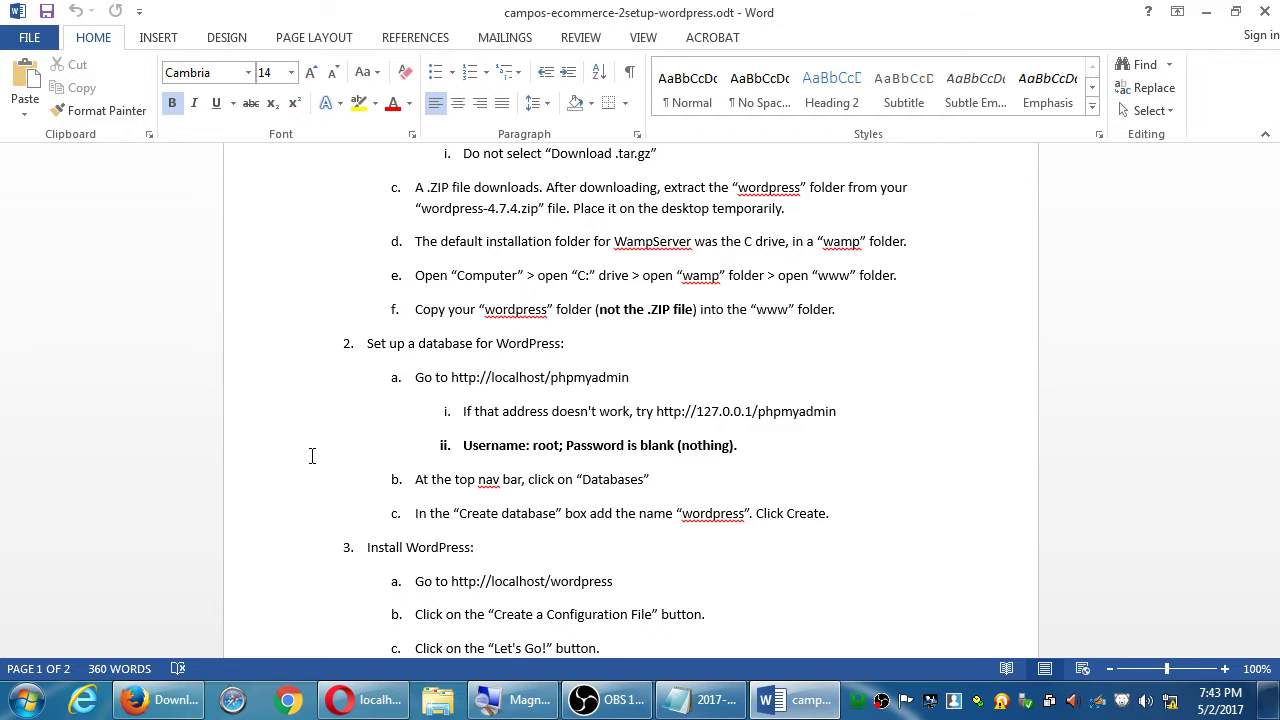
{"action": "key", "text": "alt+Tab"}
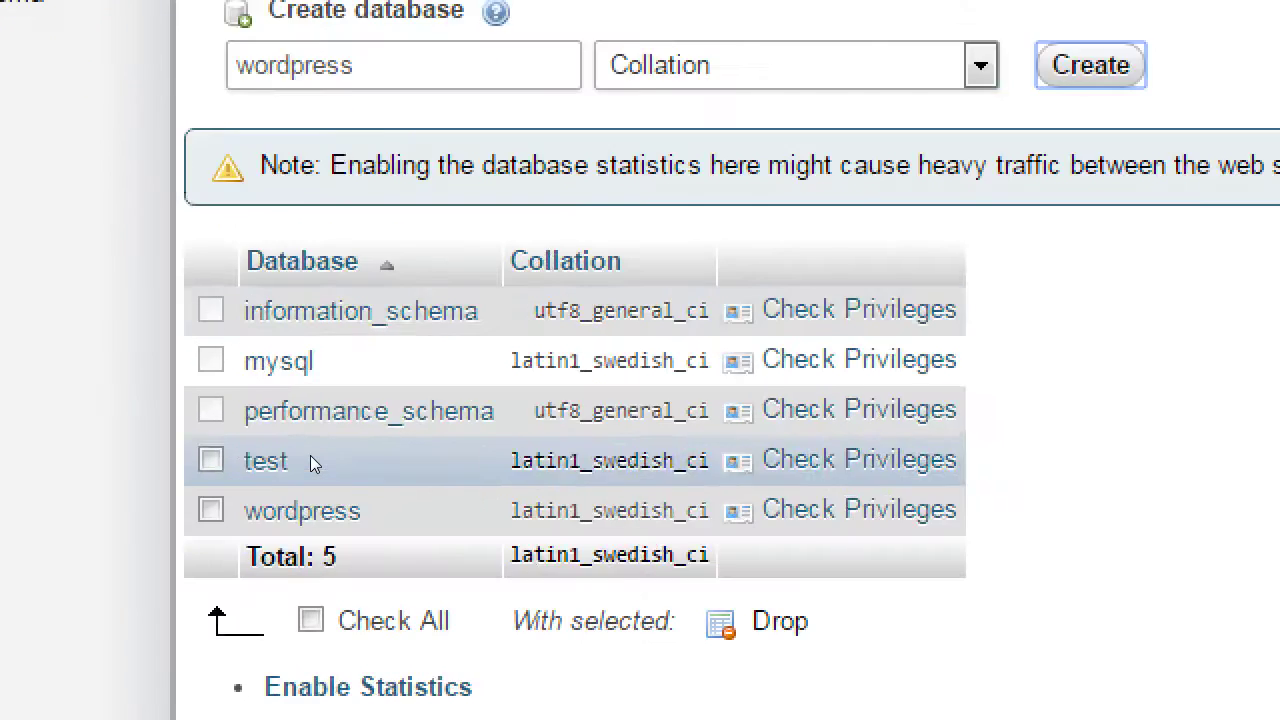
{"action": "left_click", "coordinate": [310, 33]}
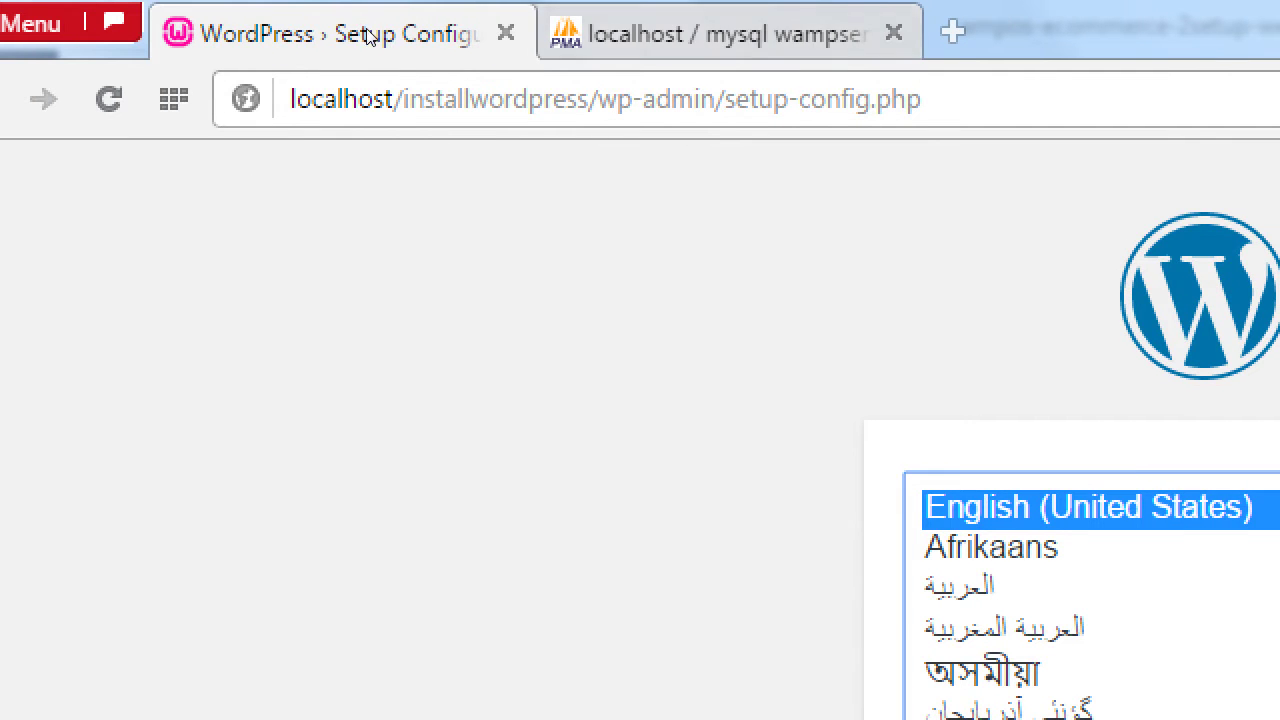
{"action": "key", "text": "ctrl+Tab"}
{"action": "key", "text": "ctrl+l"}
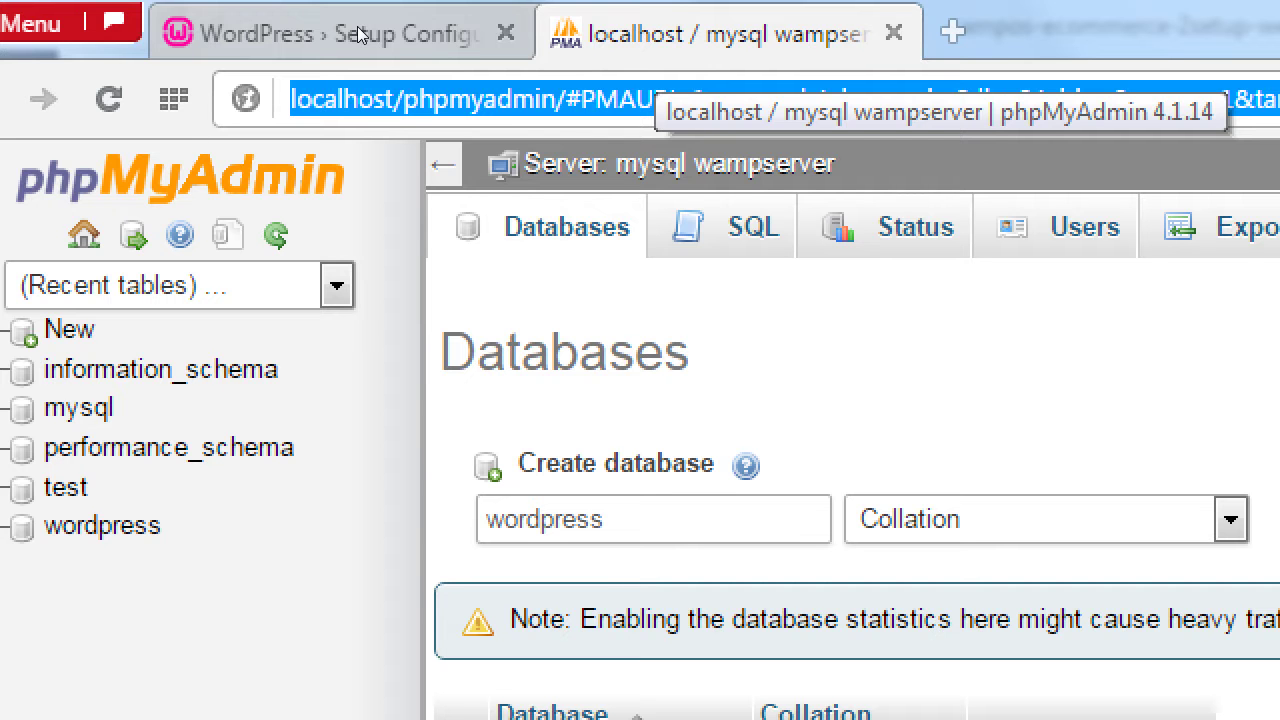
Correct the misspelled address after the 404 and load localhost/installwordpress.
{"action": "type", "text": "localho"}
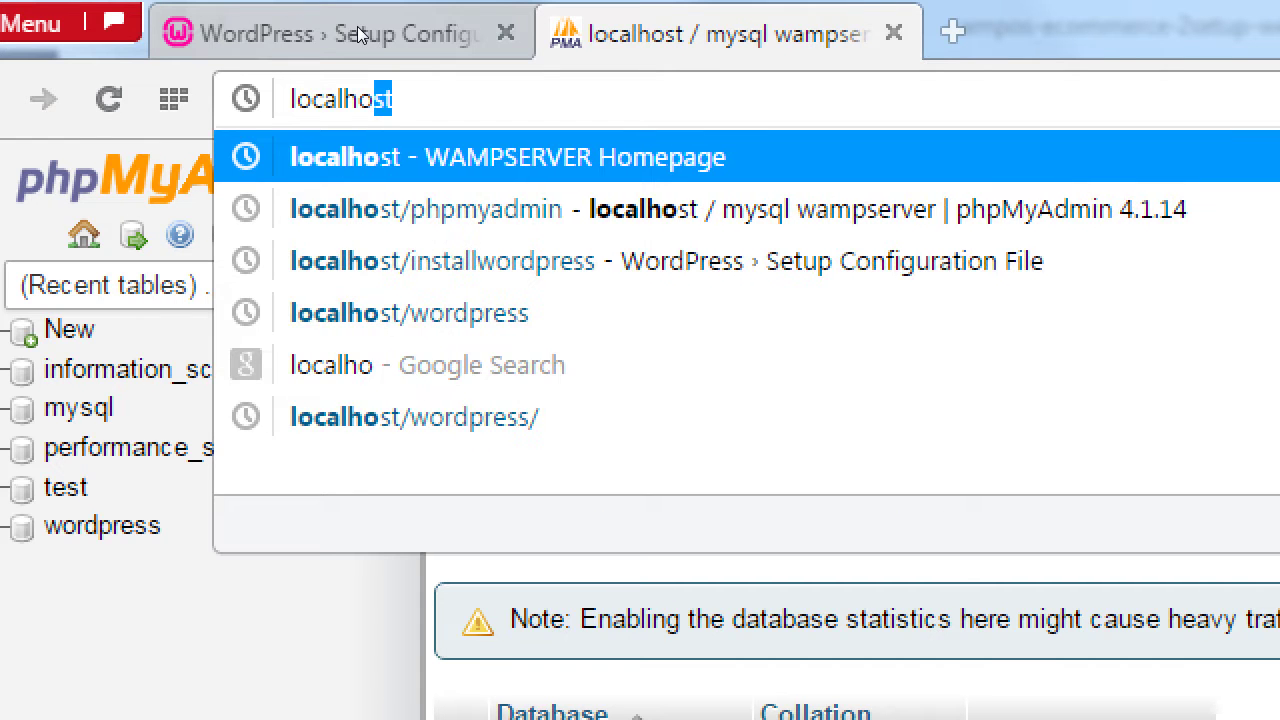
{"action": "type", "text": "st/instal"}
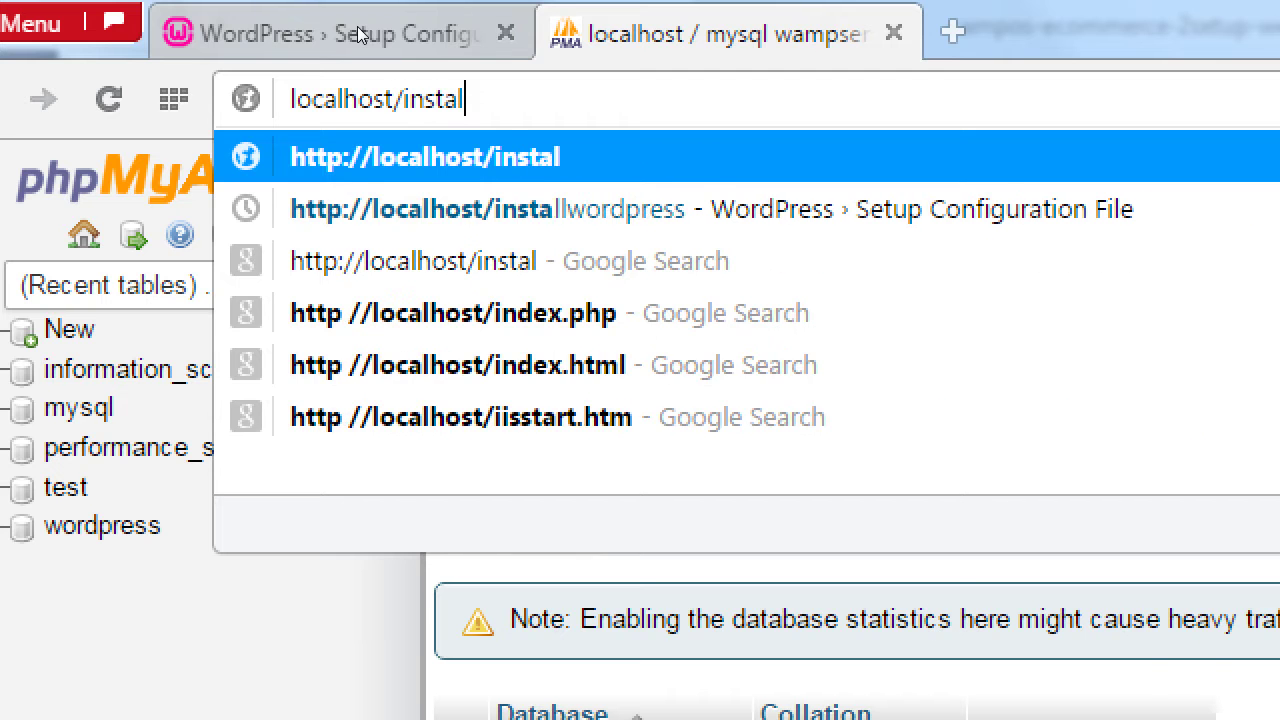
{"action": "type", "text": "lworpree"}
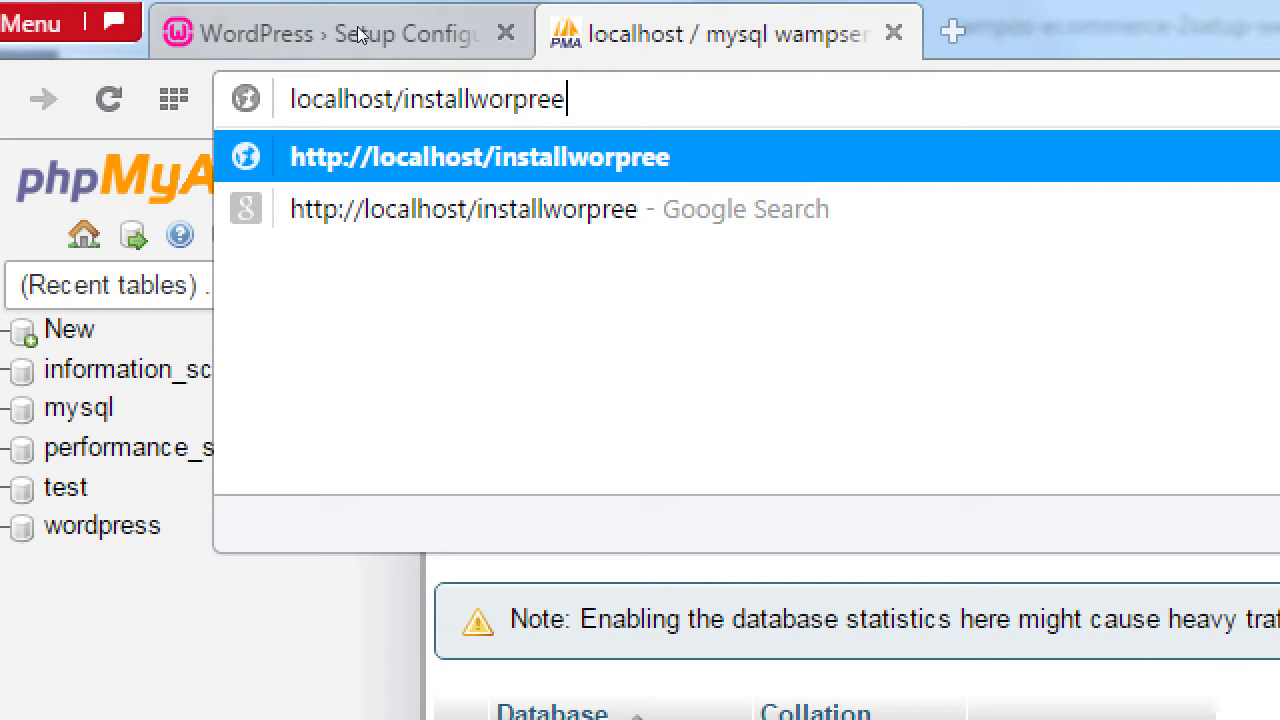
{"action": "key", "text": "BackSpace"}
{"action": "type", "text": "ss"}
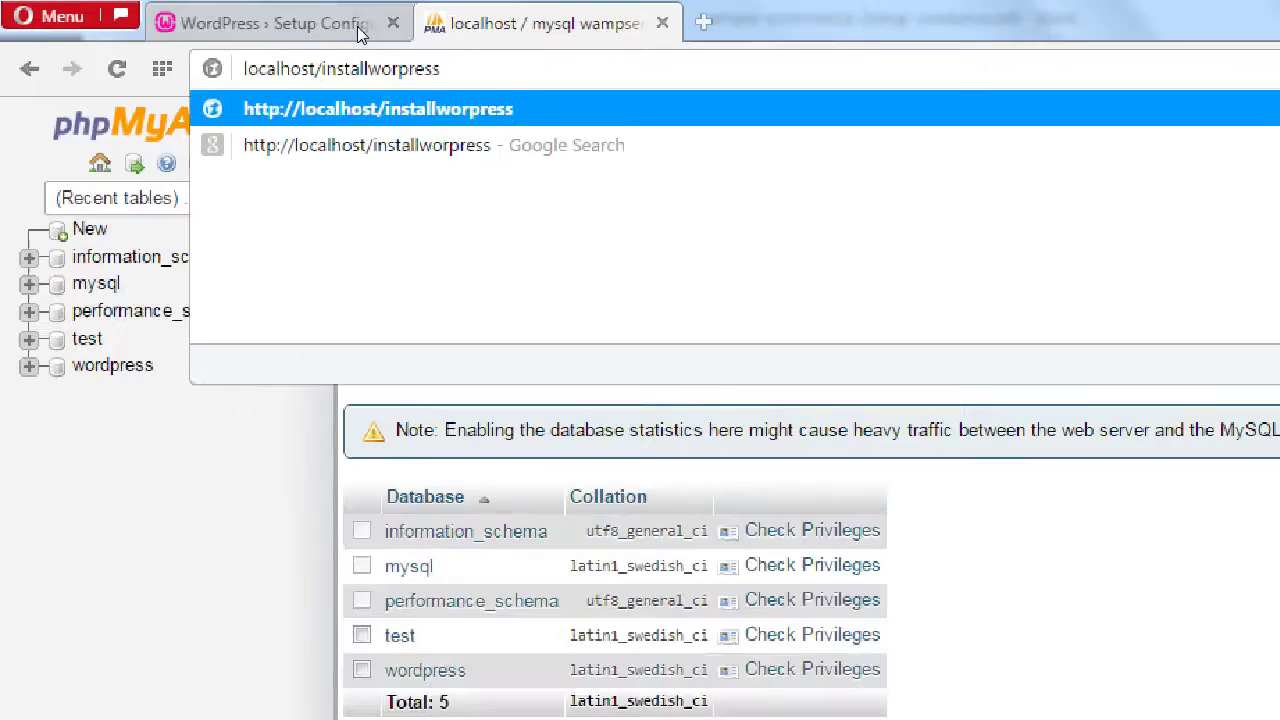
{"action": "key", "text": "Return"}
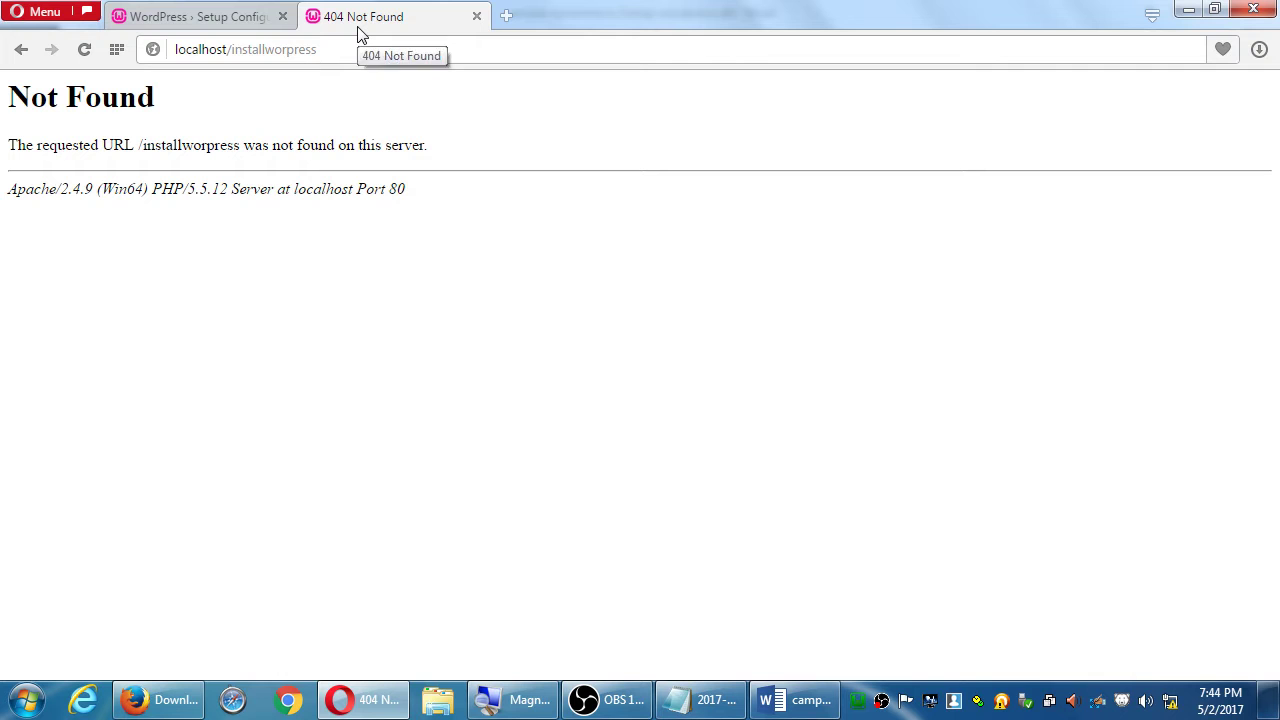
{"action": "key", "text": "ctrl+l"}
{"action": "key", "text": "Right"}
{"action": "key", "text": "Left"}
{"action": "key", "text": "Left"}
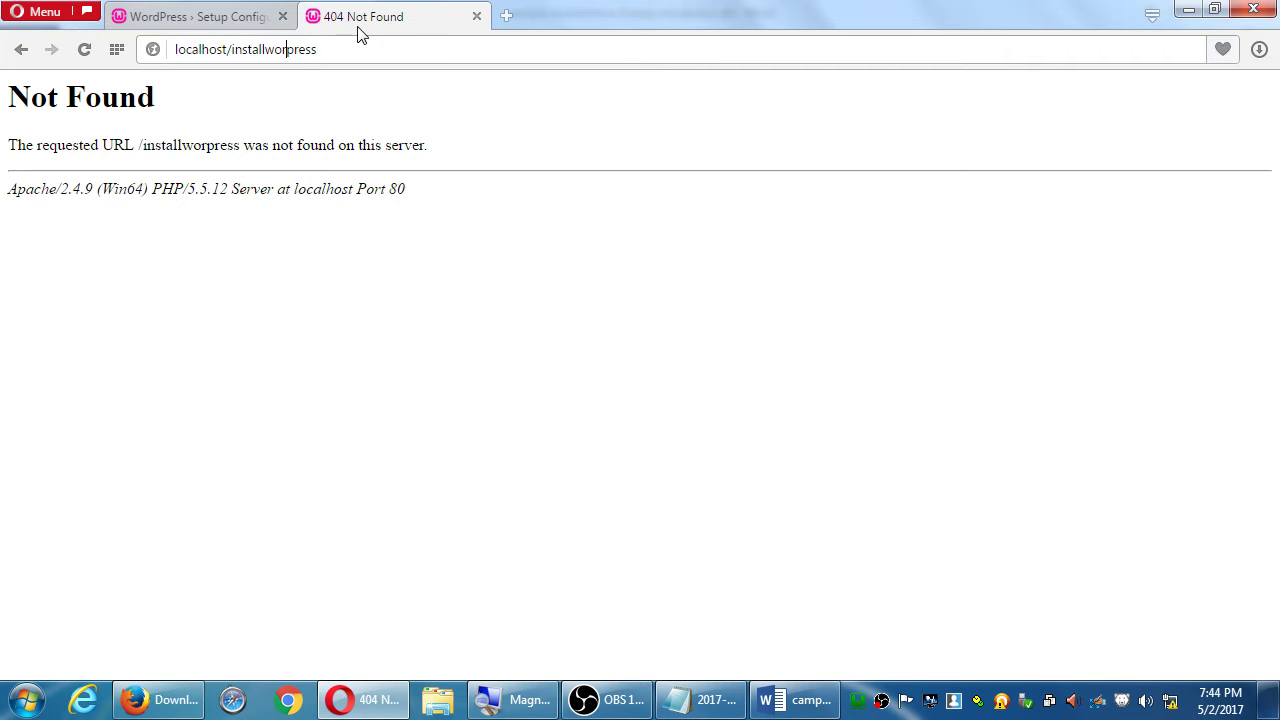
{"action": "type", "text": "d"}
{"action": "key", "text": "Return"}
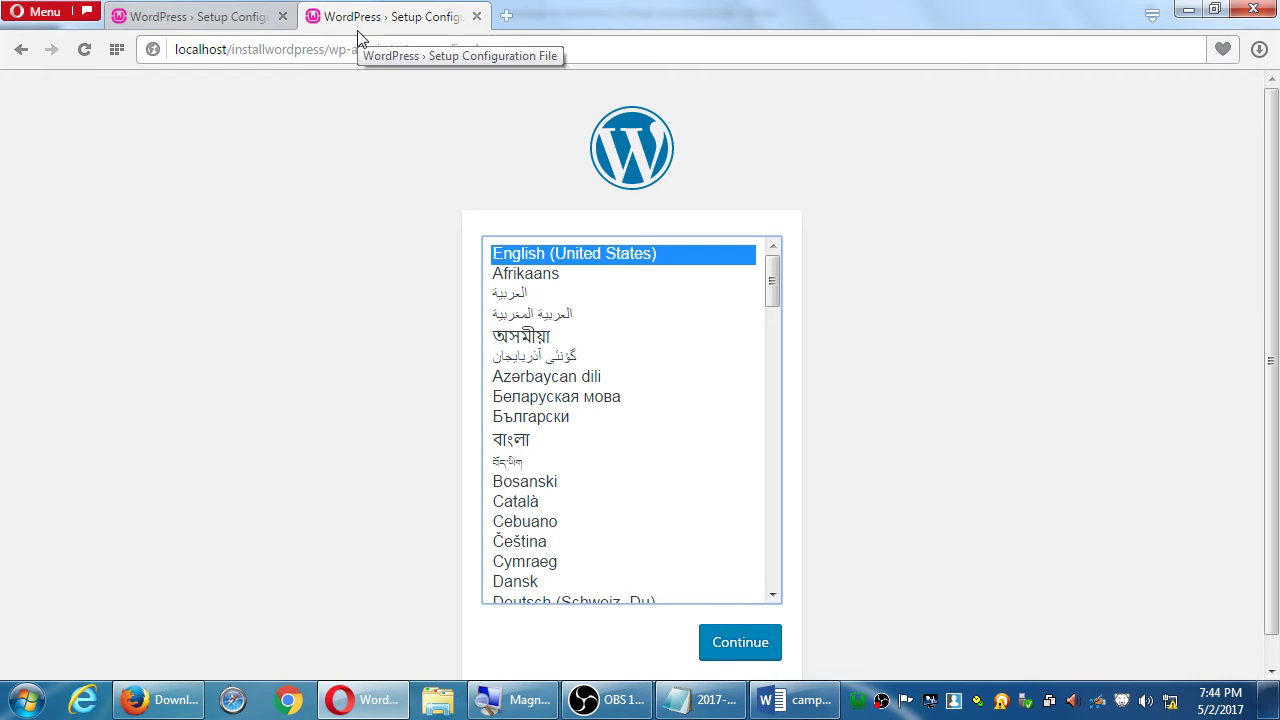
Continue in English to the database connection form, then bring up the Word handout.
{"action": "left_click", "coordinate": [318, 332]}
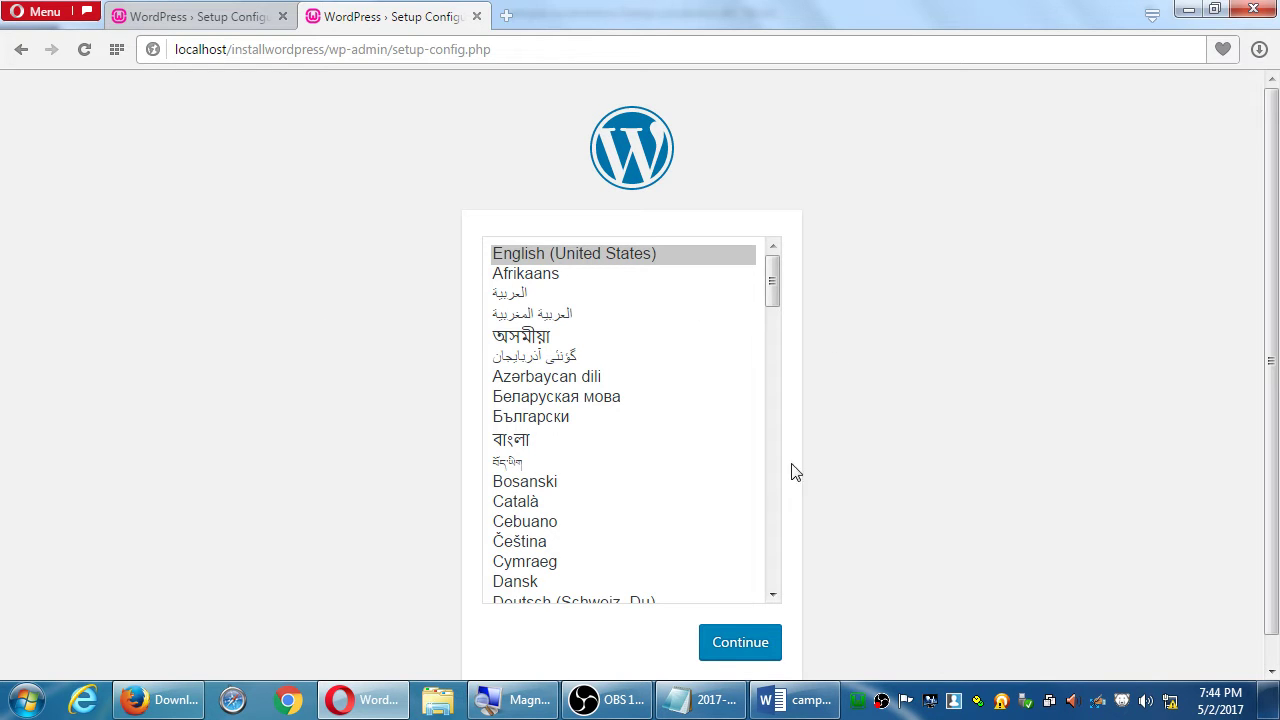
{"action": "left_click", "coordinate": [736, 645]}
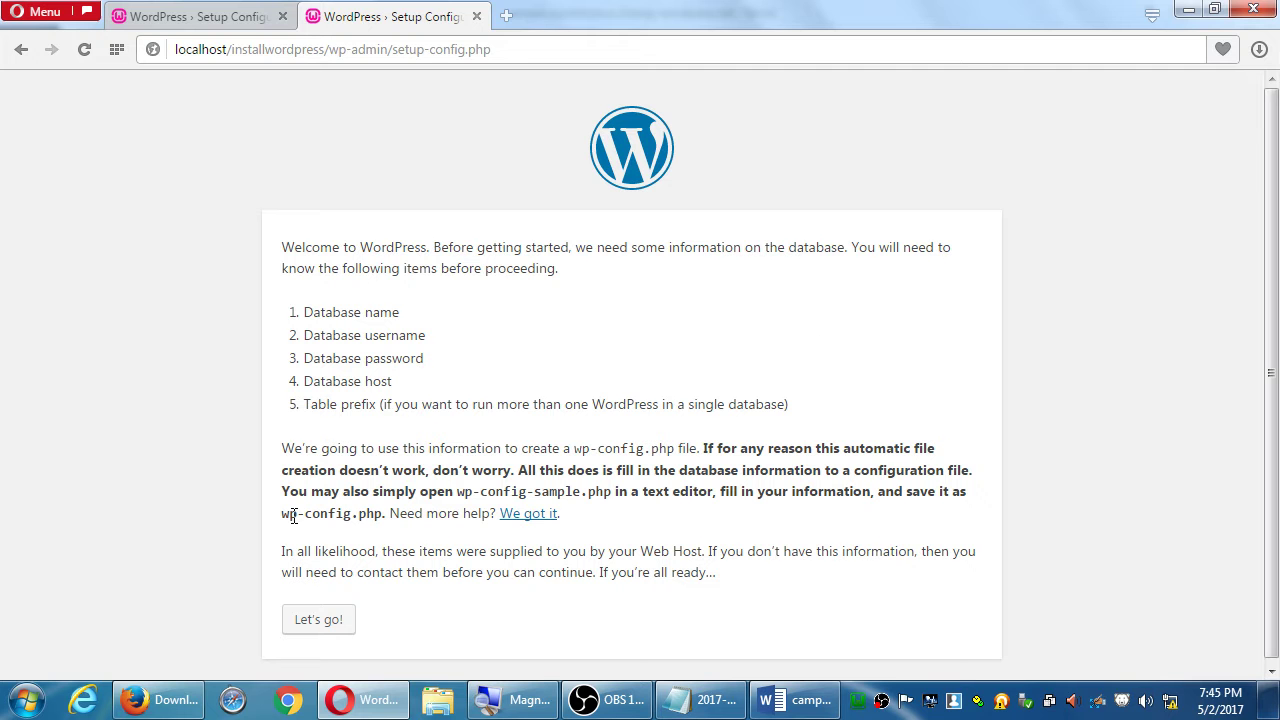
{"action": "left_click", "coordinate": [312, 619]}
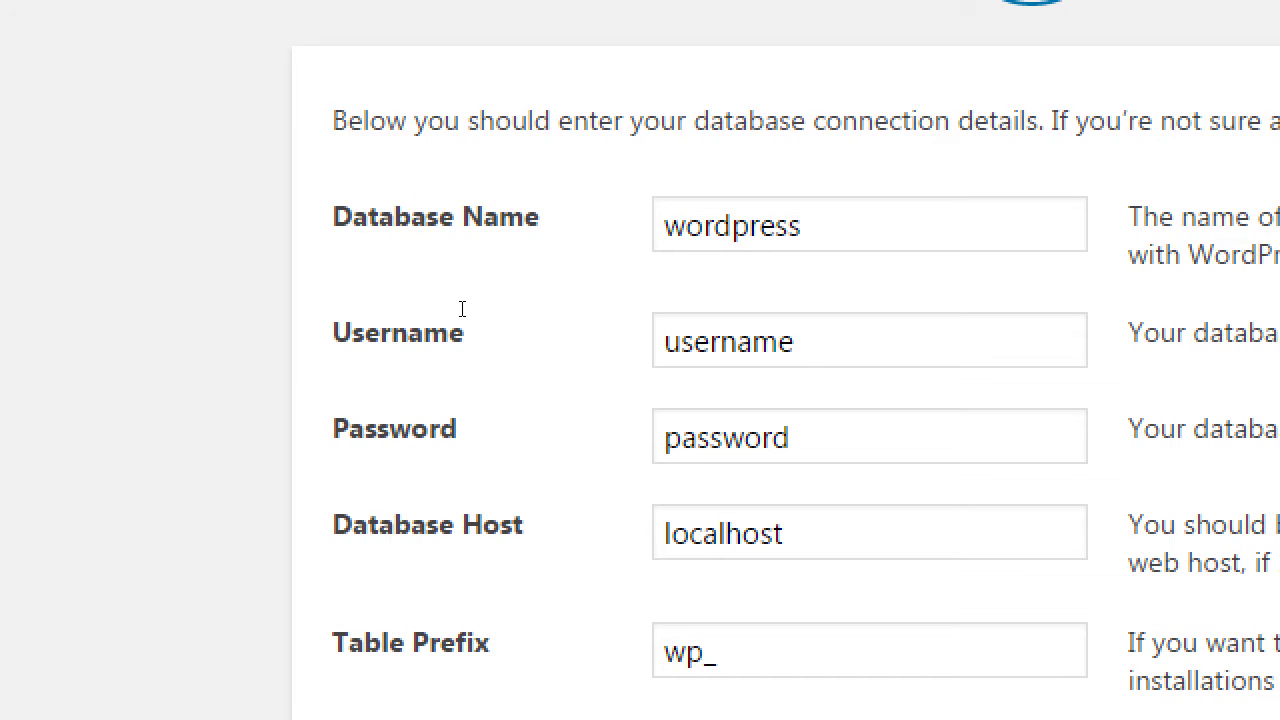
{"action": "key", "text": "Tab"}
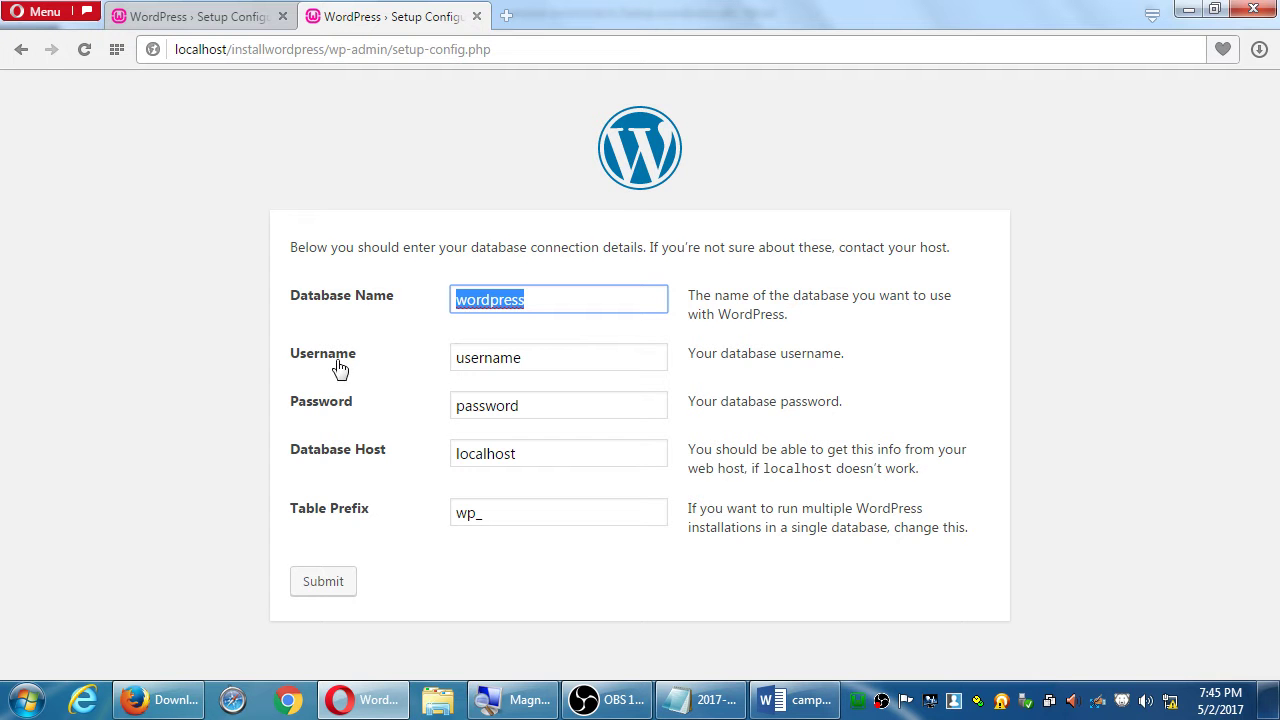
{"action": "left_click", "coordinate": [790, 700]}
{"action": "scroll", "coordinate": [648, 522], "scroll_direction": "down", "scroll_amount": 1}
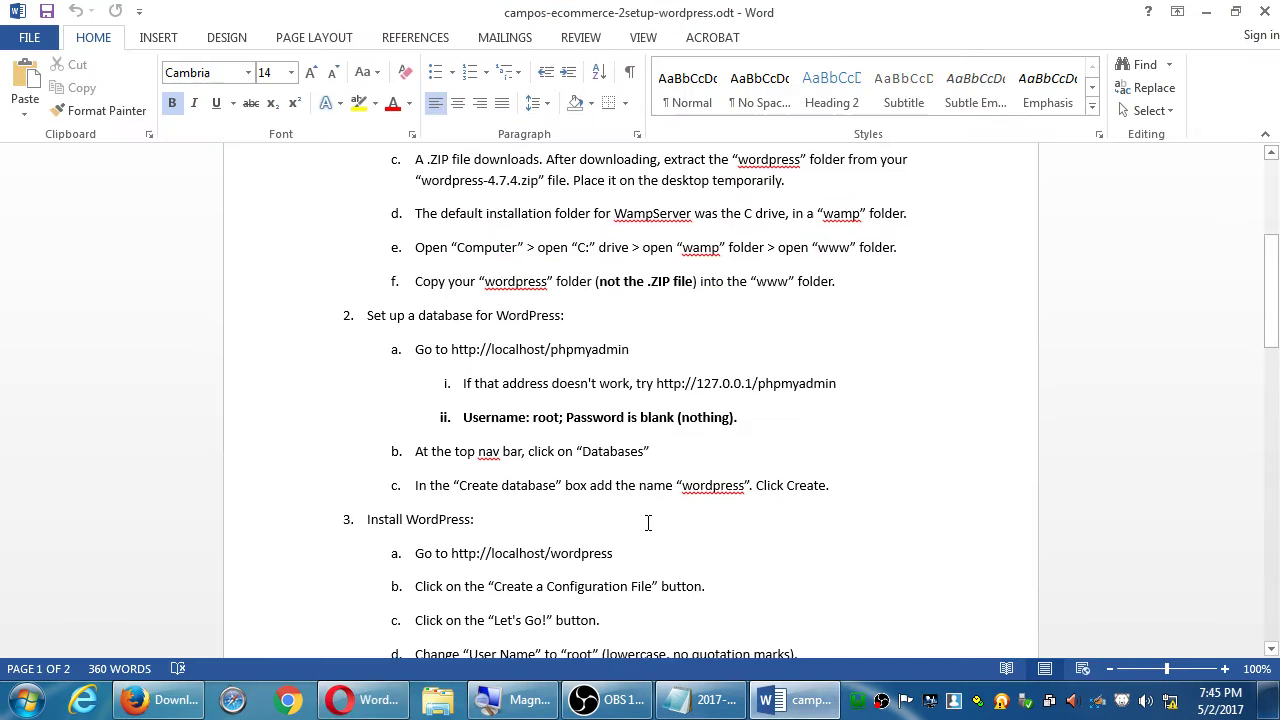
Scroll to the handout's Install WordPress steps and note the database username root.
{"action": "scroll", "coordinate": [648, 522], "scroll_direction": "down", "scroll_amount": 5}
{"action": "key", "text": "super+plus"}
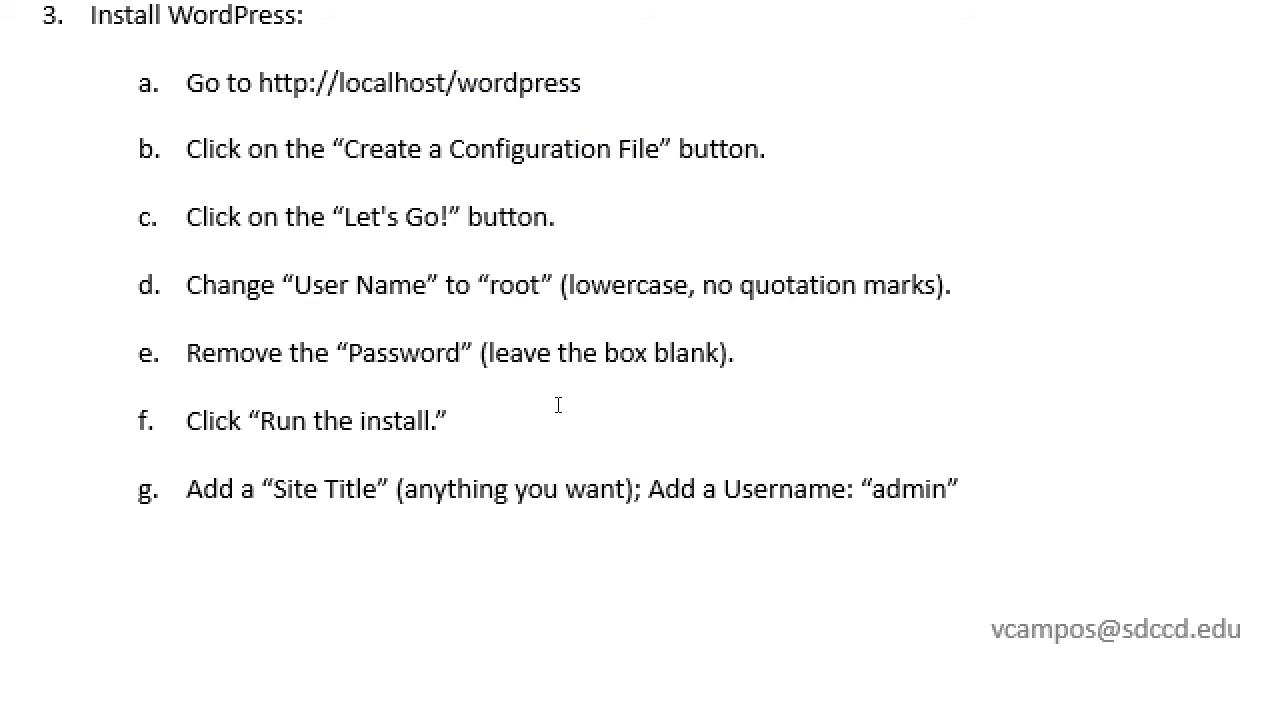
{"action": "double_click", "coordinate": [514, 285]}
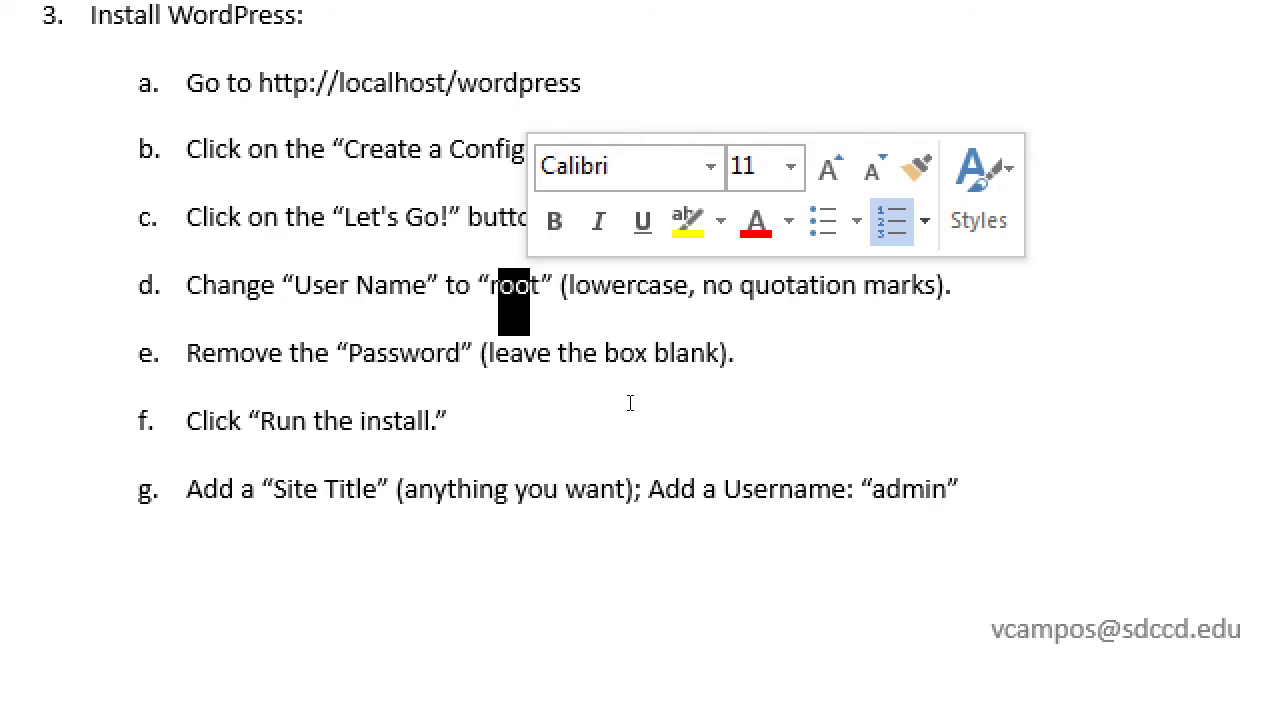
{"action": "left_click", "coordinate": [613, 285]}
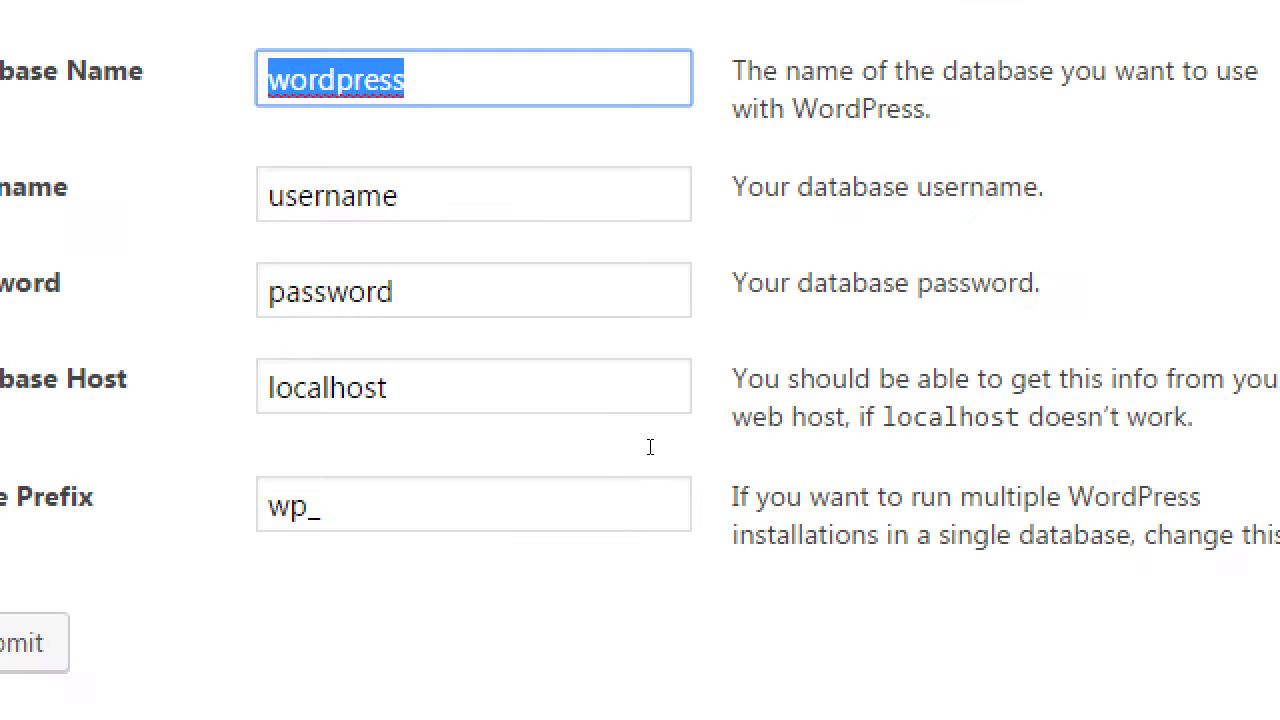
Enter database username root with a blank password and submit the connection details.
{"action": "key", "text": "Tab"}
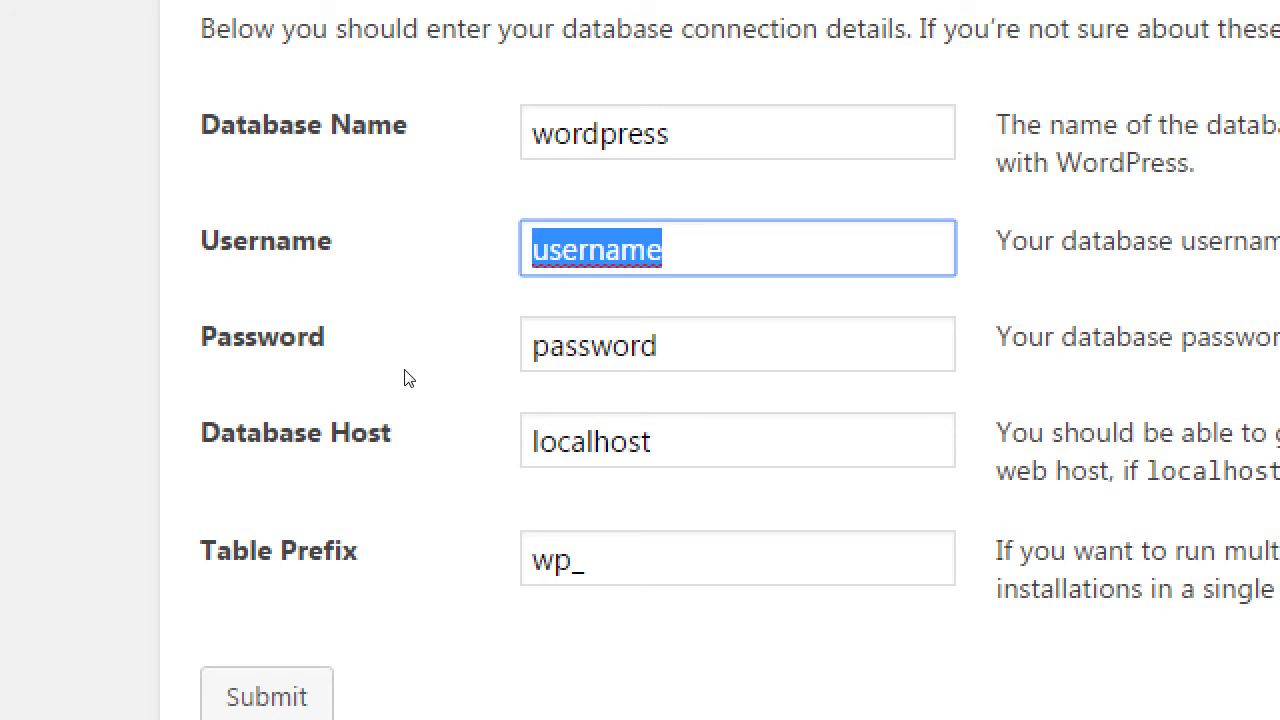
{"action": "type", "text": "root"}
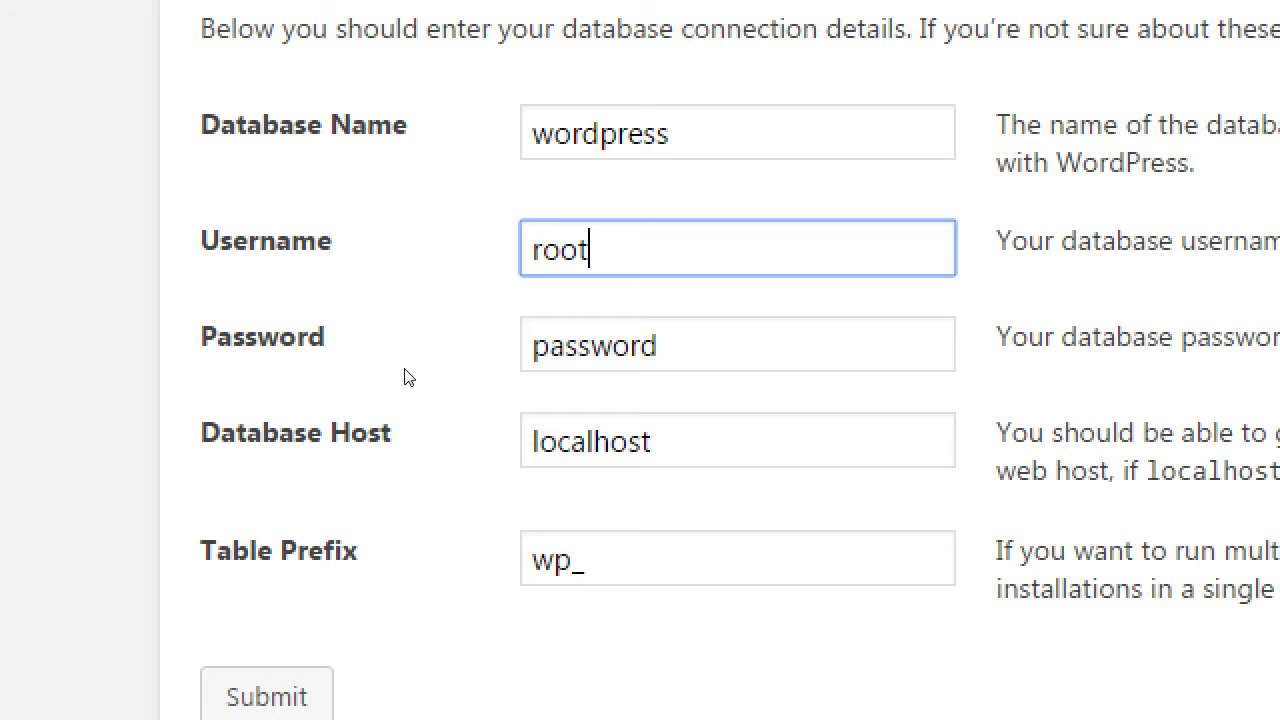
{"action": "key", "text": "Tab"}
{"action": "key", "text": "BackSpace"}
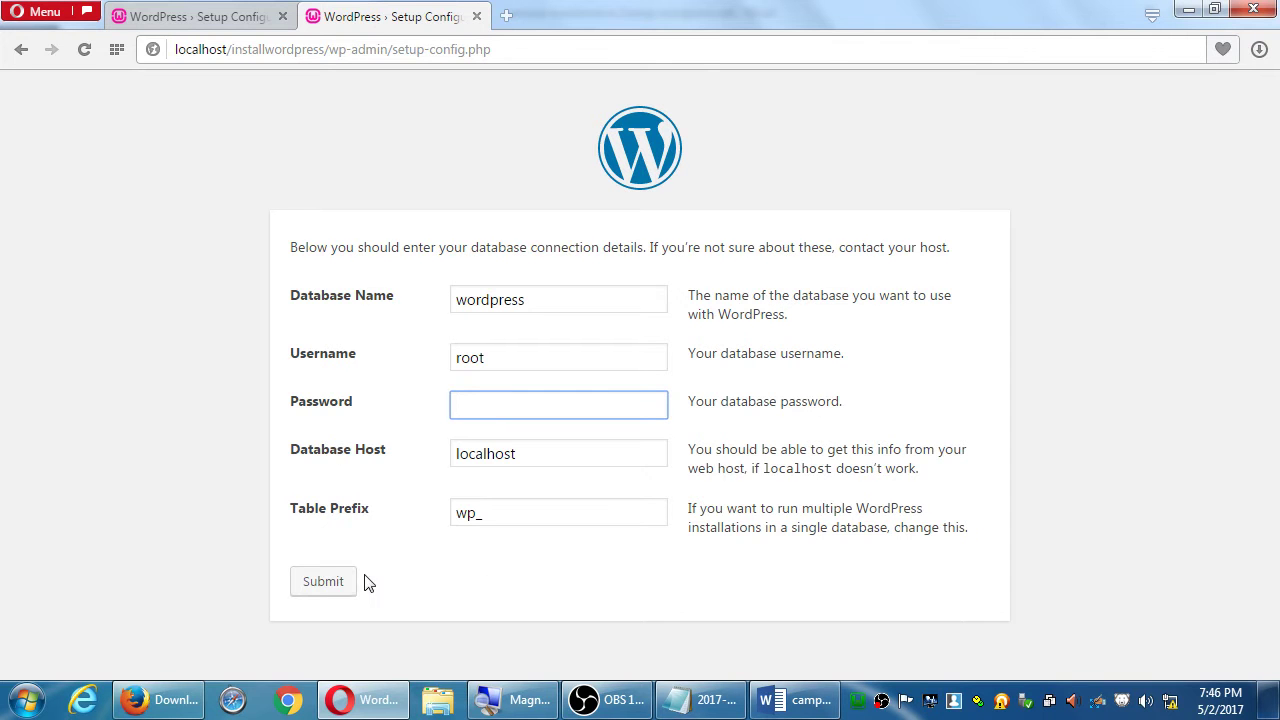
{"action": "left_click", "coordinate": [329, 584]}
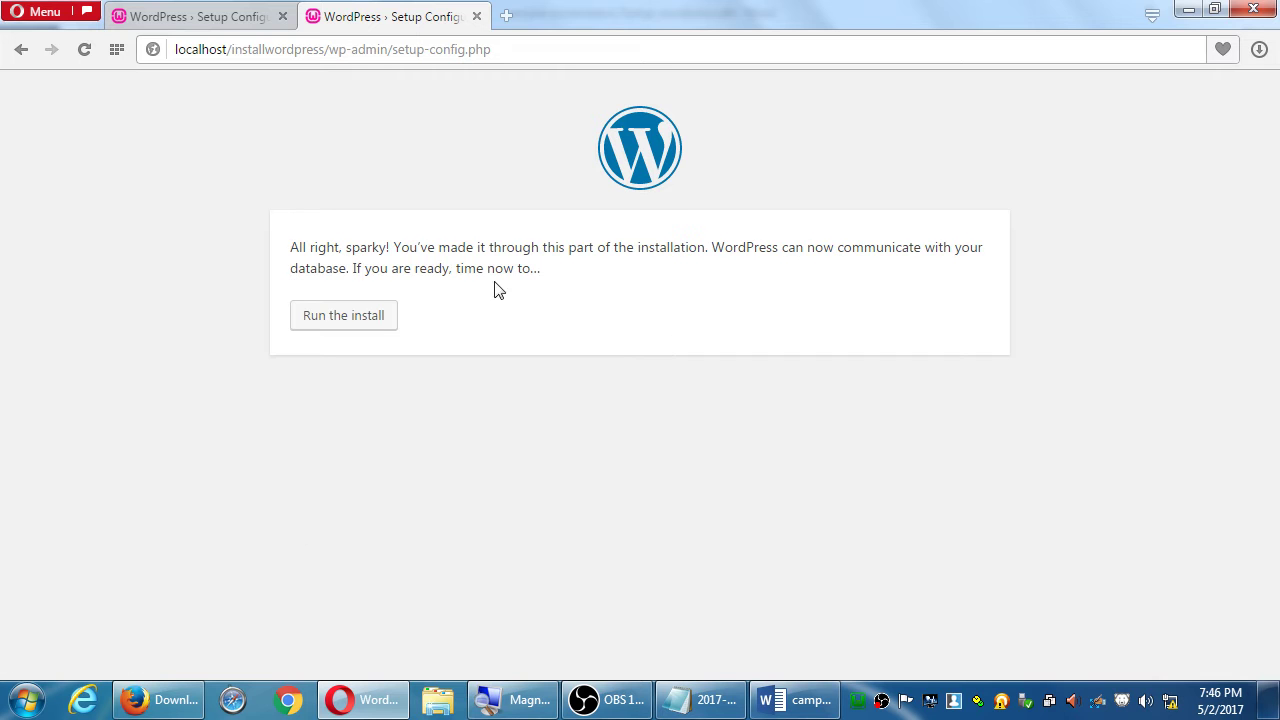
Run the install to reach the site information form, then view the handout's site title steps.
{"action": "left_click_drag", "start_coordinate": [338, 251], "coordinate": [509, 274]}
{"action": "left_click", "coordinate": [548, 290]}
{"action": "left_click", "coordinate": [380, 314]}
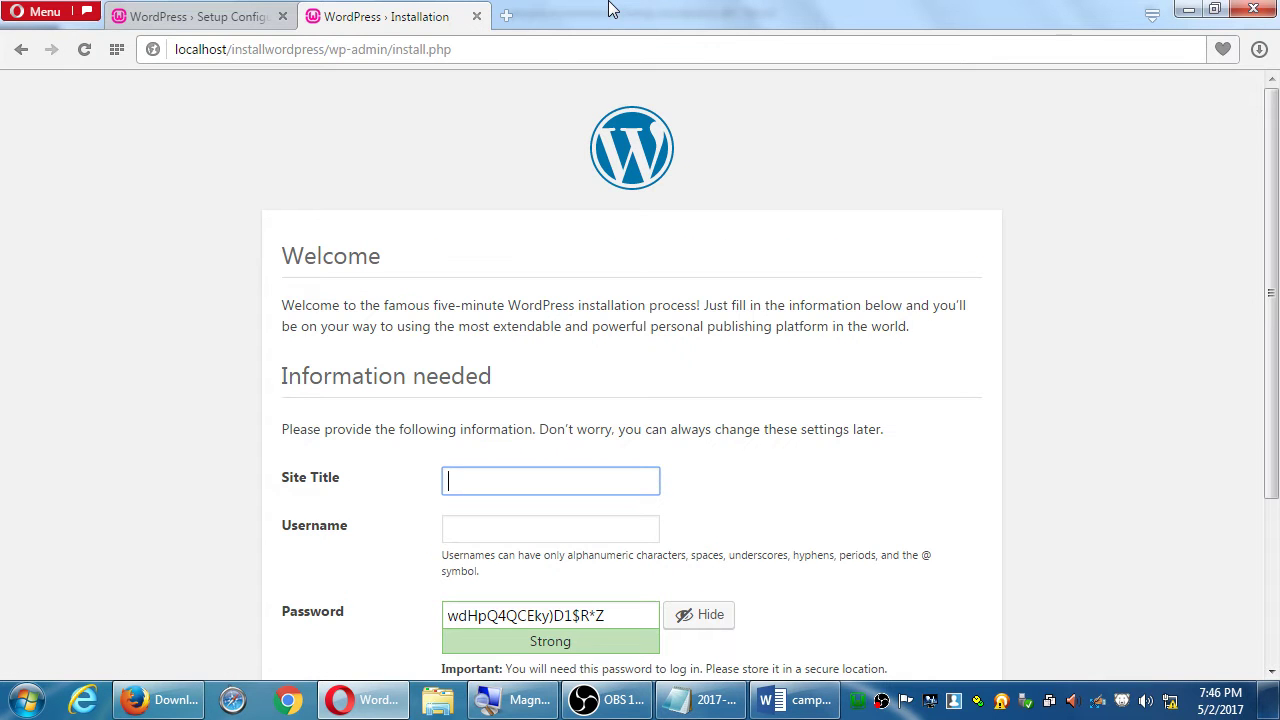
{"action": "scroll", "coordinate": [1052, 410], "scroll_direction": "down", "scroll_amount": 2}
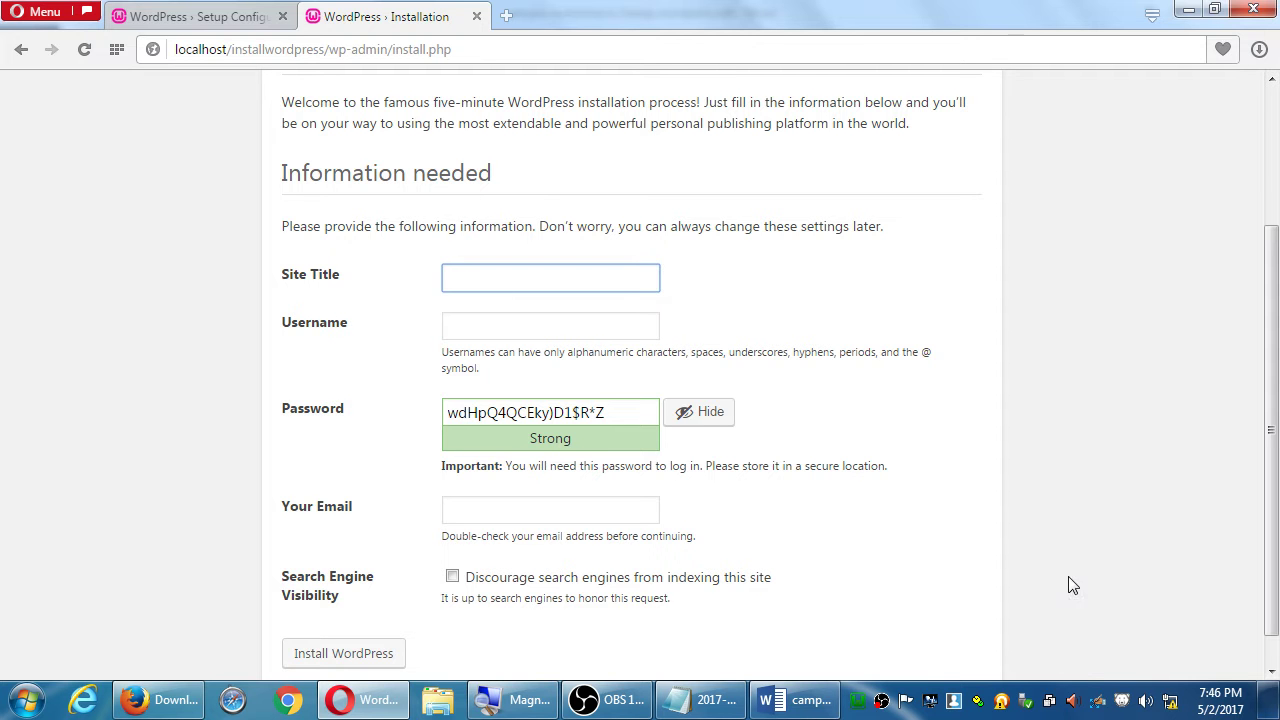
{"action": "left_click", "coordinate": [792, 699]}
{"action": "scroll", "coordinate": [659, 471], "scroll_direction": "down", "scroll_amount": 8}
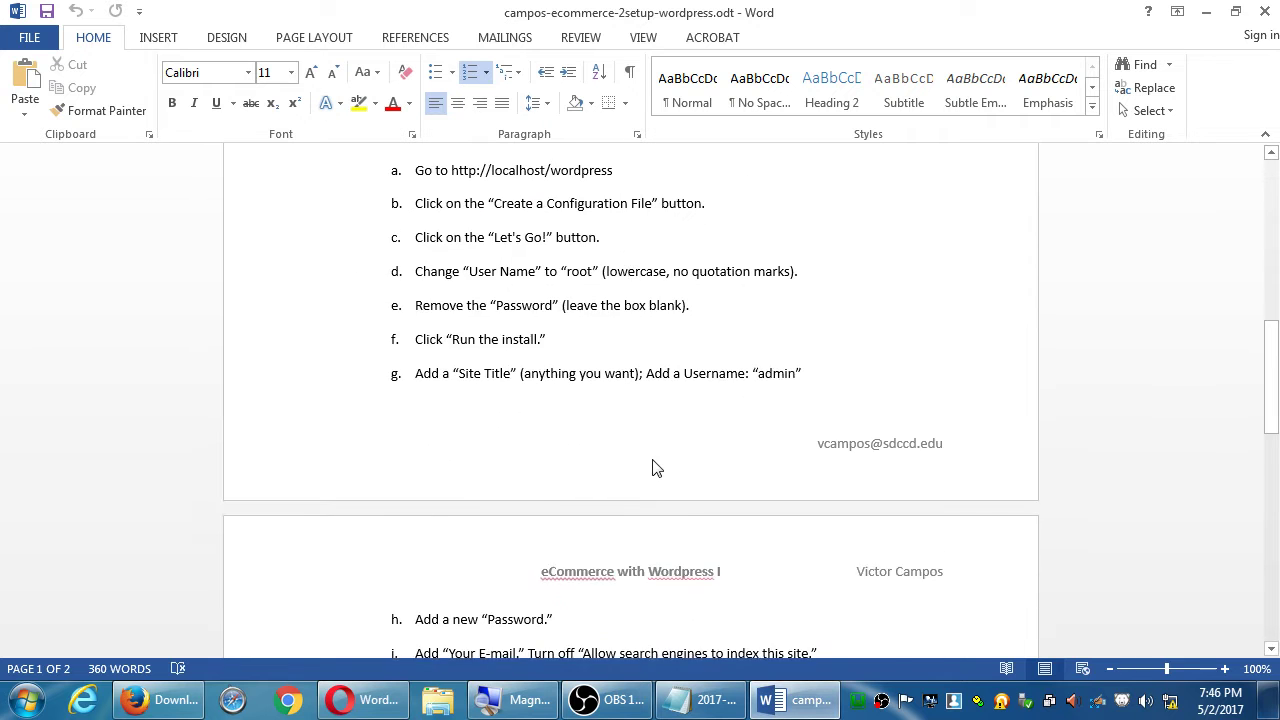
Scroll through the handout's remaining install steps d–k.
{"action": "scroll", "coordinate": [654, 459], "scroll_direction": "up", "scroll_amount": 7}
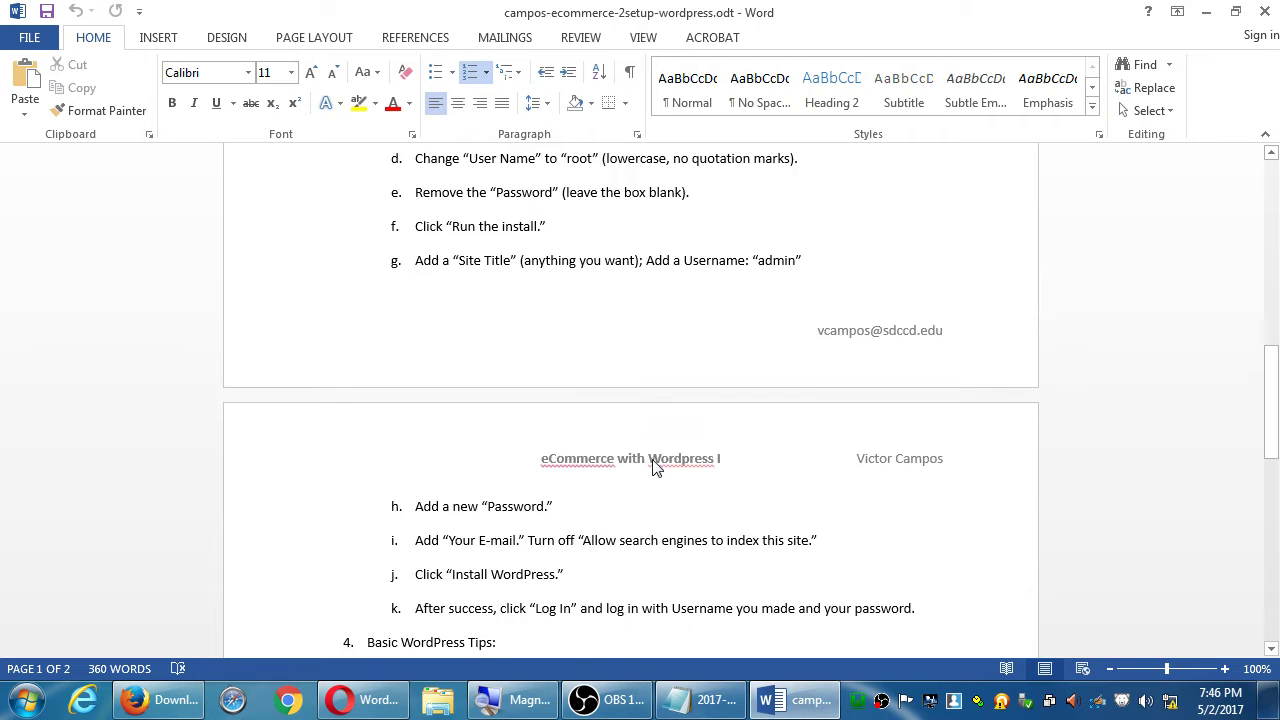
{"action": "scroll", "coordinate": [654, 459], "scroll_direction": "up", "scroll_amount": 1}
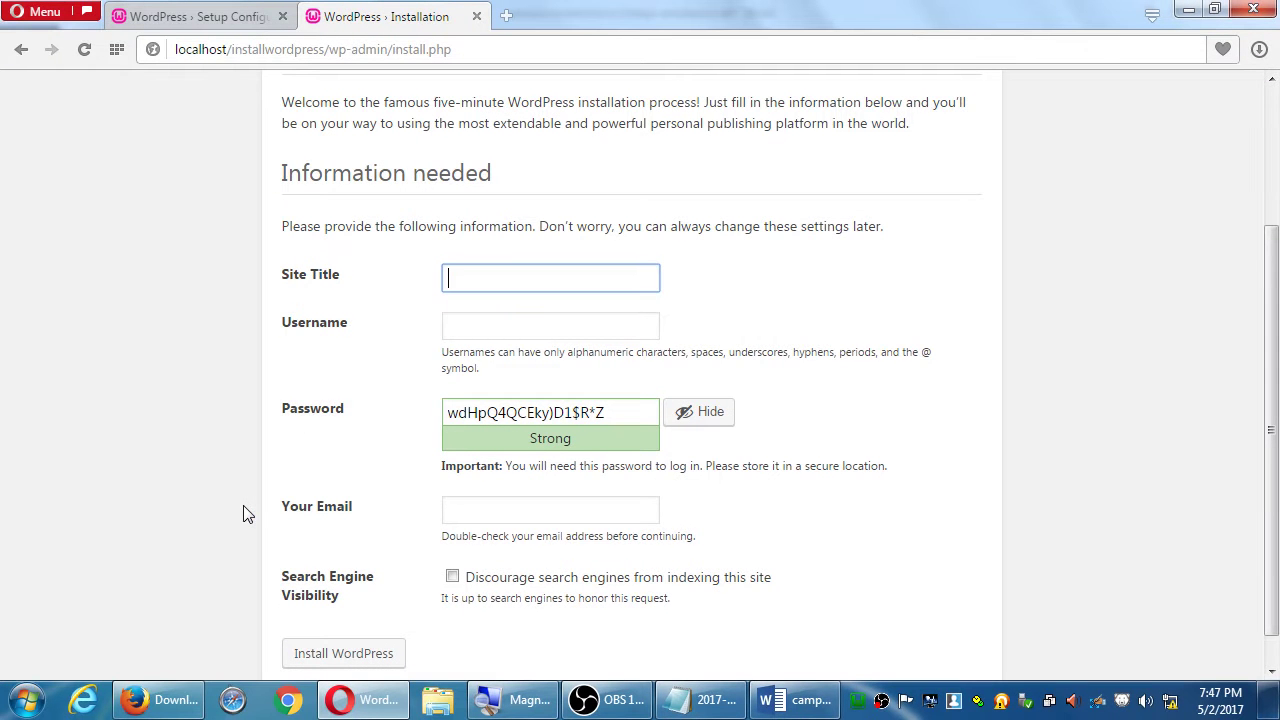
Enter Victor's Bakery as the site title and move on to Username.
{"action": "type", "text": "Victor's Bakery"}
{"action": "key", "text": "Tab"}
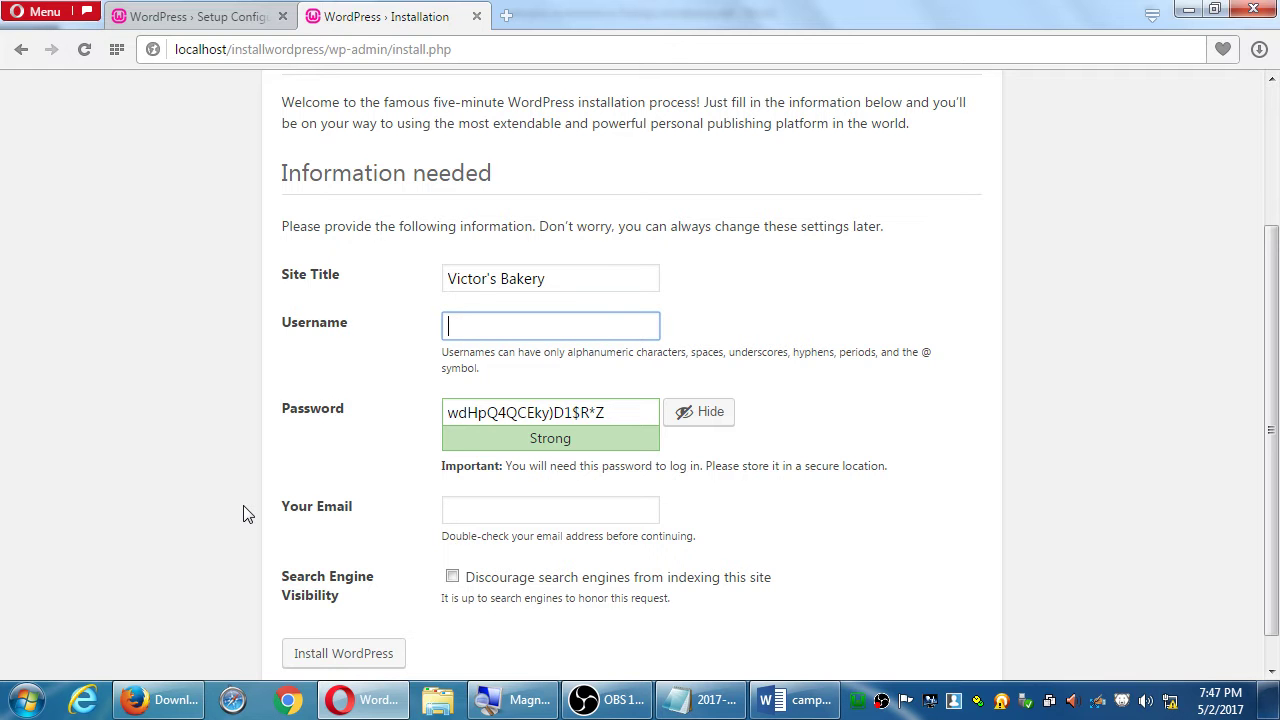
{"action": "left_click", "coordinate": [785, 705]}
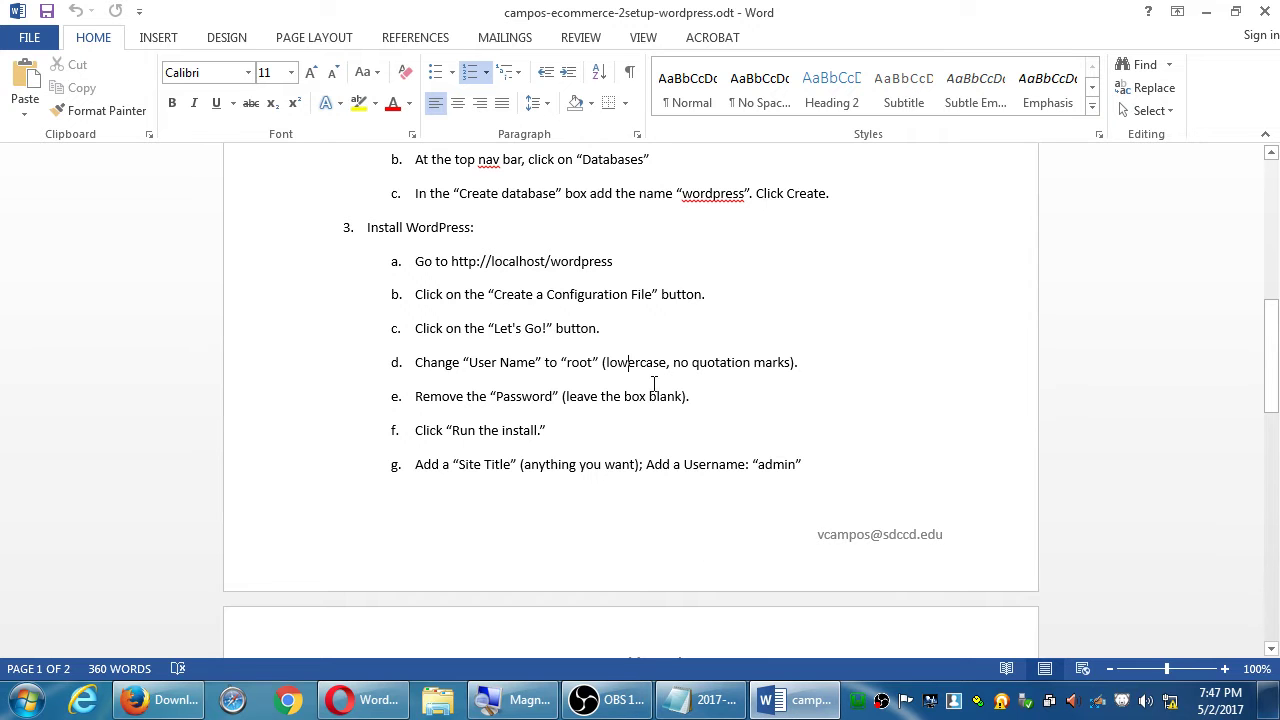
Review handout step g, highlighting Site Title and the username admin.
{"action": "scroll", "coordinate": [593, 365], "scroll_direction": "up", "scroll_amount": 1}
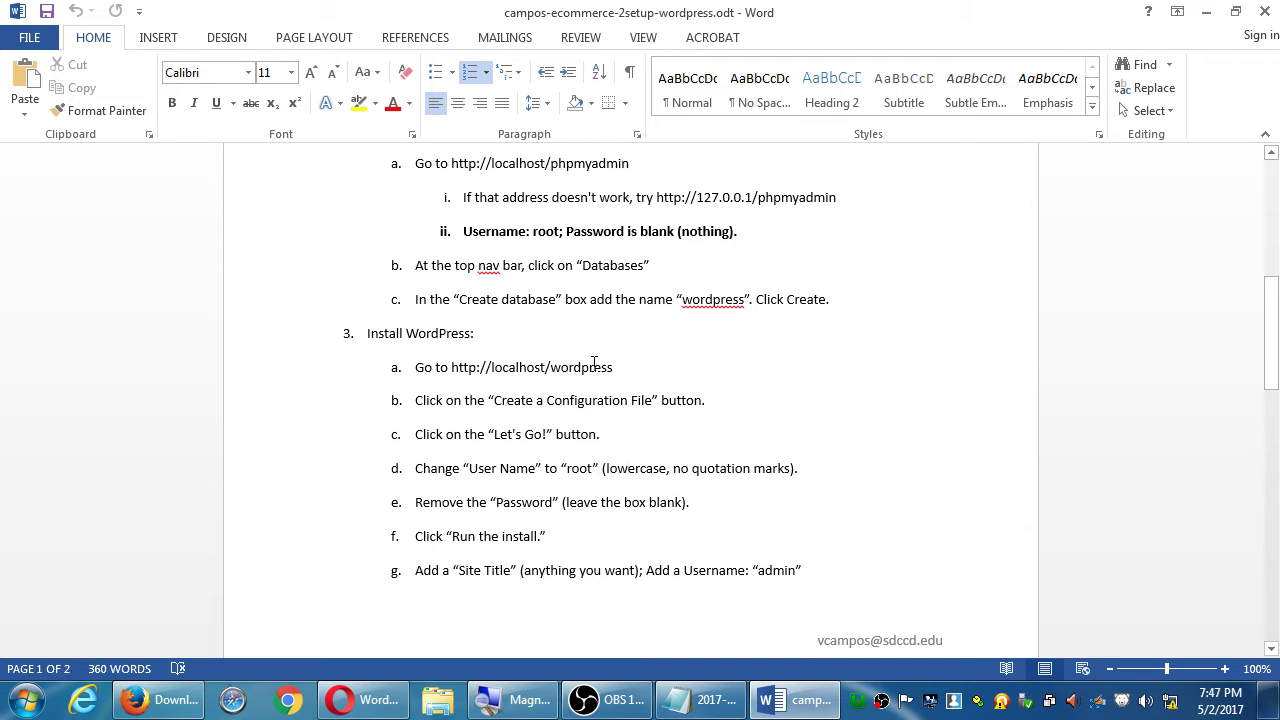
{"action": "scroll", "coordinate": [593, 365], "scroll_direction": "down", "scroll_amount": 1}
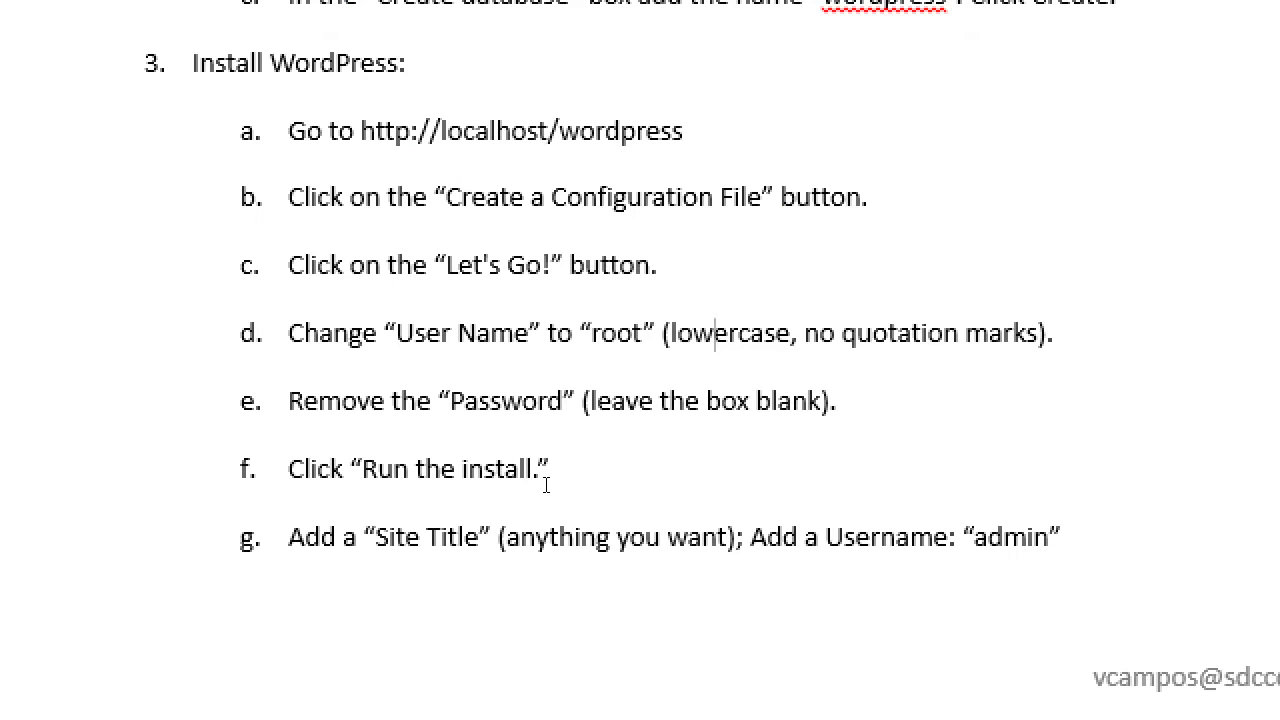
{"action": "scroll", "coordinate": [546, 484], "scroll_direction": "down", "scroll_amount": 7}
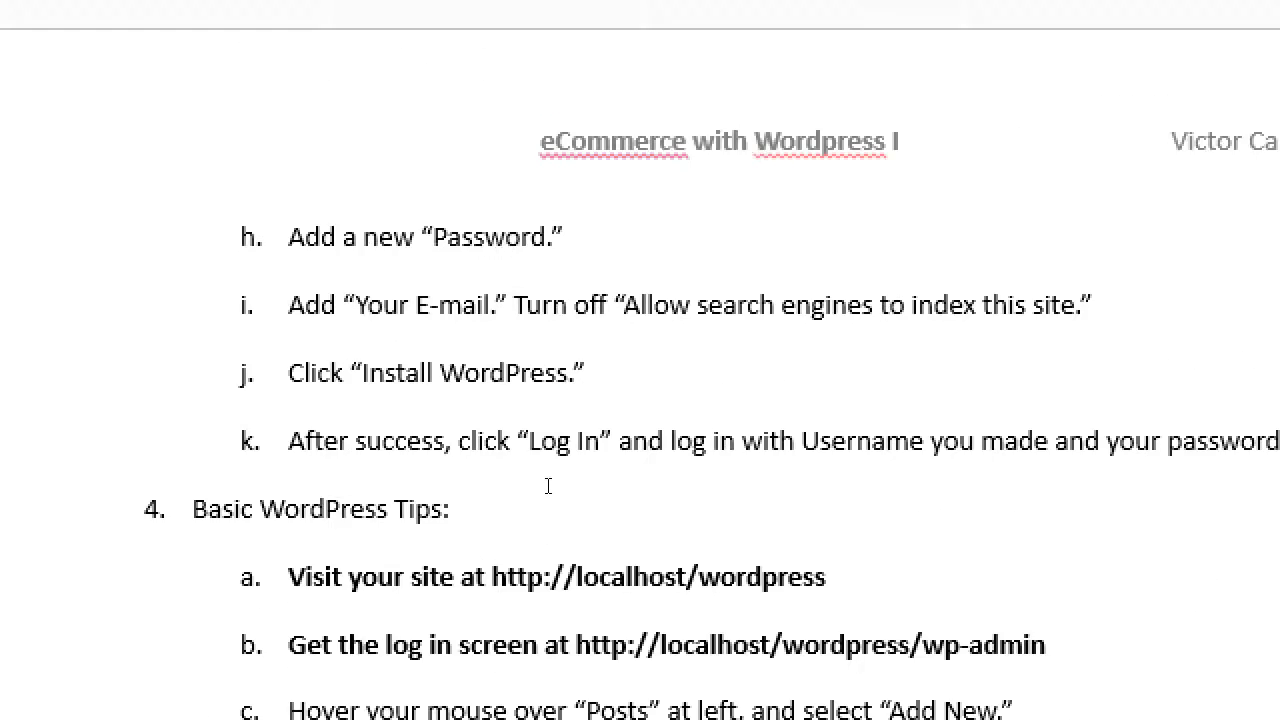
{"action": "scroll", "coordinate": [548, 486], "scroll_direction": "up", "scroll_amount": 6}
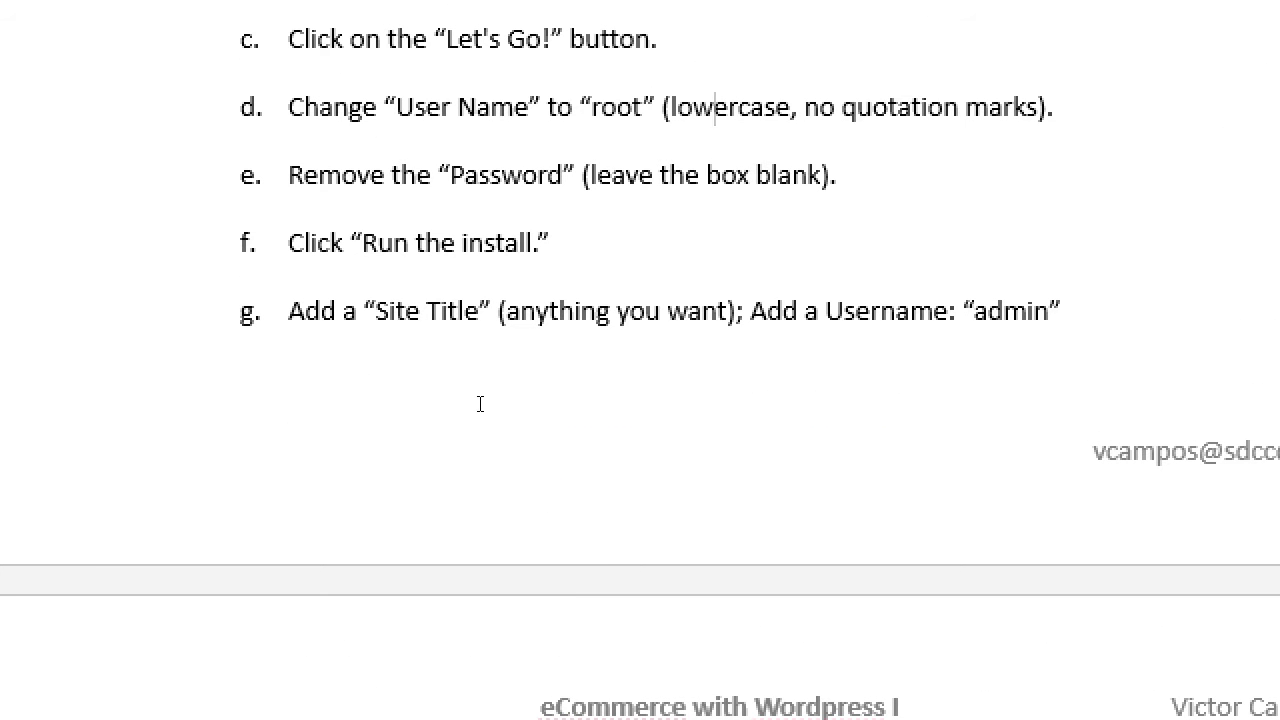
{"action": "left_click_drag", "start_coordinate": [472, 395], "coordinate": [500, 400]}
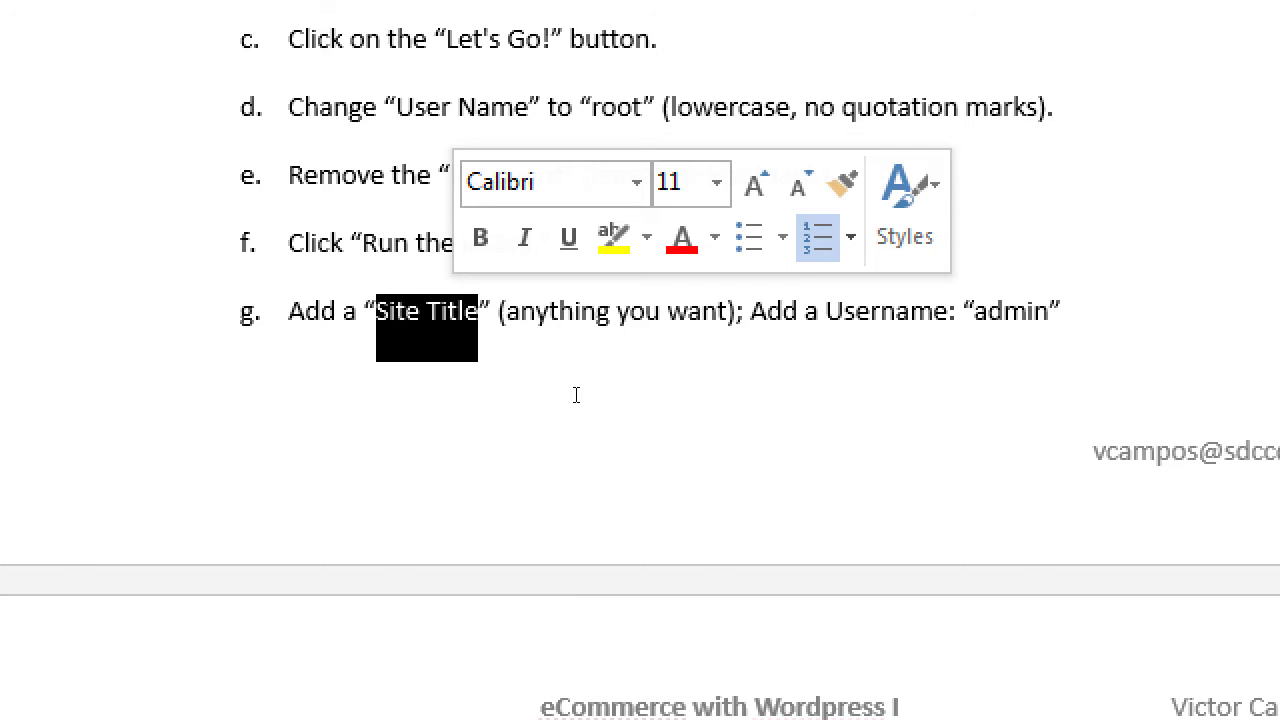
{"action": "left_click", "coordinate": [777, 400]}
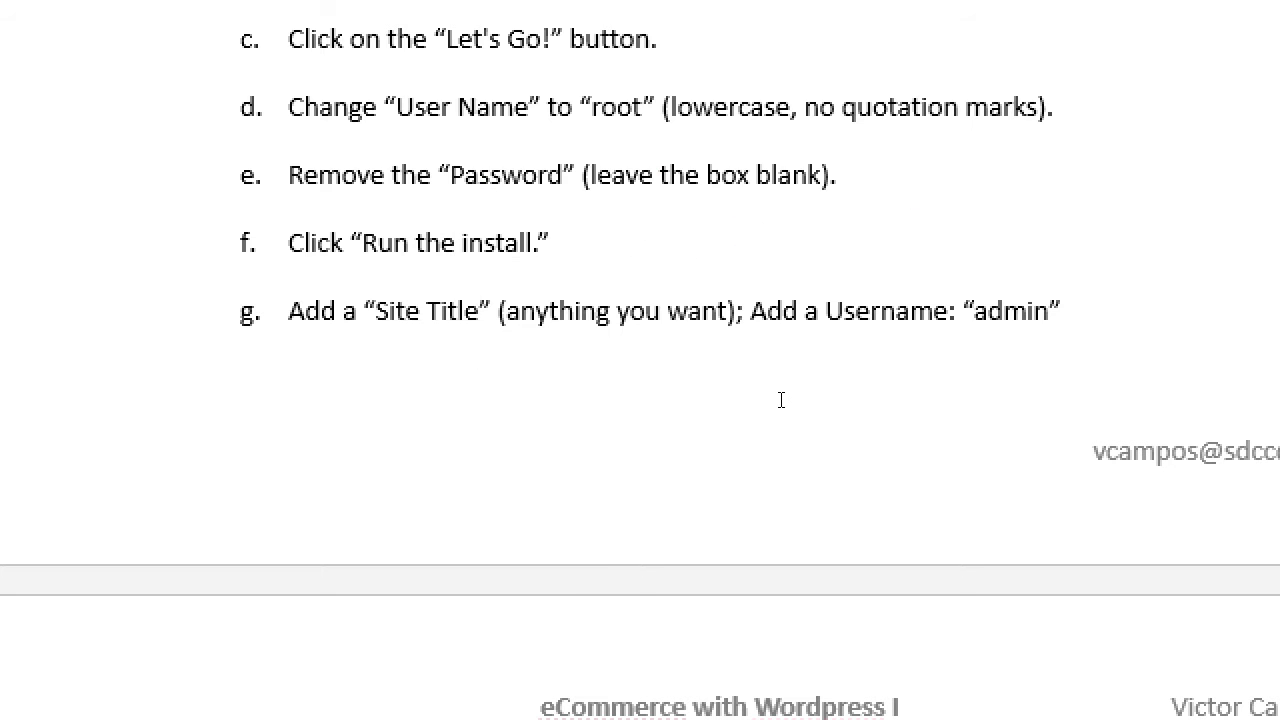
{"action": "double_click", "coordinate": [774, 411]}
{"action": "scroll", "coordinate": [484, 598], "scroll_direction": "down", "scroll_amount": 2}
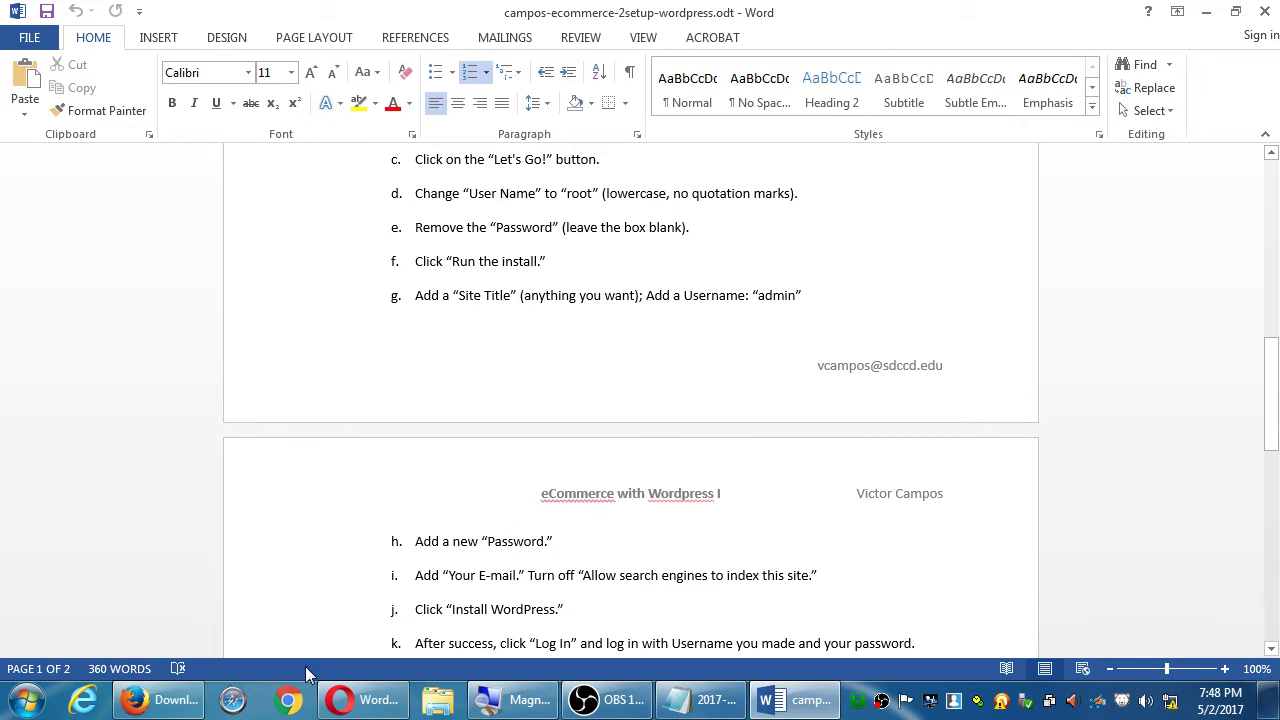
Close the Firefox WordPress download window, confirming both tabs close.
{"action": "mouse_move", "coordinate": [158, 700]}
{"action": "left_click", "coordinate": [408, 590]}
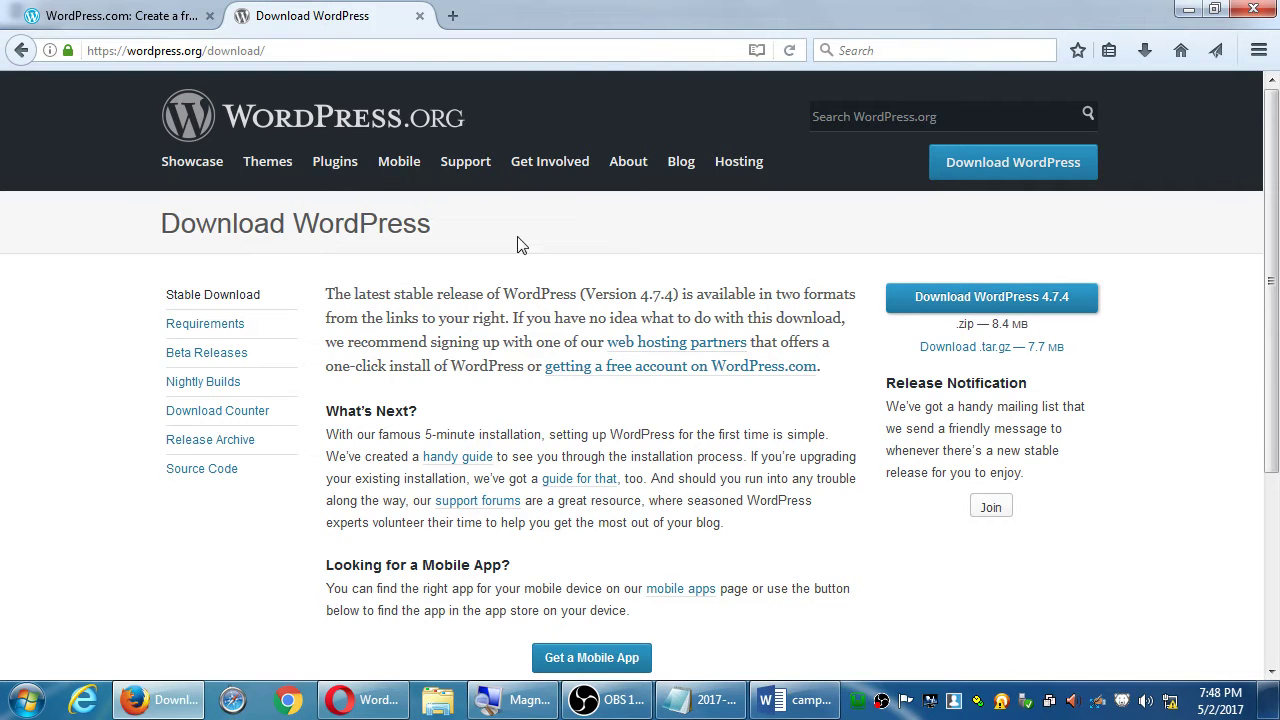
{"action": "left_click", "coordinate": [1253, 8]}
{"action": "left_click", "coordinate": [595, 383]}
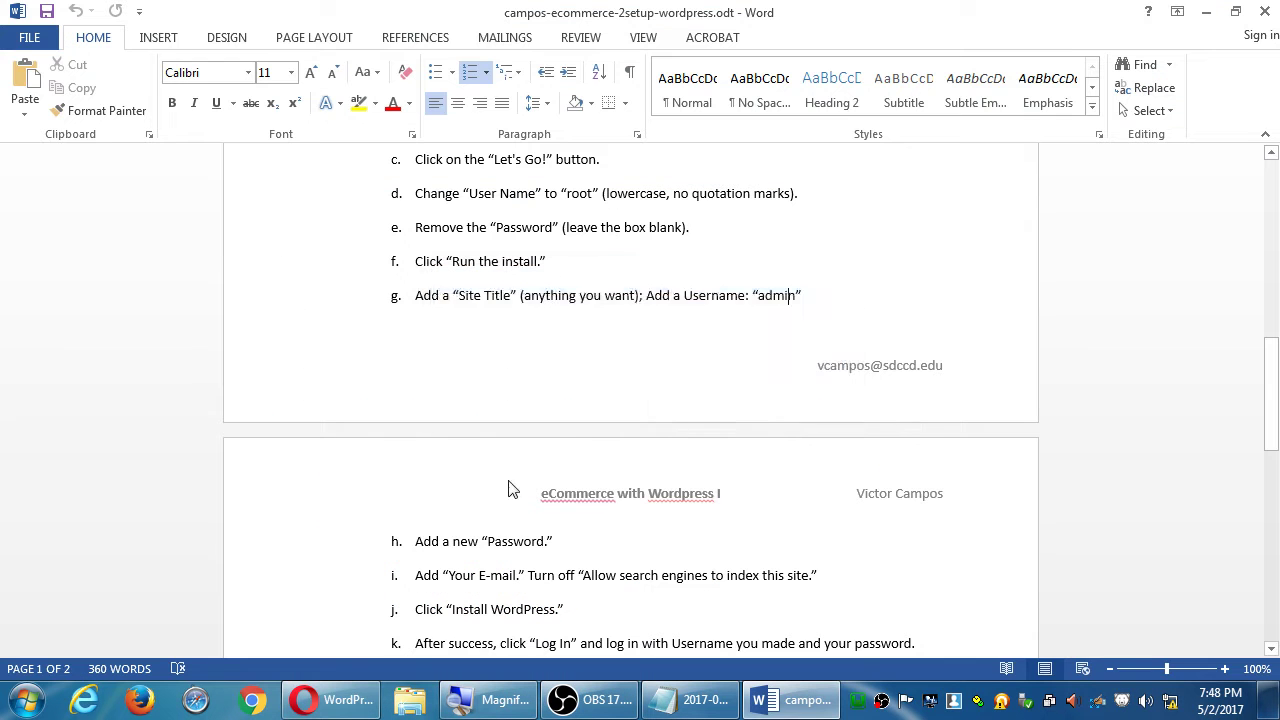
Enter username admin, a confirmed weak password, and the admin e-mail address.
{"action": "key", "text": "alt+Tab"}
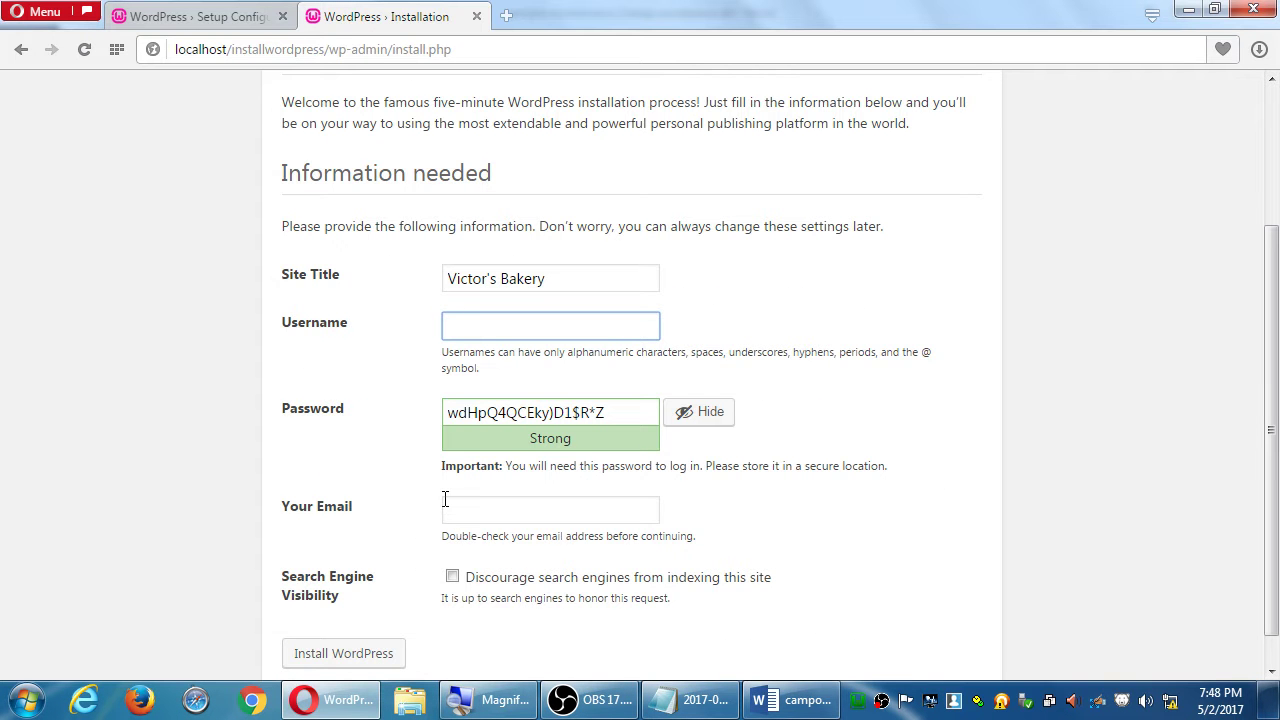
{"action": "type", "text": "admin"}
{"action": "key", "text": "Tab"}
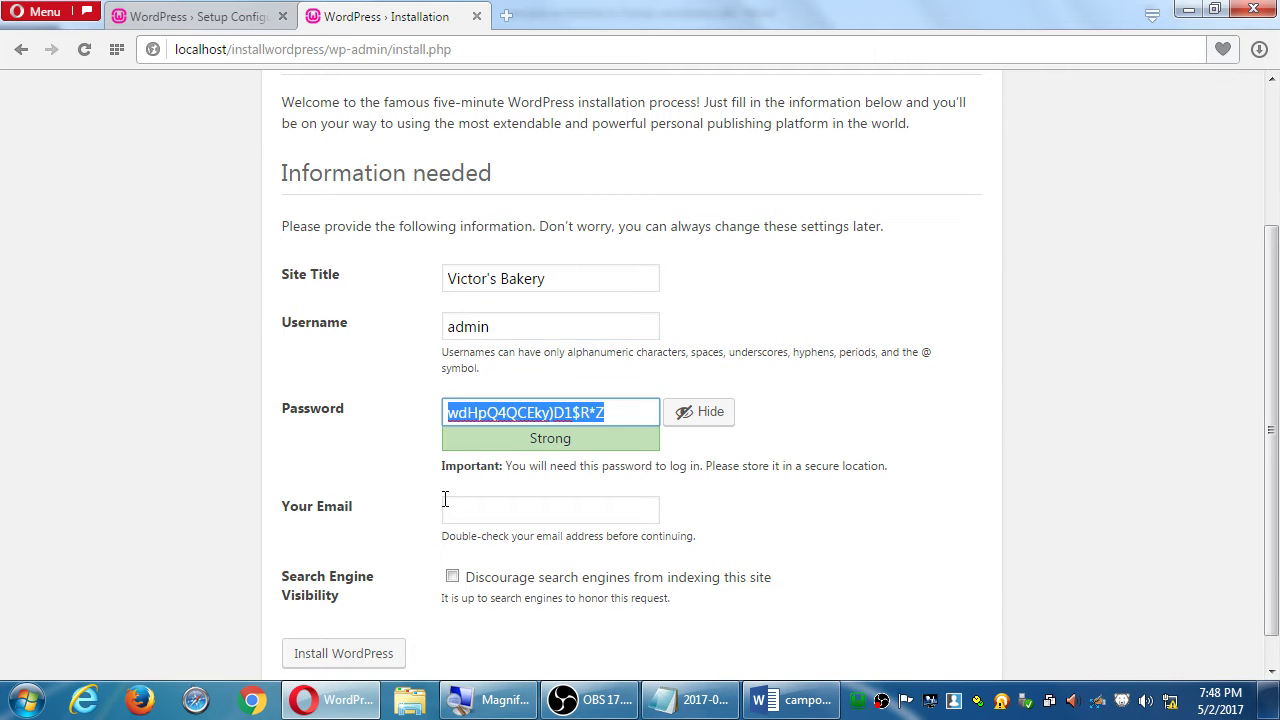
{"action": "type", "text": "password"}
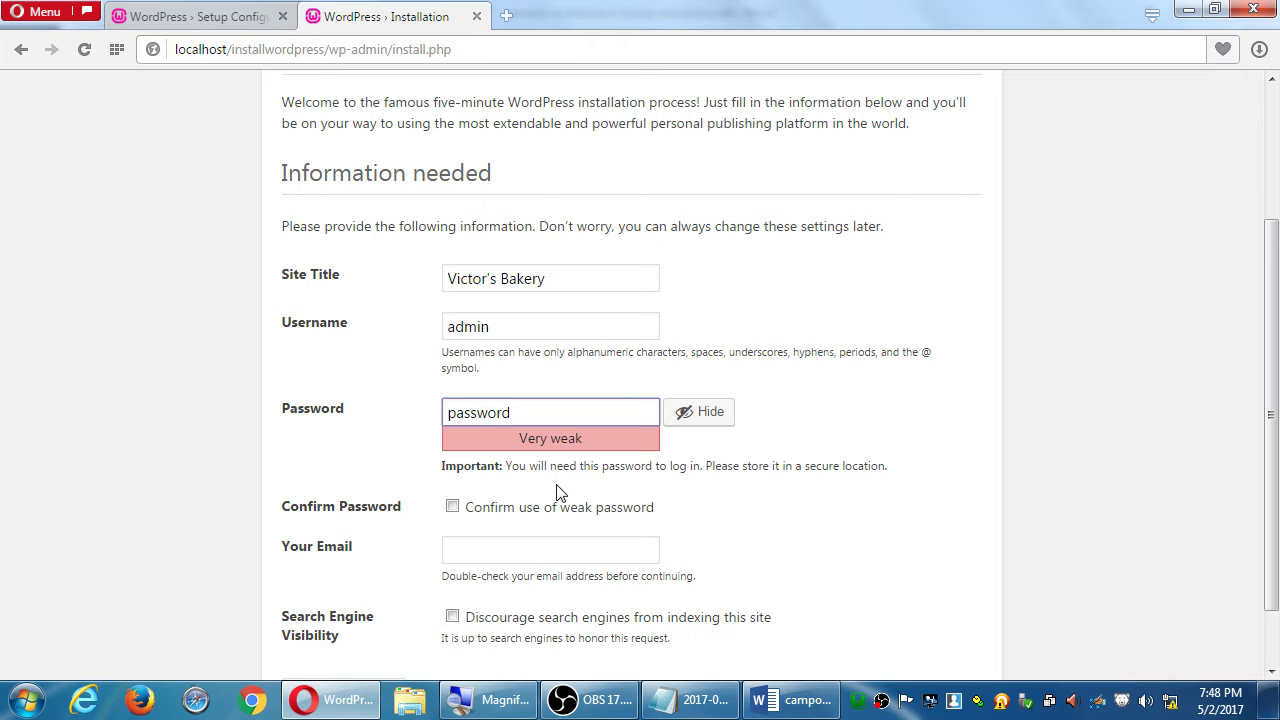
{"action": "left_click", "coordinate": [453, 507]}
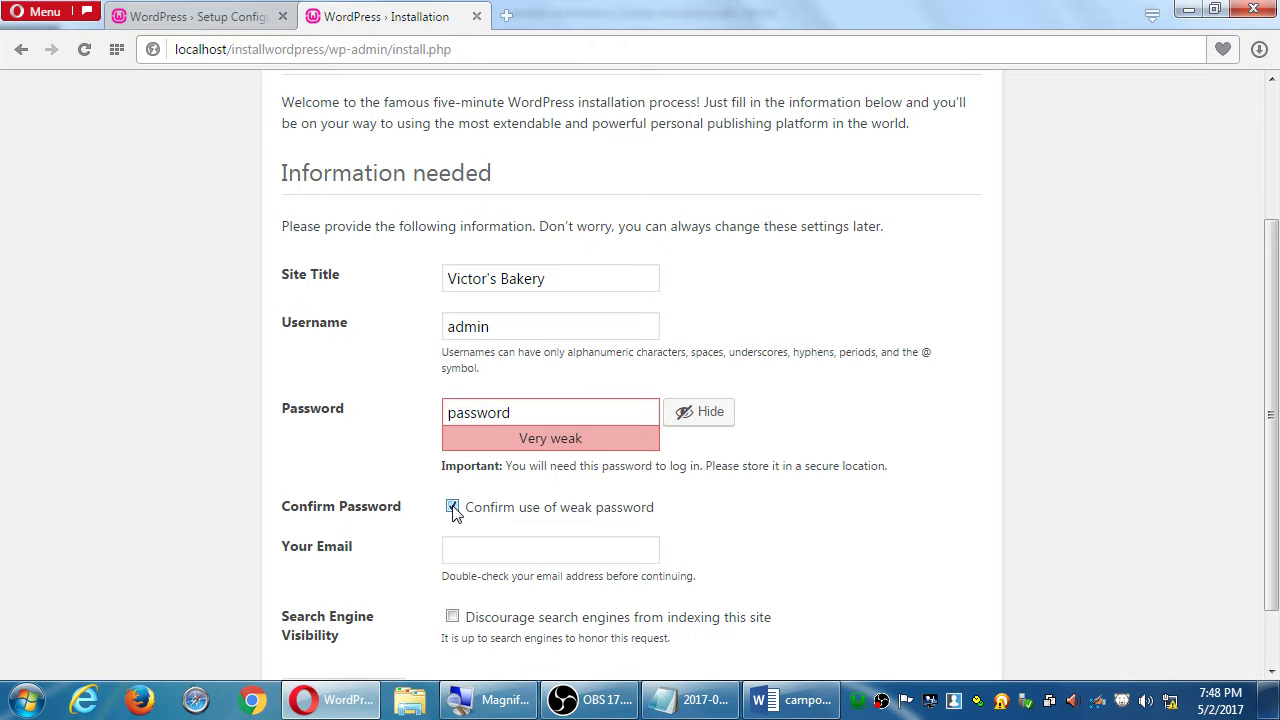
{"action": "scroll", "coordinate": [410, 550], "scroll_direction": "down", "scroll_amount": 1}
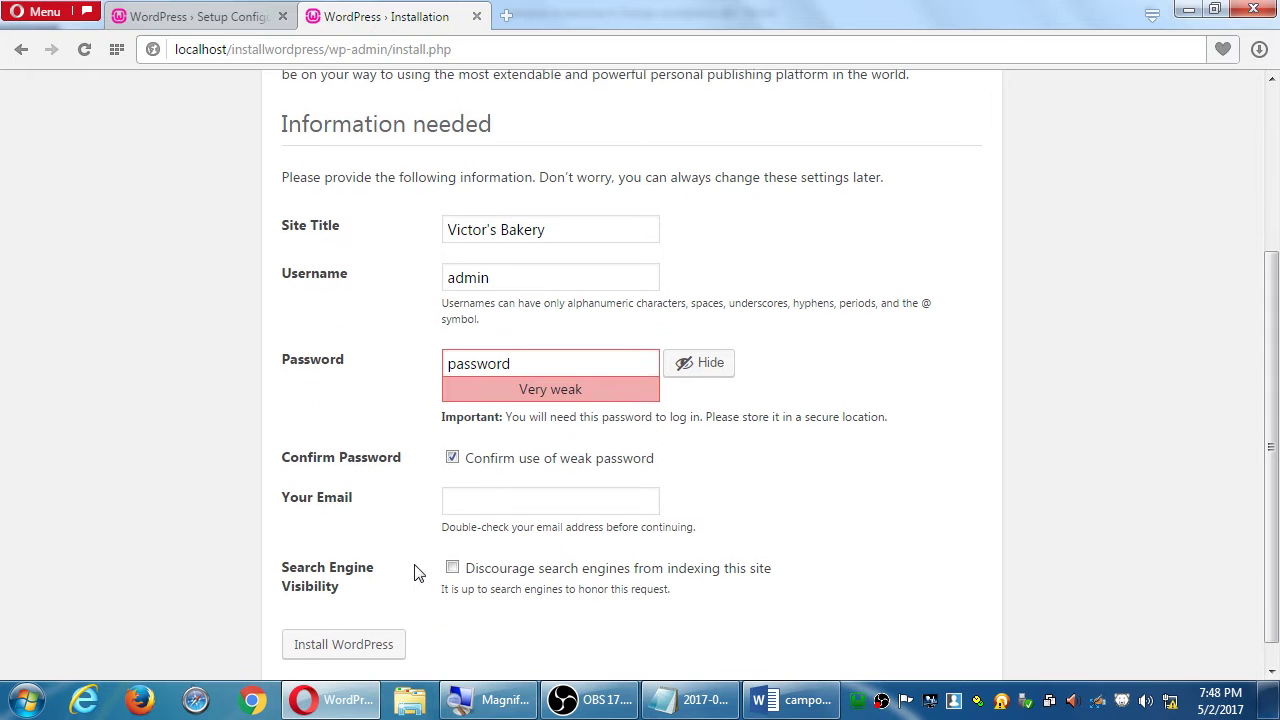
{"action": "left_click", "coordinate": [465, 503]}
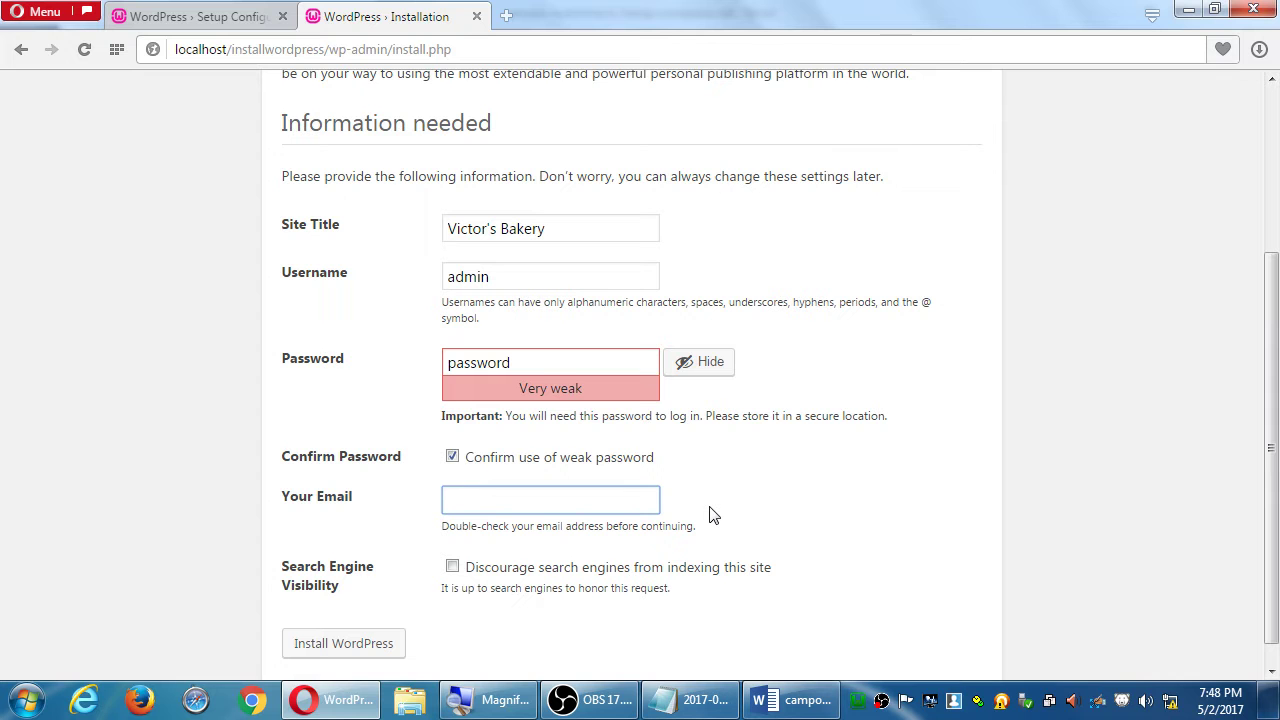
Check the handout, then leave Discourage search engines unchecked.
{"action": "left_click", "coordinate": [790, 700]}
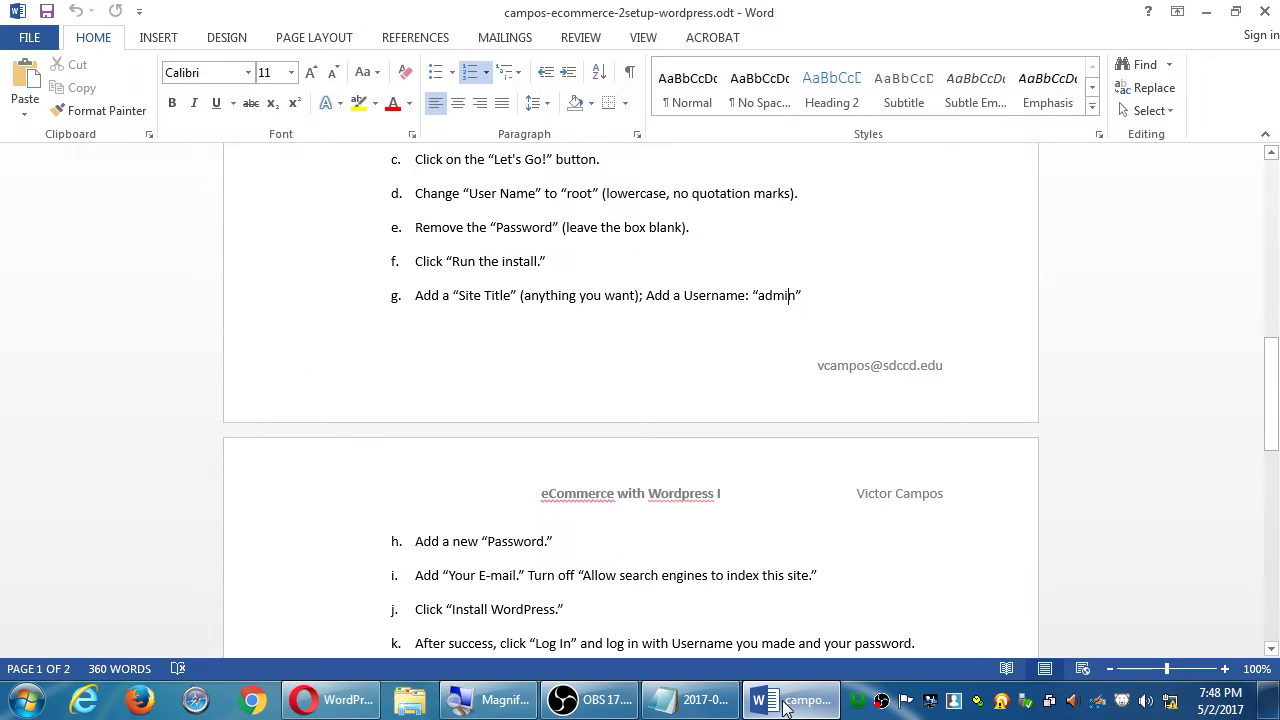
{"action": "scroll", "coordinate": [786, 575], "scroll_direction": "down", "scroll_amount": 1}
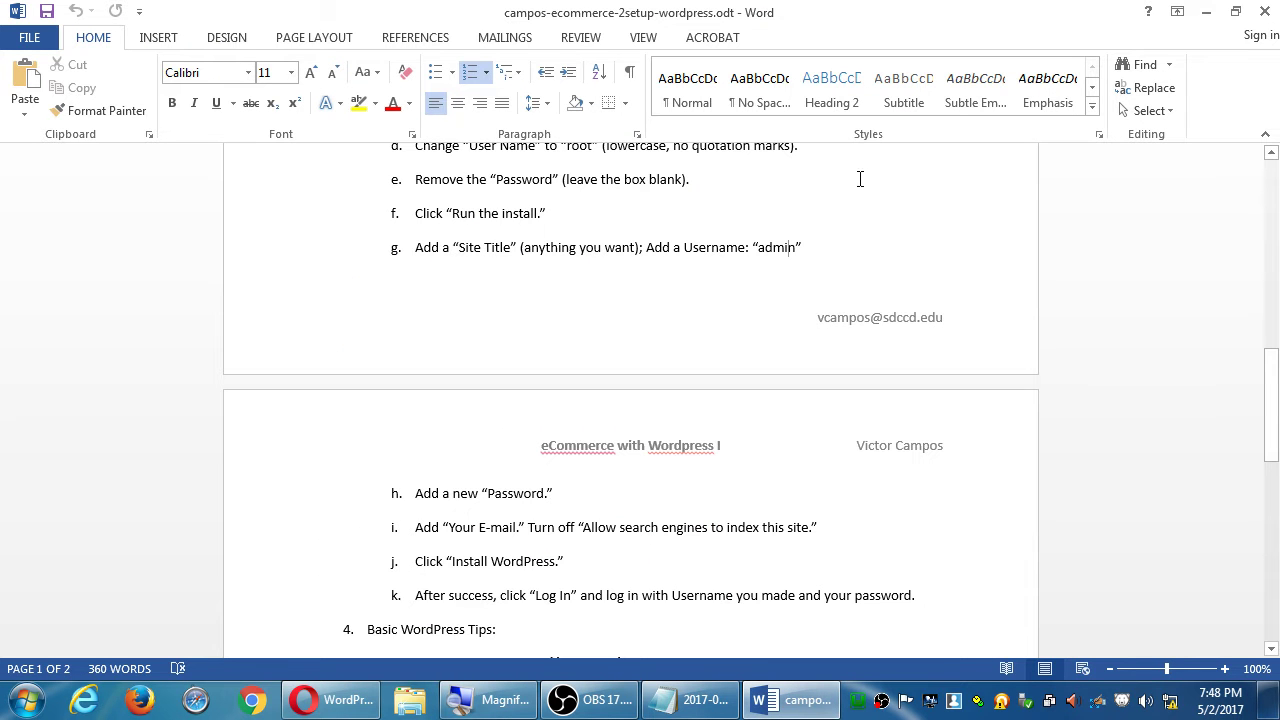
{"action": "left_click", "coordinate": [1206, 11]}
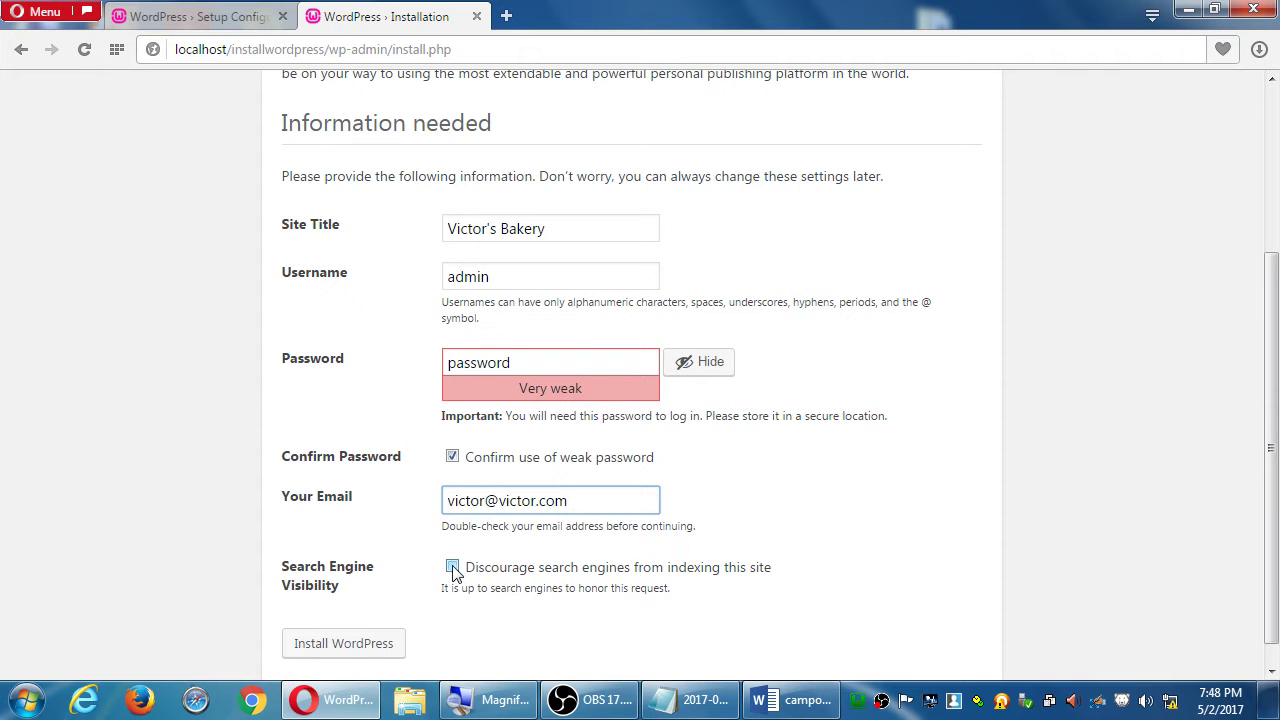
{"action": "left_click", "coordinate": [453, 568]}
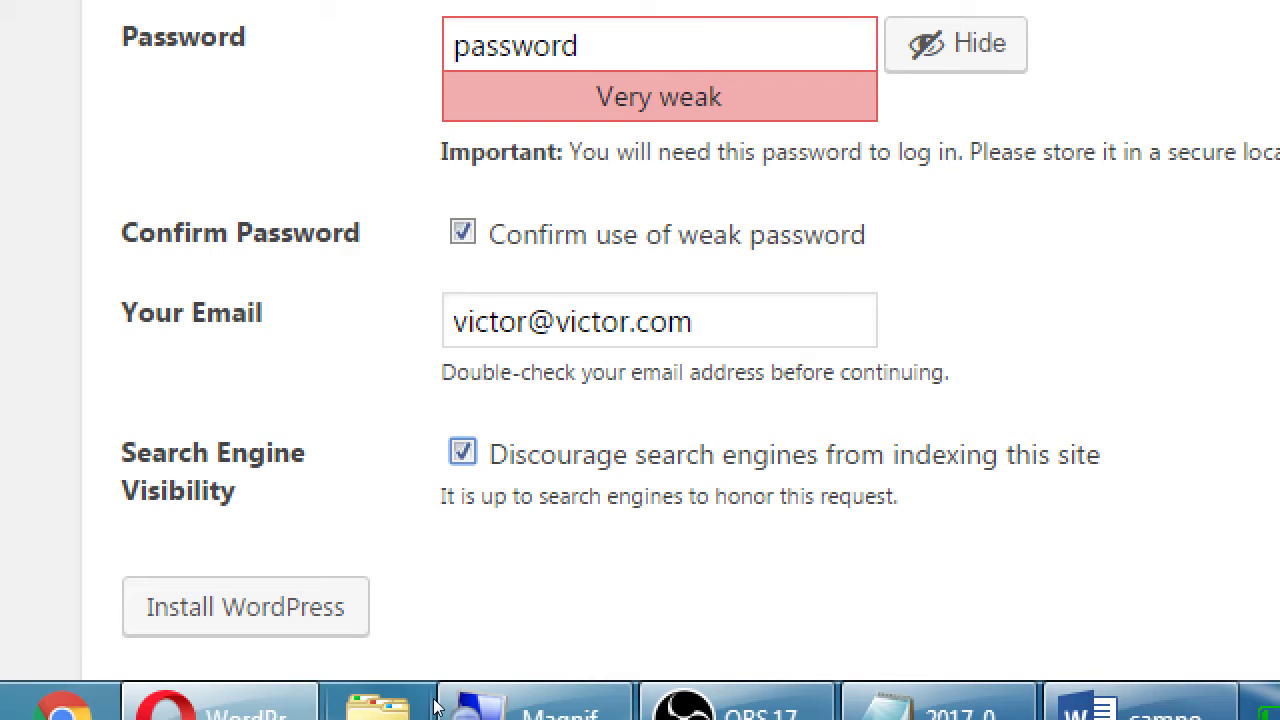
{"action": "left_click", "coordinate": [462, 585]}
{"action": "left_click", "coordinate": [462, 584]}
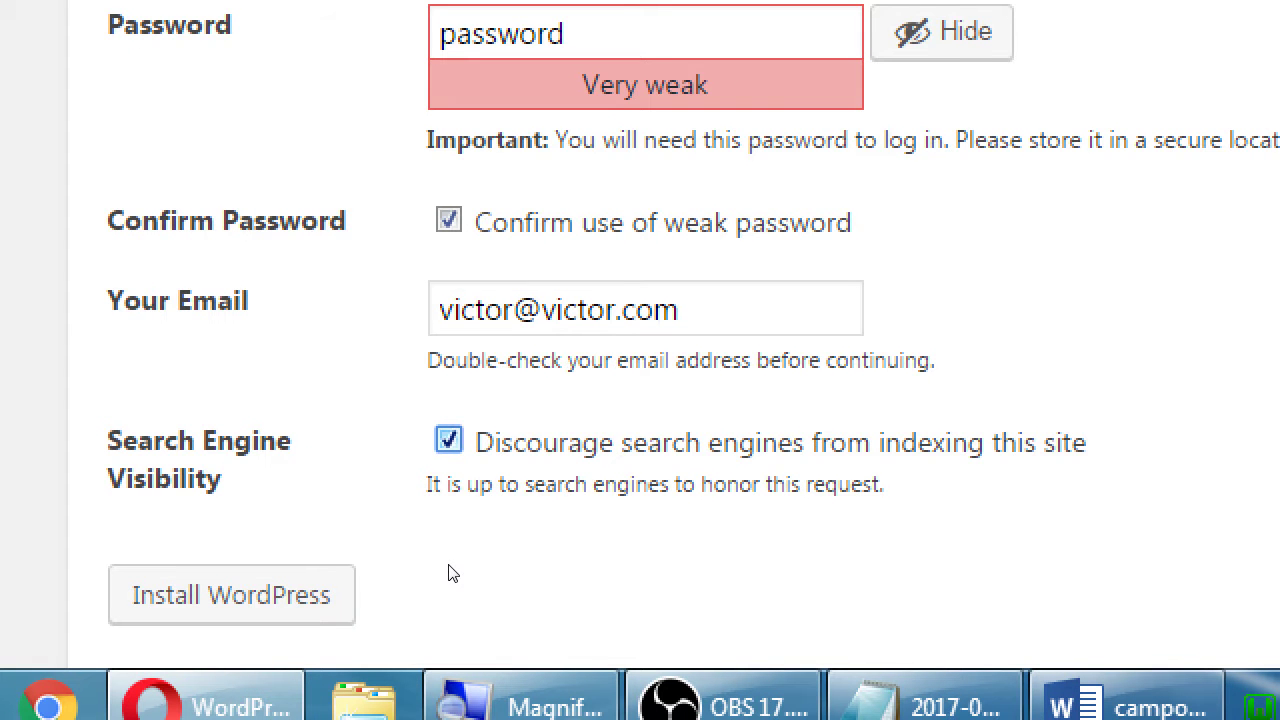
{"action": "left_click", "coordinate": [453, 573]}
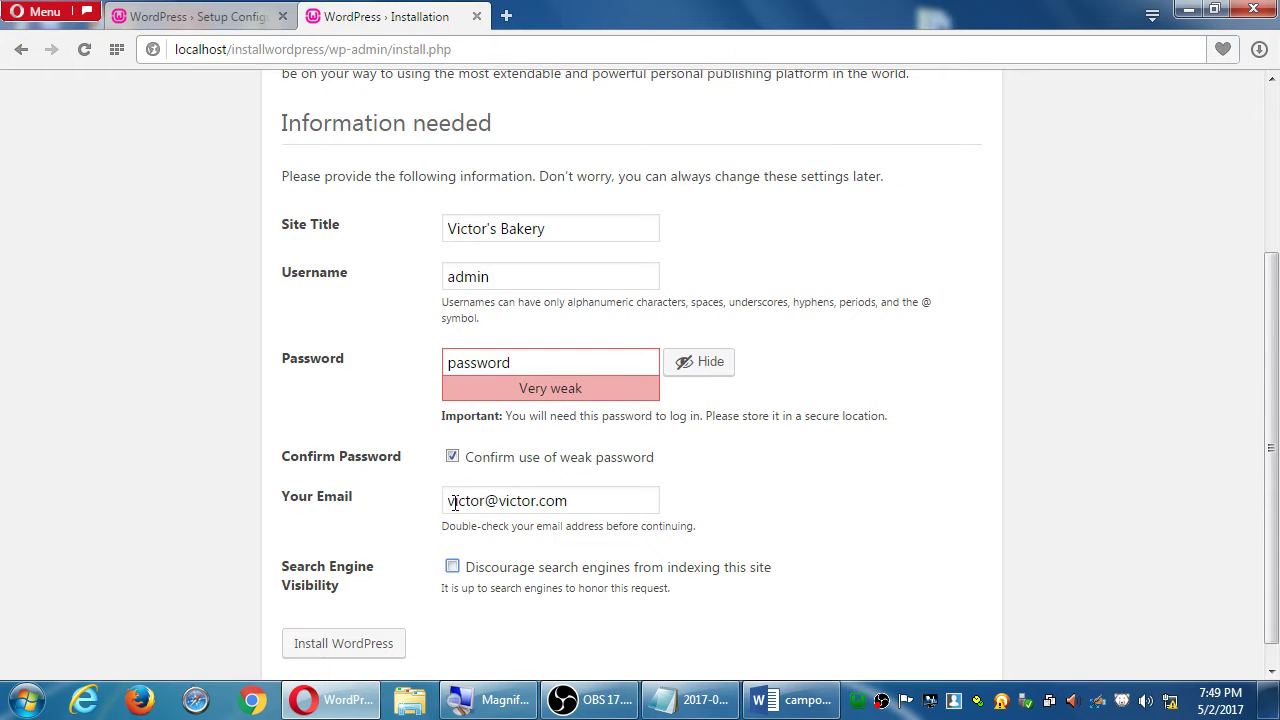
Install WordPress for Victor's Bakery, then bring the Word handout back up.
{"action": "left_click", "coordinate": [357, 643]}
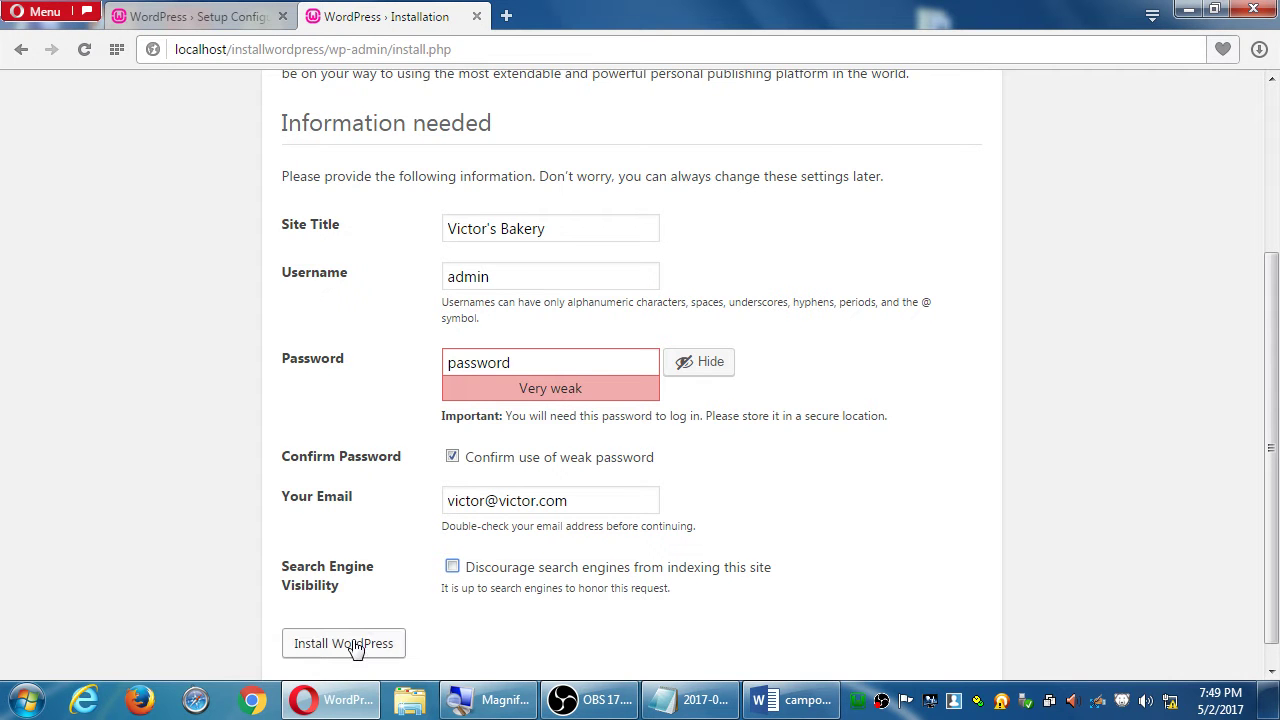
{"action": "left_click", "coordinate": [357, 645]}
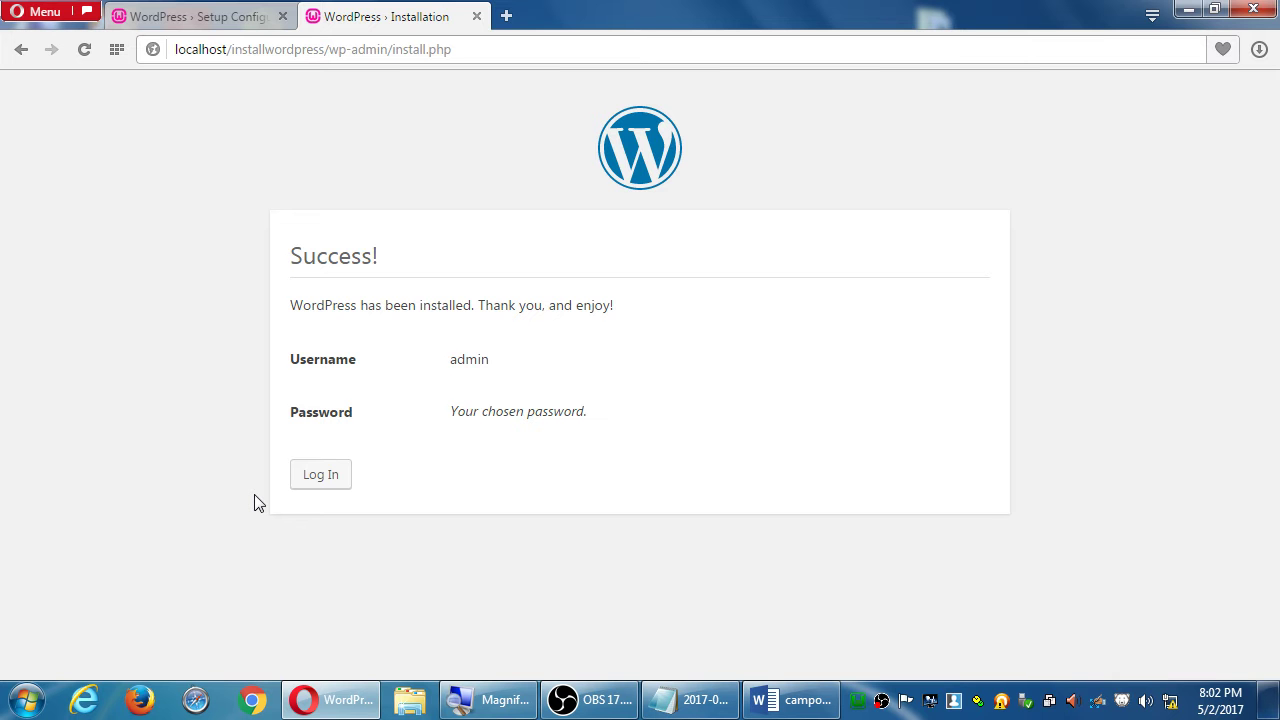
{"action": "left_click", "coordinate": [773, 703]}
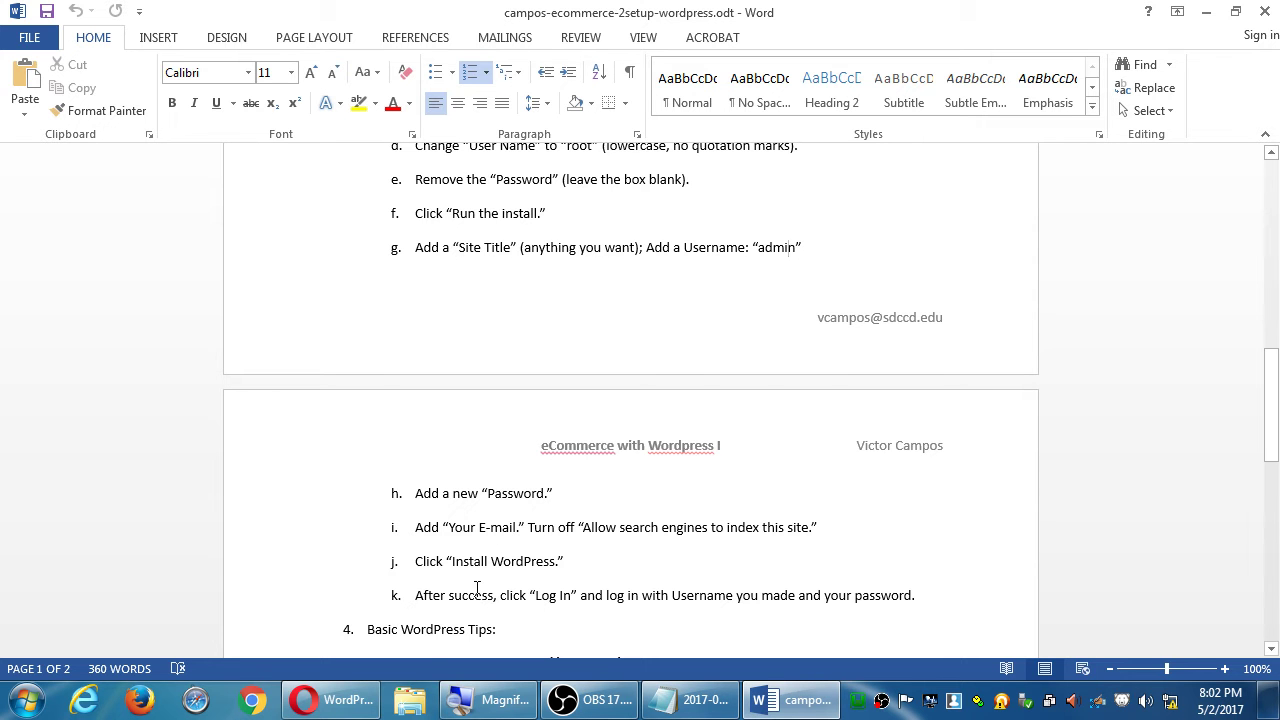
Return to the installation Success page and go to the WordPress login page.
{"action": "left_click", "coordinate": [352, 700]}
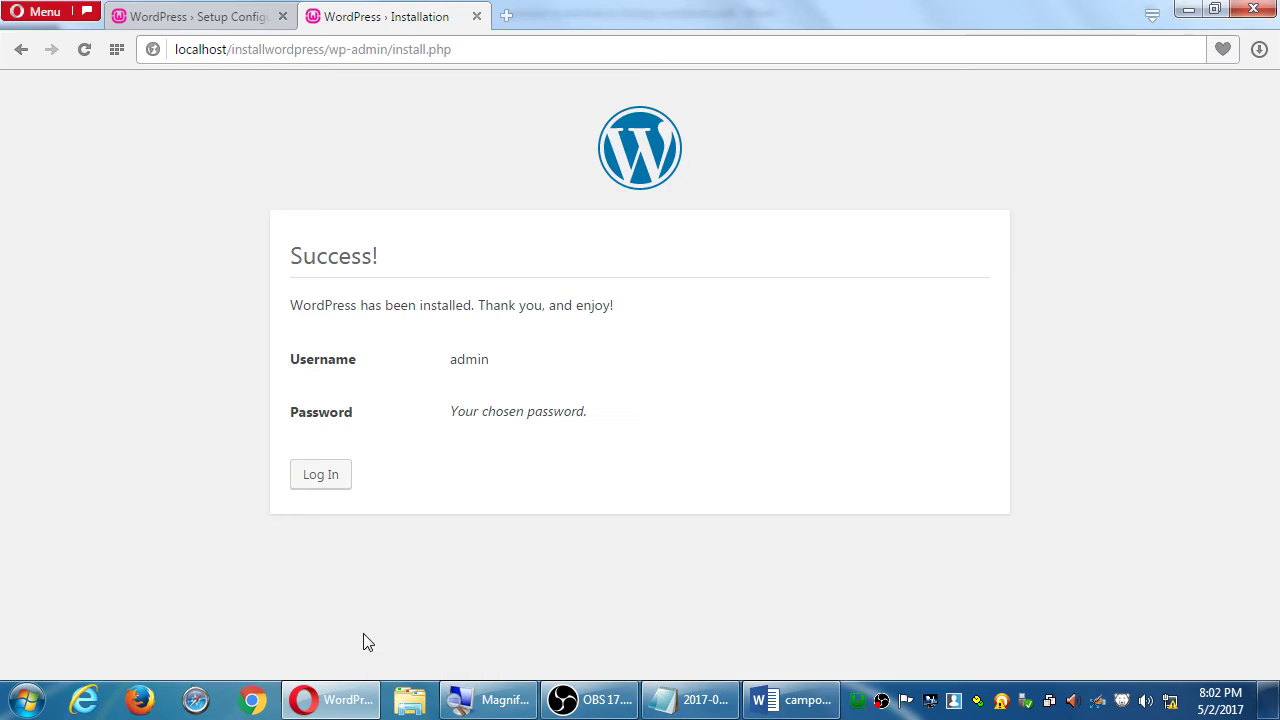
{"action": "left_click", "coordinate": [328, 472]}
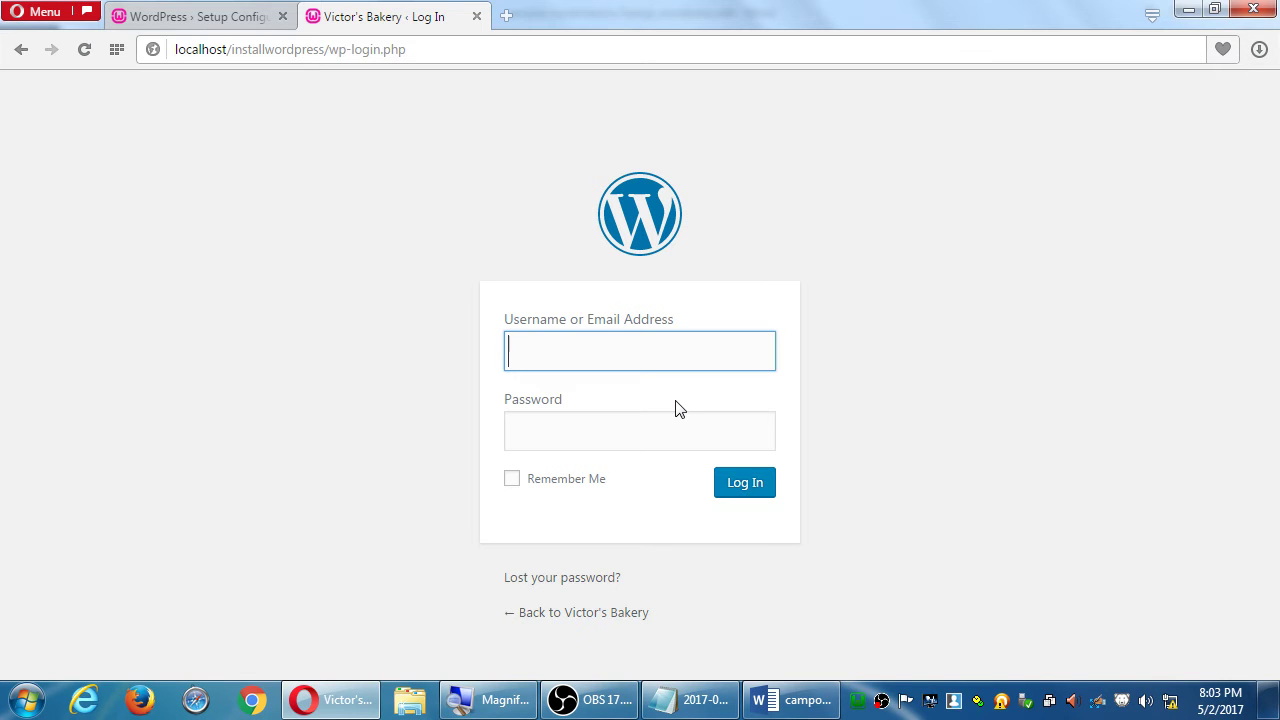
Log in as admin to reach the Victor's Bakery Dashboard, then show the desktop.
{"action": "type", "text": "admin"}
{"action": "key", "text": "Tab"}
{"action": "type", "text": "••••••••"}
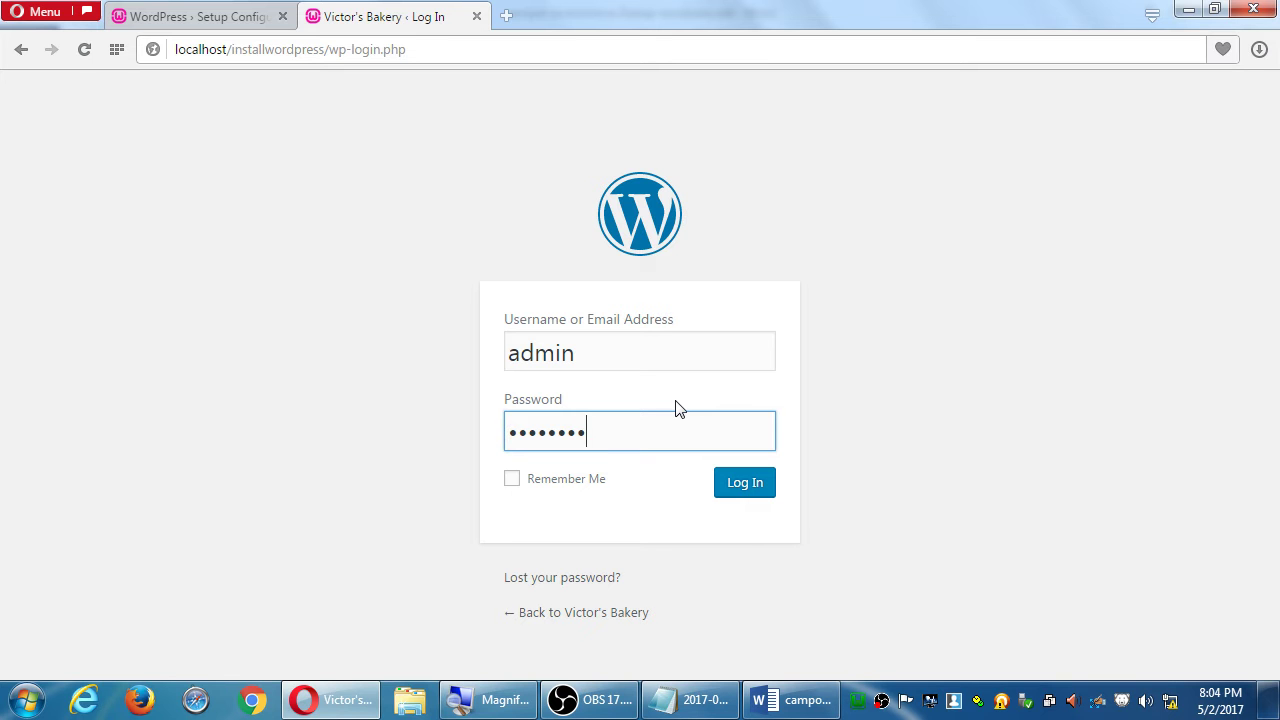
{"action": "key", "text": "Return"}
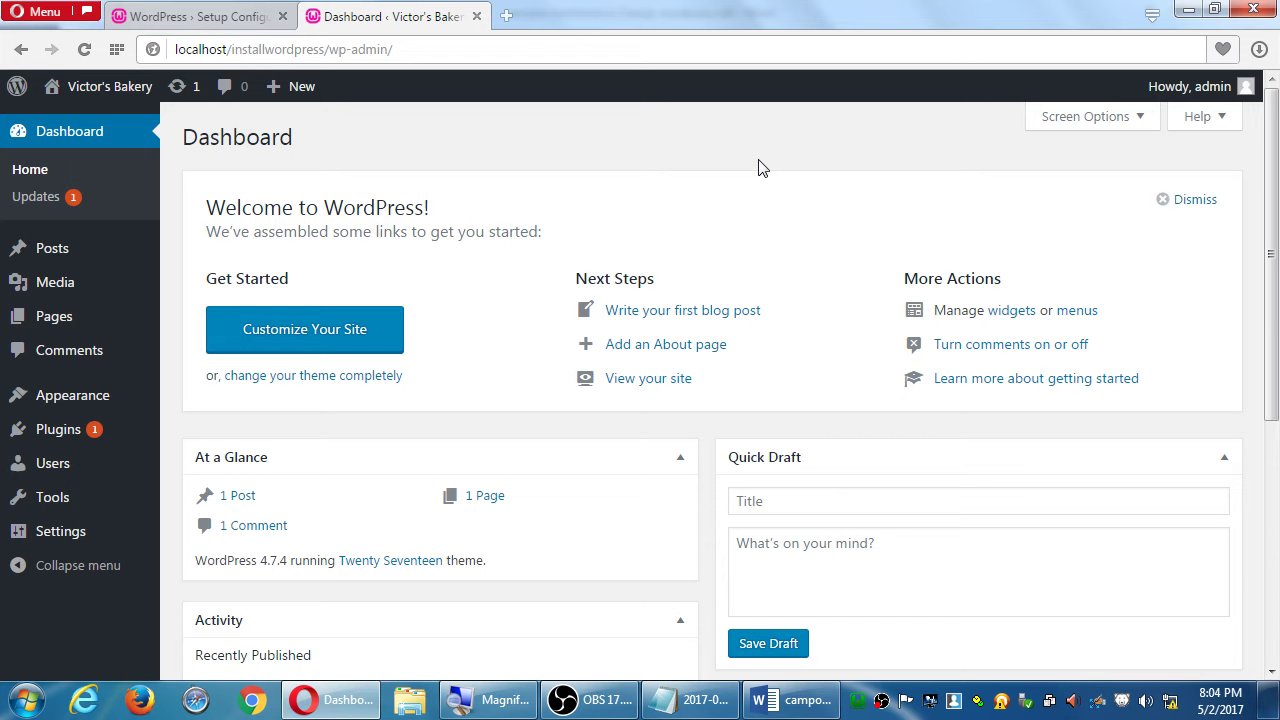
{"action": "key", "text": "super+d"}
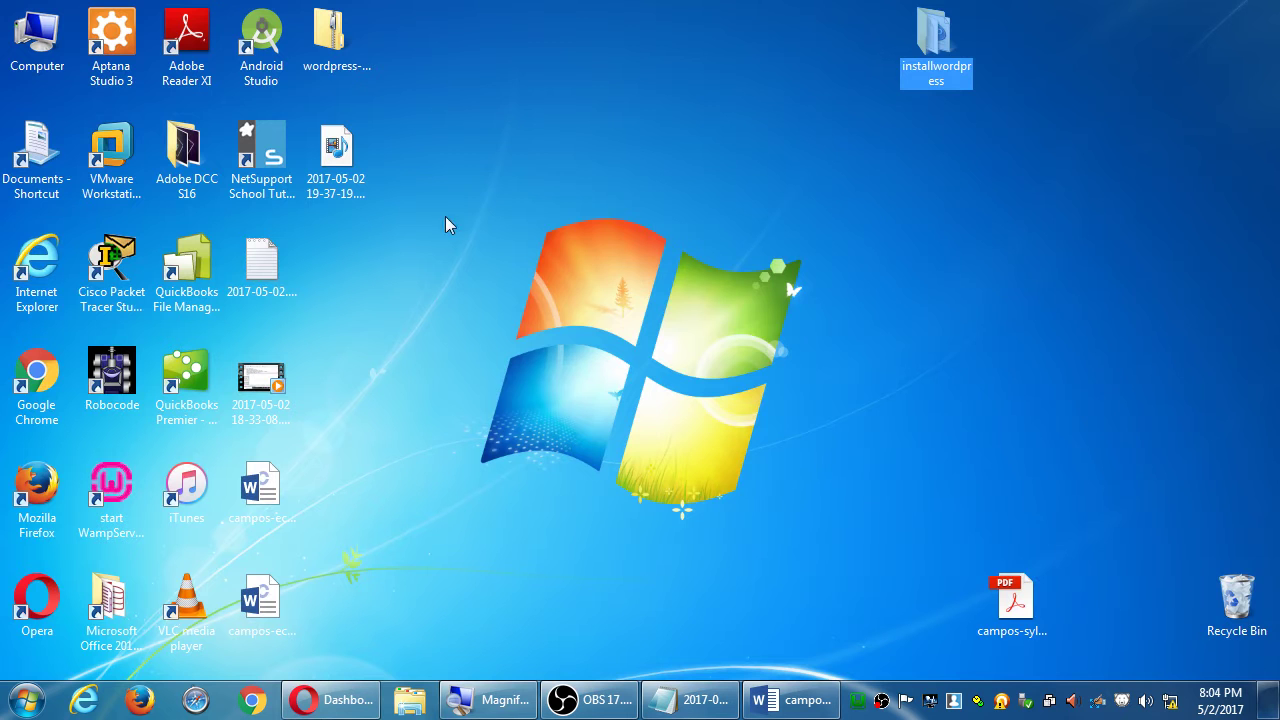
Open the Campos WordPress folder on classroom data (Z:).
{"action": "double_click", "coordinate": [37, 42]}
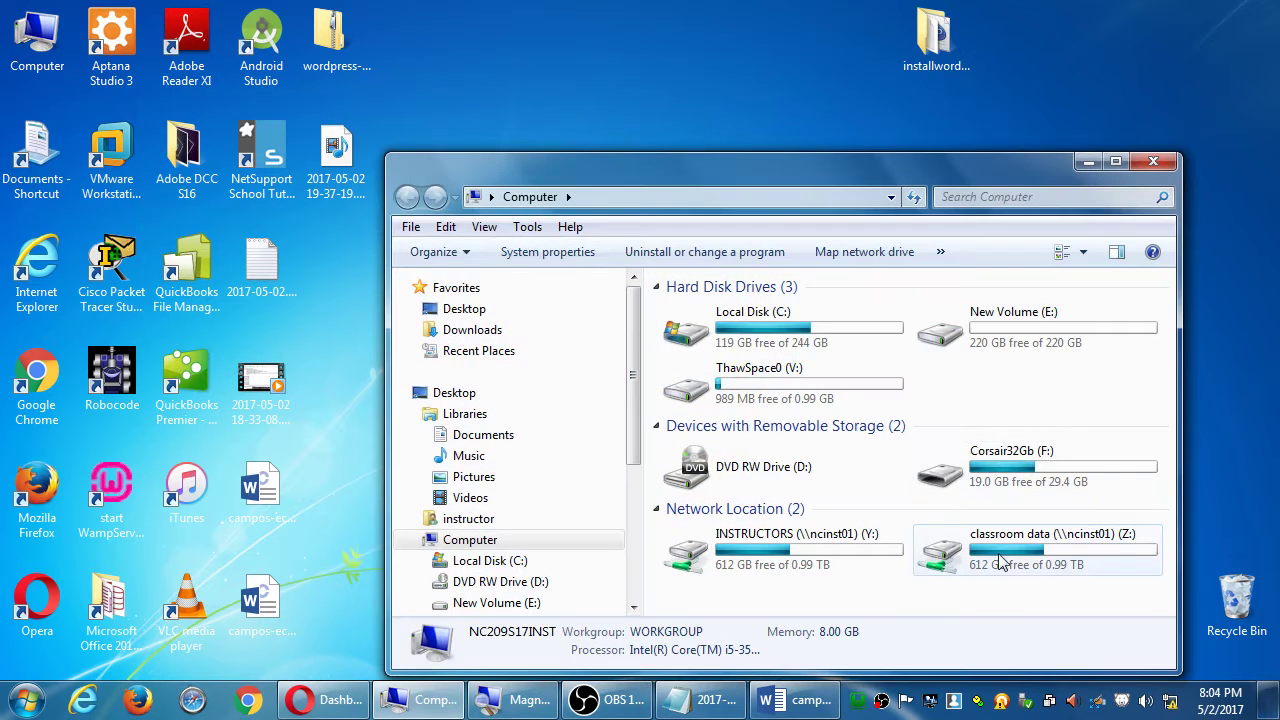
{"action": "double_click", "coordinate": [1000, 563]}
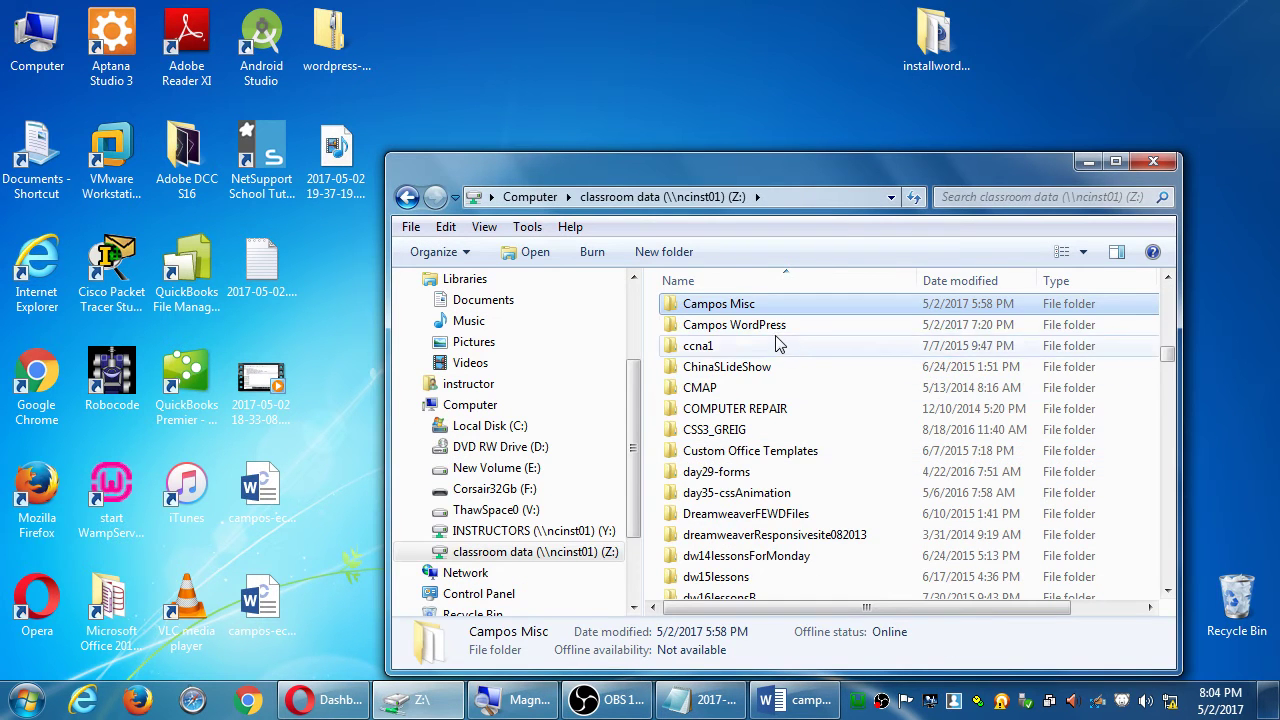
{"action": "double_click", "coordinate": [776, 328]}
{"action": "left_click_drag", "start_coordinate": [735, 171], "coordinate": [867, 157]}
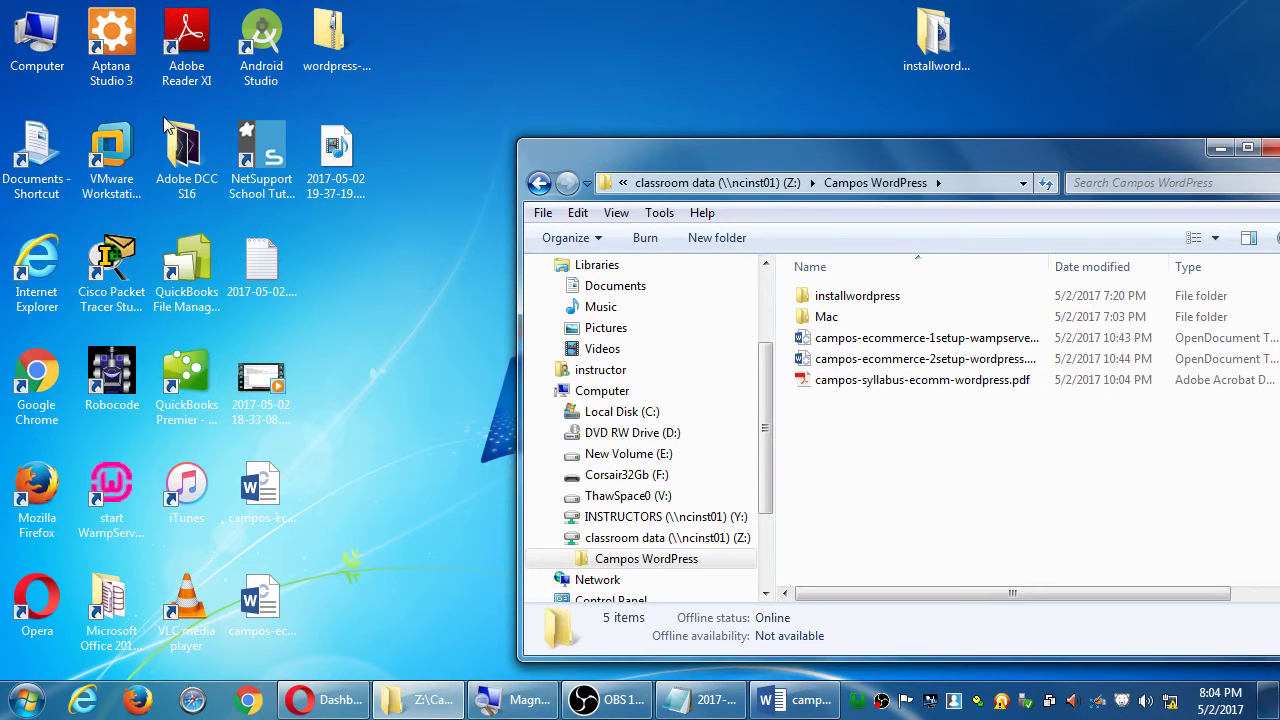
Copy campos-ecommerce-3basic-wordpress.odt from Corsair32Gb's 2017-05 2WordPress 8820E folder into Campos WordPress.
{"action": "double_click", "coordinate": [41, 40]}
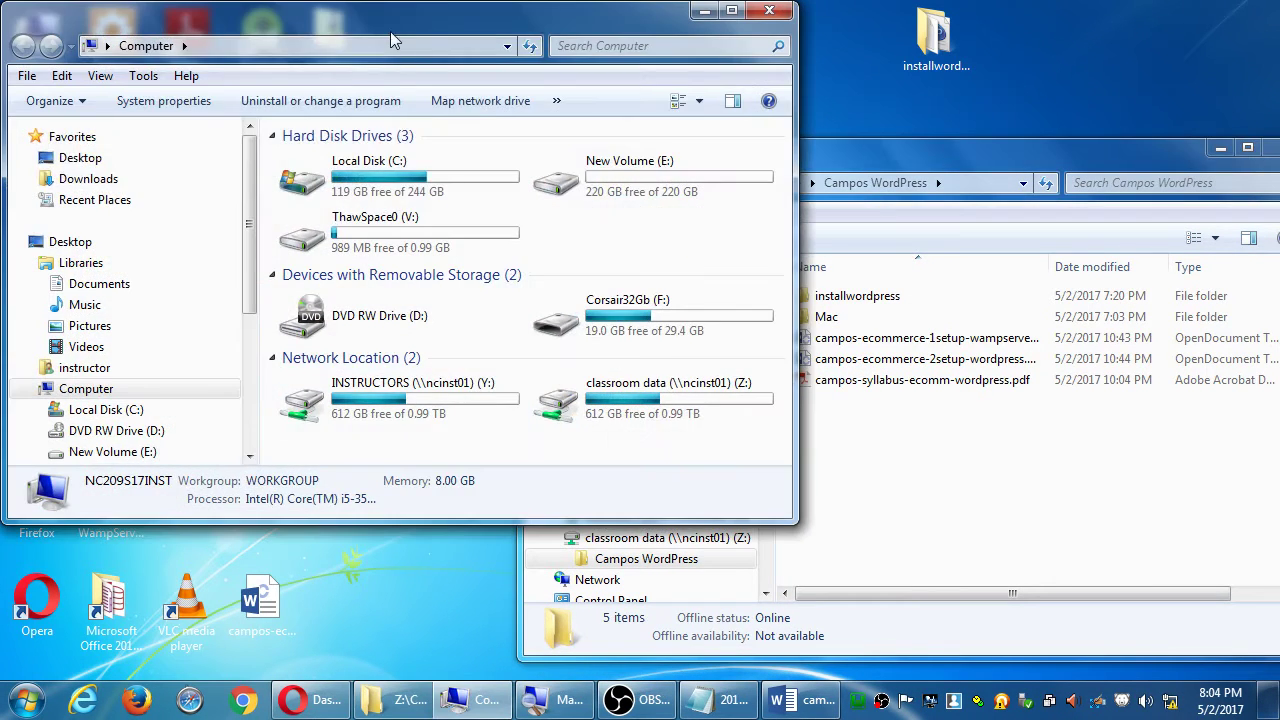
{"action": "left_click_drag", "start_coordinate": [392, 40], "coordinate": [155, 65]}
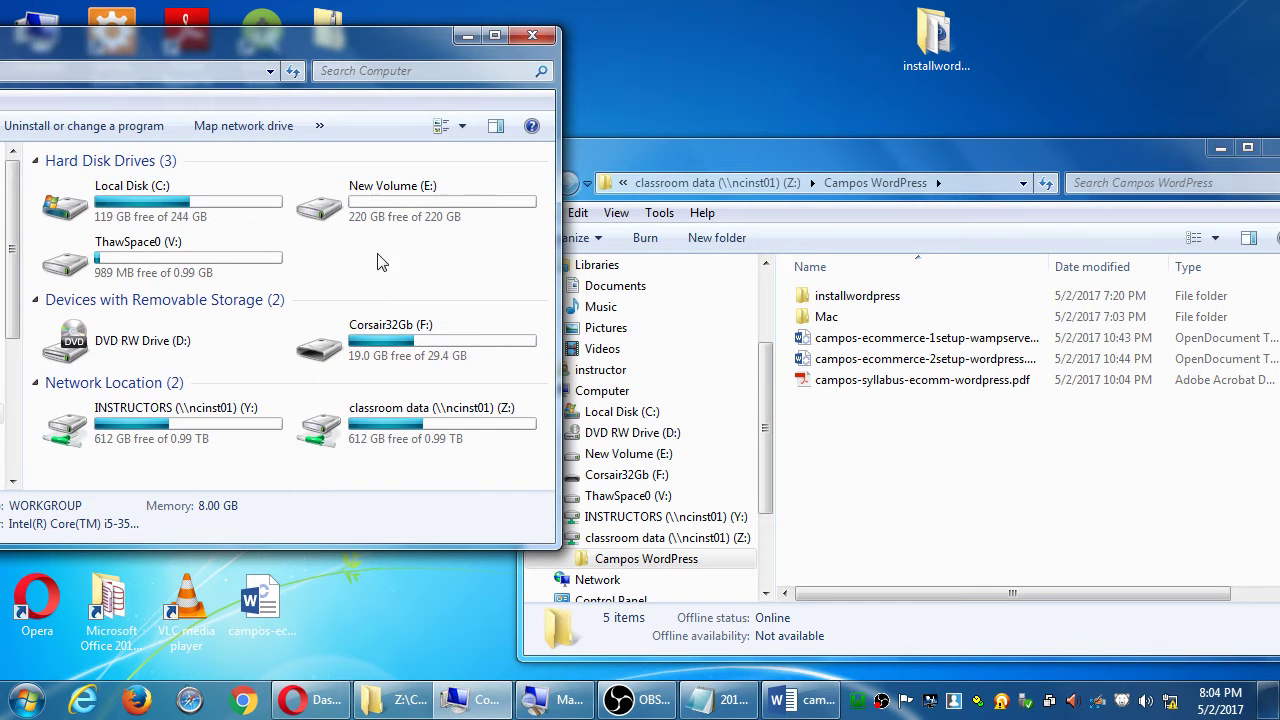
{"action": "double_click", "coordinate": [400, 345]}
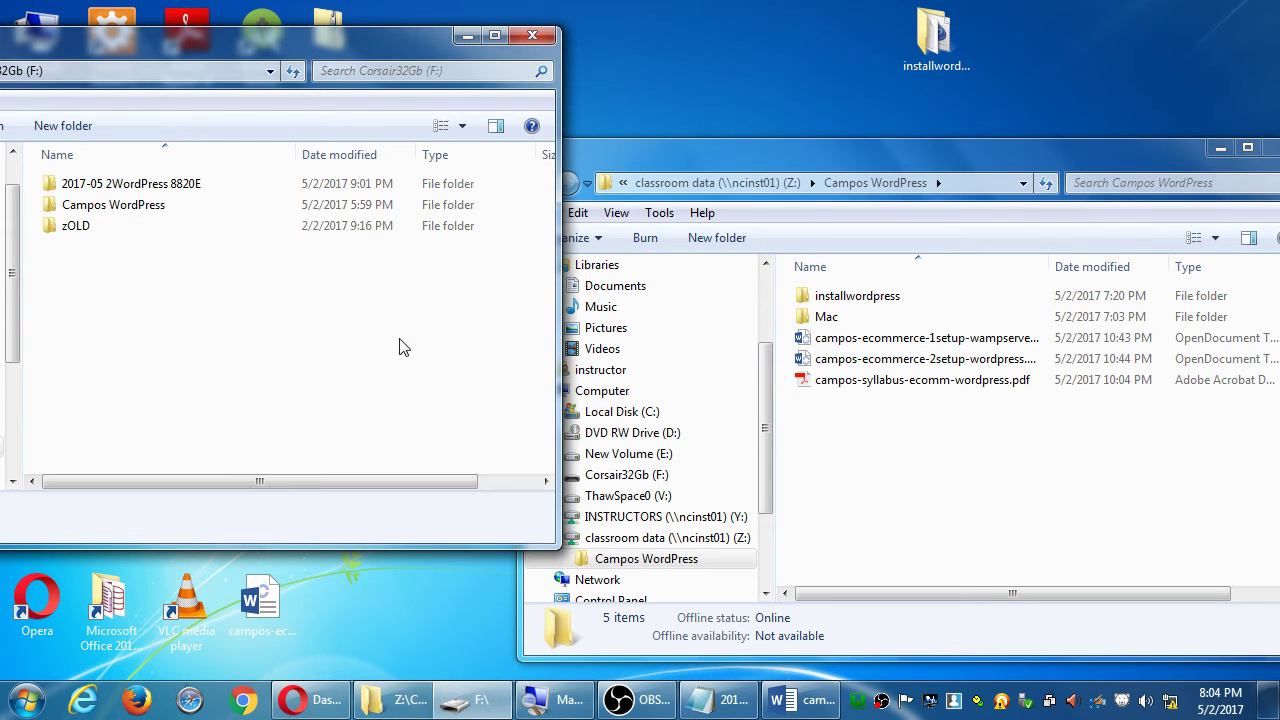
{"action": "double_click", "coordinate": [185, 190]}
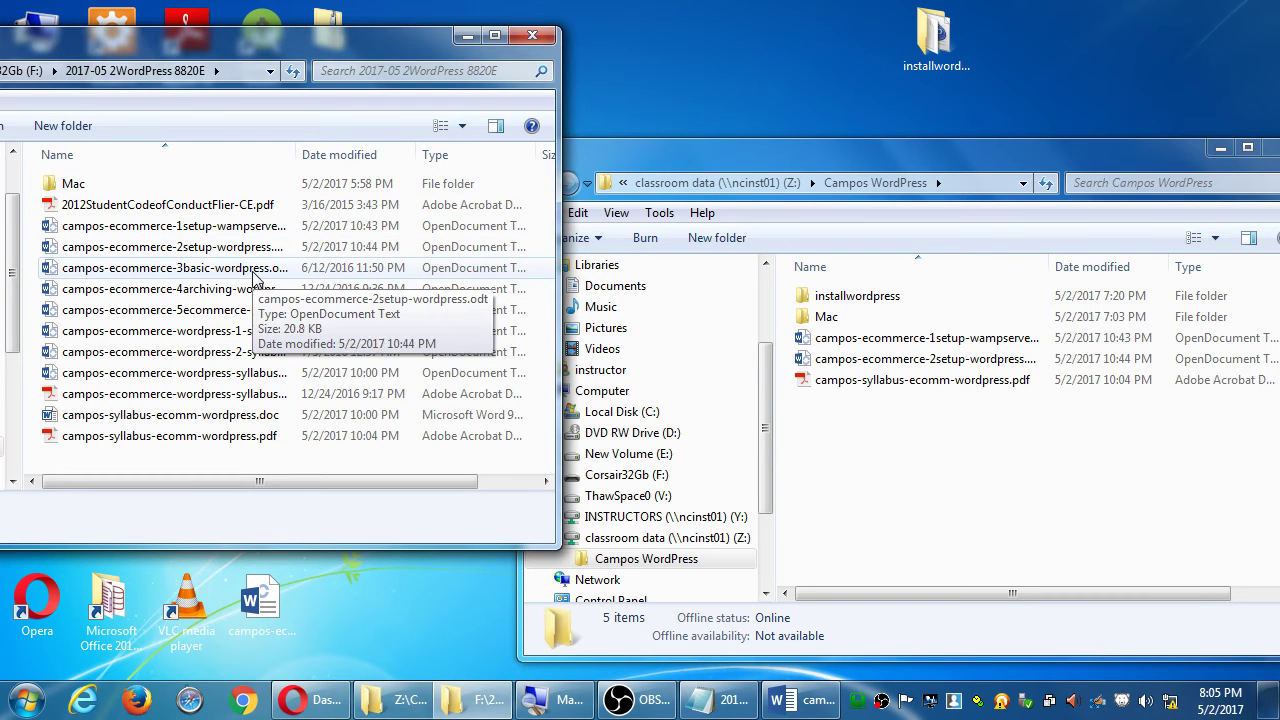
{"action": "left_click", "coordinate": [248, 271]}
{"action": "left_click_drag", "start_coordinate": [248, 275], "coordinate": [1050, 420]}
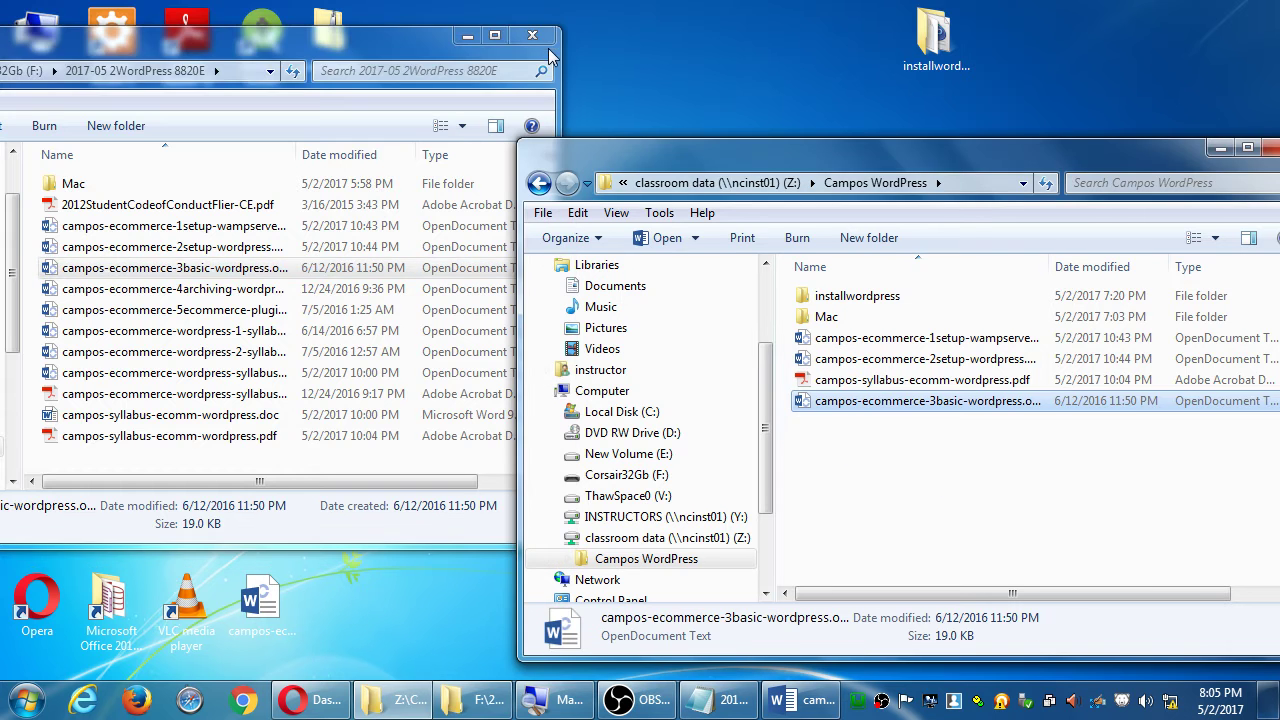
{"action": "left_click", "coordinate": [532, 35]}
{"action": "left_click_drag", "start_coordinate": [856, 163], "coordinate": [437, 123]}
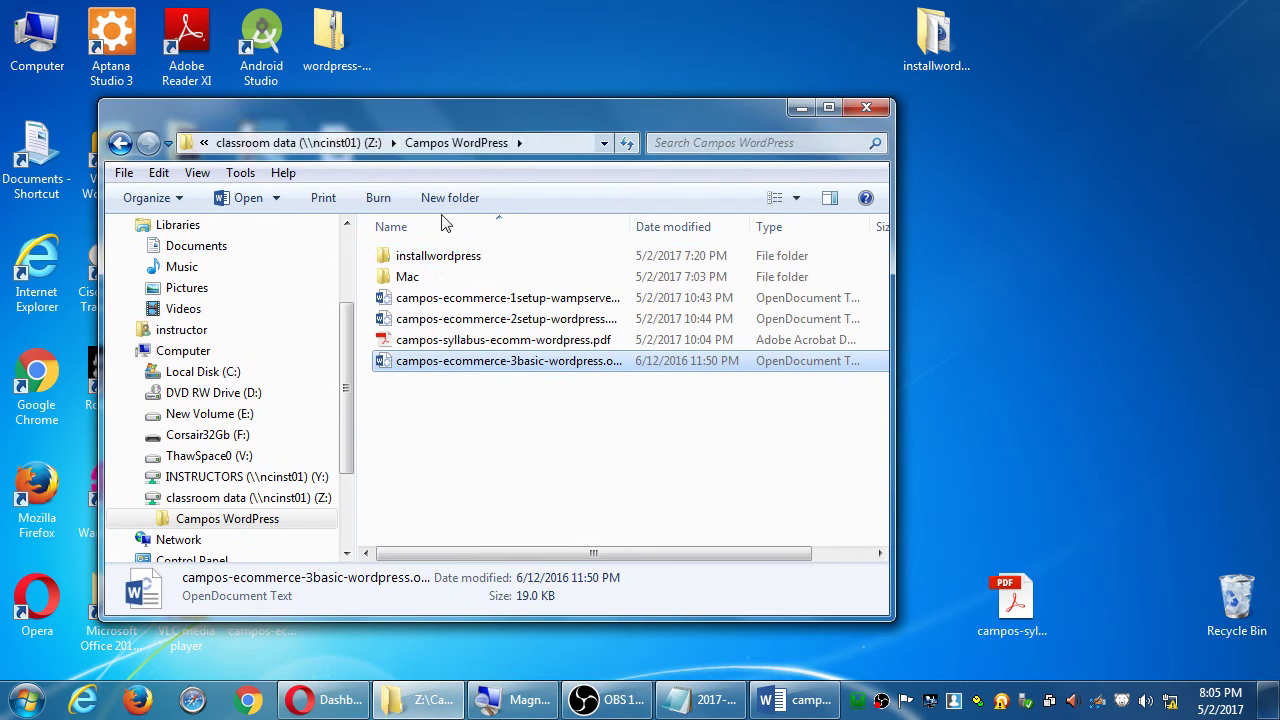
Drag campos-ecommerce-3basic-wordpress.odt from Campos WordPress onto the desktop.
{"action": "double_click", "coordinate": [405, 278]}
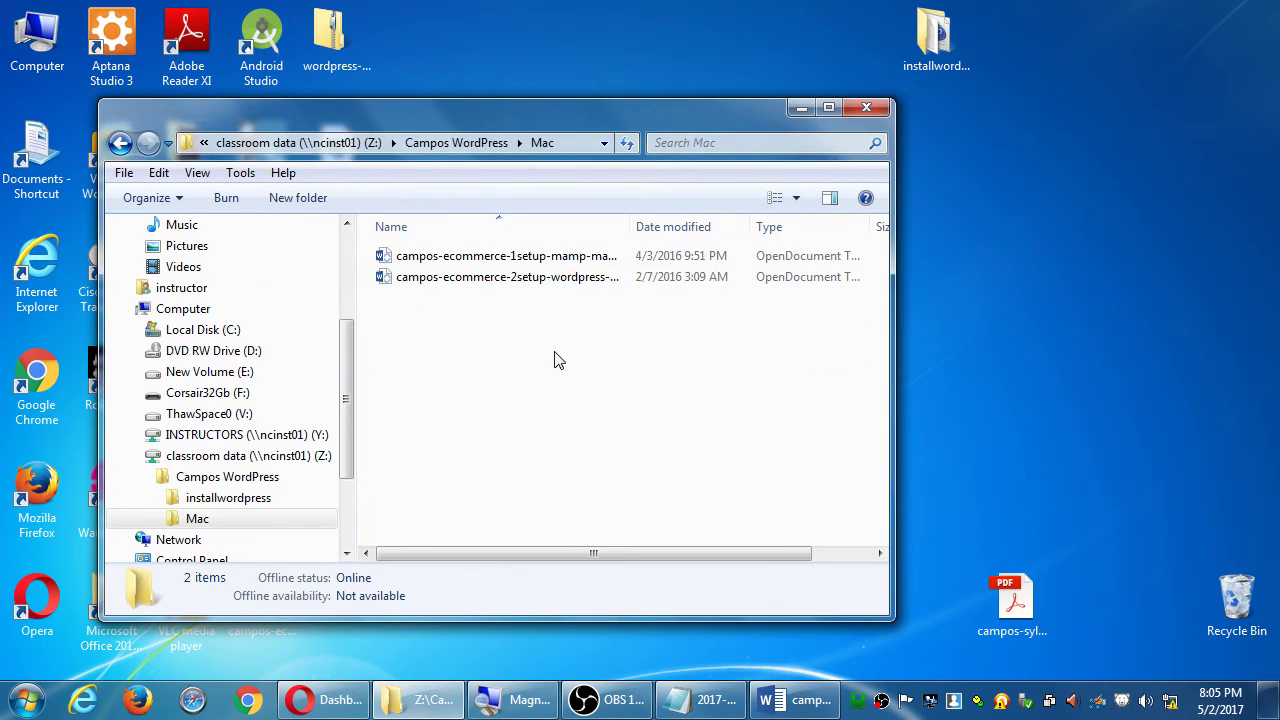
{"action": "key", "text": "BackSpace"}
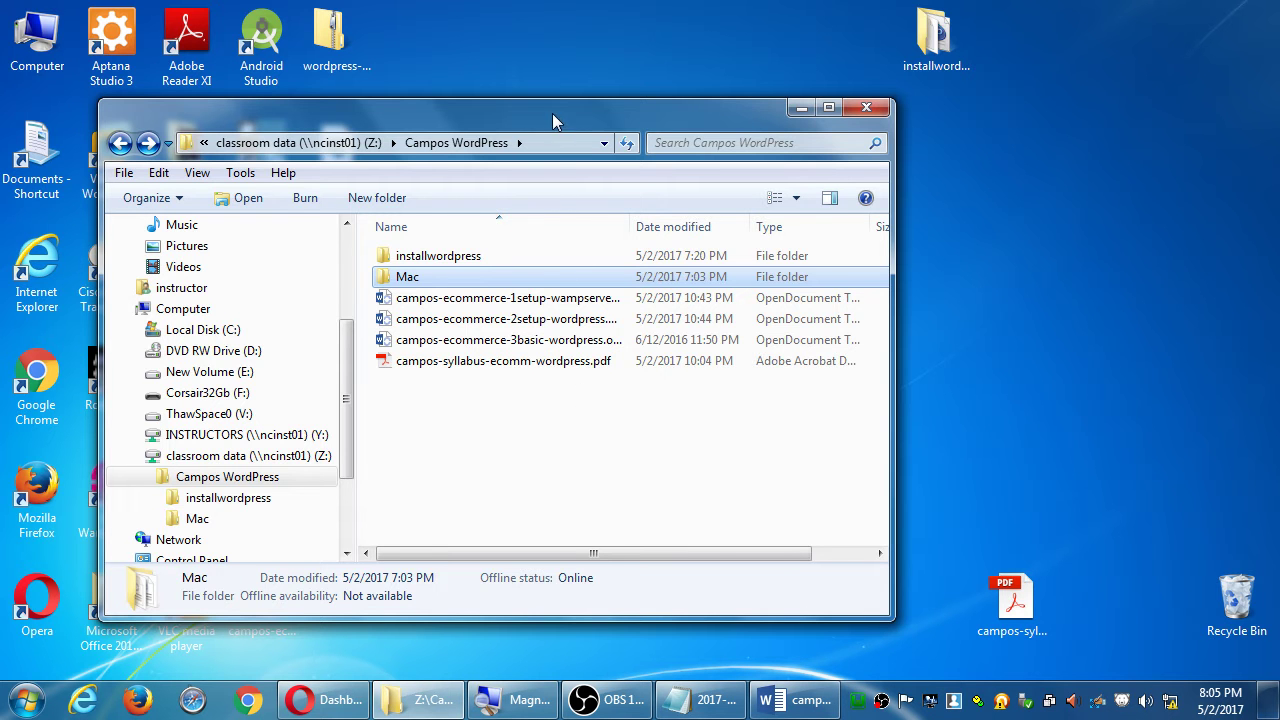
{"action": "left_click_drag", "start_coordinate": [552, 113], "coordinate": [1090, 53]}
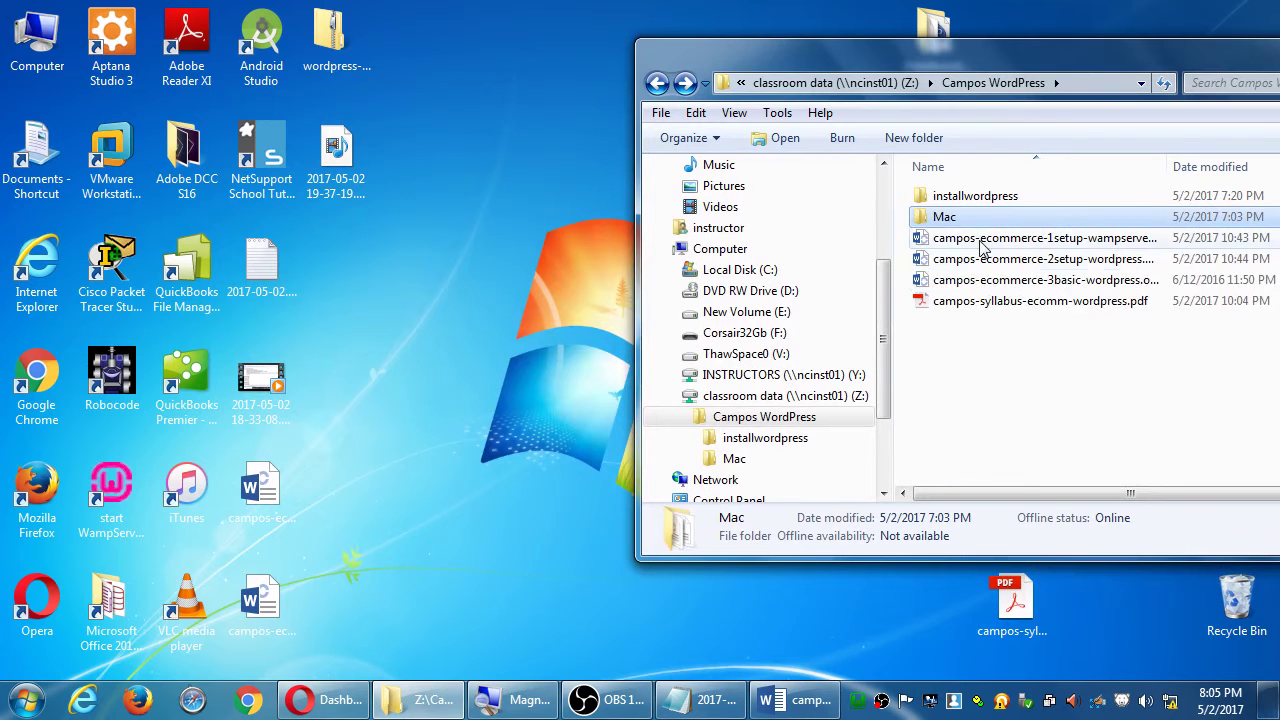
{"action": "left_click", "coordinate": [964, 283]}
{"action": "left_click_drag", "start_coordinate": [965, 290], "coordinate": [384, 274]}
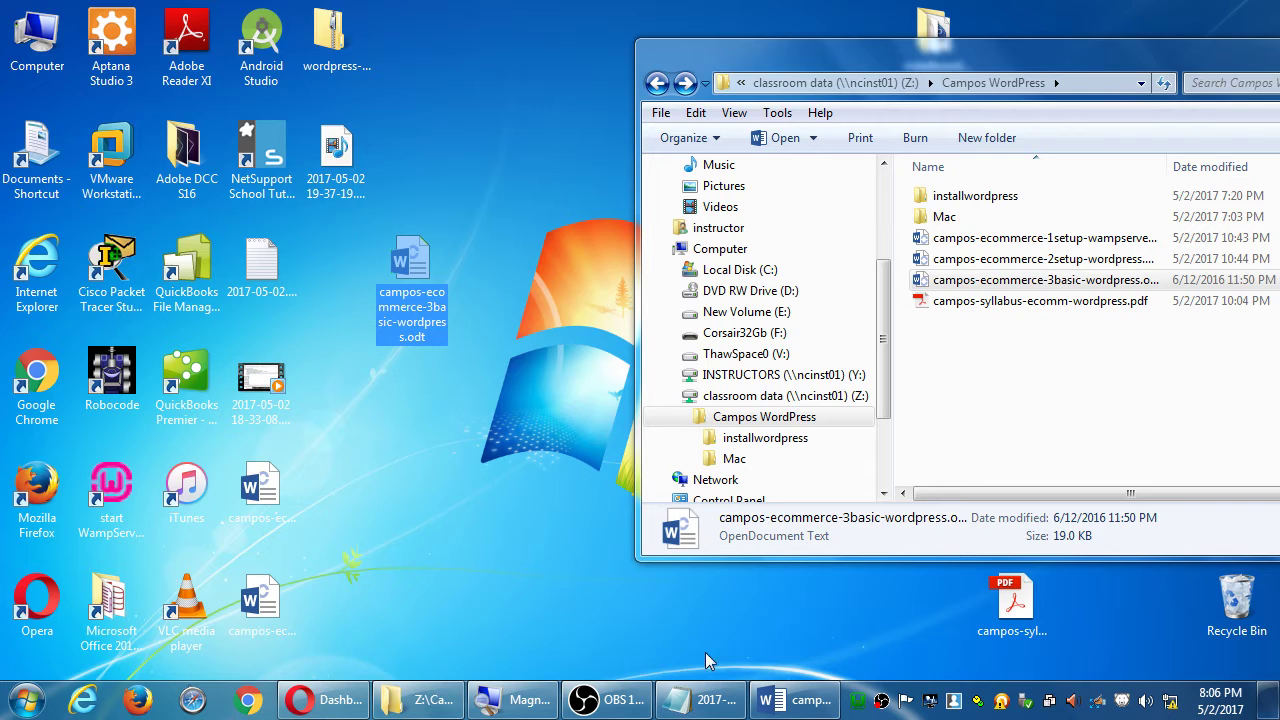
Close the 2setup handout and open campos-ecommerce-3basic-wordpress.odt from the desktop.
{"action": "left_click", "coordinate": [795, 700]}
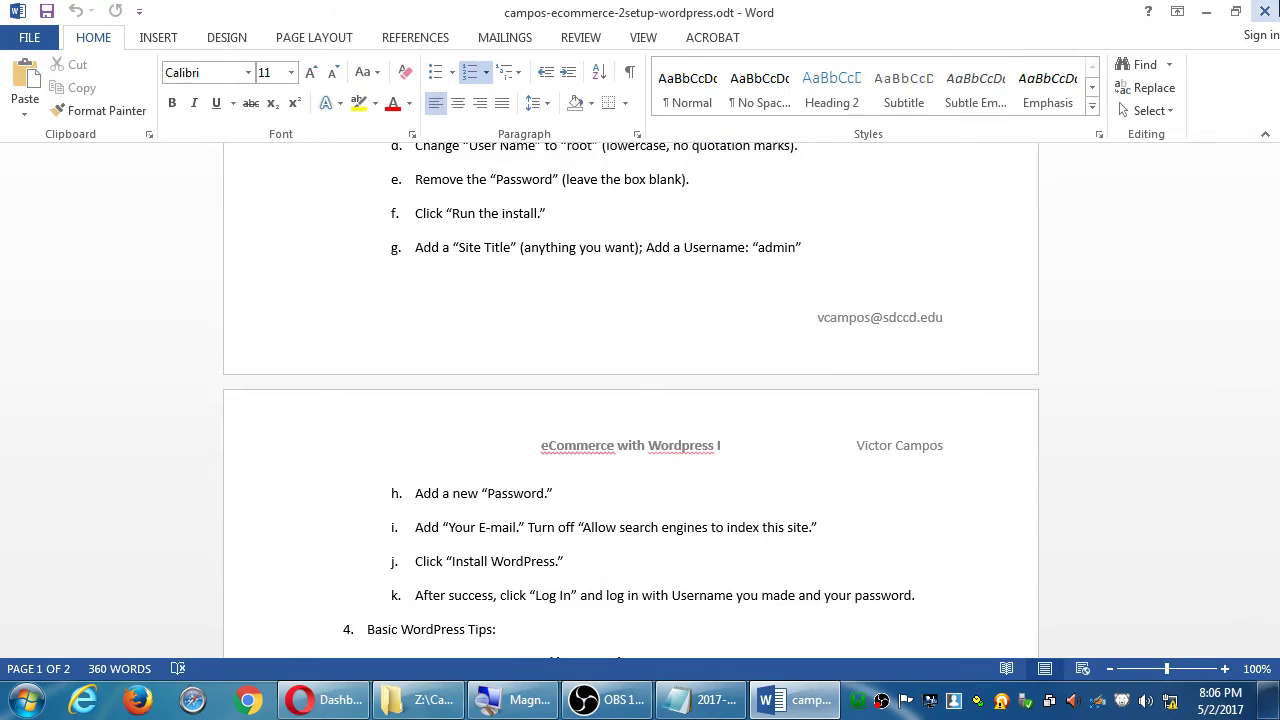
{"action": "key", "text": "alt+F4"}
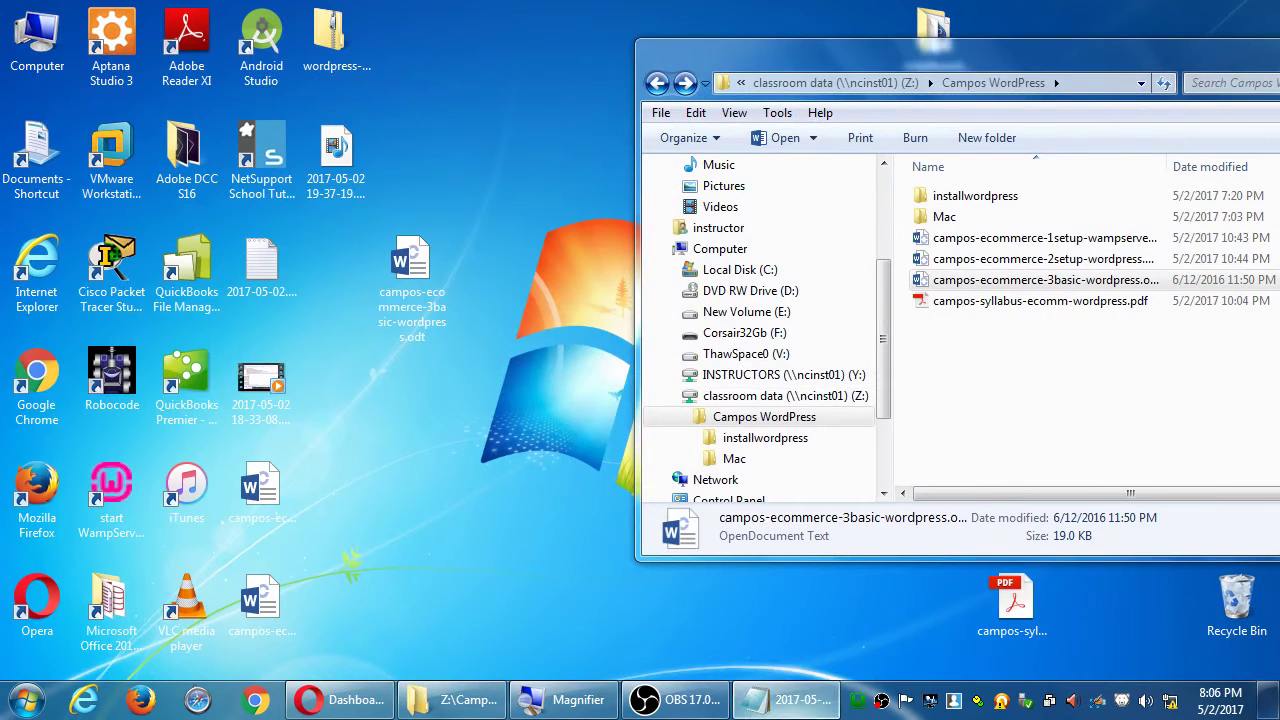
{"action": "double_click", "coordinate": [418, 276]}
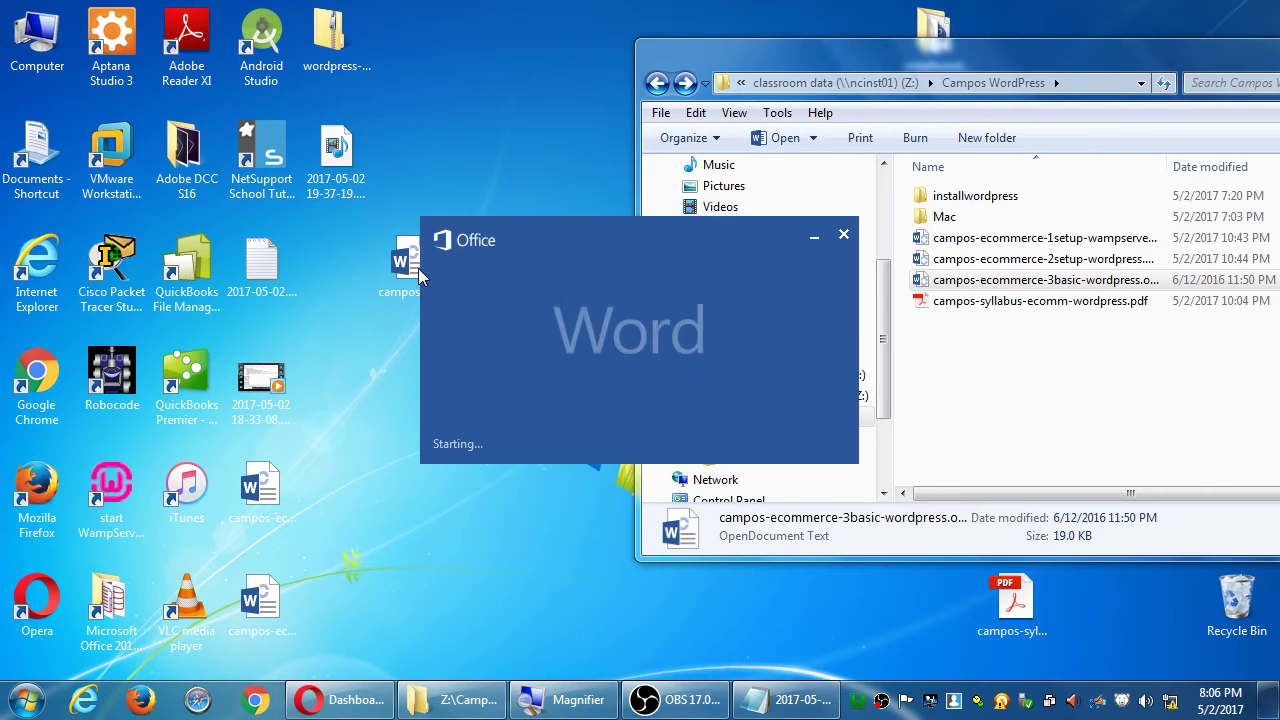
{"action": "scroll", "coordinate": [746, 309], "scroll_direction": "down", "scroll_amount": 1}
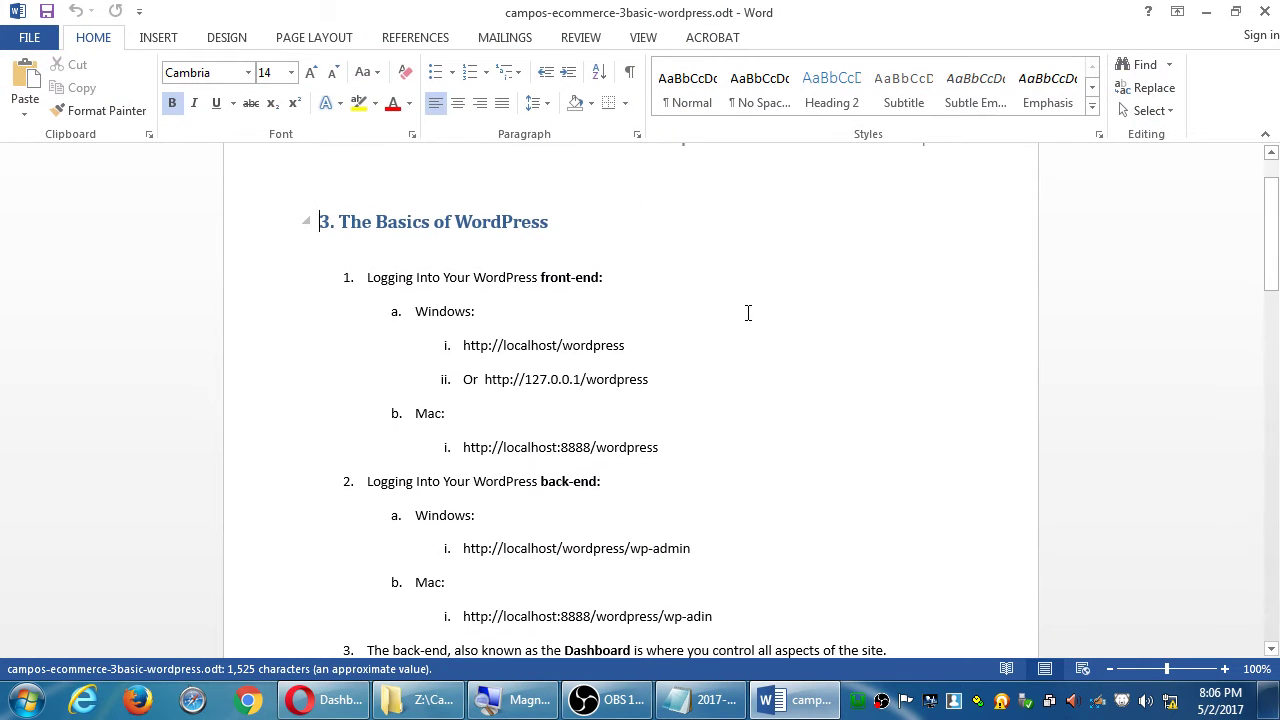
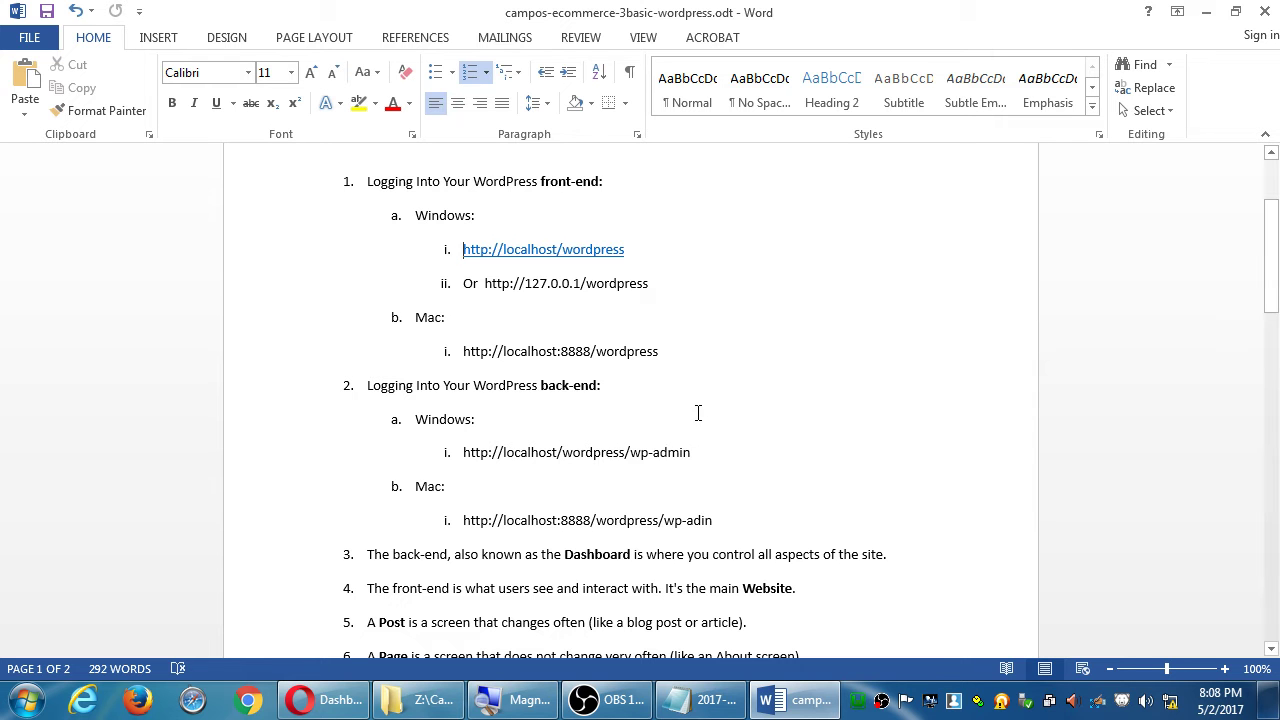
{"action": "scroll", "coordinate": [735, 487], "scroll_direction": "down", "scroll_amount": 1}
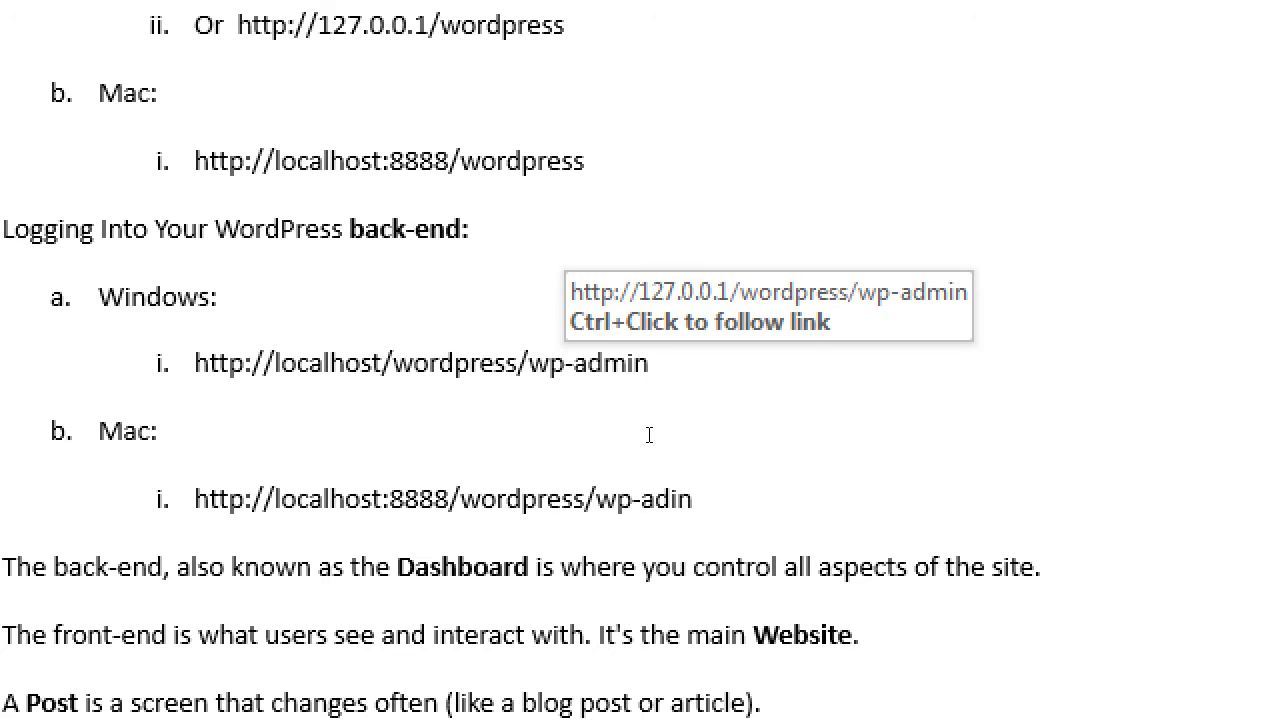
{"action": "left_click_drag", "start_coordinate": [650, 363], "coordinate": [528, 363]}
{"action": "key", "text": "Right"}
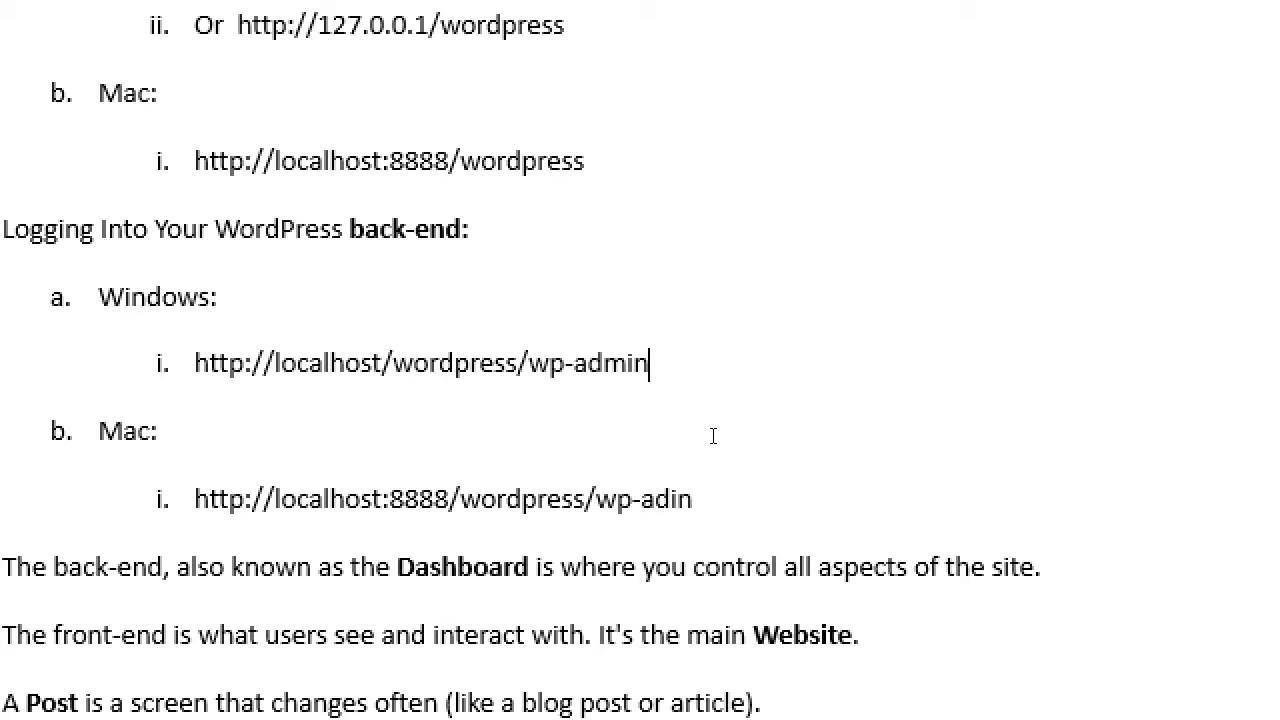
{"action": "key", "text": "Return"}
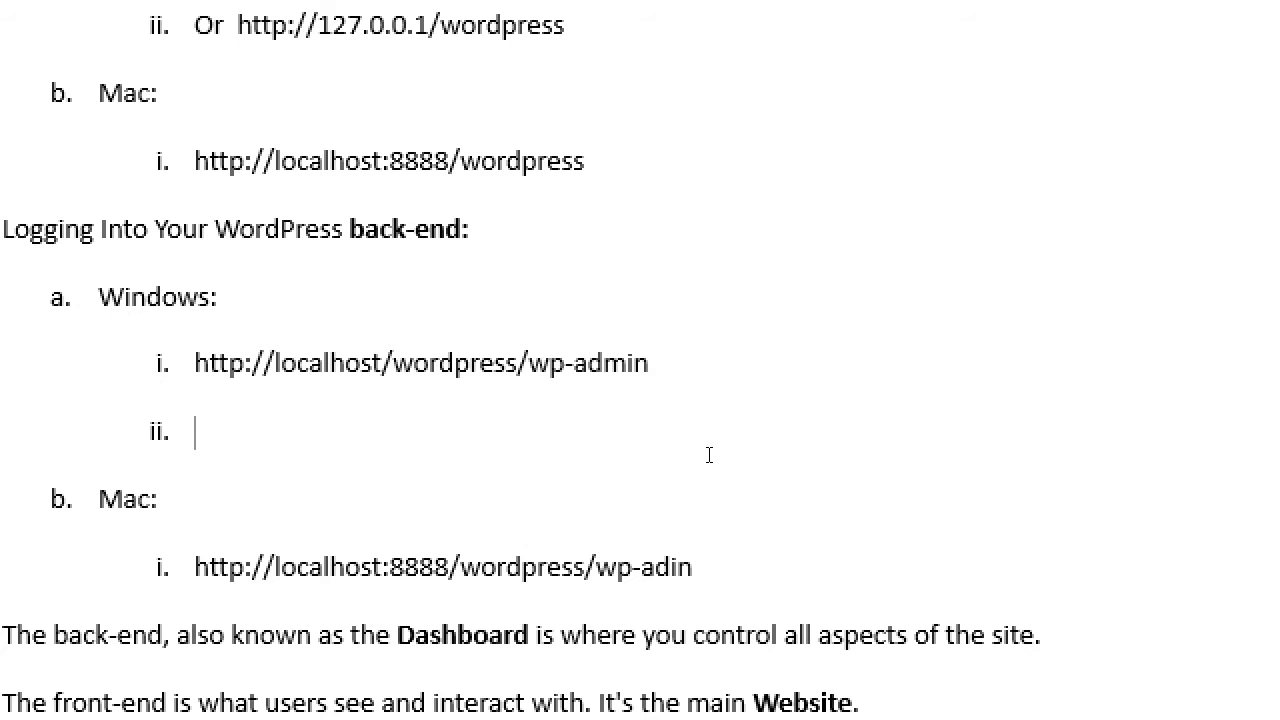
{"action": "type", "text": "http:victor.com"}
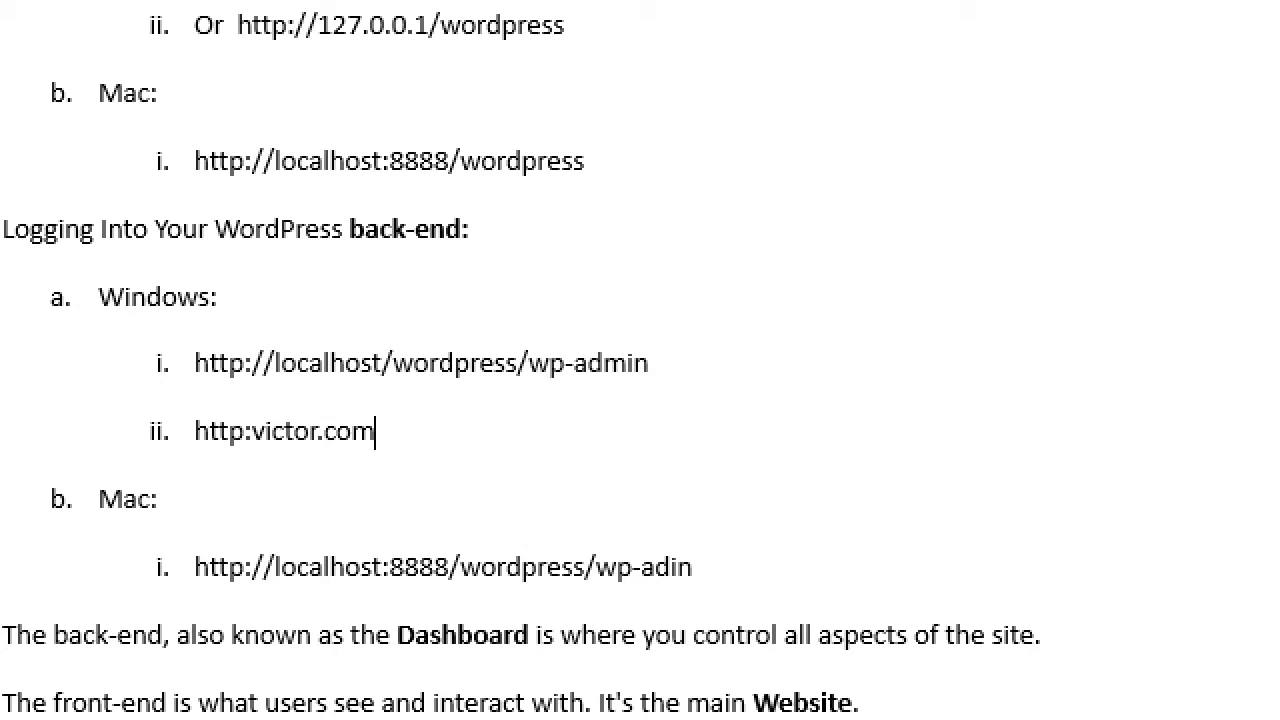
{"action": "type", "text": "/wp-admin"}
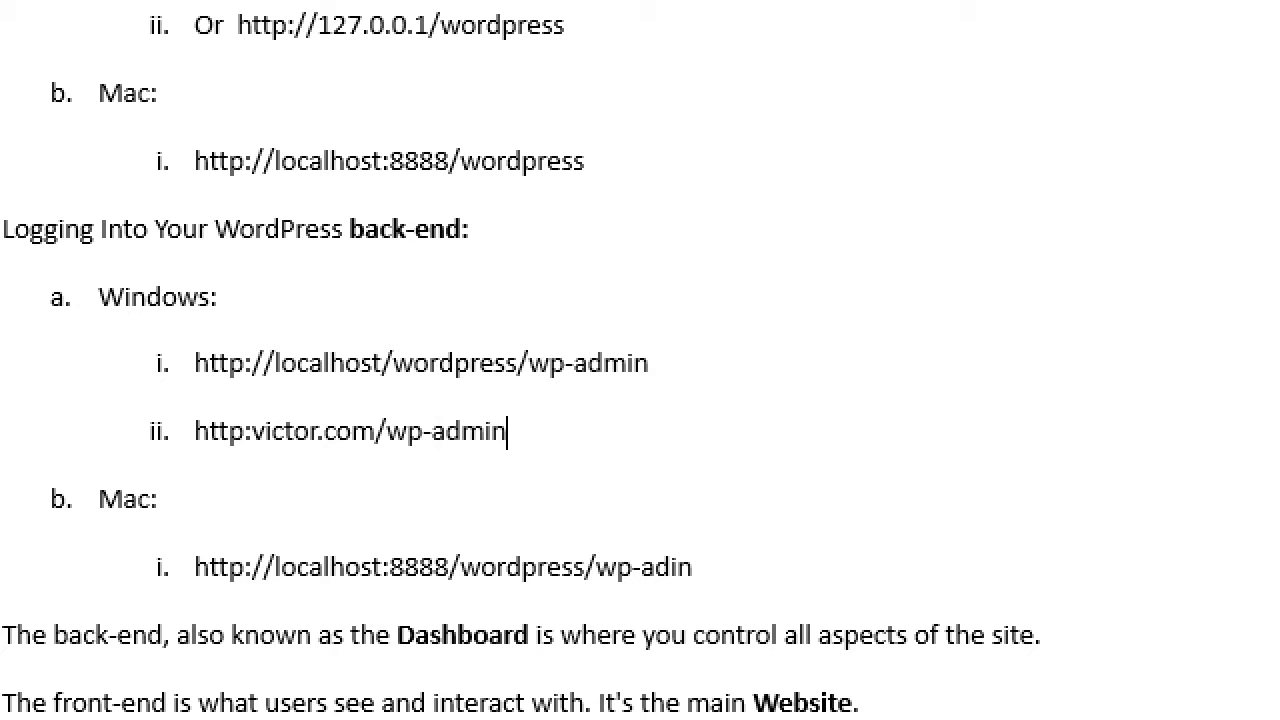
{"action": "key", "text": "ctrl+Left"}
{"action": "key", "text": "ctrl+Left"}
{"action": "key", "text": "ctrl+Left"}
{"action": "key", "text": "Left"}
{"action": "key", "text": "Left"}
{"action": "key", "text": "Left"}
{"action": "key", "text": "Left"}
{"action": "key", "text": "Left"}
{"action": "key", "text": "Left"}
{"action": "key", "text": "Left"}
{"action": "key", "text": "Left"}
{"action": "key", "text": "Left"}
{"action": "key", "text": "Left"}
{"action": "key", "text": "Left"}
{"action": "type", "text": "//"}
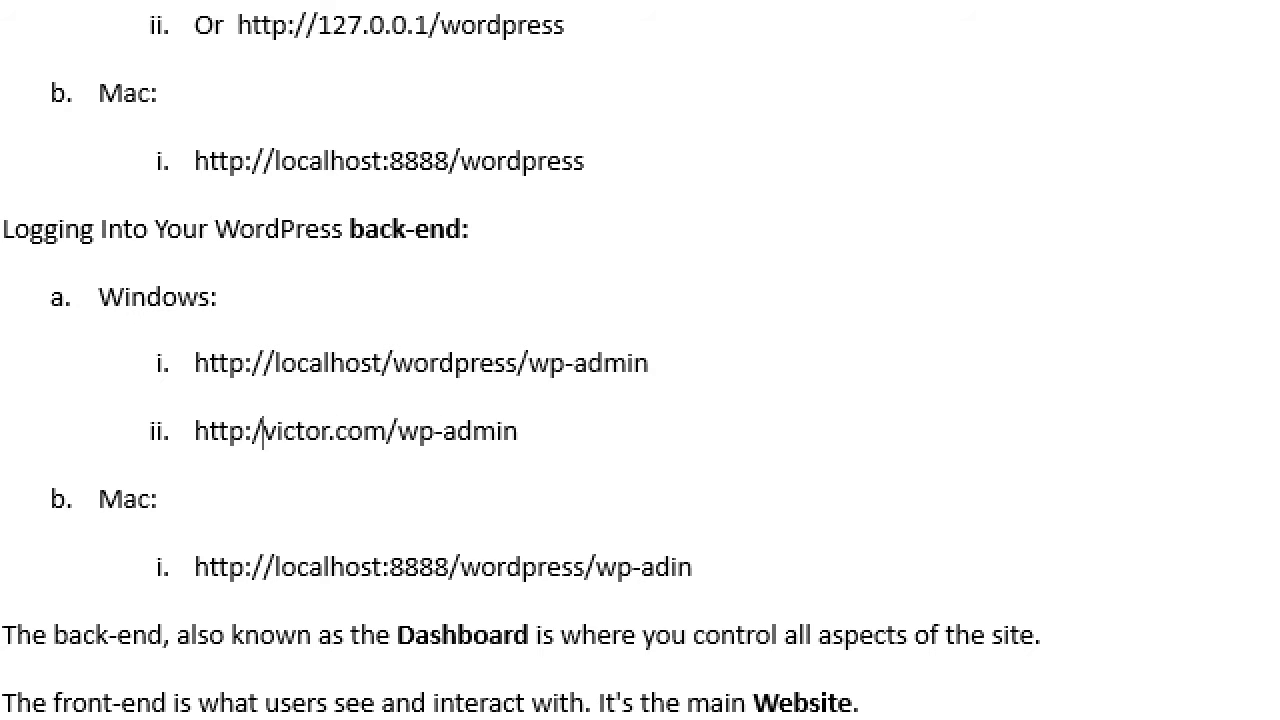
{"action": "key", "text": "End"}
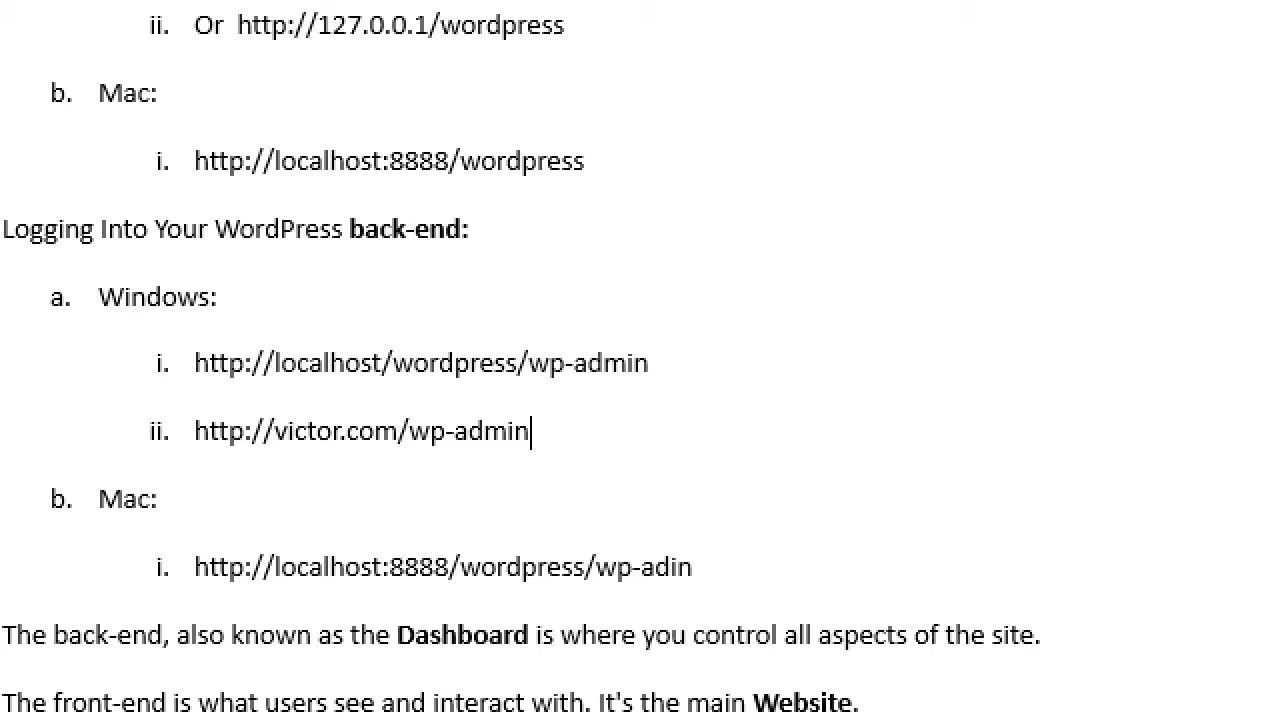
{"action": "key", "text": "shift+Home"}
{"action": "key", "text": "Delete"}
{"action": "key", "text": "Delete"}
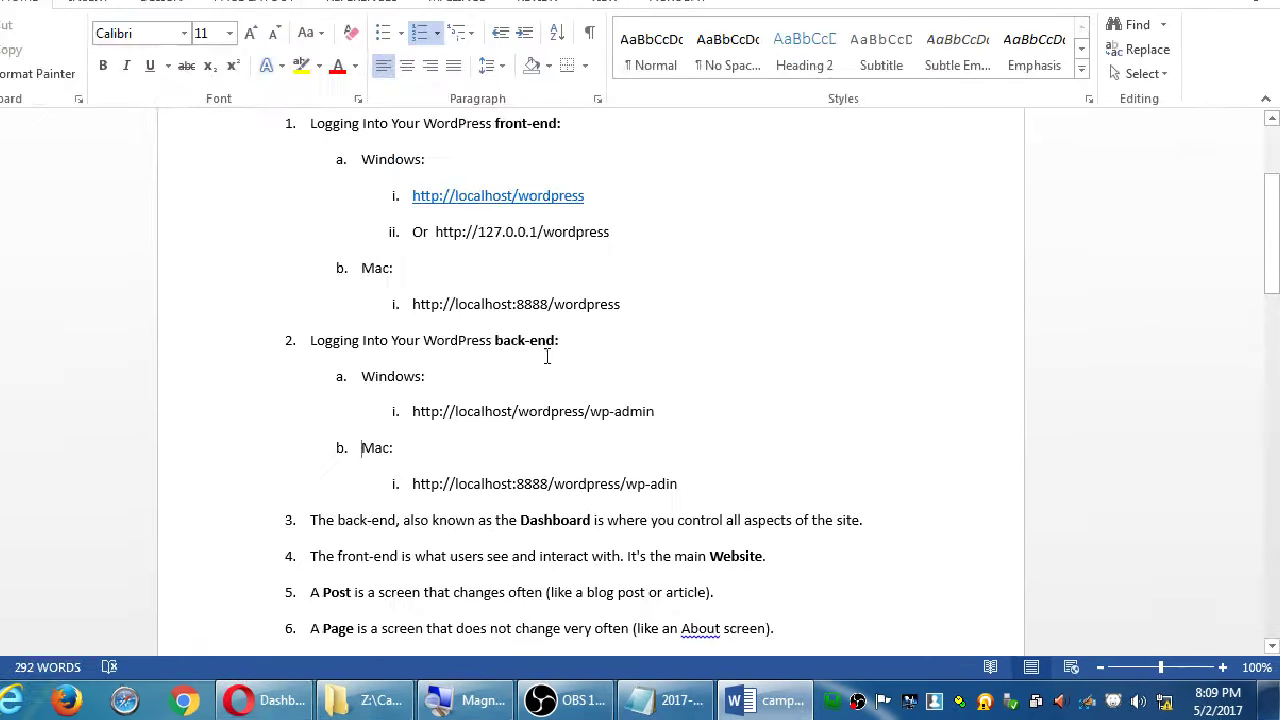
Bring up the Victor's Bakery Dashboard in the browser and scroll through its panels.
{"action": "left_click", "coordinate": [270, 700]}
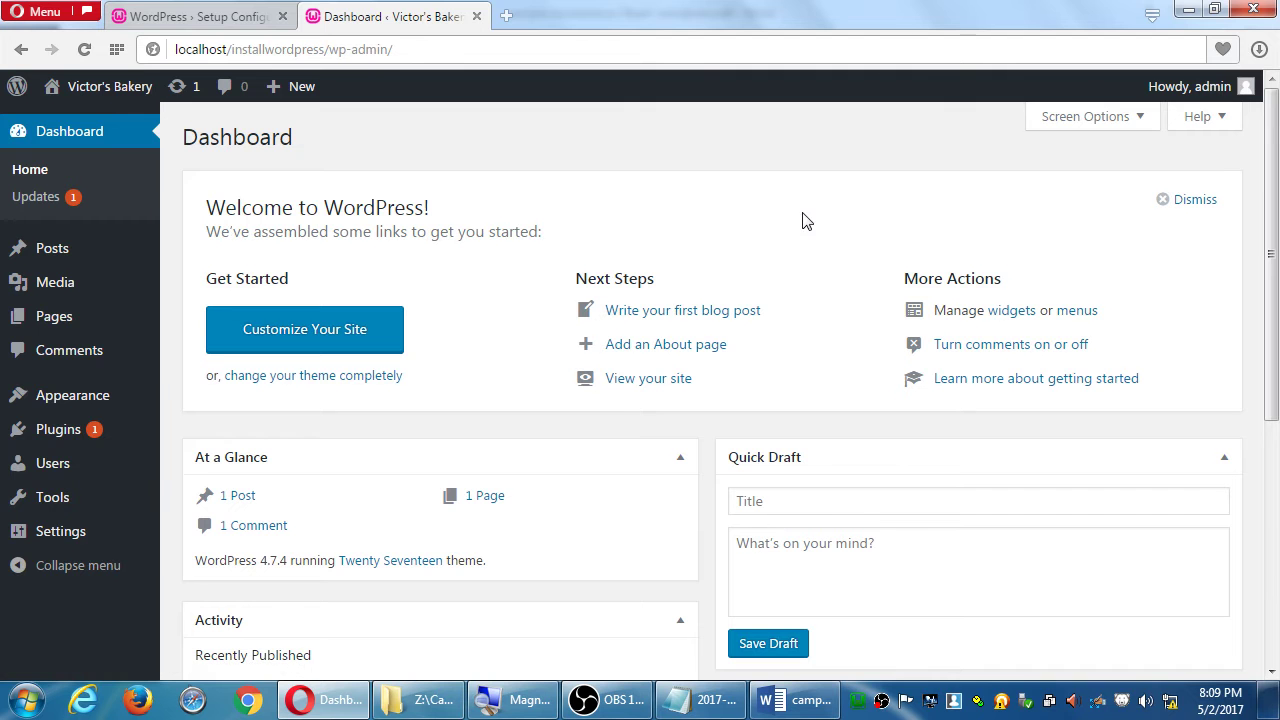
{"action": "scroll", "coordinate": [790, 225], "scroll_direction": "down", "scroll_amount": 5}
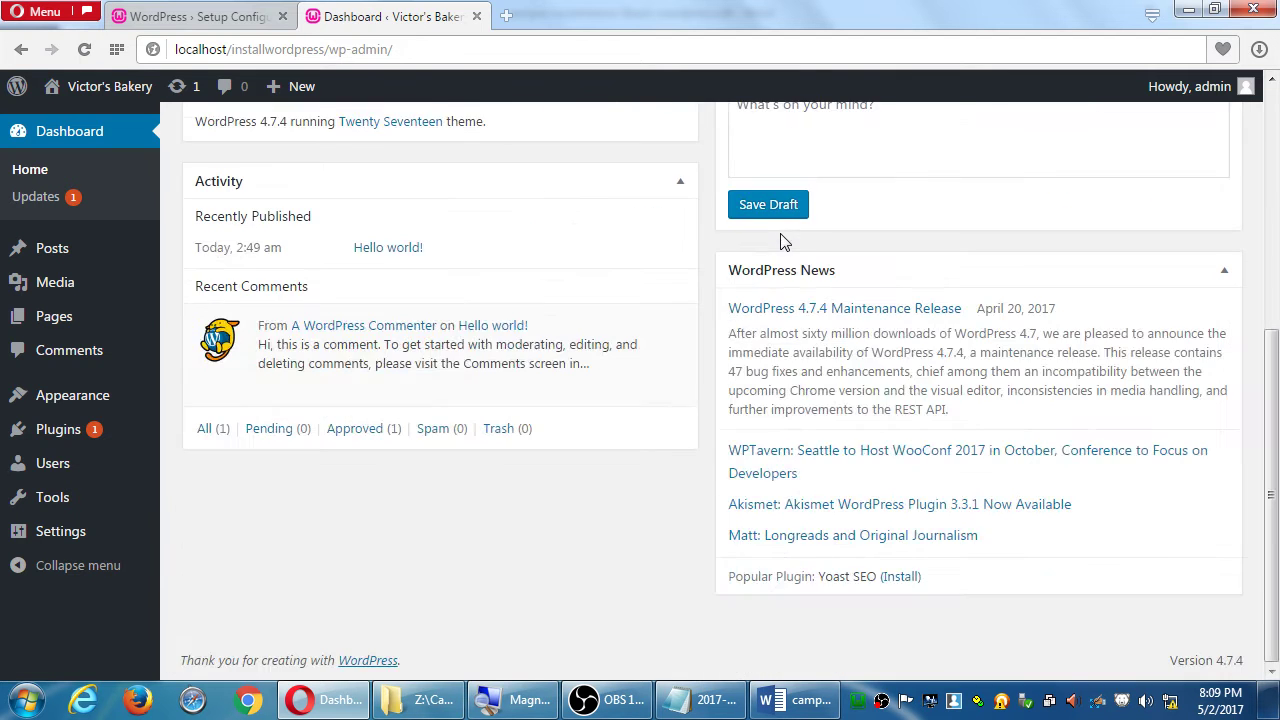
{"action": "scroll", "coordinate": [784, 242], "scroll_direction": "up", "scroll_amount": 5}
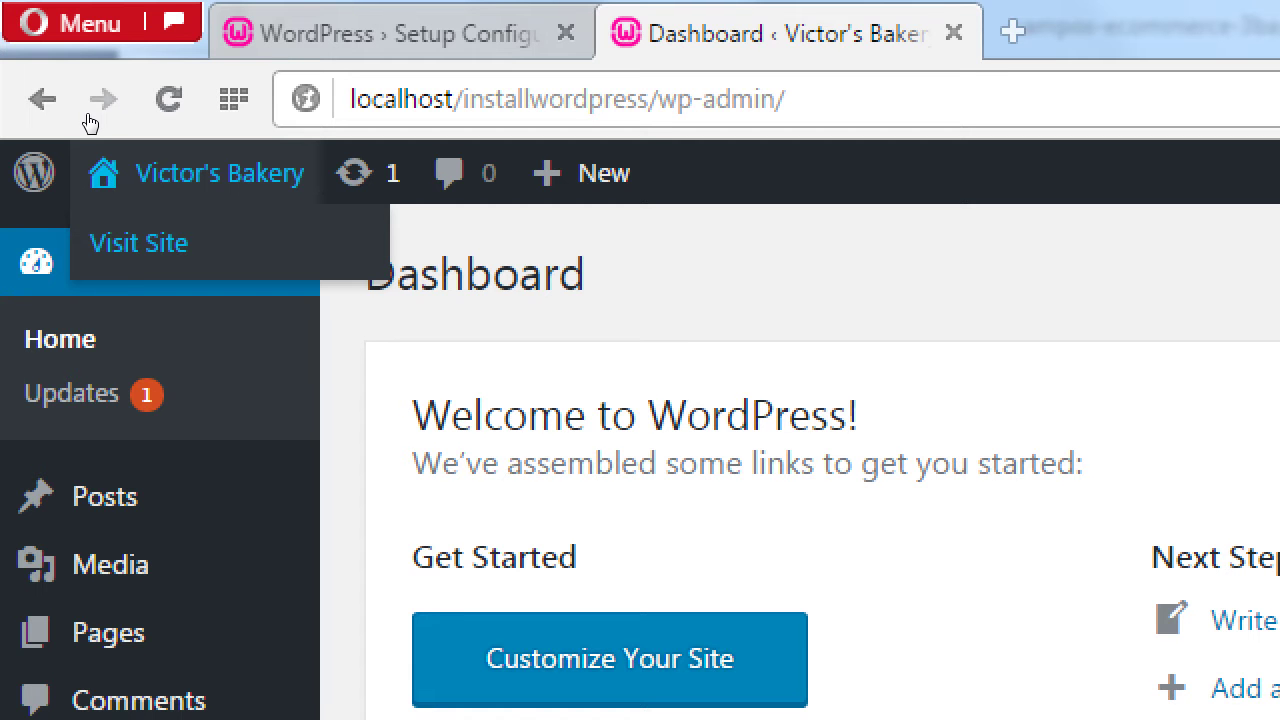
Visit the Victor's Bakery front page and scroll through its header image, posts and sidebar search.
{"action": "left_click", "coordinate": [88, 121]}
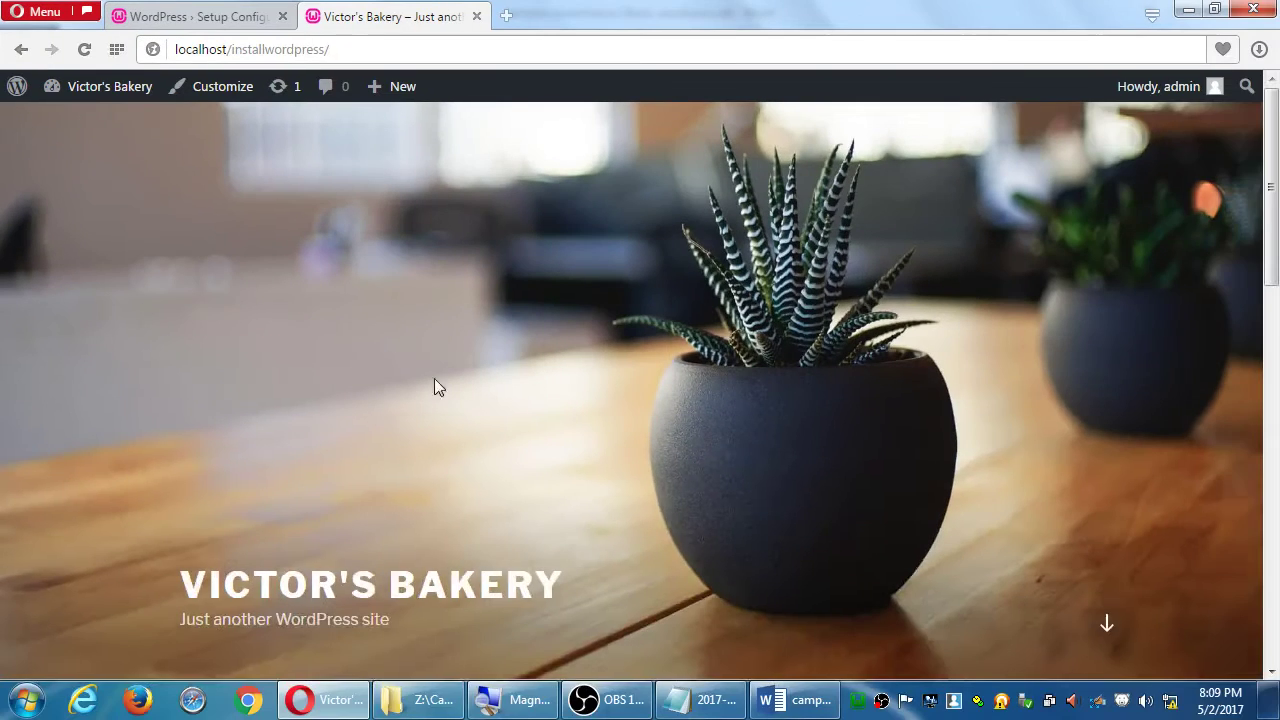
{"action": "scroll", "coordinate": [549, 420], "scroll_direction": "down", "scroll_amount": 5}
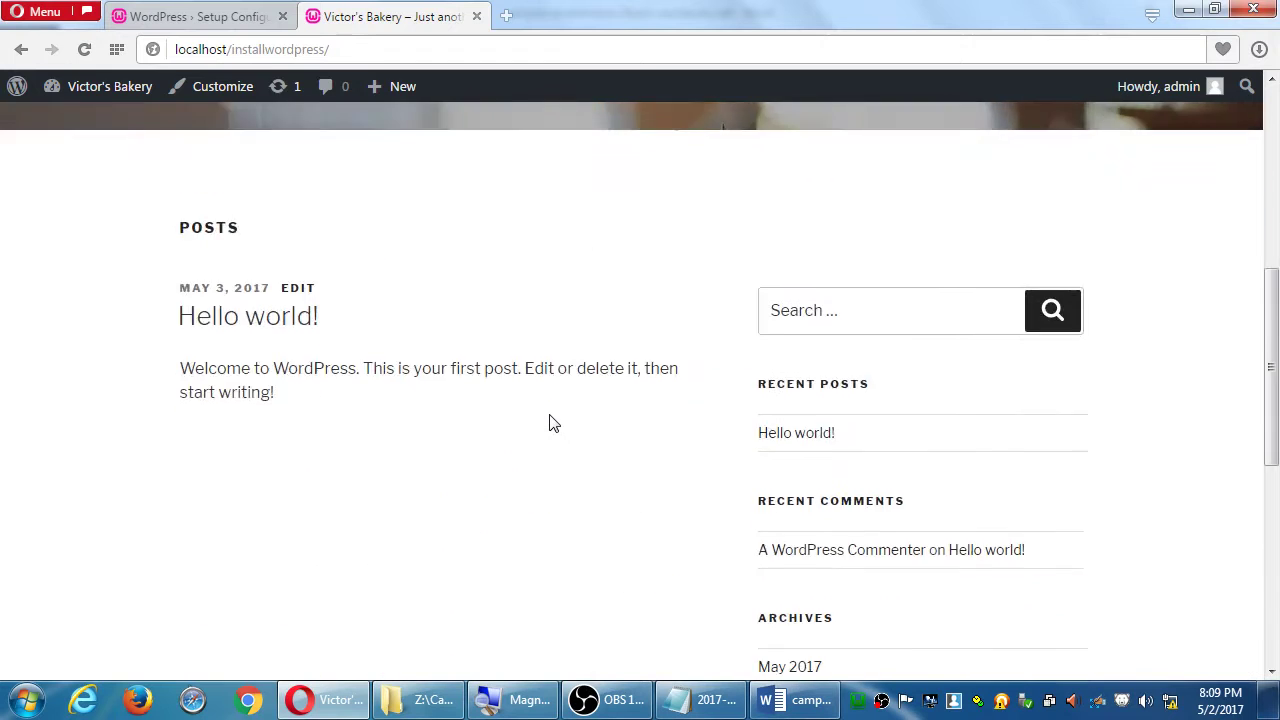
{"action": "scroll", "coordinate": [549, 420], "scroll_direction": "down", "scroll_amount": 5}
{"action": "scroll", "coordinate": [549, 420], "scroll_direction": "up", "scroll_amount": 10}
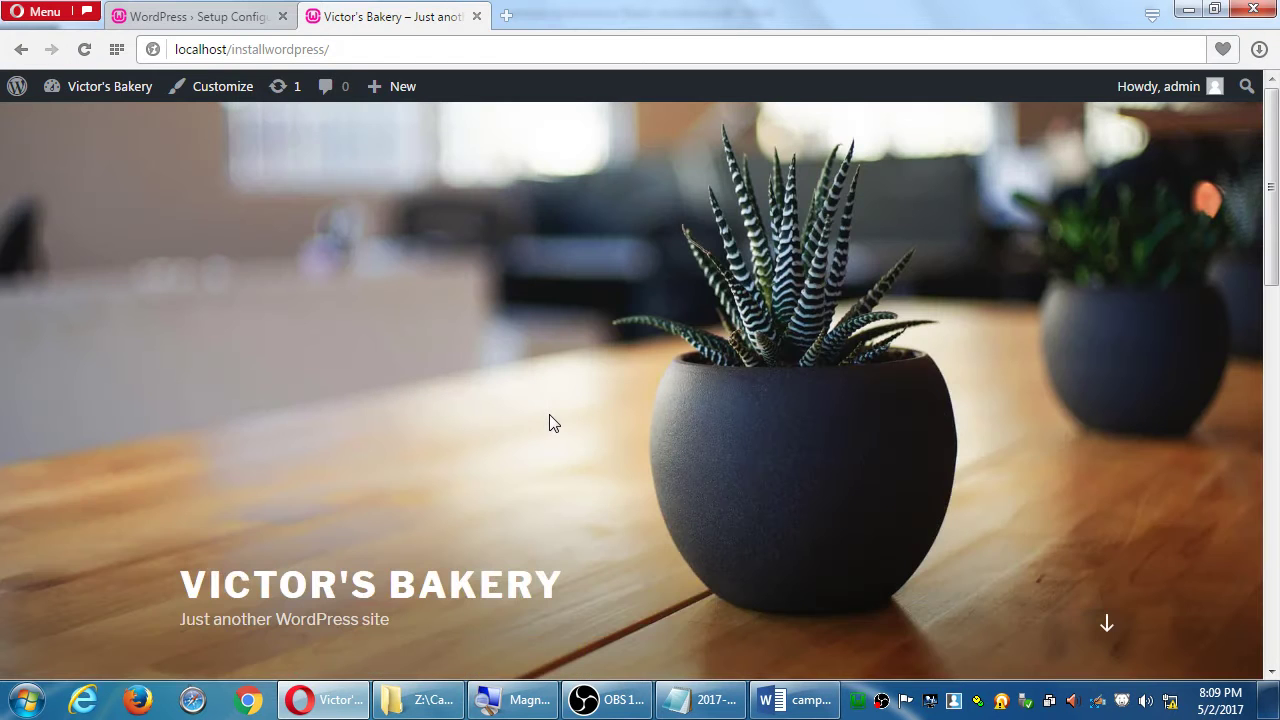
{"action": "scroll", "coordinate": [549, 414], "scroll_direction": "down", "scroll_amount": 10}
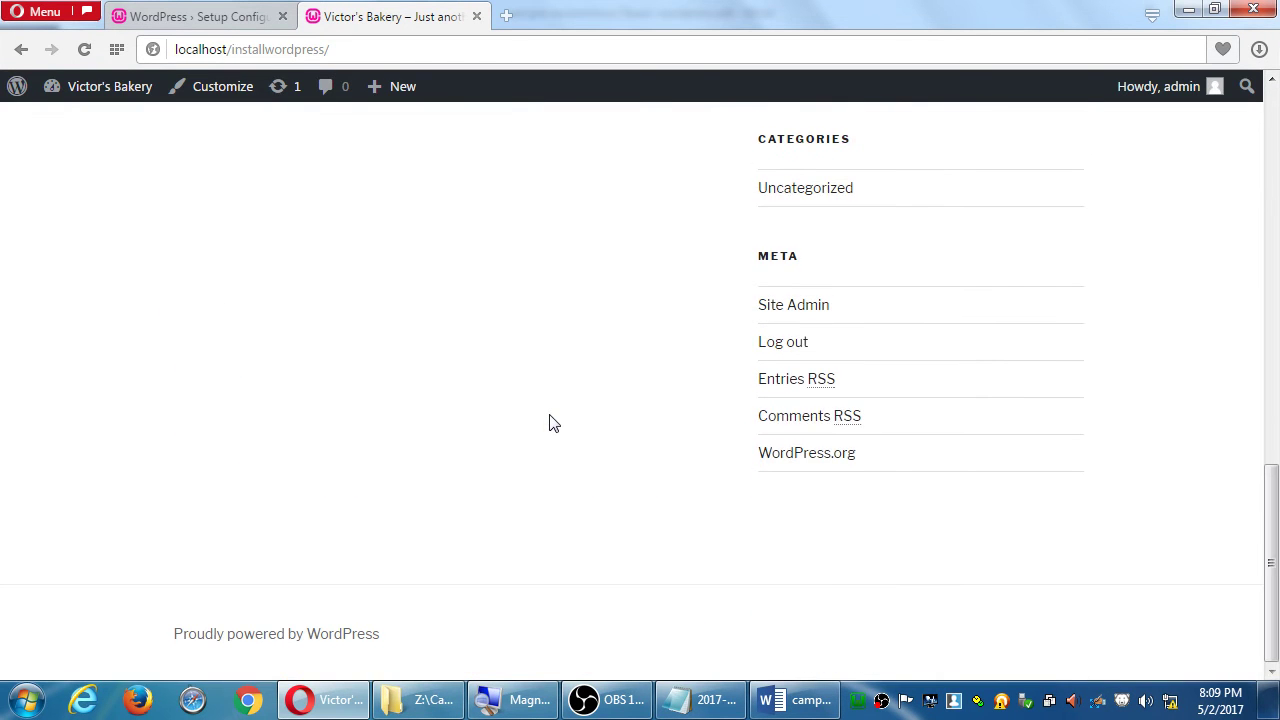
{"action": "scroll", "coordinate": [549, 422], "scroll_direction": "up", "scroll_amount": 10}
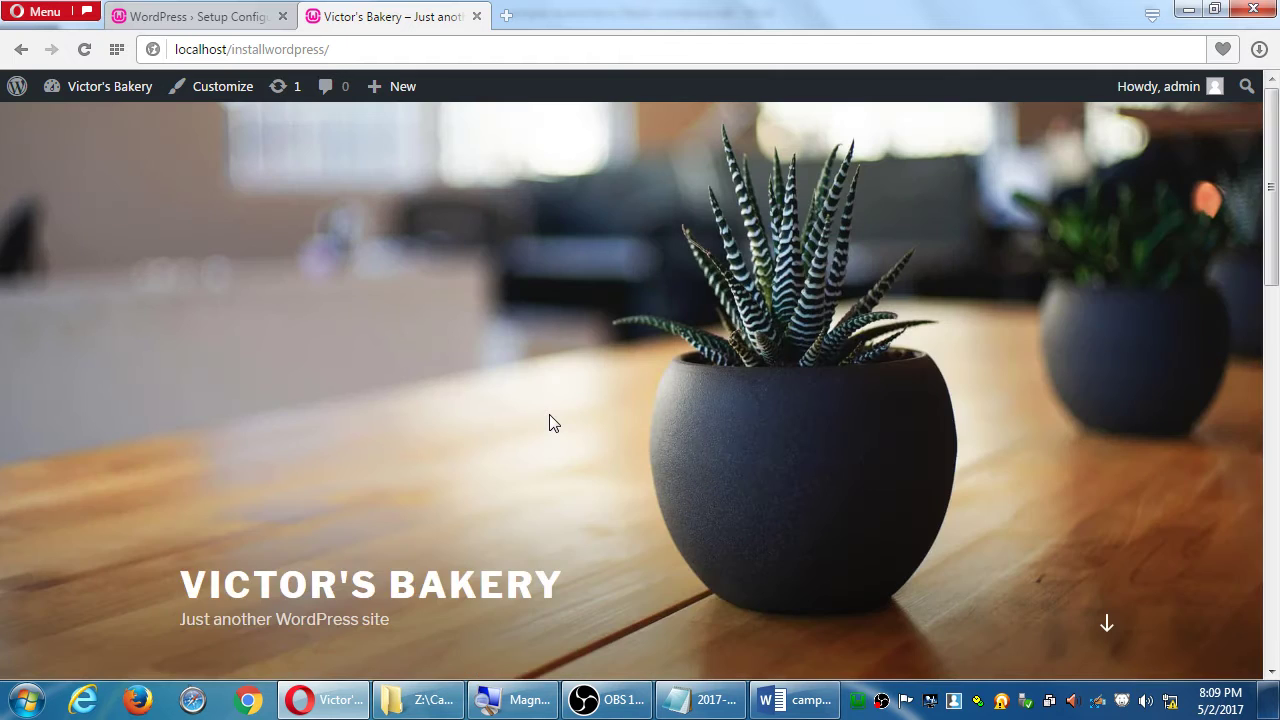
{"action": "scroll", "coordinate": [549, 422], "scroll_direction": "down", "scroll_amount": 10}
{"action": "scroll", "coordinate": [549, 422], "scroll_direction": "up", "scroll_amount": 5}
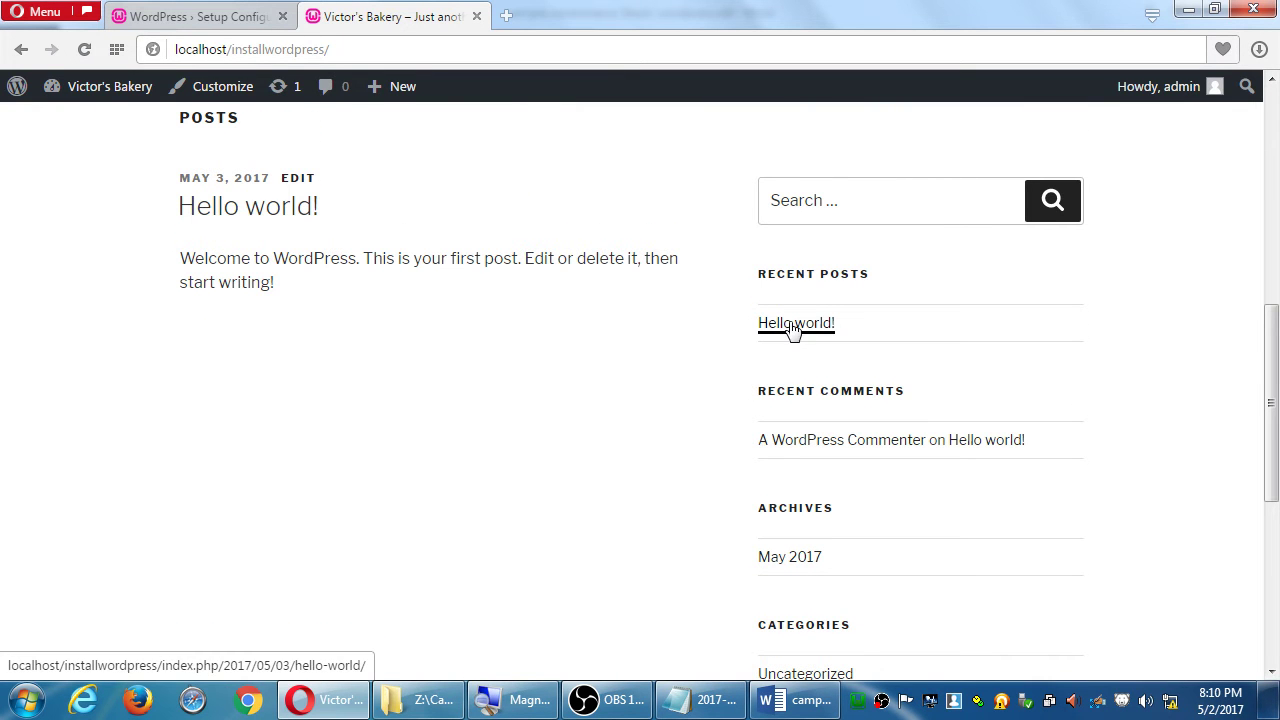
{"action": "scroll", "coordinate": [843, 254], "scroll_direction": "down", "scroll_amount": 5}
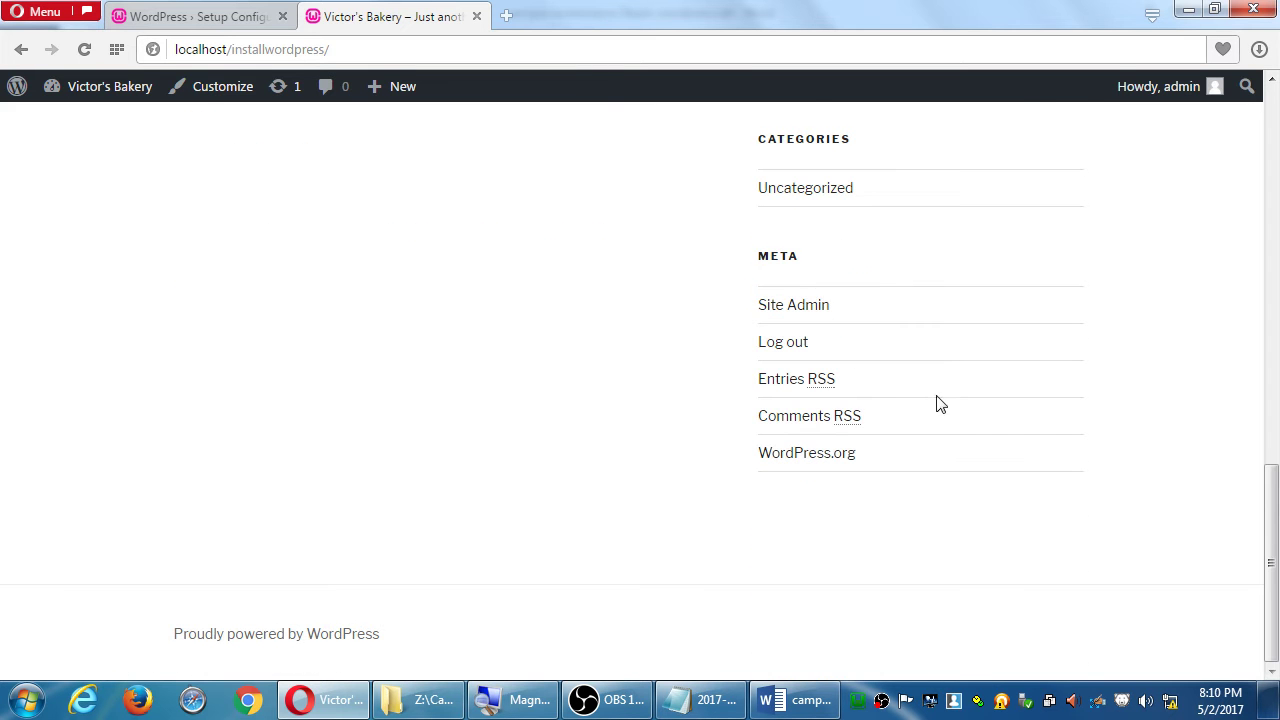
{"action": "scroll", "coordinate": [940, 403], "scroll_direction": "up", "scroll_amount": 10}
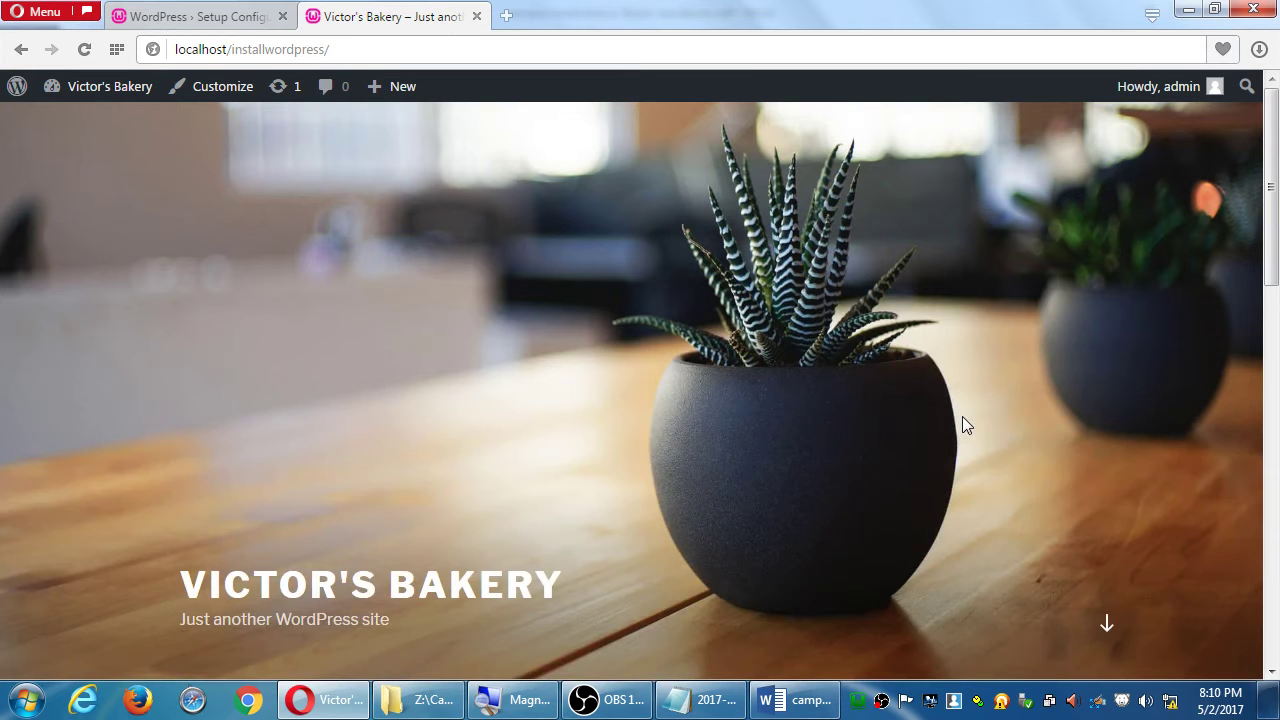
{"action": "scroll", "coordinate": [962, 416], "scroll_direction": "down", "scroll_amount": 4}
{"action": "left_click", "coordinate": [878, 435]}
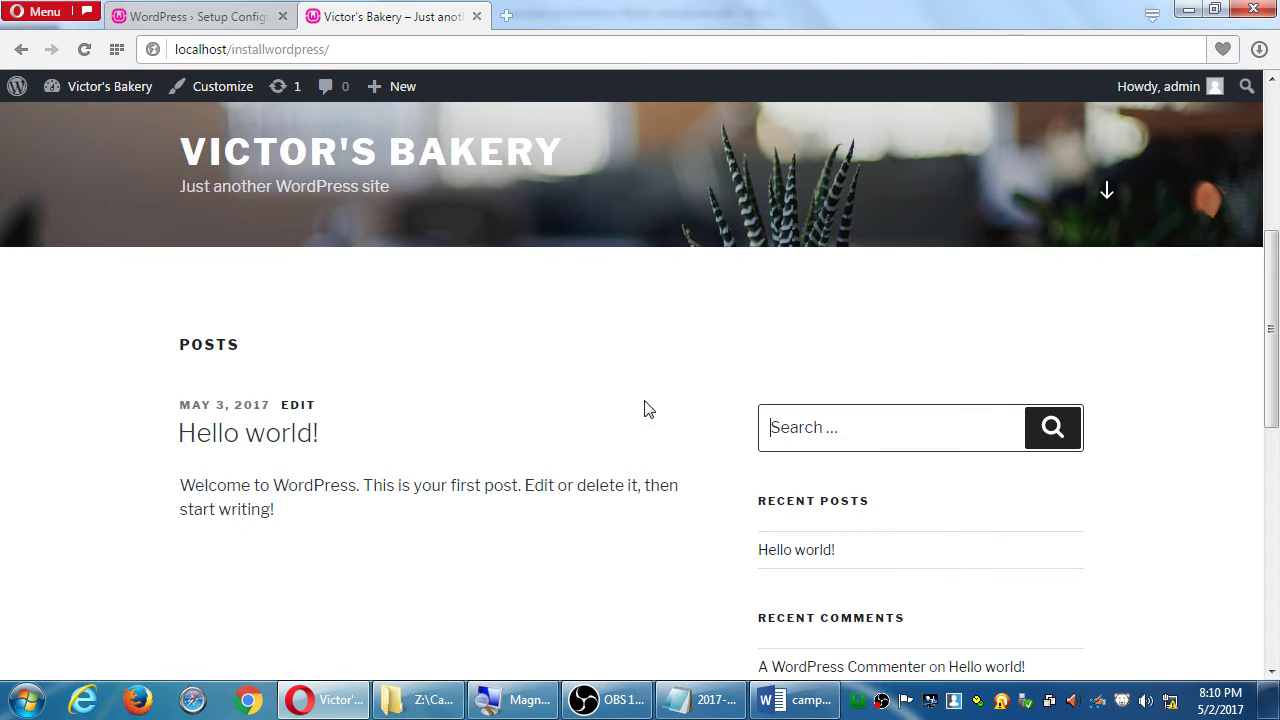
{"action": "scroll", "coordinate": [543, 363], "scroll_direction": "down", "scroll_amount": 7}
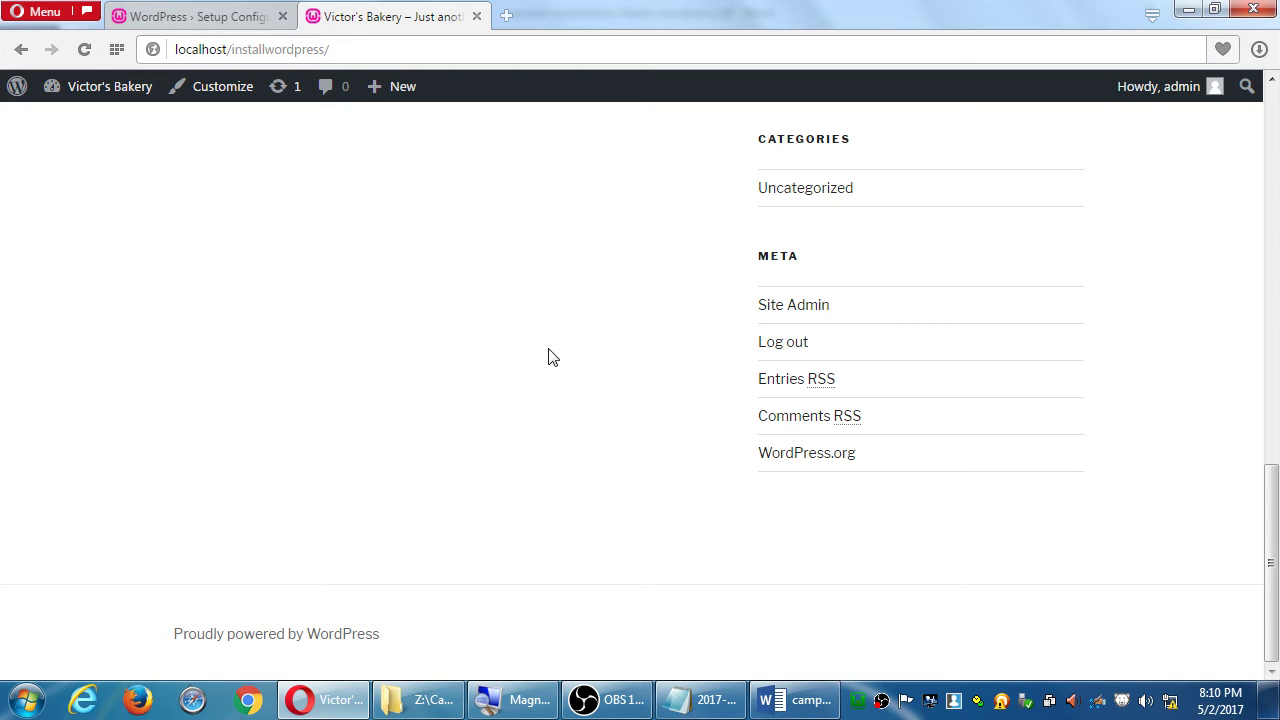
{"action": "scroll", "coordinate": [548, 357], "scroll_direction": "up", "scroll_amount": 15}
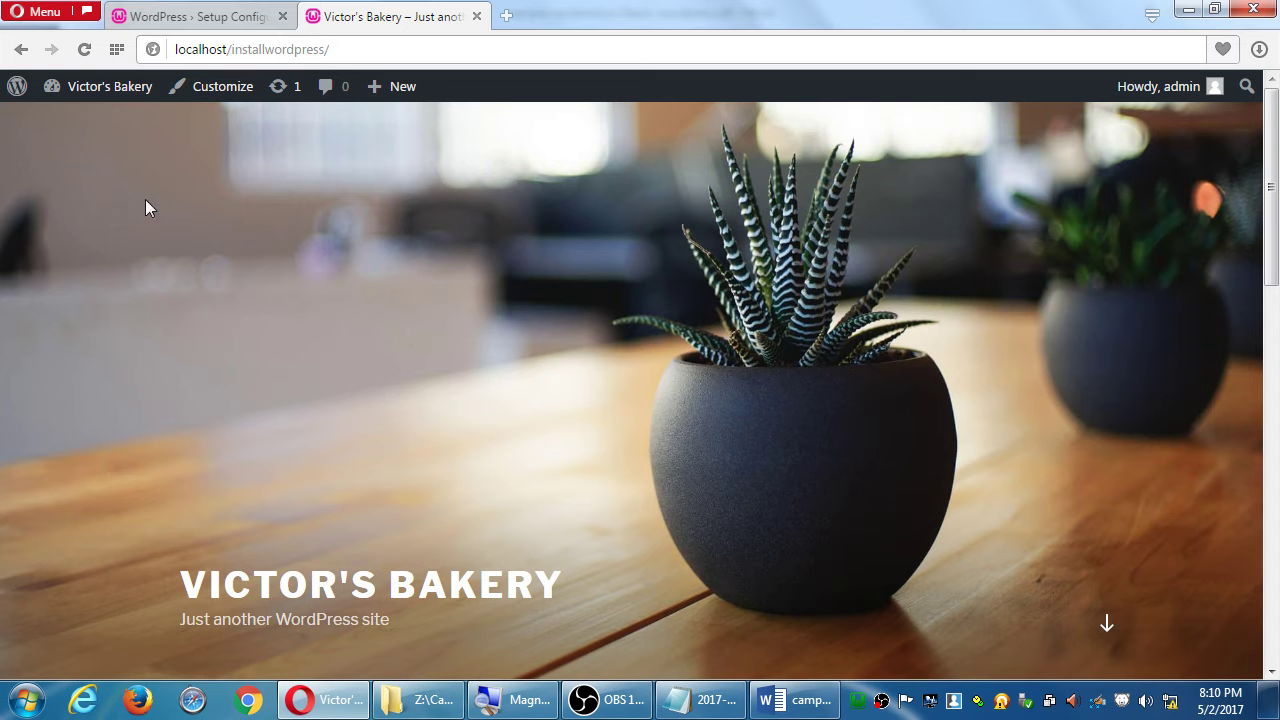
{"action": "mouse_move", "coordinate": [106, 92]}
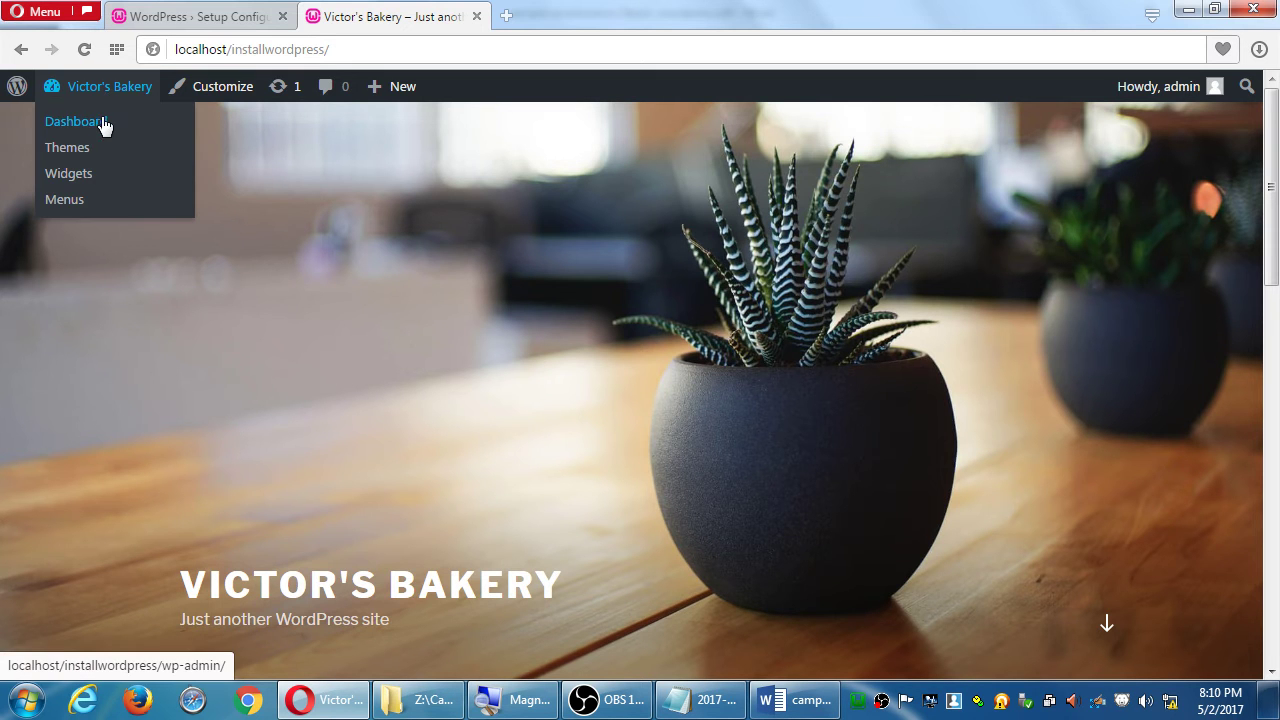
Switch back and forth between the admin Dashboard and the front page using the site-name menu.
{"action": "left_click", "coordinate": [104, 126]}
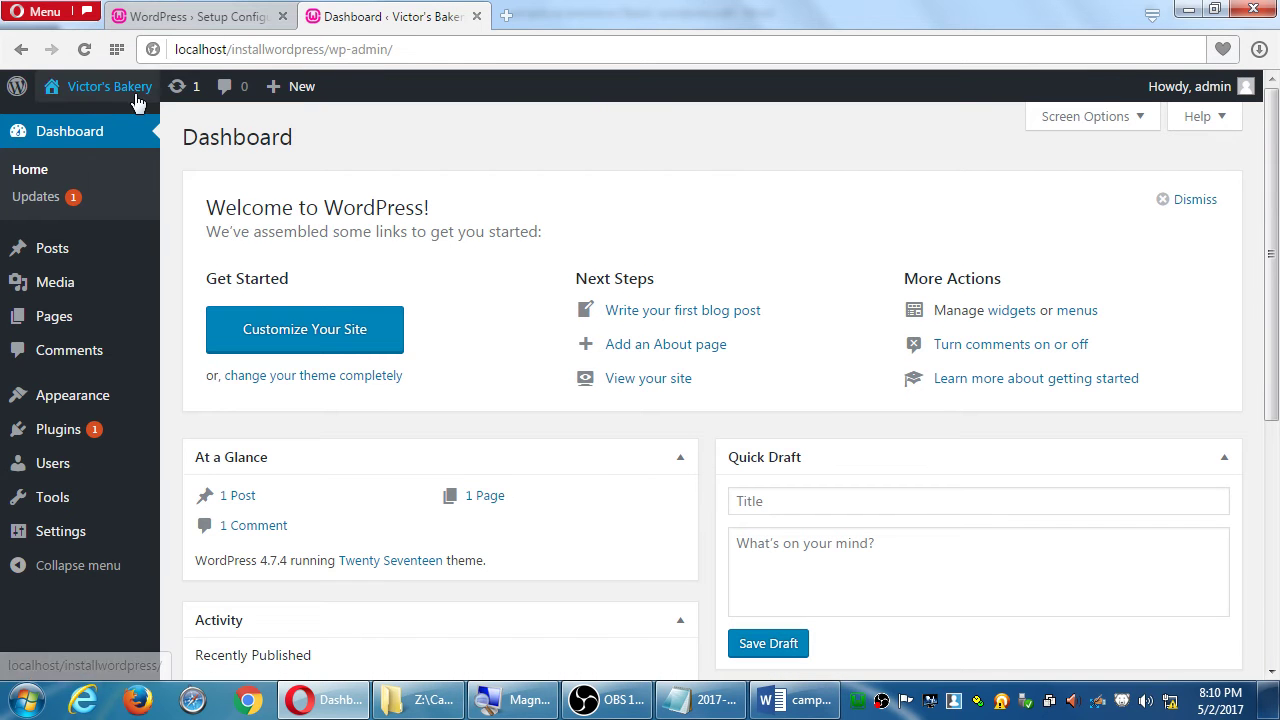
{"action": "mouse_move", "coordinate": [100, 97]}
{"action": "left_click", "coordinate": [112, 122]}
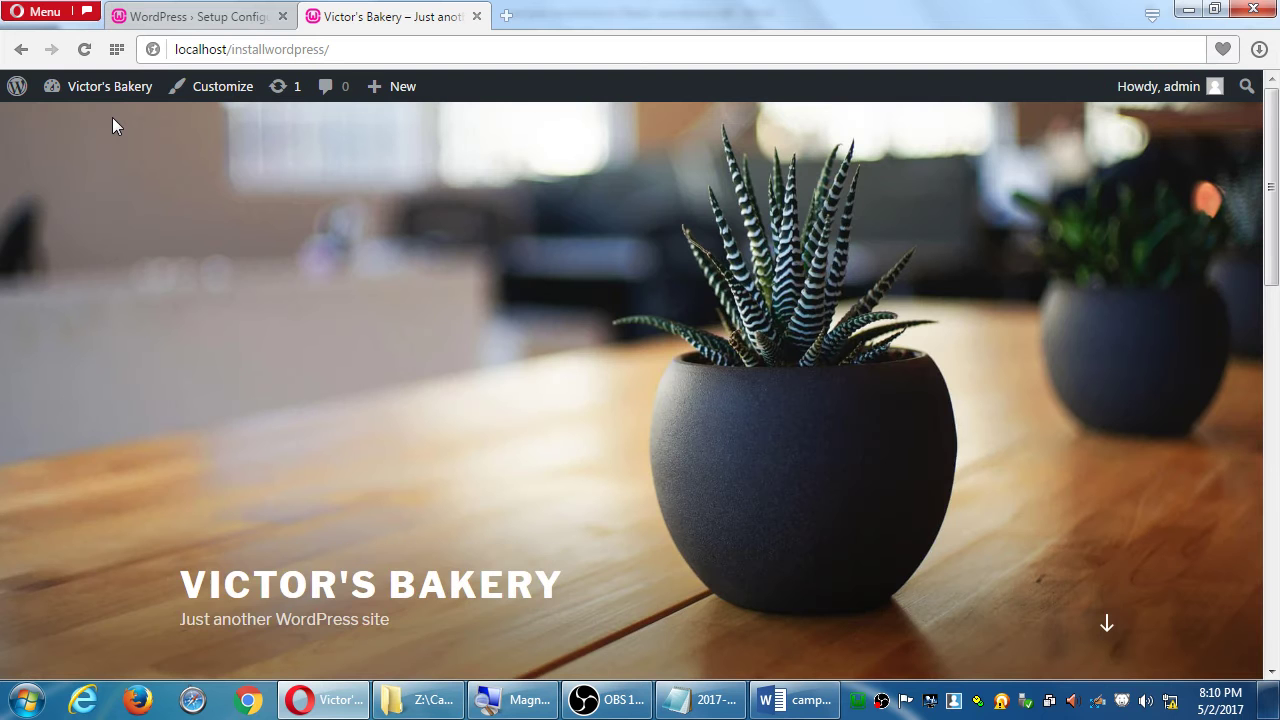
{"action": "left_click", "coordinate": [120, 98]}
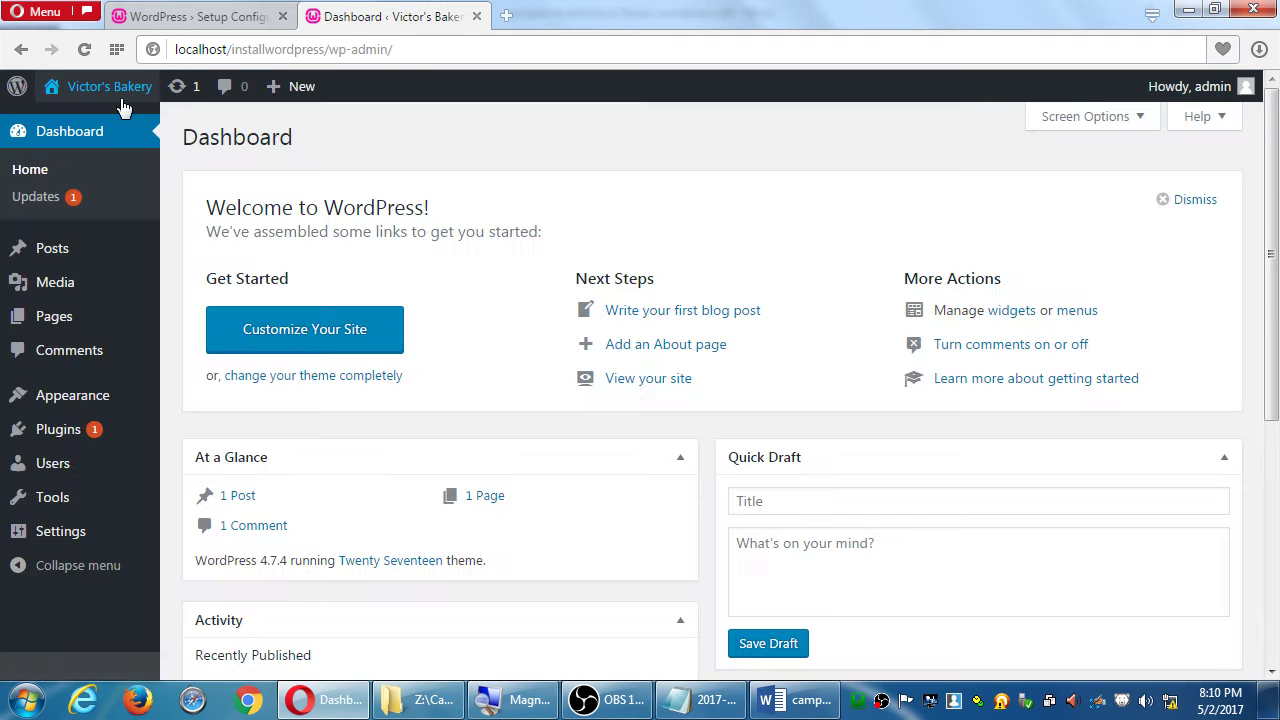
{"action": "mouse_move", "coordinate": [131, 93]}
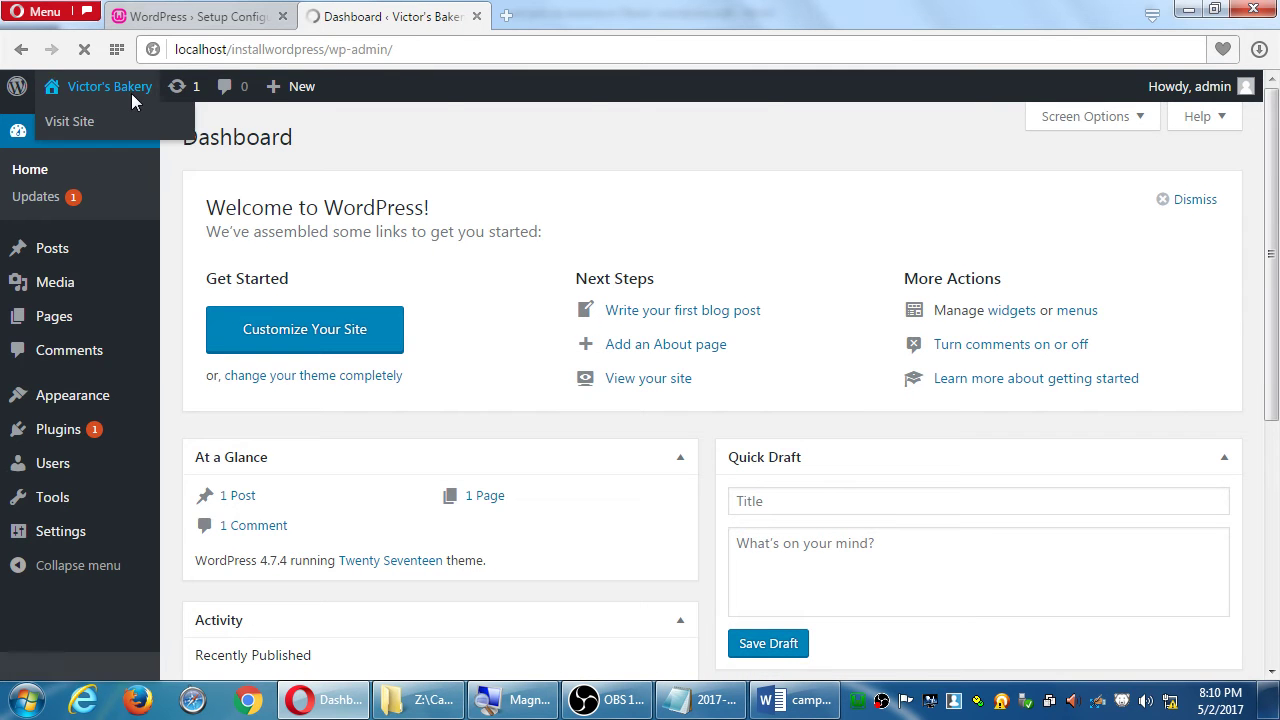
{"action": "left_click", "coordinate": [118, 121]}
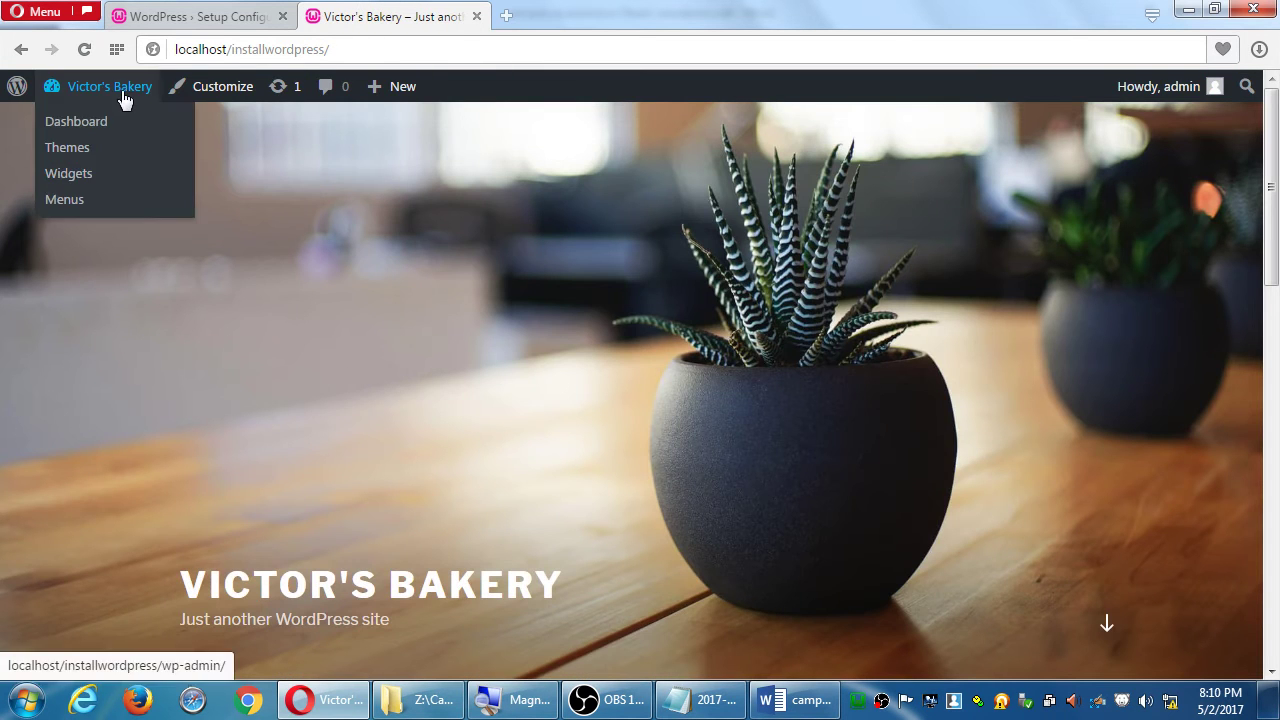
{"action": "left_click", "coordinate": [108, 123]}
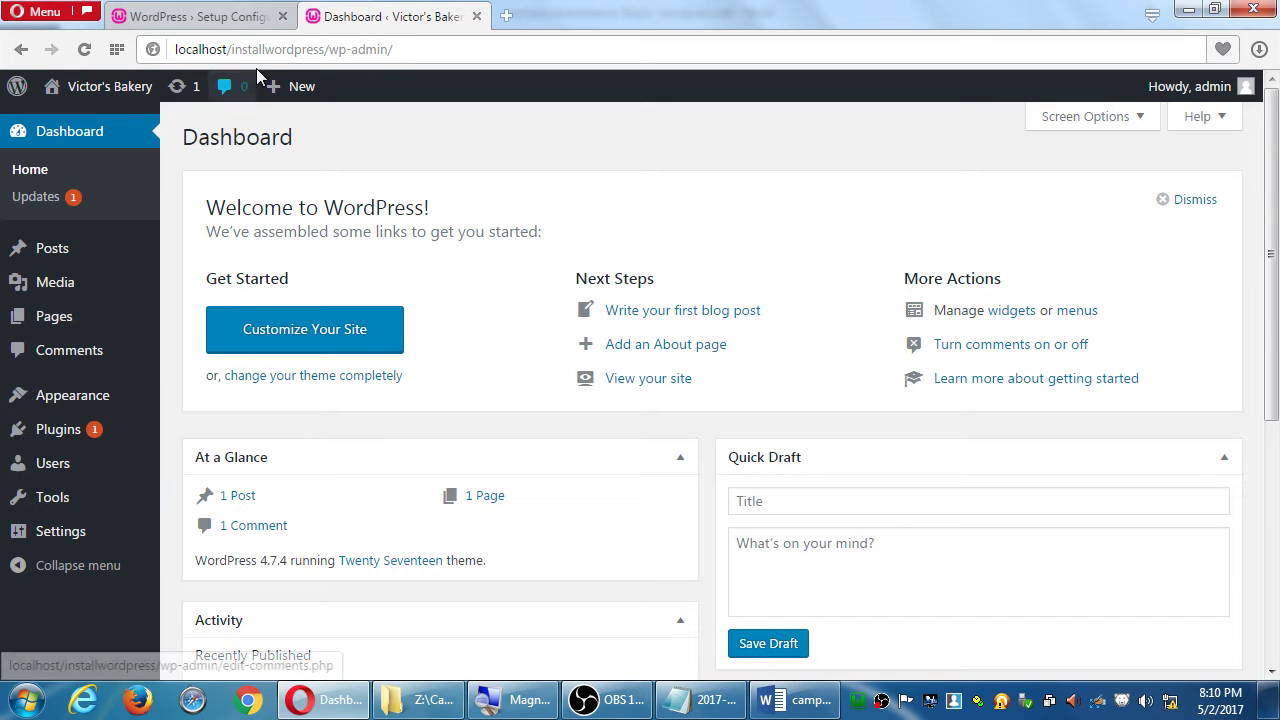
Close the Setup Config tab, view the front page in a new tab, then close it.
{"action": "left_click", "coordinate": [282, 16]}
{"action": "mouse_move", "coordinate": [128, 97]}
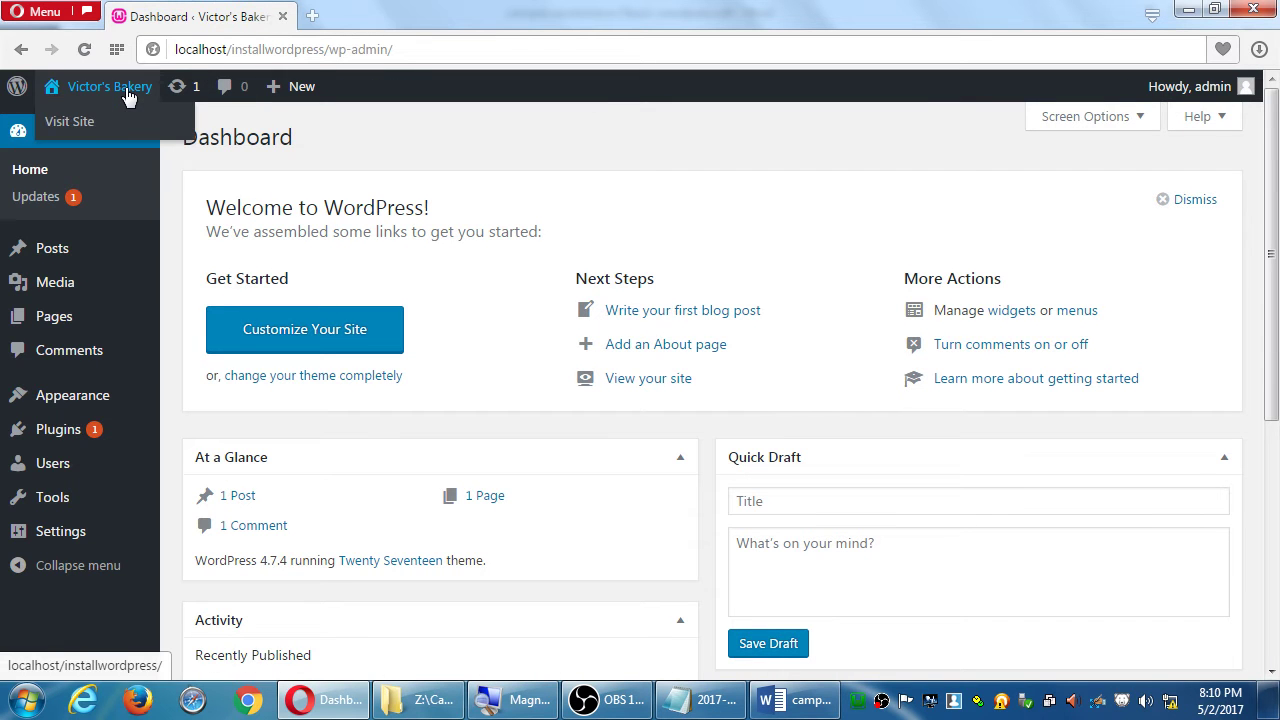
{"action": "middle_click", "coordinate": [122, 124]}
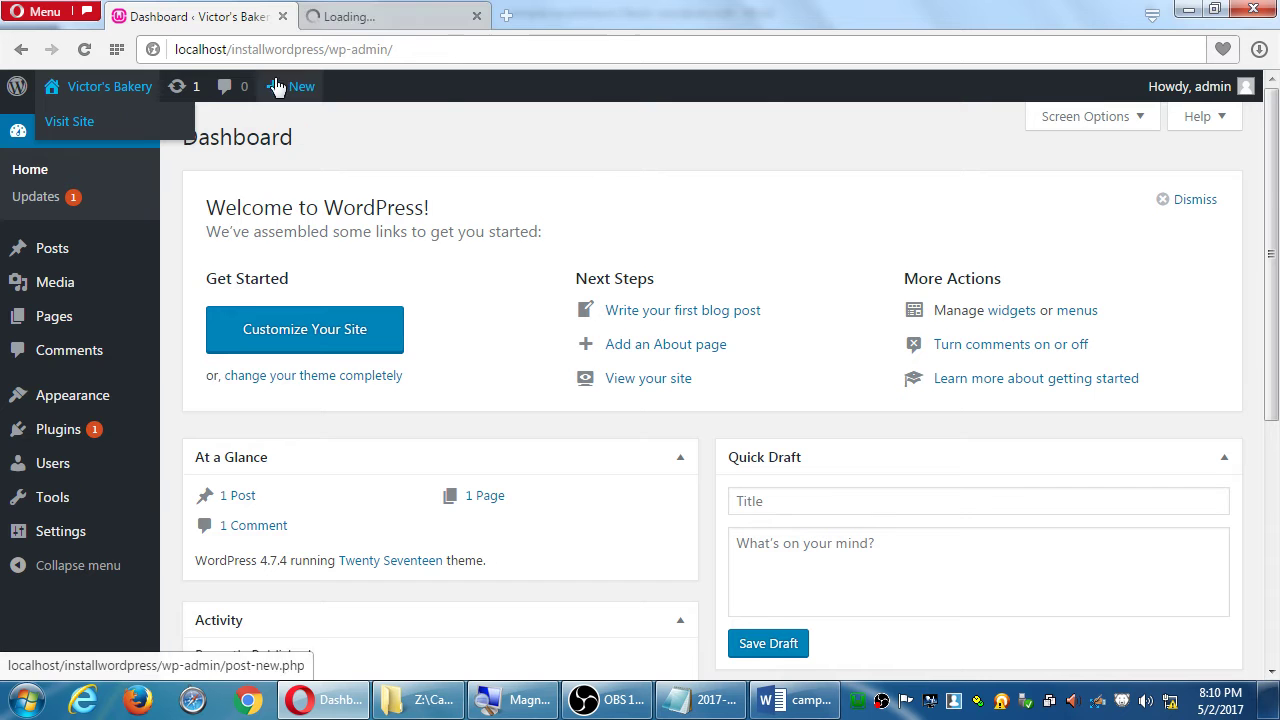
{"action": "left_click", "coordinate": [349, 24]}
{"action": "left_click", "coordinate": [243, 20]}
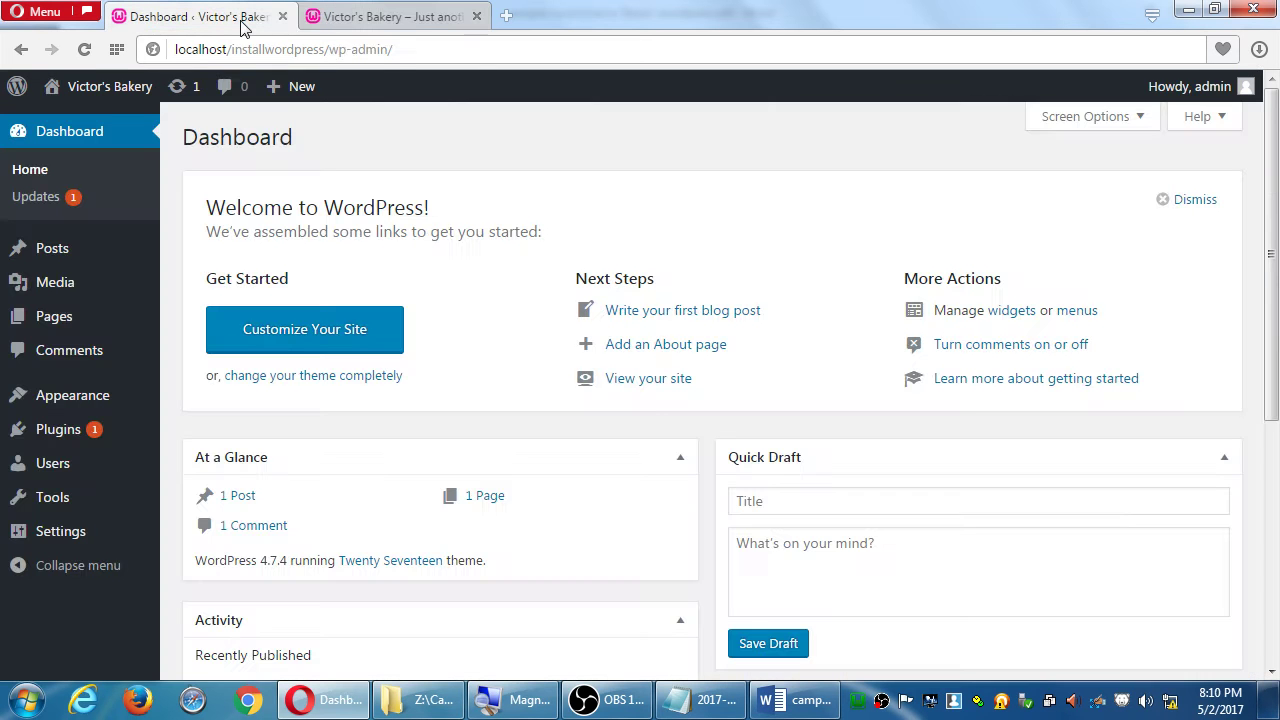
{"action": "left_click", "coordinate": [352, 22]}
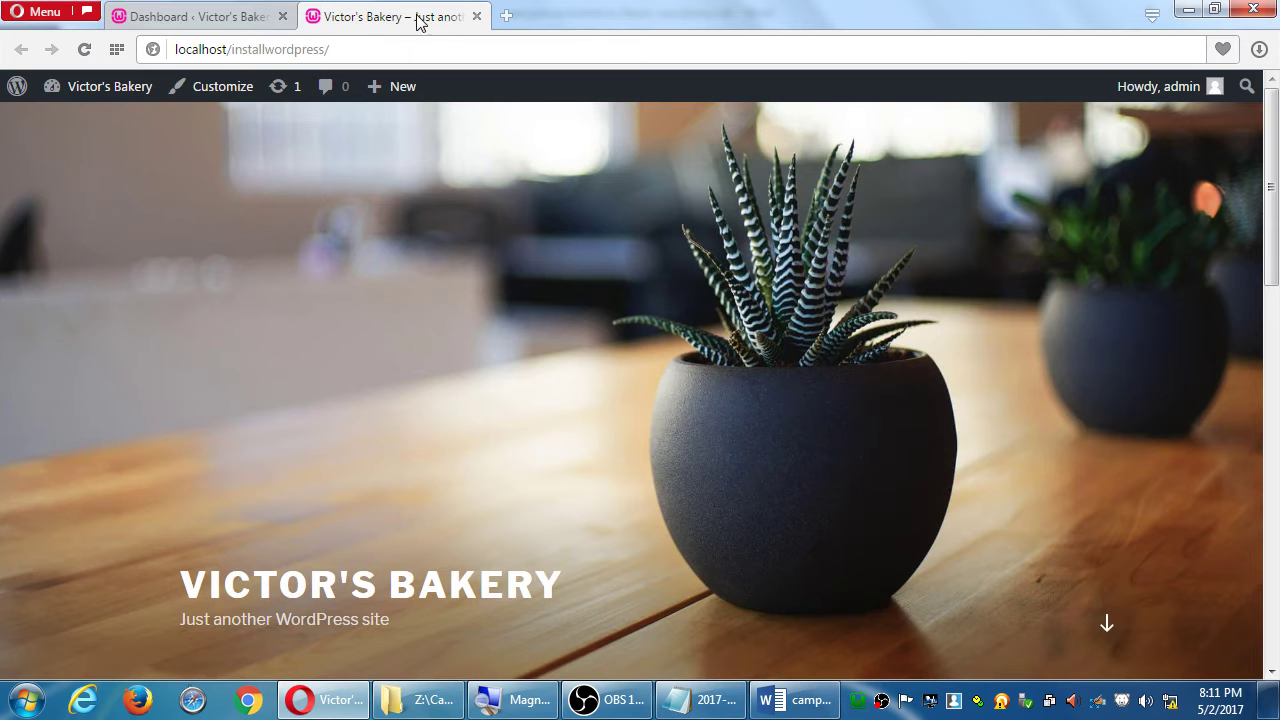
{"action": "left_click", "coordinate": [476, 17]}
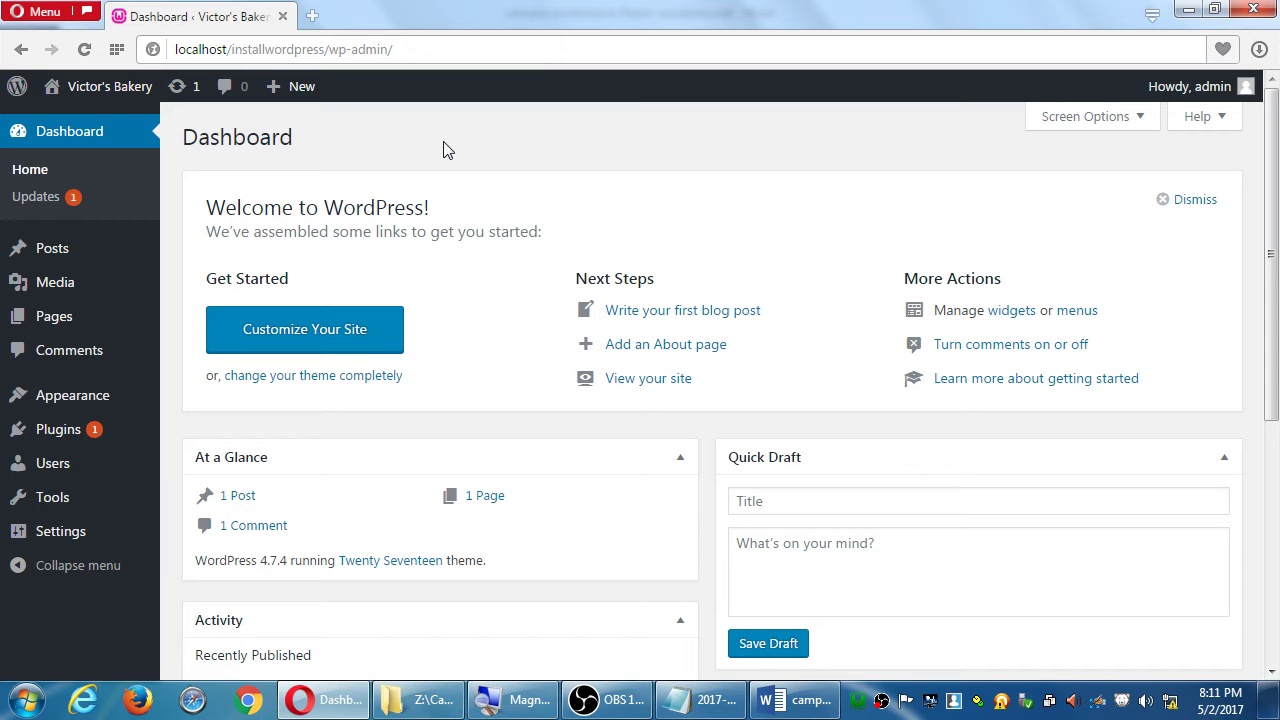
Bring the Word notes forward and scroll down to the Mac back-end address.
{"action": "left_click", "coordinate": [795, 702]}
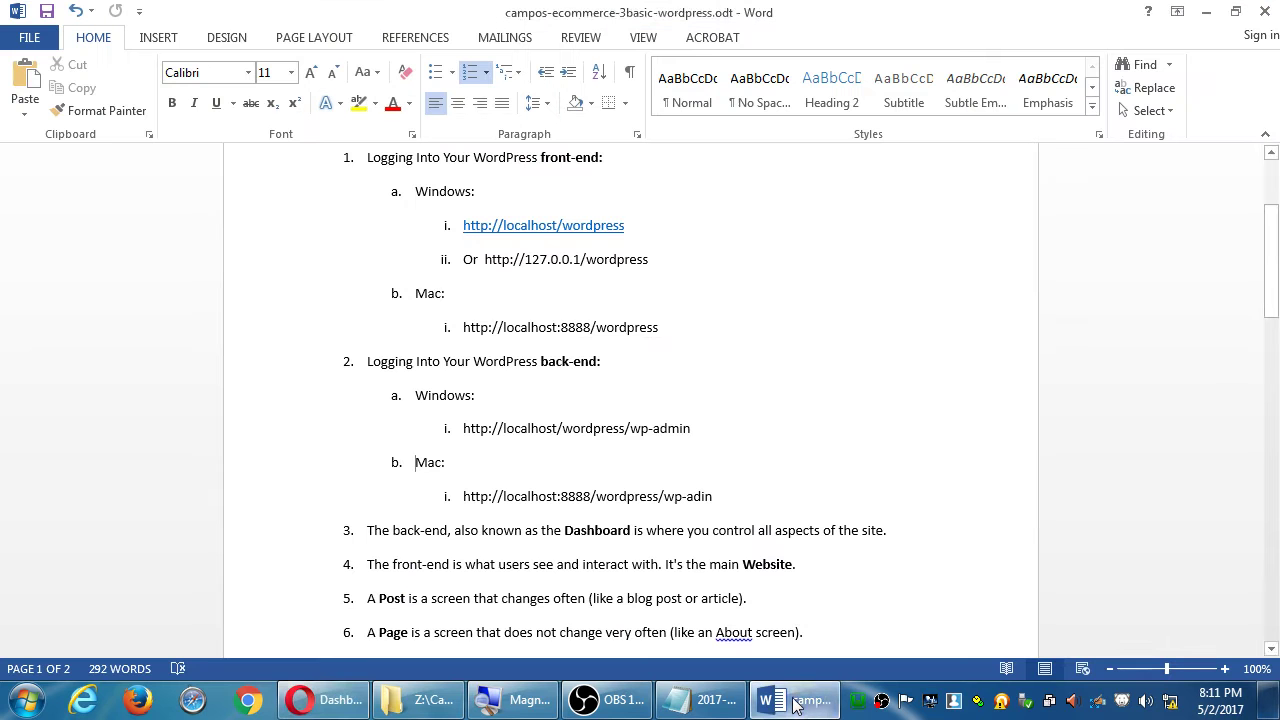
{"action": "scroll", "coordinate": [731, 450], "scroll_direction": "down", "scroll_amount": 3}
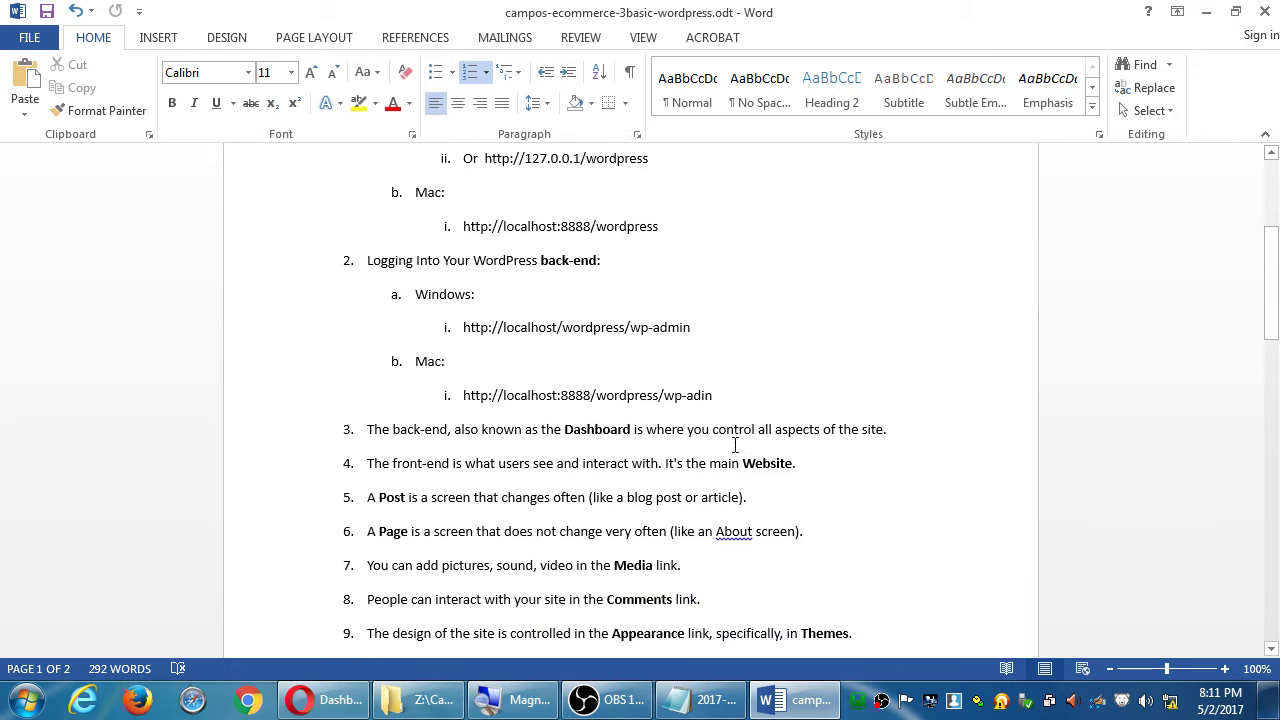
{"action": "scroll", "coordinate": [735, 445], "scroll_direction": "down", "scroll_amount": 3}
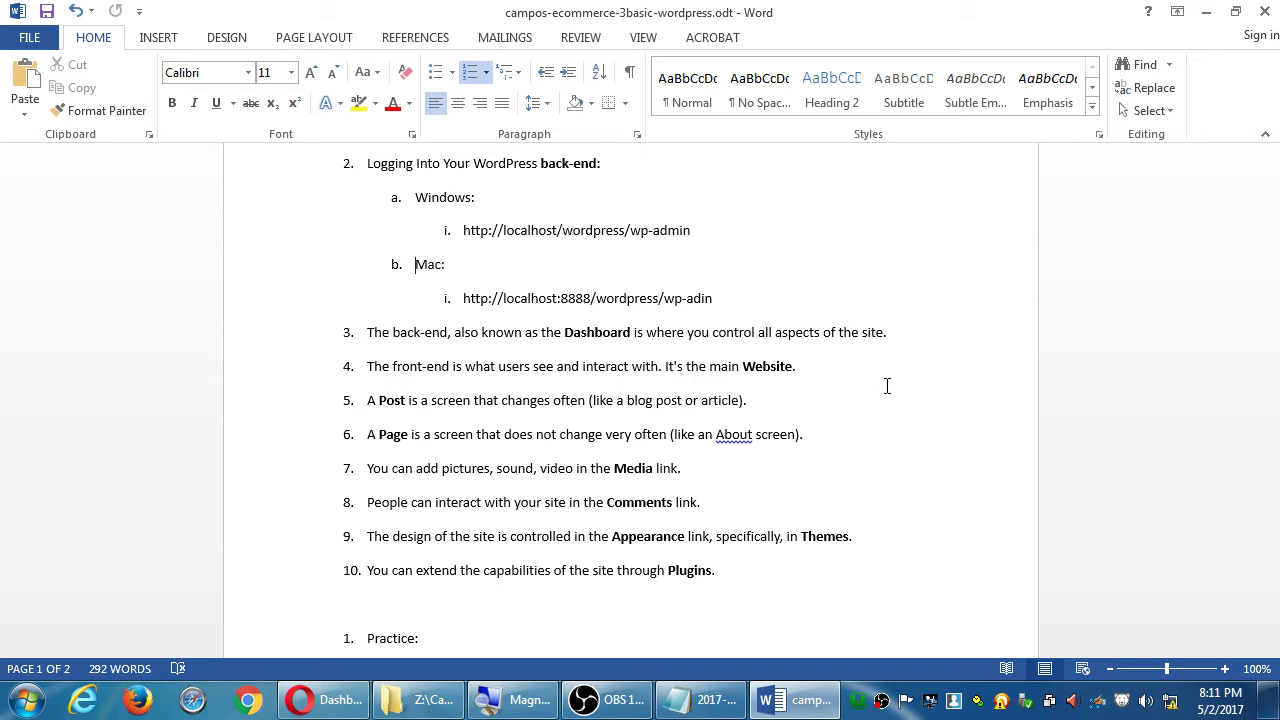
{"action": "key", "text": "alt+Tab"}
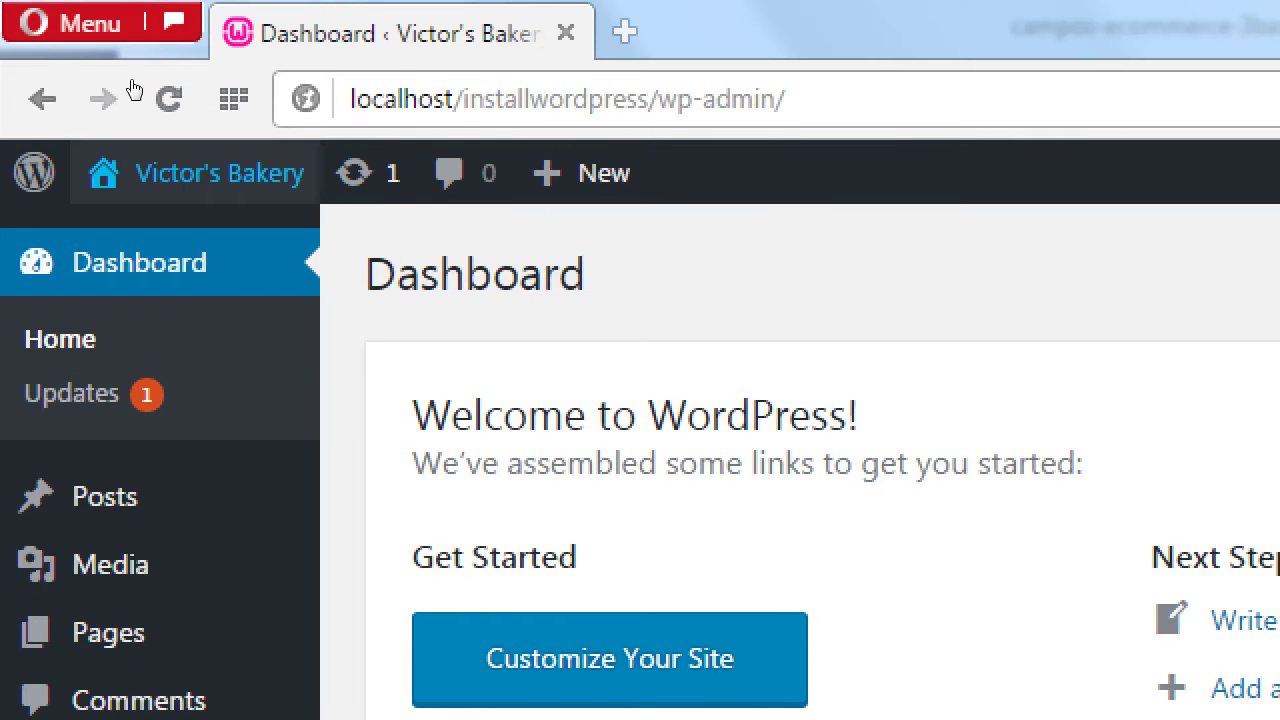
{"action": "key", "text": "alt+Tab"}
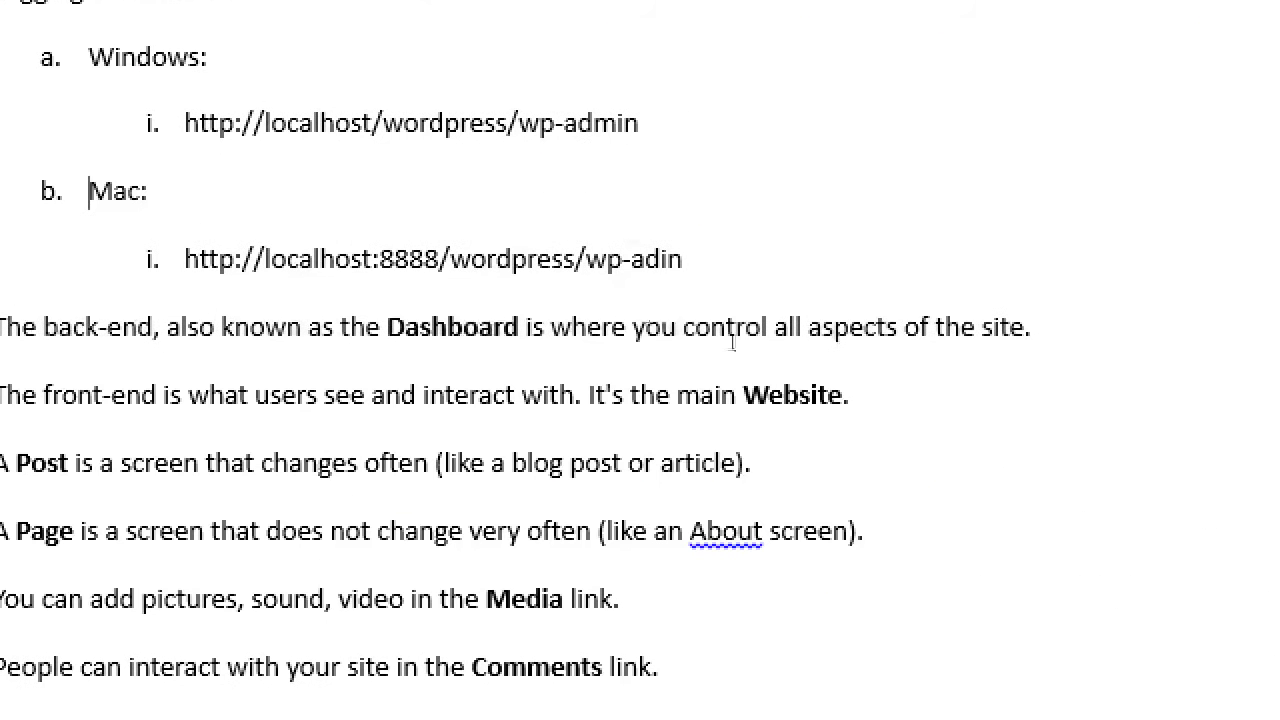
{"action": "left_click", "coordinate": [429, 271]}
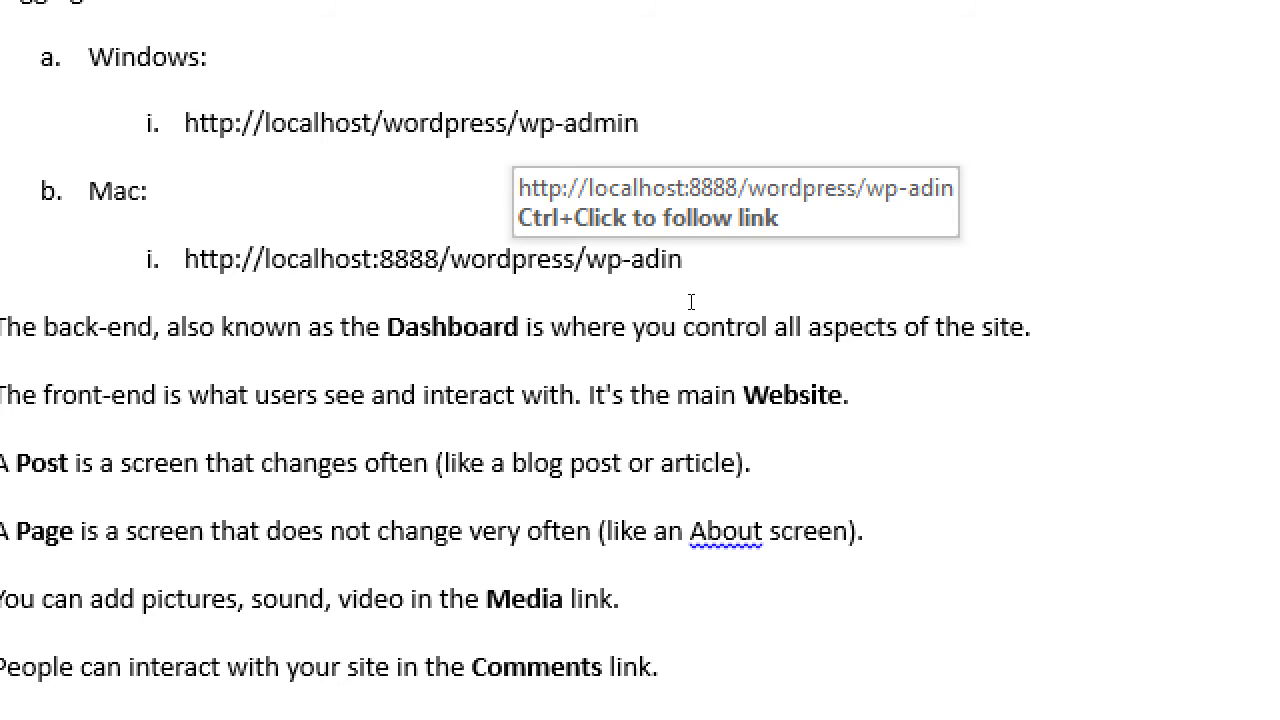
{"action": "key", "text": "End"}
{"action": "key", "text": "Left"}
{"action": "key", "text": "Left"}
{"action": "key", "text": "Left"}
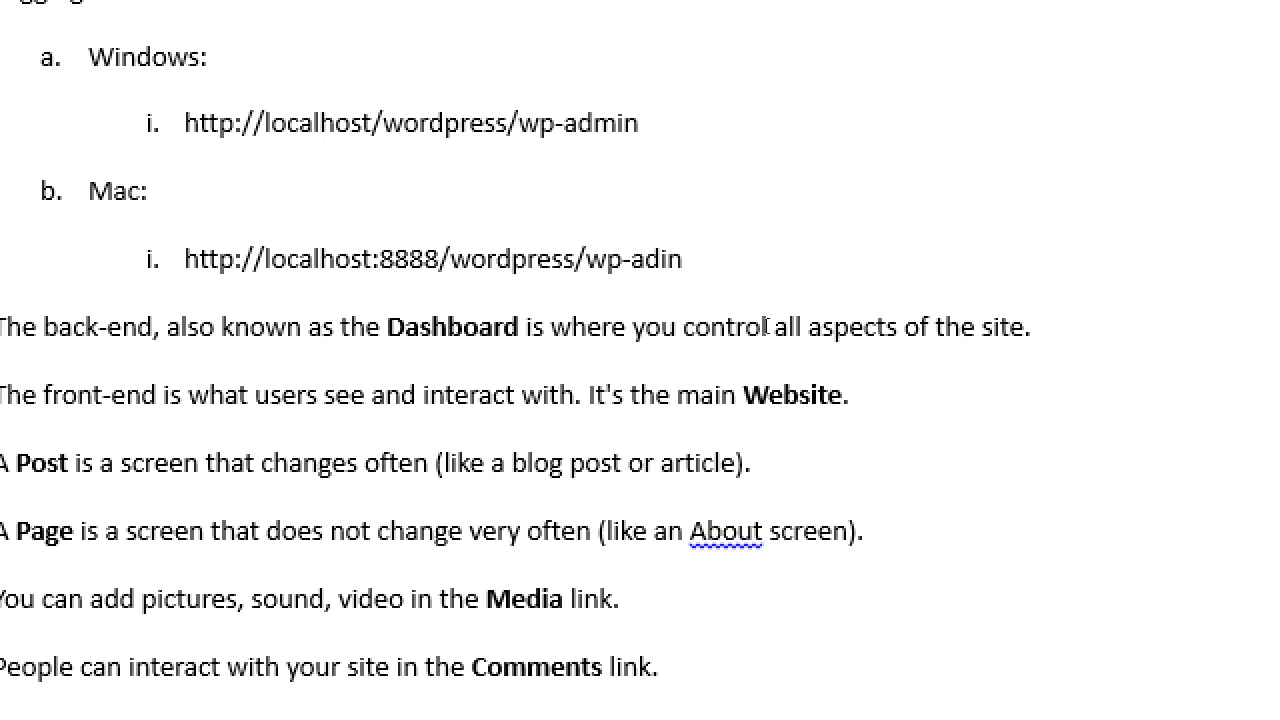
{"action": "key", "text": "Right"}
{"action": "key", "text": "Right"}
{"action": "type", "text": "m"}
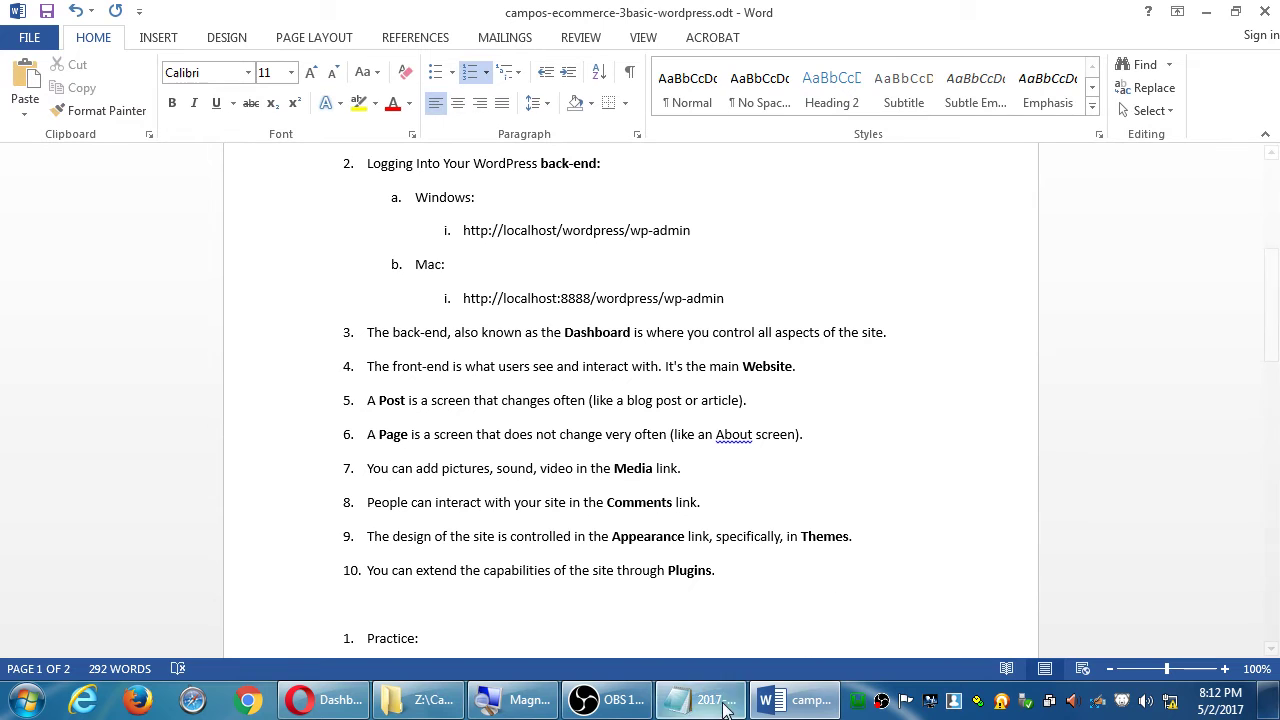
Bring the Victor's Bakery Dashboard back in the browser and scroll through its panels.
{"action": "left_click", "coordinate": [337, 700]}
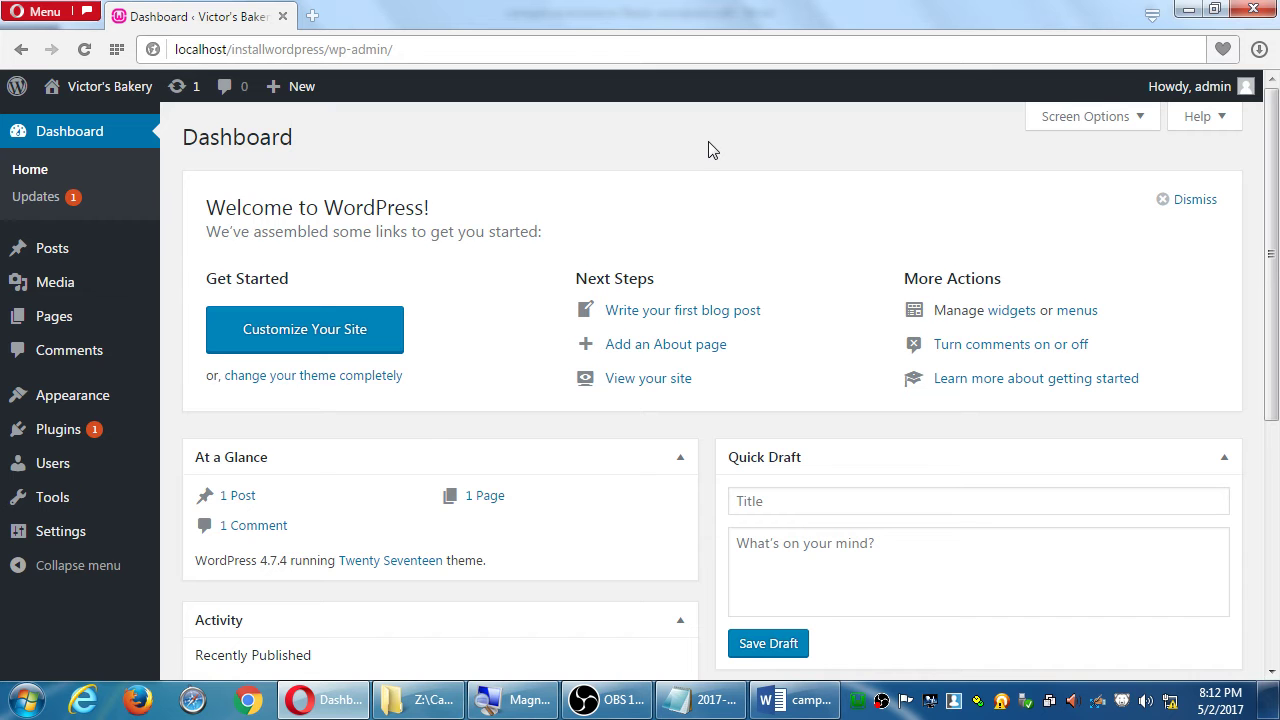
{"action": "scroll", "coordinate": [709, 149], "scroll_direction": "down", "scroll_amount": 4}
{"action": "scroll", "coordinate": [686, 157], "scroll_direction": "up", "scroll_amount": 4}
{"action": "scroll", "coordinate": [731, 128], "scroll_direction": "down", "scroll_amount": 5}
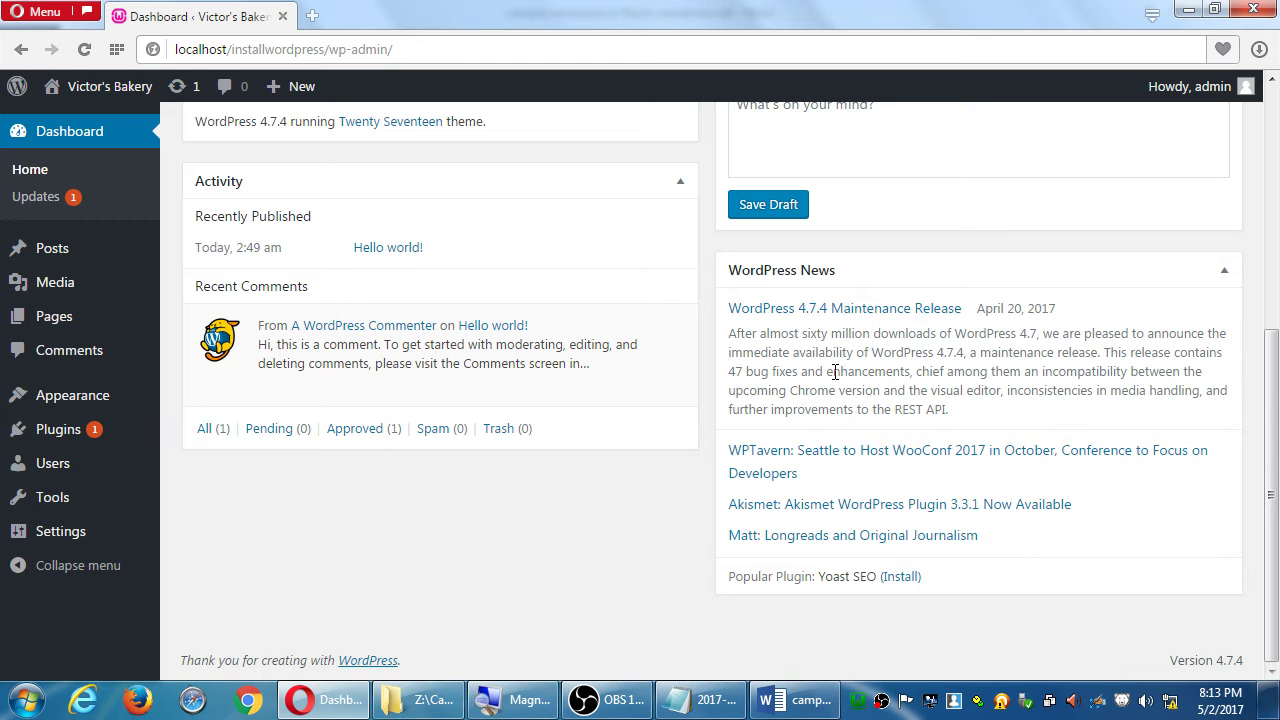
{"action": "scroll", "coordinate": [835, 372], "scroll_direction": "up", "scroll_amount": 5}
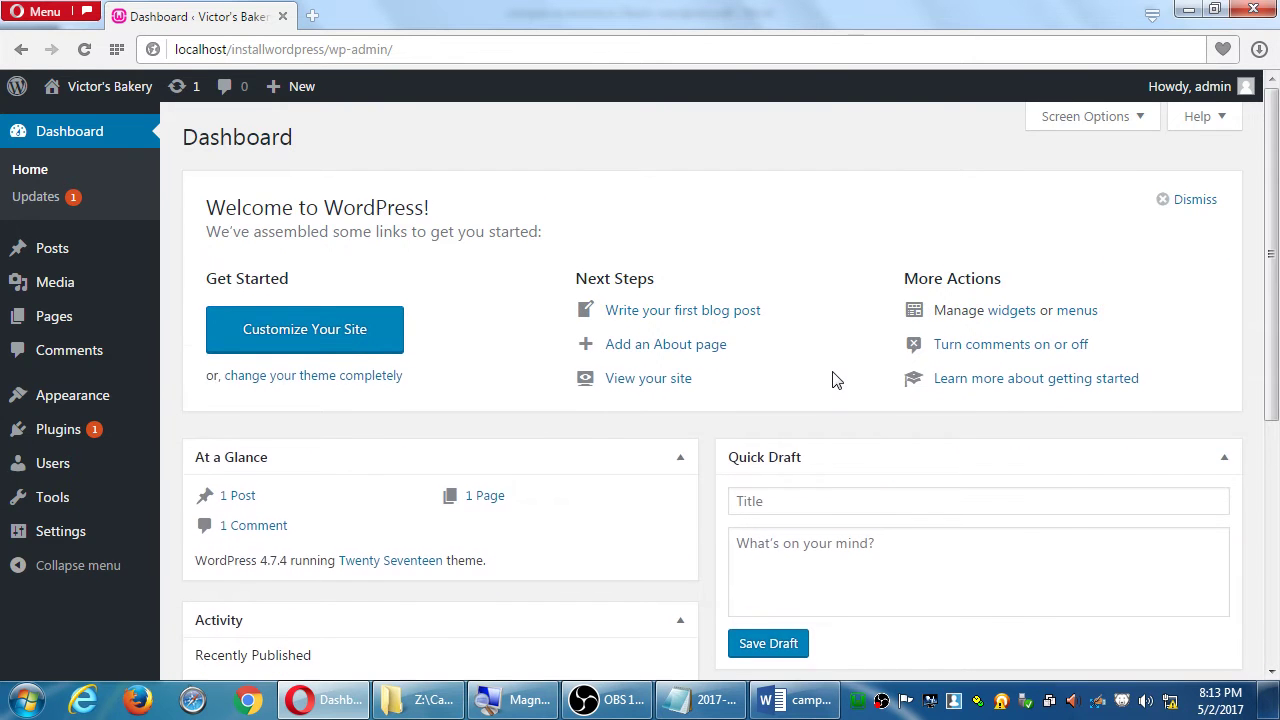
{"action": "scroll", "coordinate": [835, 378], "scroll_direction": "down", "scroll_amount": 5}
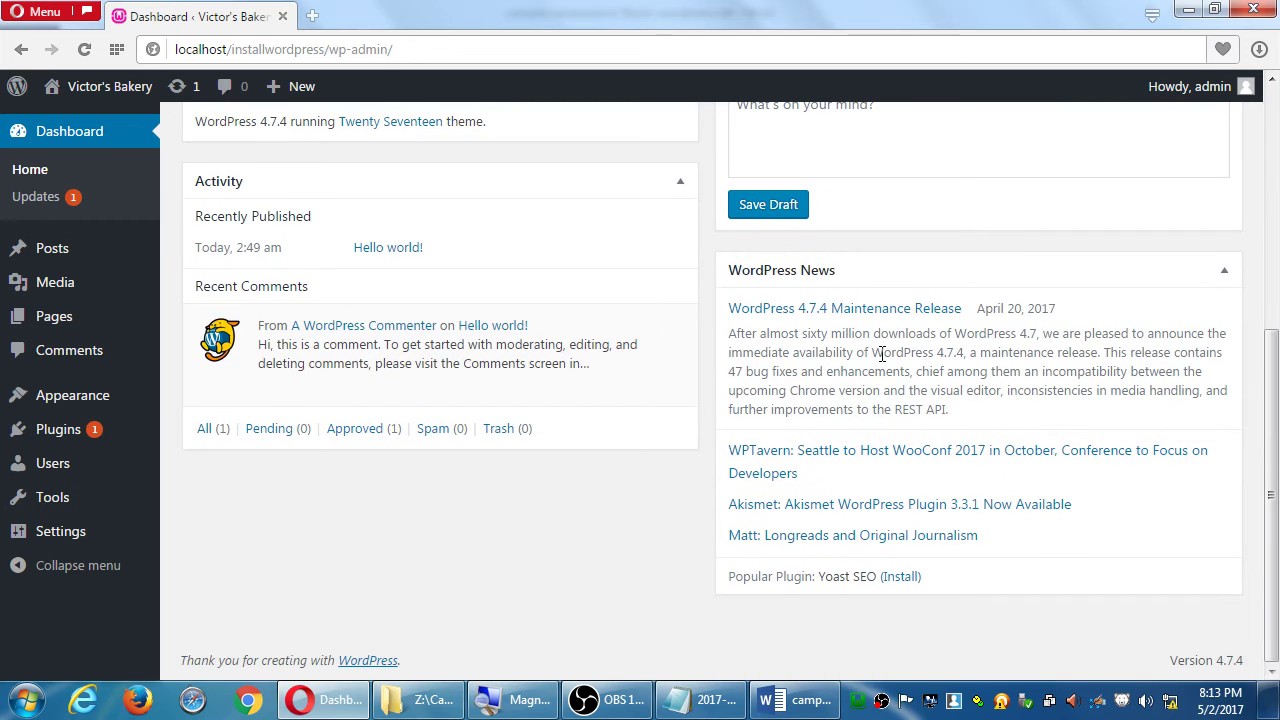
{"action": "scroll", "coordinate": [920, 325], "scroll_direction": "up", "scroll_amount": 5}
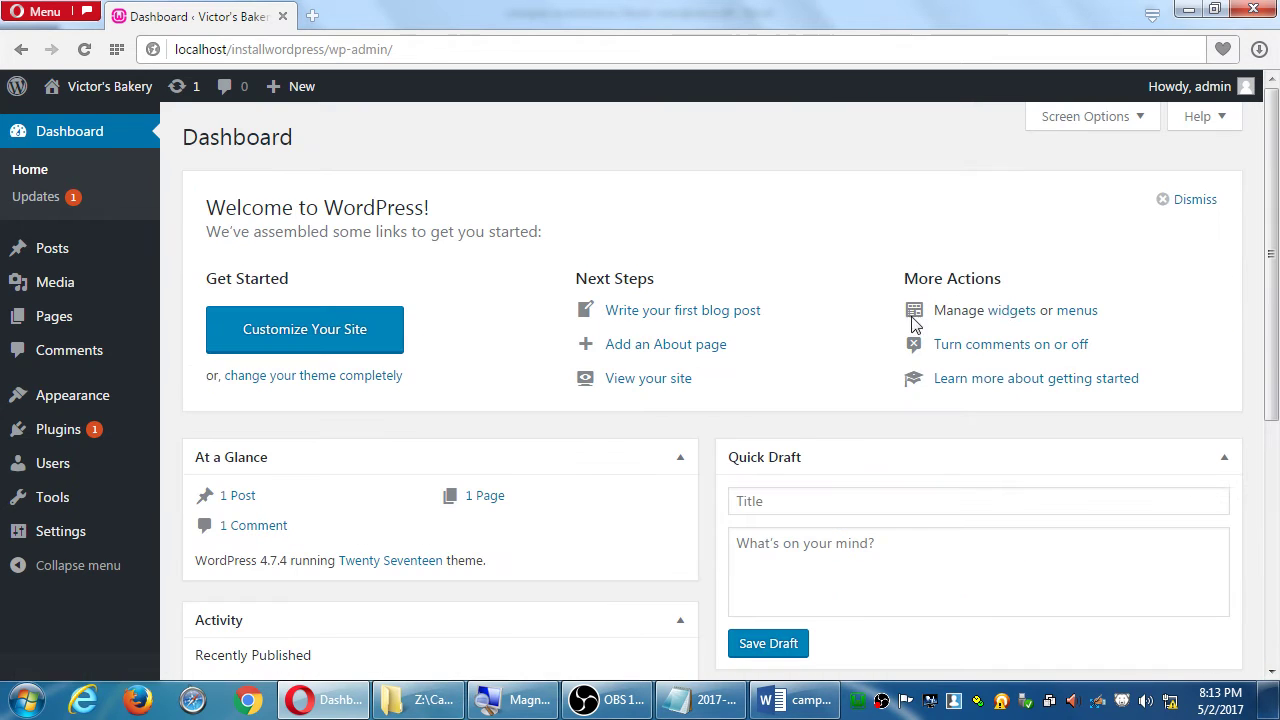
Uncheck WordPress News in Screen Options, keeping Welcome, At a Glance, Activity and Quick Draft checked.
{"action": "left_click", "coordinate": [1093, 128]}
{"action": "left_click", "coordinate": [1094, 208]}
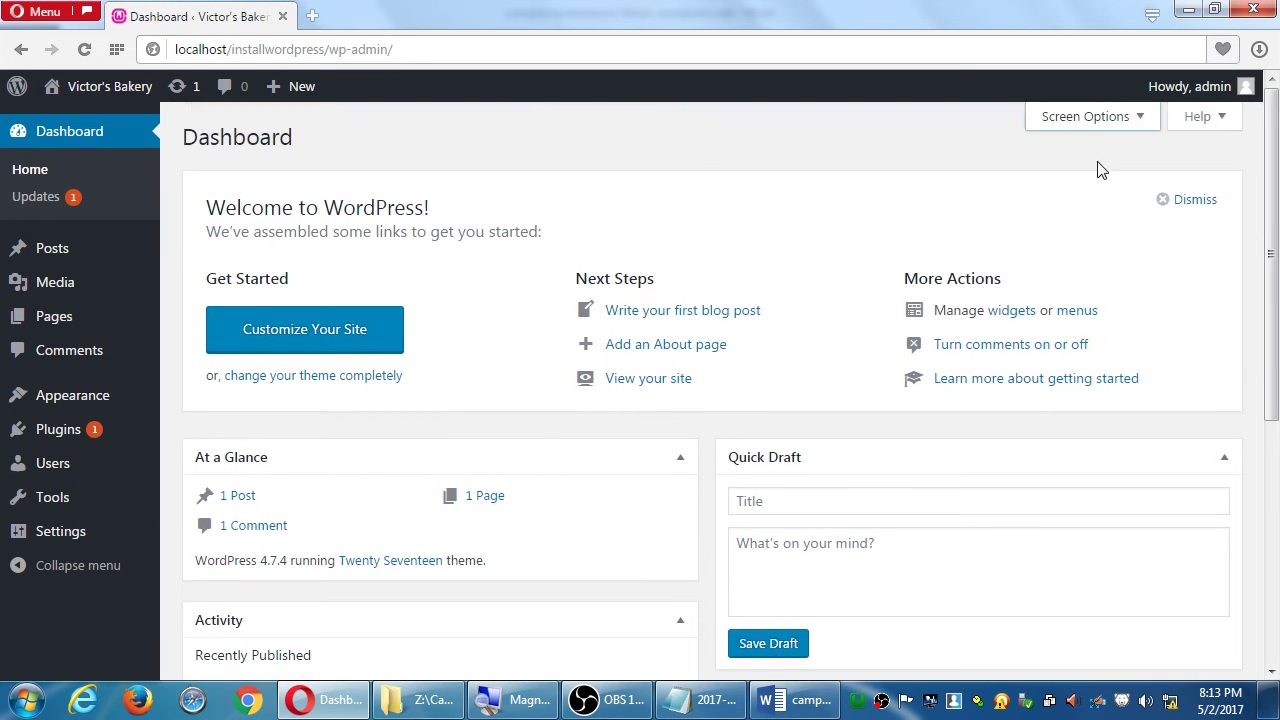
{"action": "left_click", "coordinate": [1095, 128]}
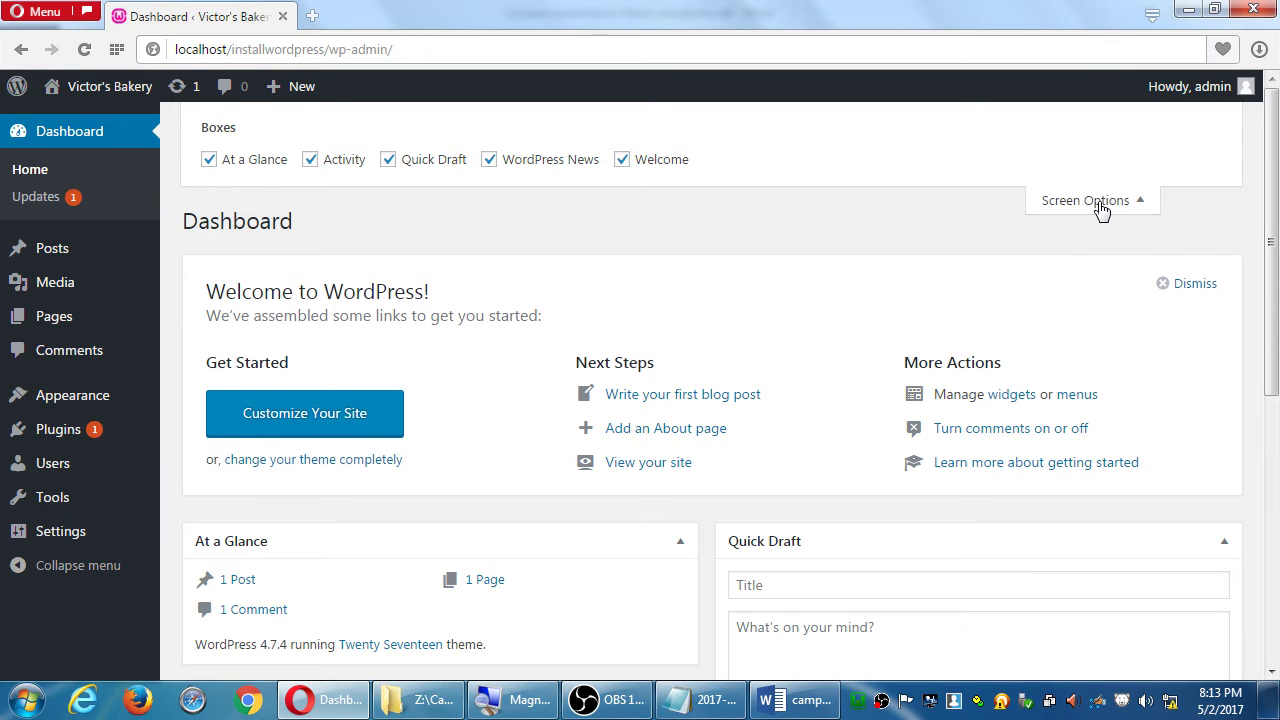
{"action": "left_click", "coordinate": [1101, 202]}
{"action": "left_click", "coordinate": [1100, 122]}
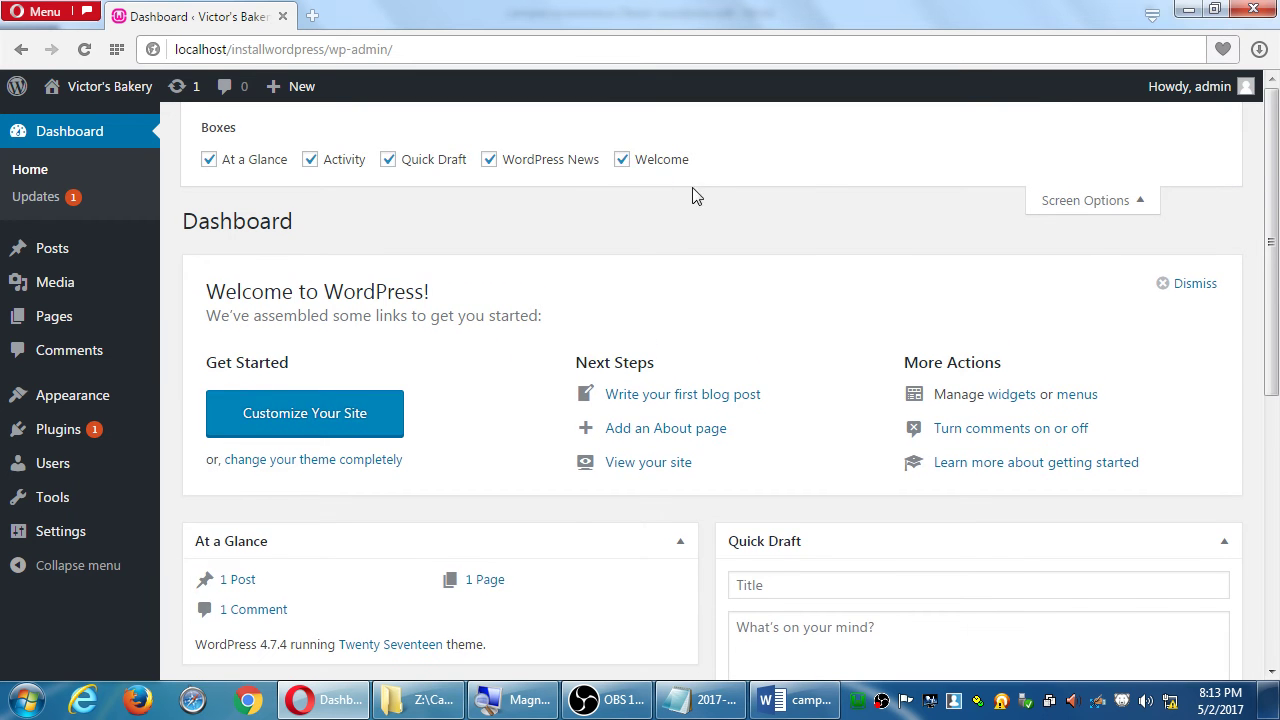
{"action": "left_click", "coordinate": [622, 159]}
{"action": "left_click", "coordinate": [500, 165]}
{"action": "left_click", "coordinate": [420, 166]}
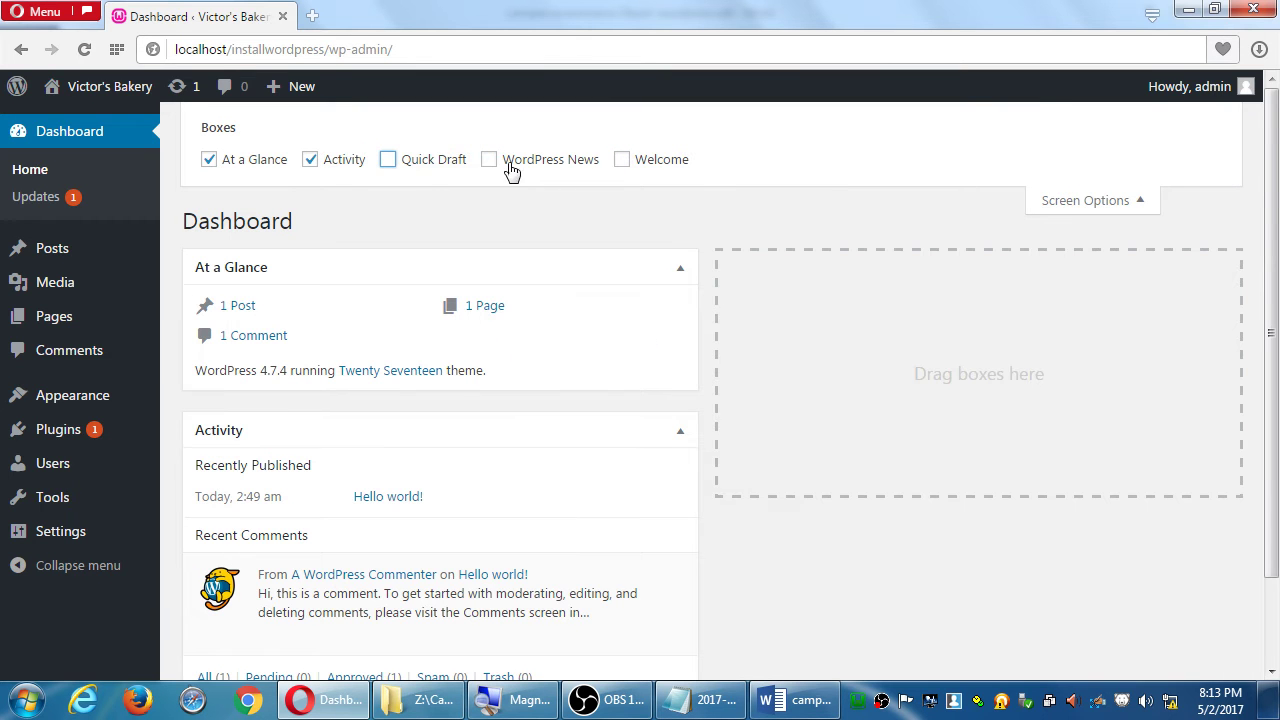
{"action": "left_click", "coordinate": [661, 166]}
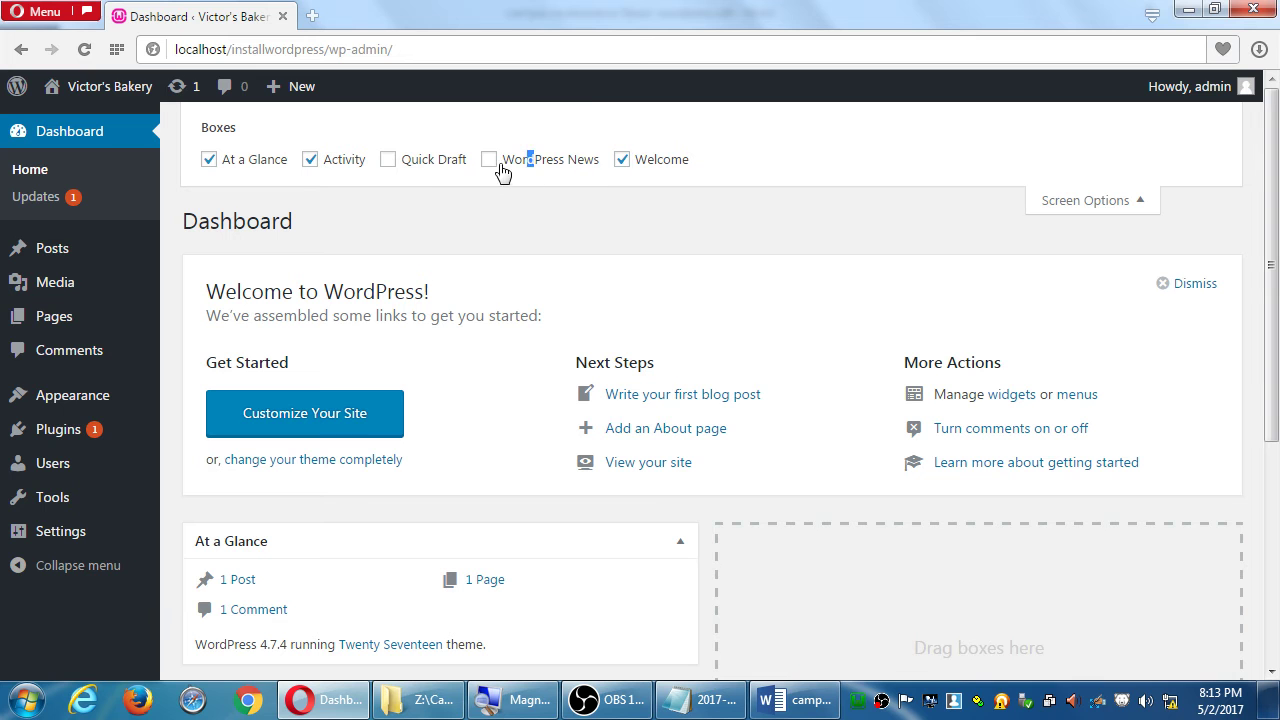
{"action": "left_click", "coordinate": [420, 166]}
{"action": "left_click", "coordinate": [495, 165]}
{"action": "left_click", "coordinate": [490, 166]}
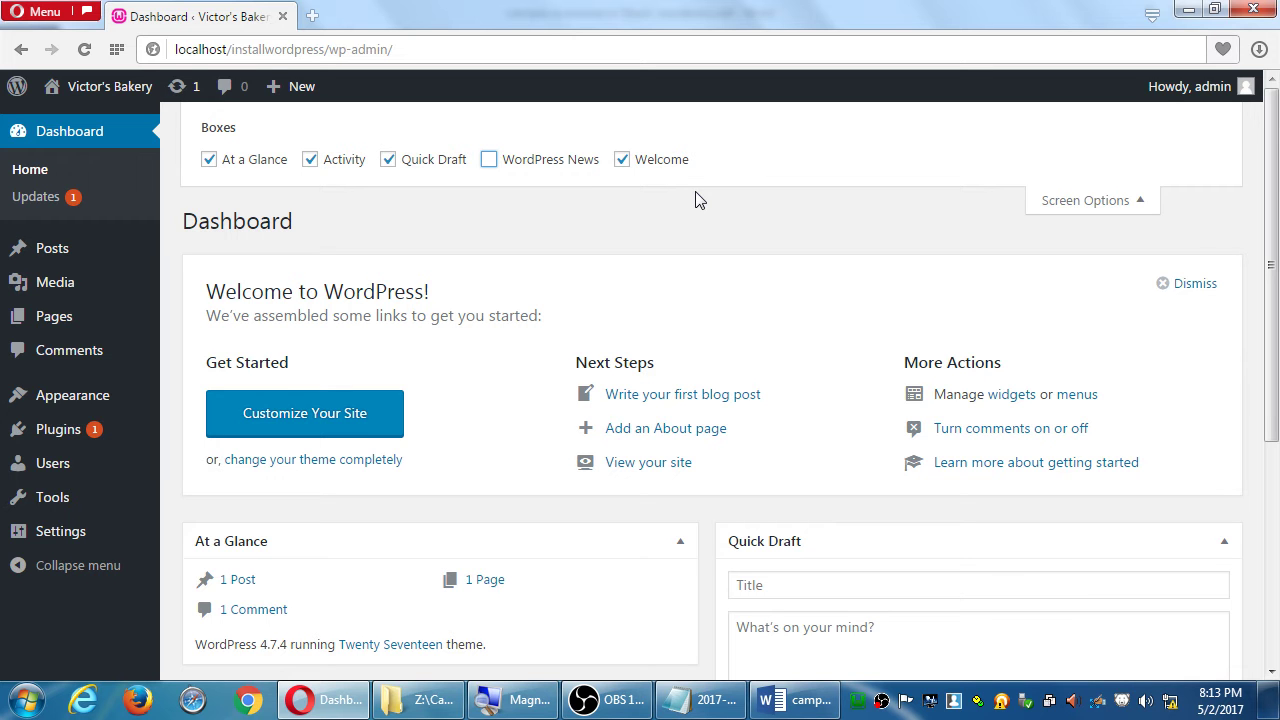
{"action": "left_click", "coordinate": [1050, 200]}
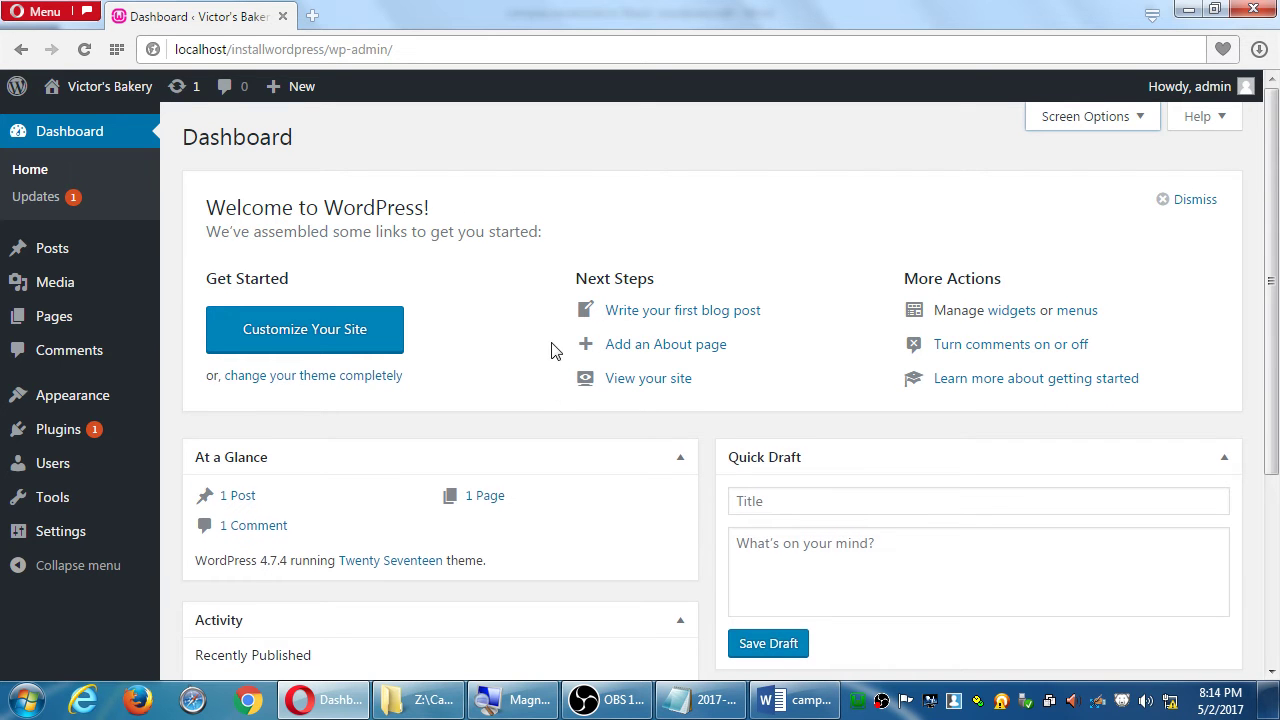
Drag the boxes so At a Glance sits above Activity in the right column.
{"action": "scroll", "coordinate": [551, 349], "scroll_direction": "down", "scroll_amount": 2}
{"action": "scroll", "coordinate": [551, 345], "scroll_direction": "down", "scroll_amount": 1}
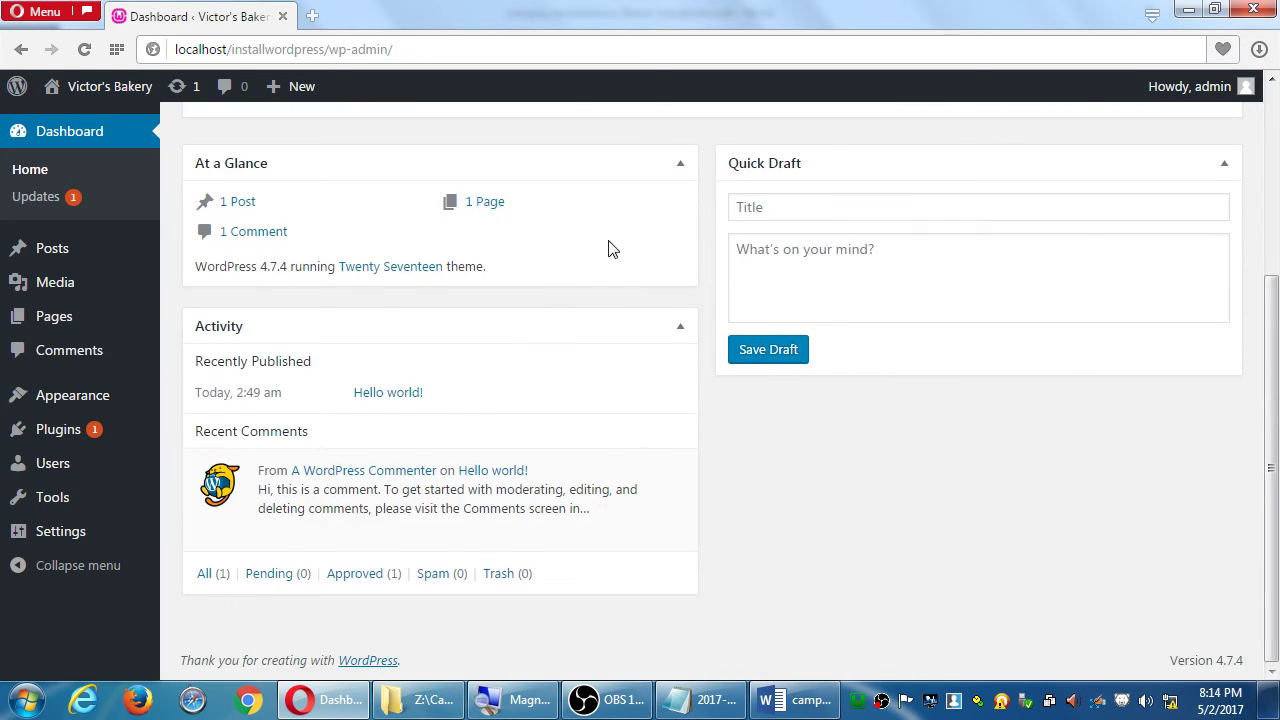
{"action": "scroll", "coordinate": [680, 357], "scroll_direction": "up", "scroll_amount": 1}
{"action": "scroll", "coordinate": [329, 446], "scroll_direction": "up", "scroll_amount": 3}
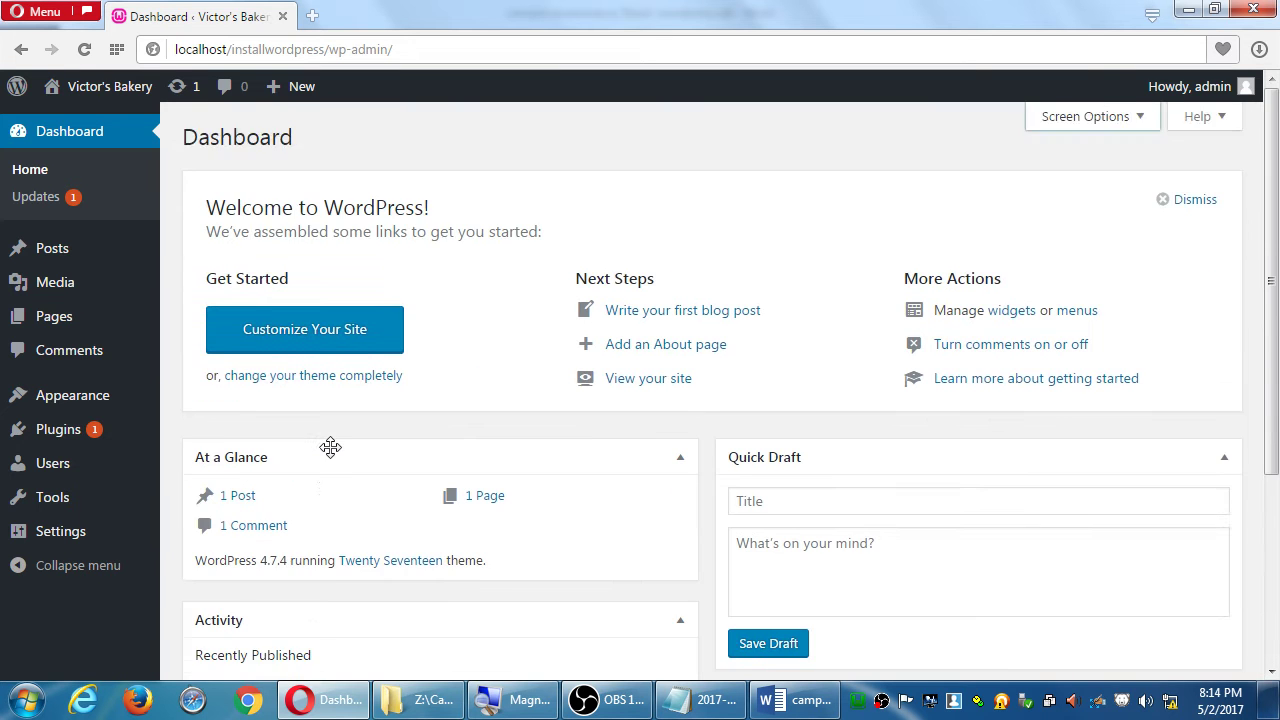
{"action": "scroll", "coordinate": [329, 449], "scroll_direction": "down", "scroll_amount": 2}
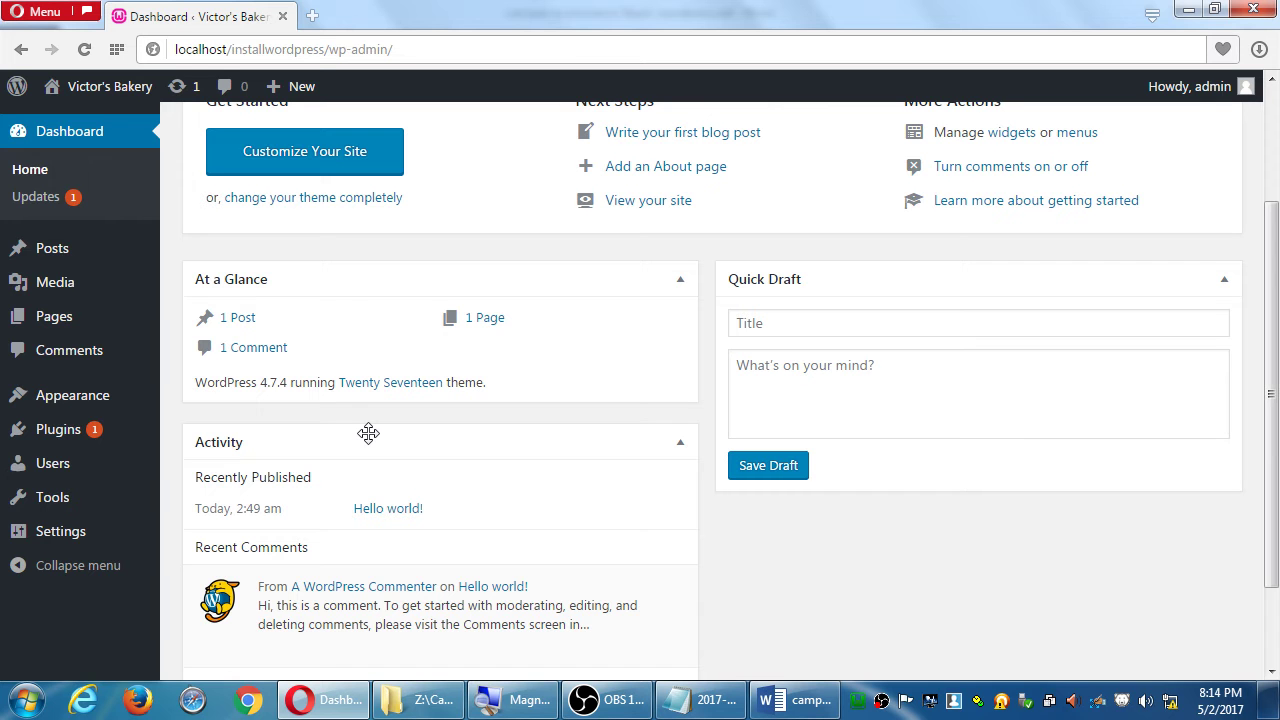
{"action": "left_click_drag", "start_coordinate": [368, 432], "coordinate": [375, 258]}
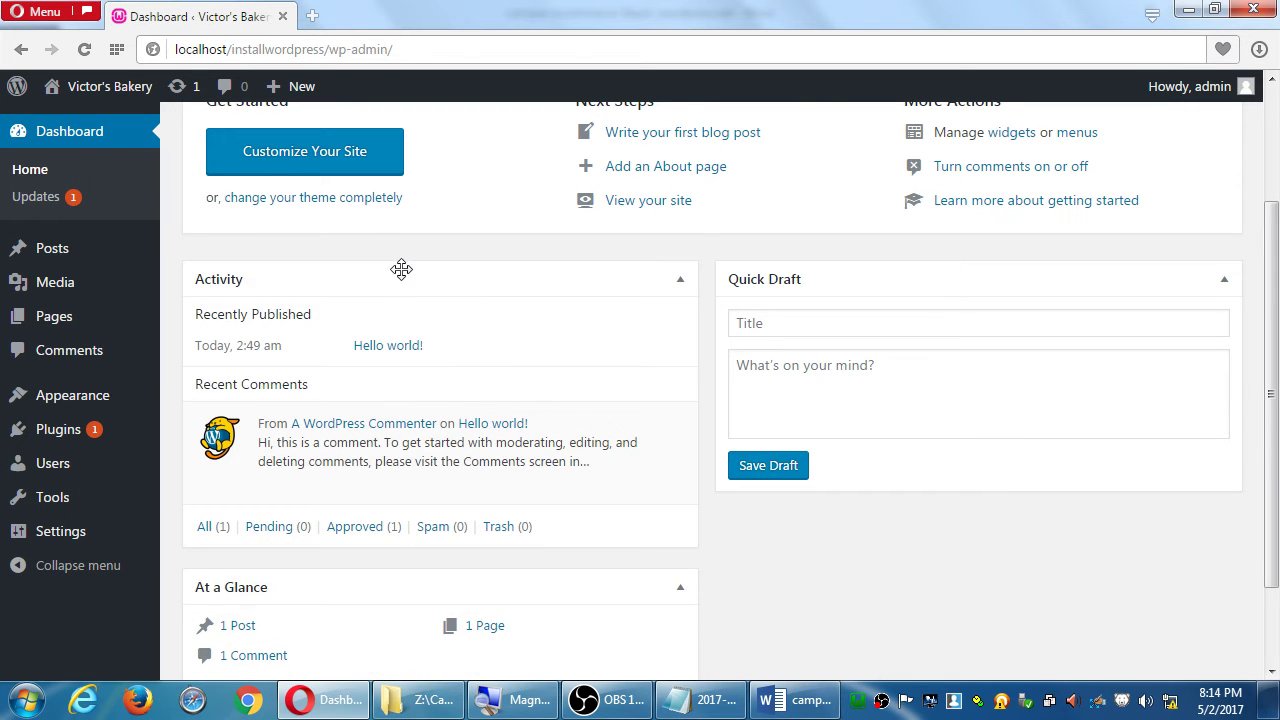
{"action": "left_click_drag", "start_coordinate": [262, 278], "coordinate": [860, 282]}
{"action": "left_click_drag", "start_coordinate": [470, 279], "coordinate": [926, 277]}
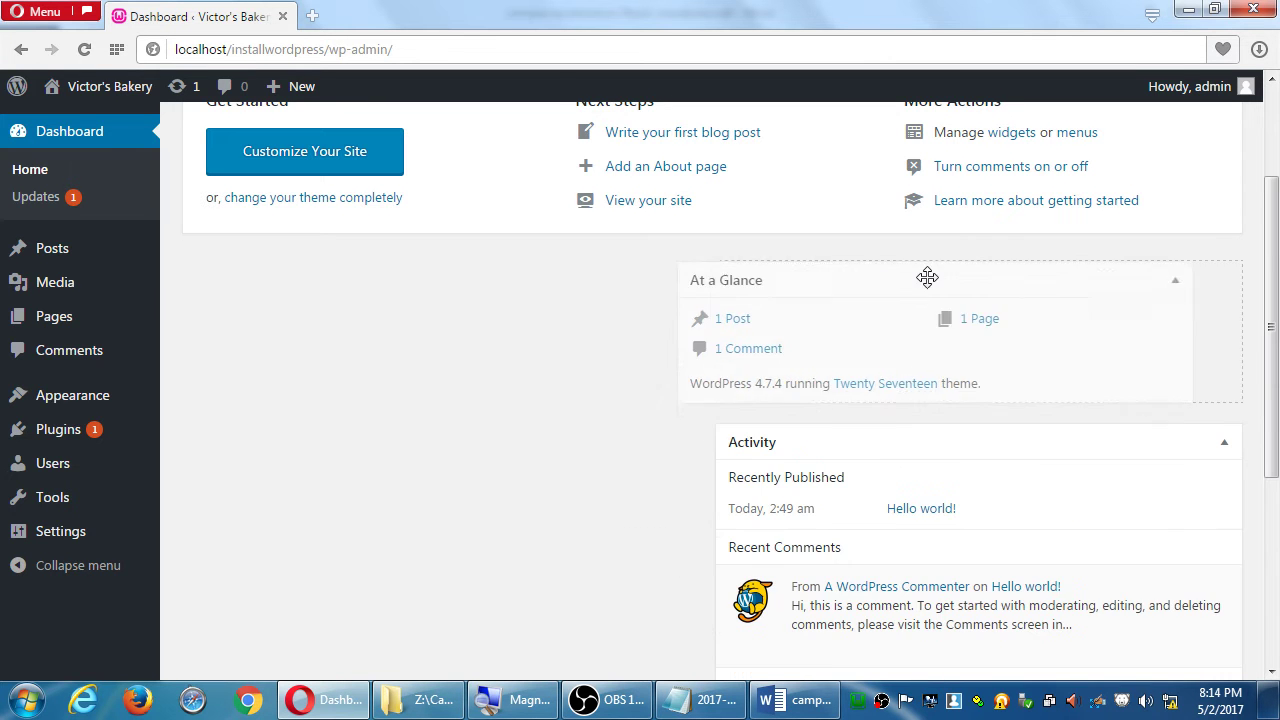
{"action": "scroll", "coordinate": [748, 446], "scroll_direction": "up", "scroll_amount": 3}
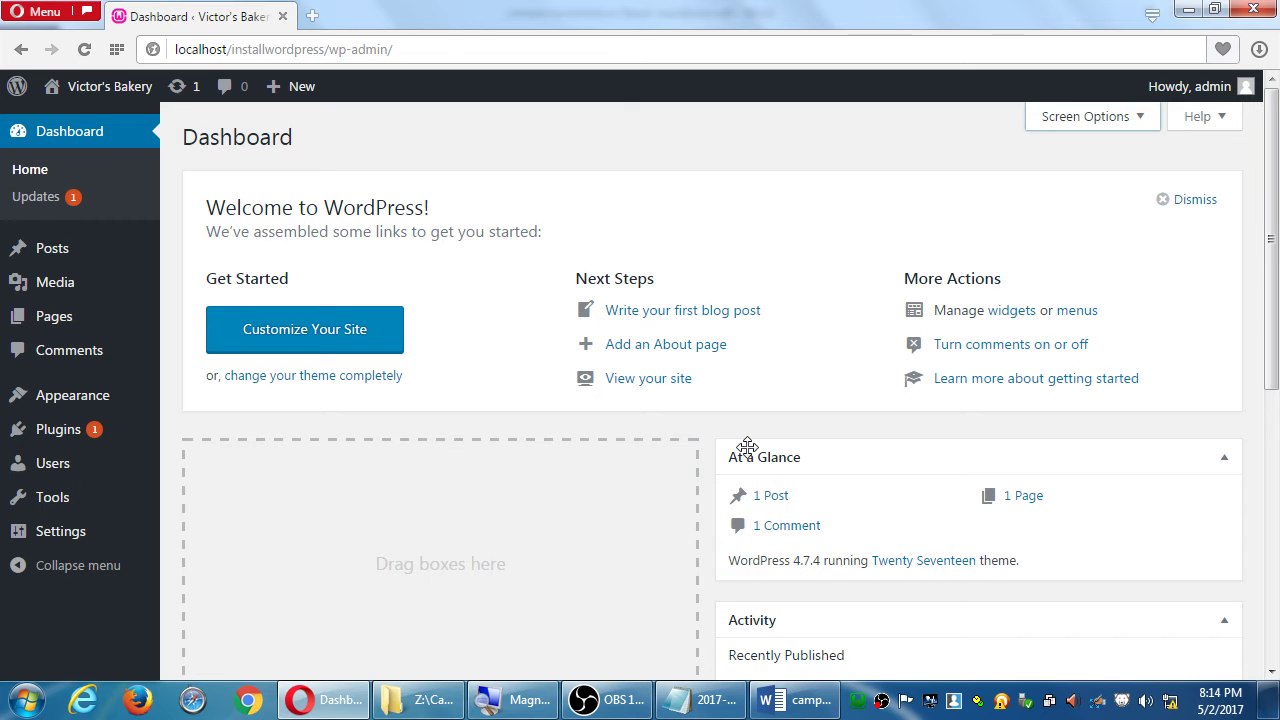
In Screen Options, hide then re-show Welcome, Quick Draft, Activity and At a Glance, and show WordPress News.
{"action": "left_click", "coordinate": [1069, 117]}
{"action": "left_click", "coordinate": [628, 162]}
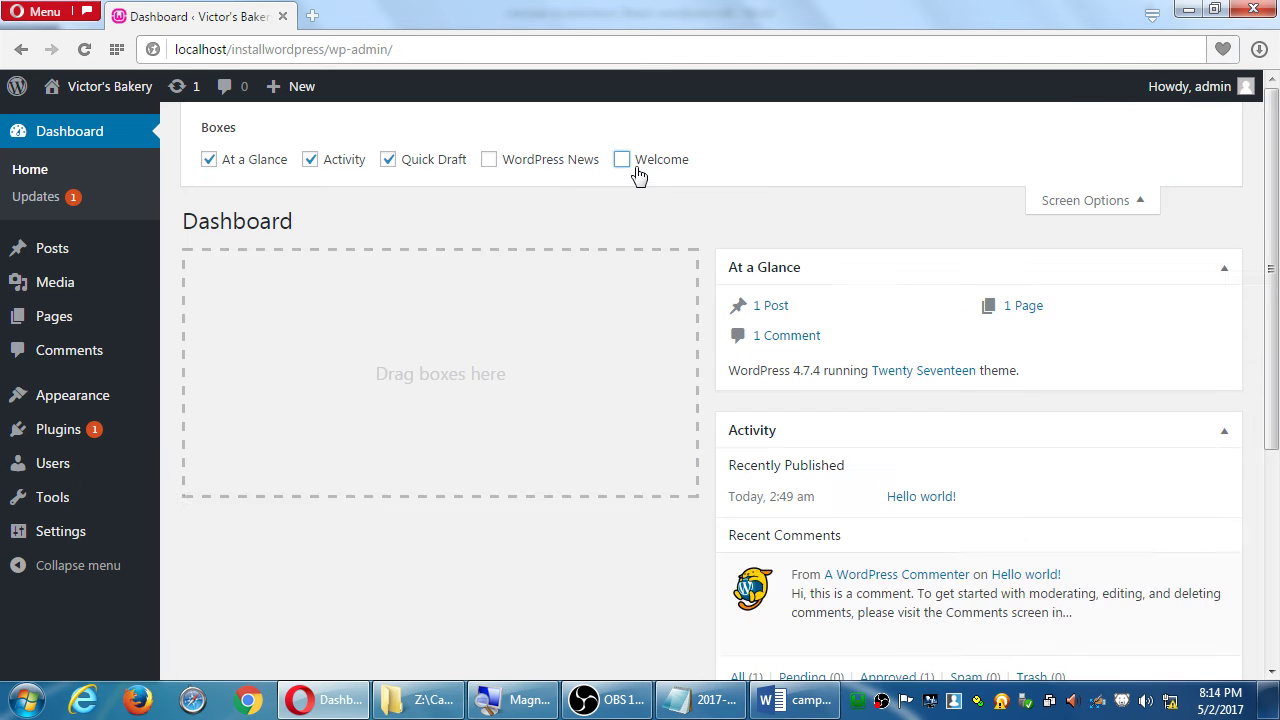
{"action": "left_click", "coordinate": [388, 160]}
{"action": "left_click", "coordinate": [326, 162]}
{"action": "left_click", "coordinate": [256, 164]}
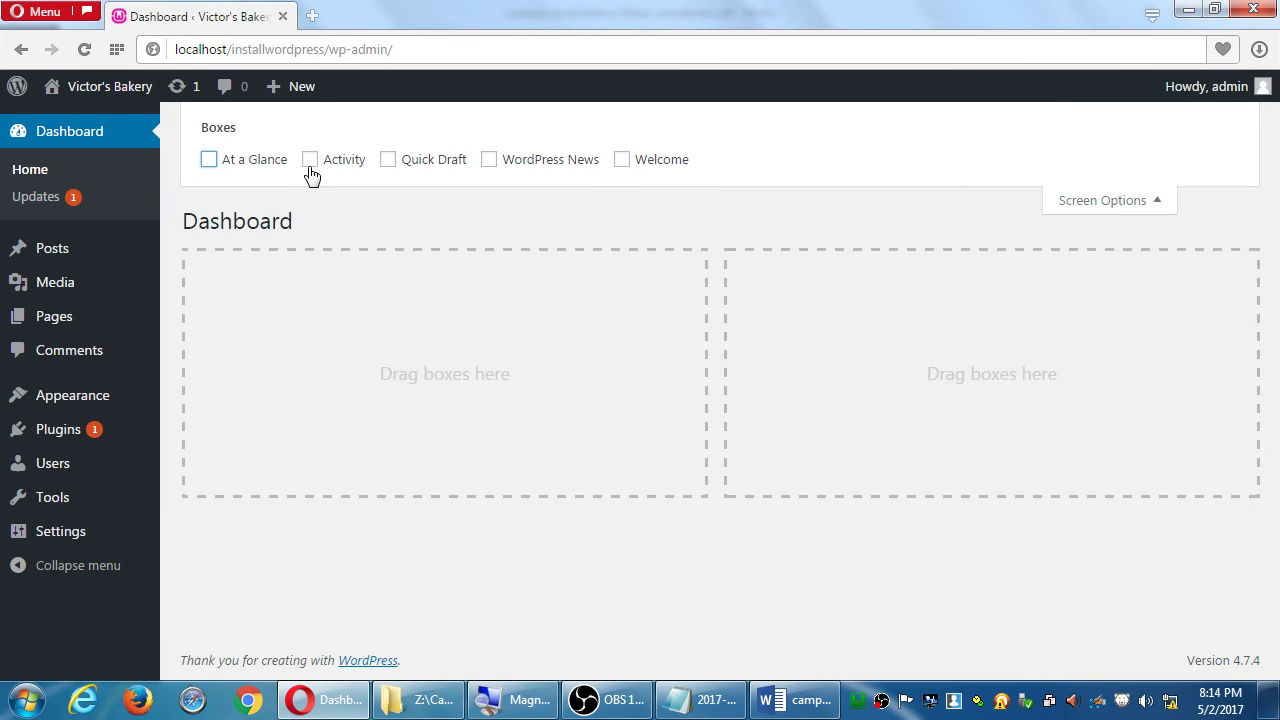
{"action": "left_click", "coordinate": [648, 165]}
{"action": "left_click", "coordinate": [488, 170]}
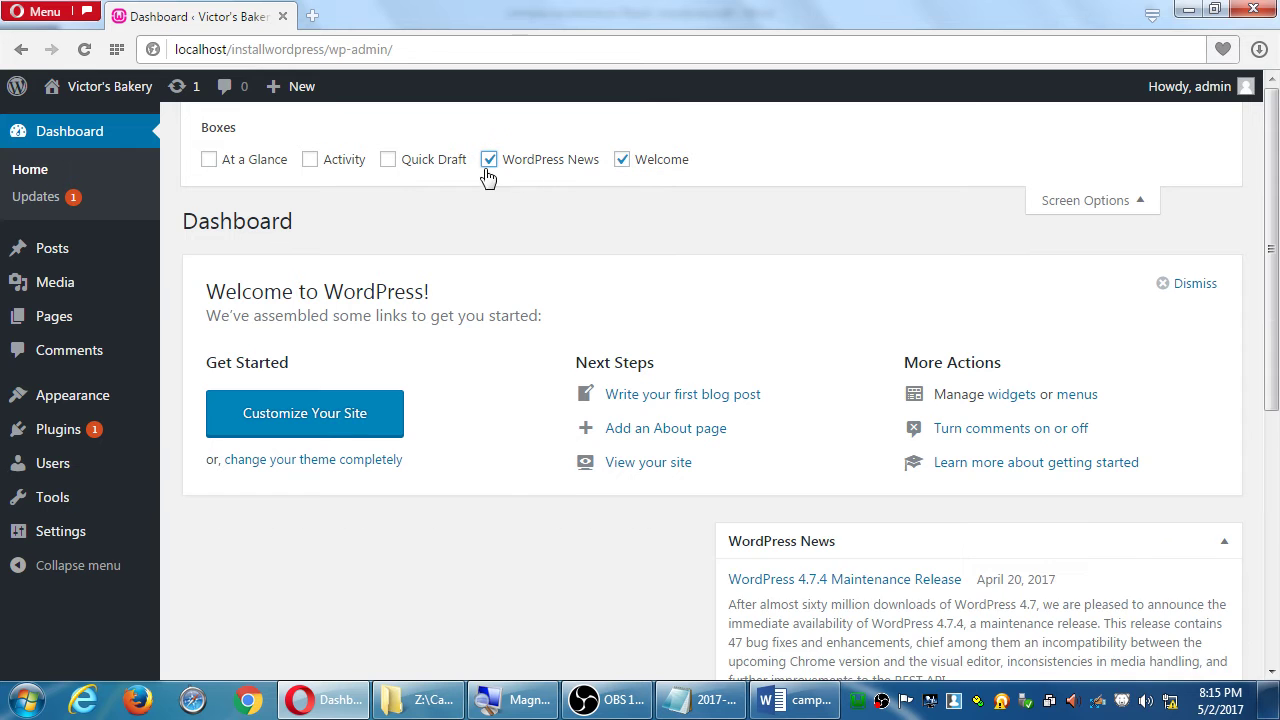
{"action": "left_click", "coordinate": [414, 170]}
{"action": "left_click", "coordinate": [343, 170]}
{"action": "left_click", "coordinate": [262, 163]}
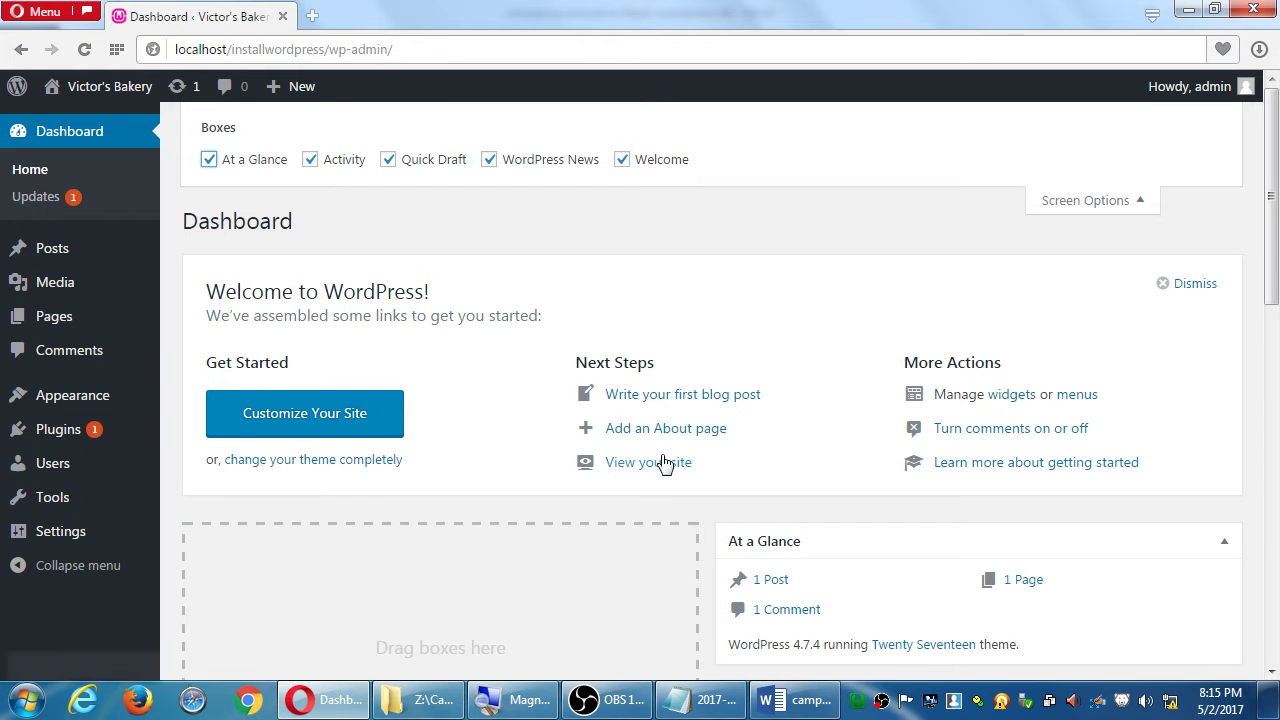
{"action": "scroll", "coordinate": [663, 455], "scroll_direction": "down", "scroll_amount": 7}
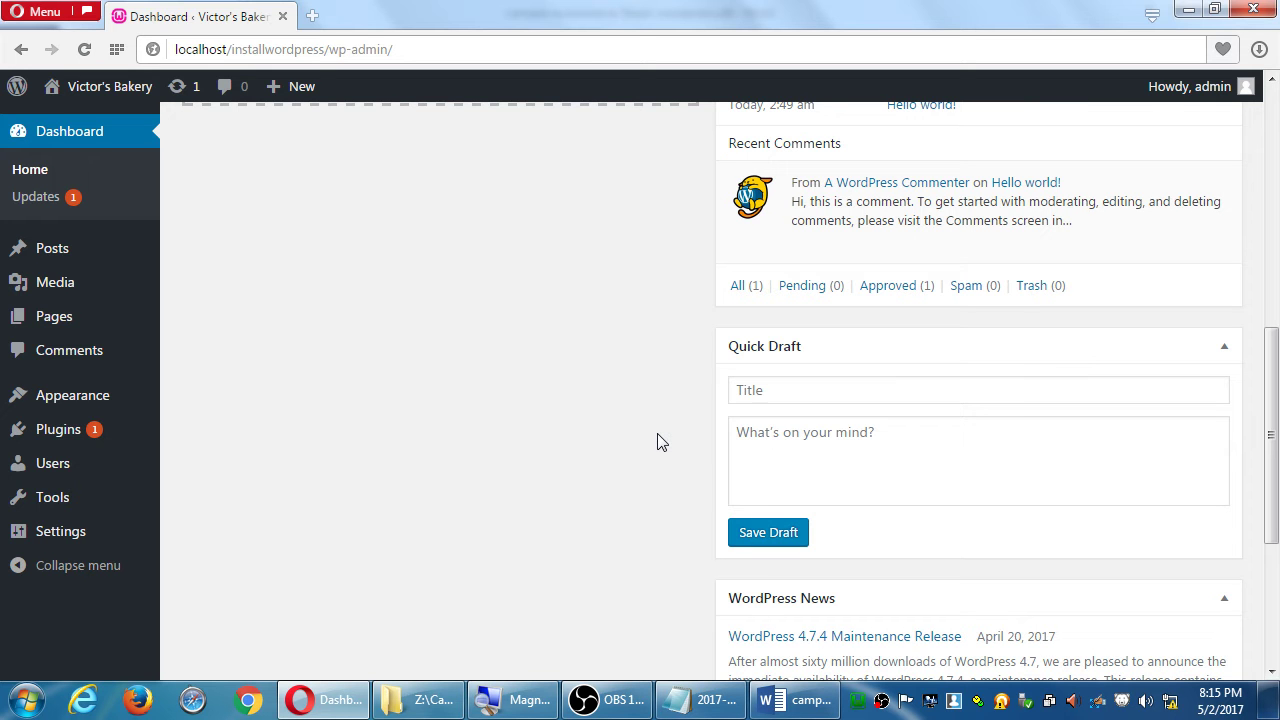
{"action": "scroll", "coordinate": [766, 426], "scroll_direction": "up", "scroll_amount": 4}
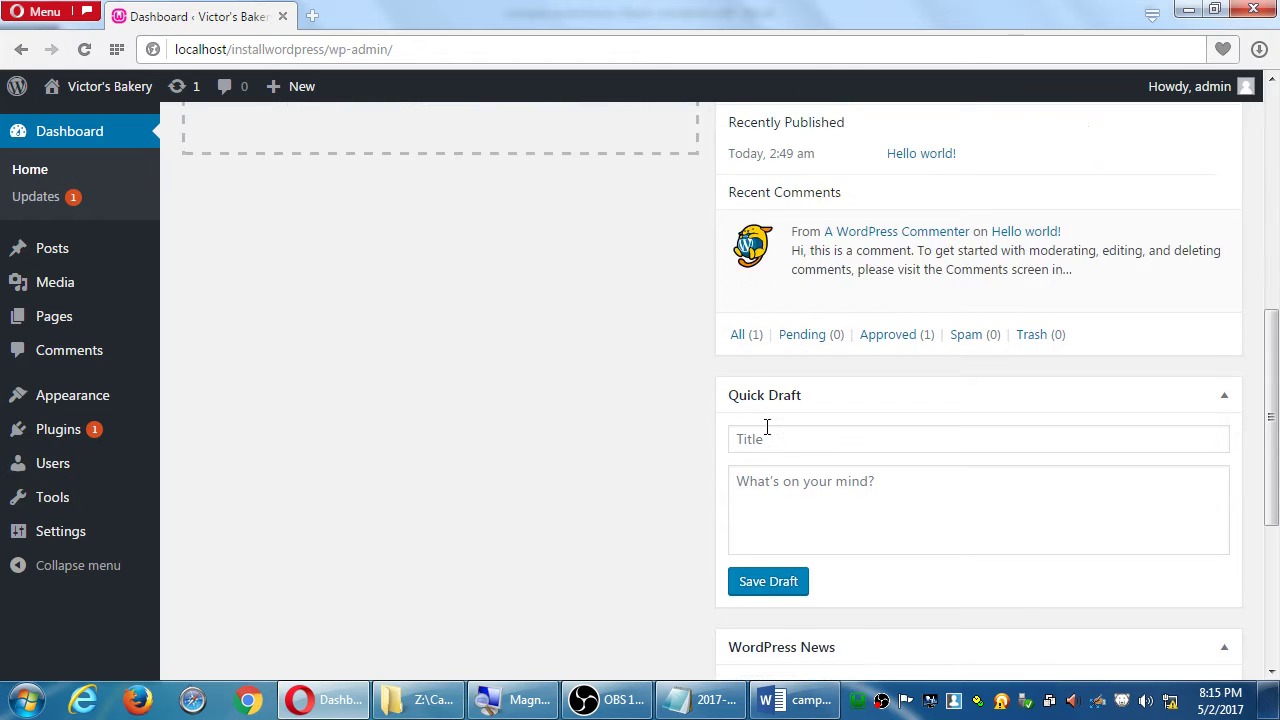
Move Activity into the left column, hide WordPress News, and open the Dashboard Help overview.
{"action": "left_click_drag", "start_coordinate": [814, 403], "coordinate": [330, 245]}
{"action": "scroll", "coordinate": [1106, 403], "scroll_direction": "up", "scroll_amount": 3}
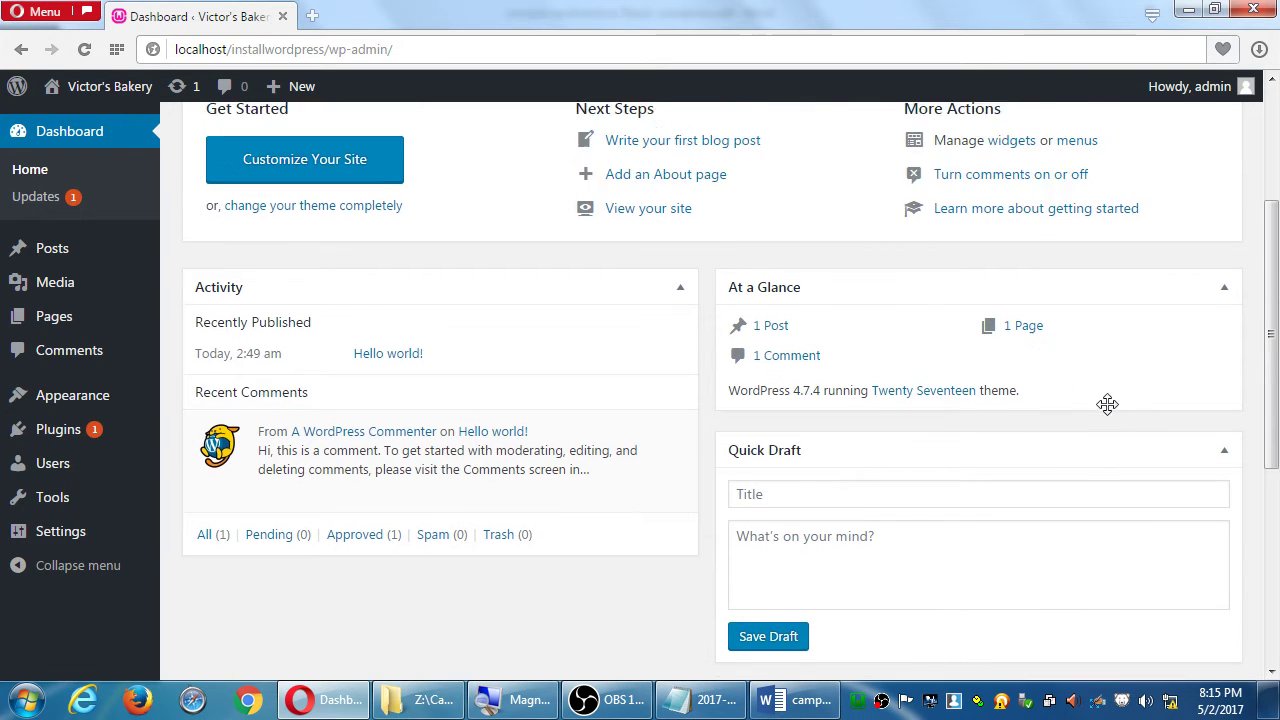
{"action": "left_click", "coordinate": [477, 137]}
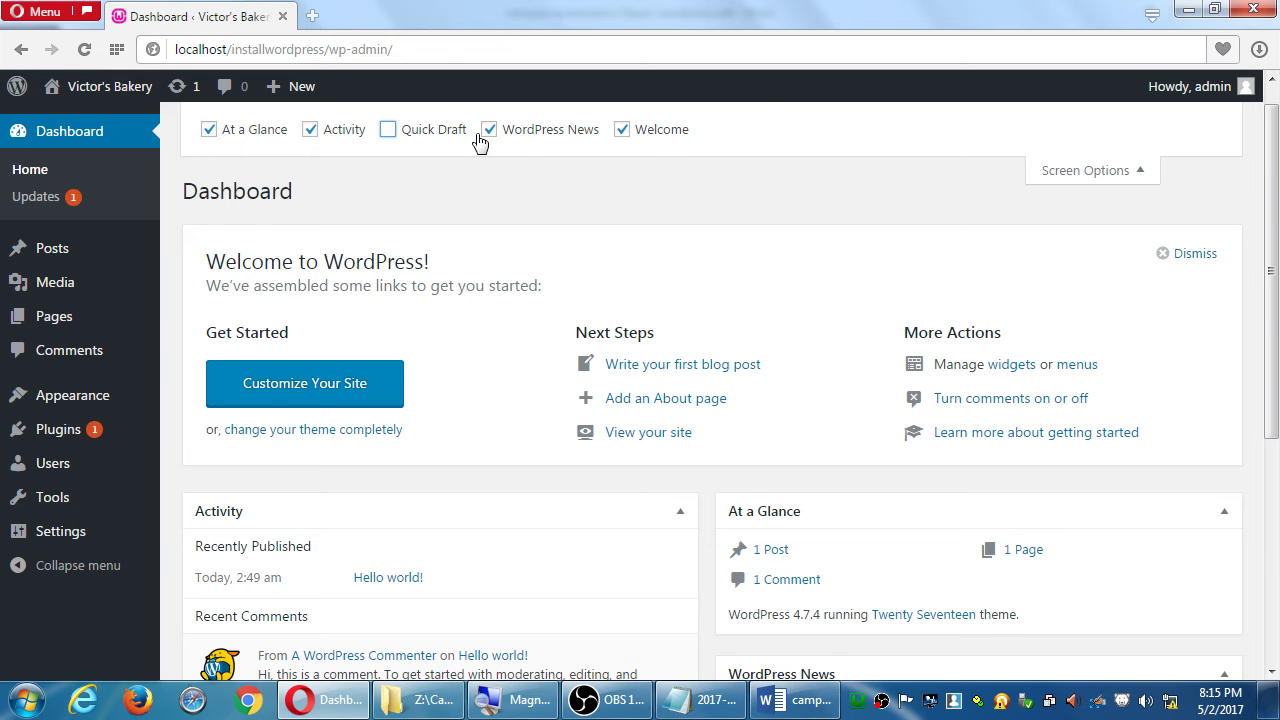
{"action": "left_click", "coordinate": [452, 137]}
{"action": "left_click", "coordinate": [501, 140]}
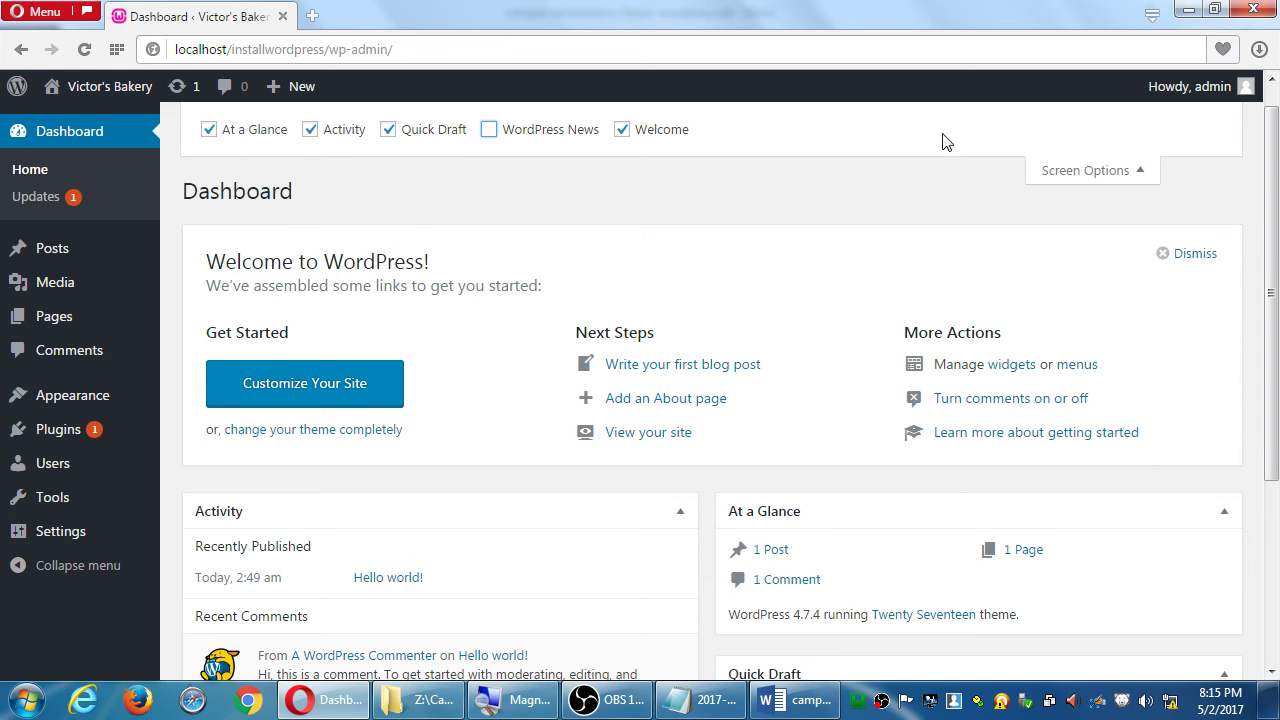
{"action": "left_click", "coordinate": [1069, 174]}
{"action": "left_click", "coordinate": [1205, 120]}
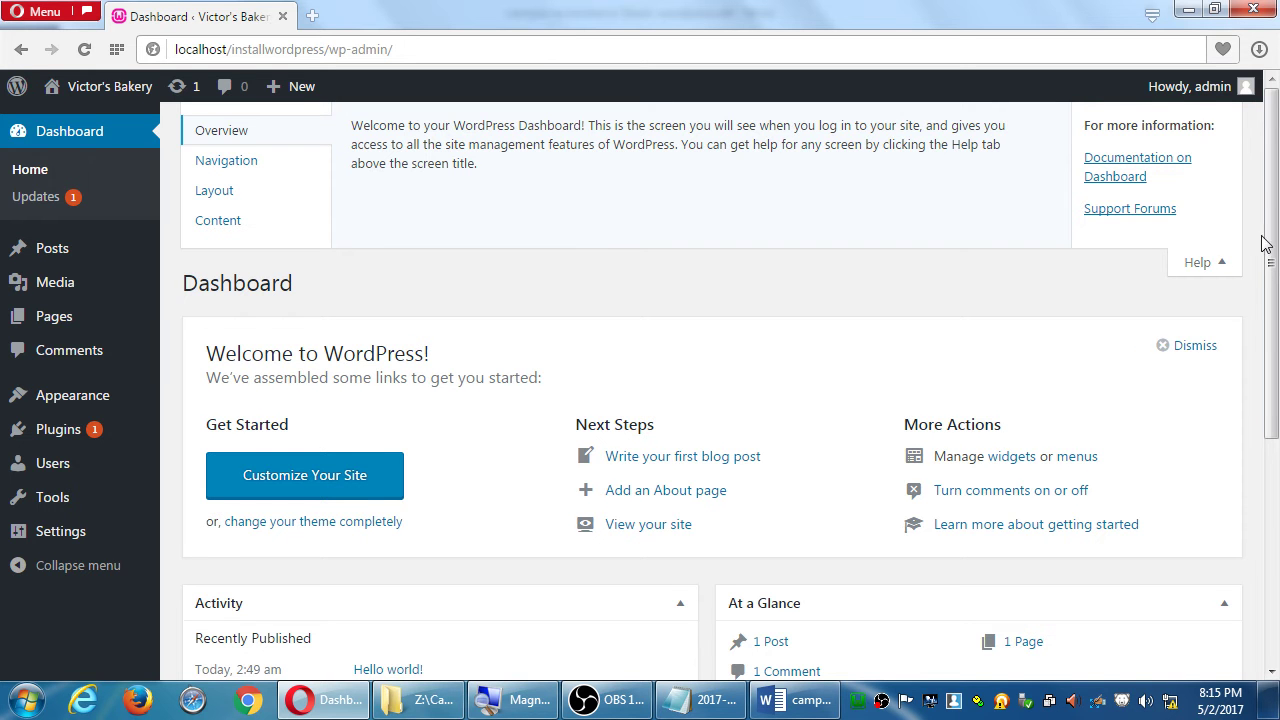
Open the 'Documentation on Dashboard' Codex page from Help in a new tab and switch to it.
{"action": "left_click", "coordinate": [1218, 261]}
{"action": "left_click", "coordinate": [1205, 117]}
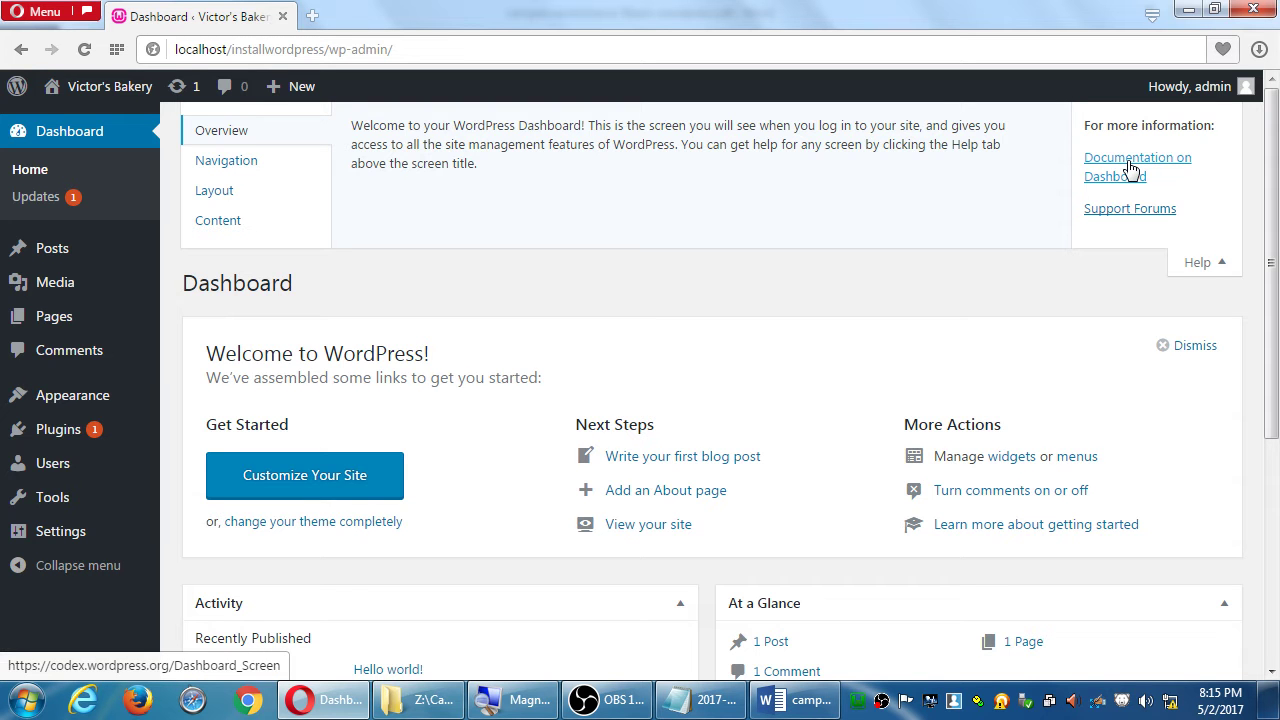
{"action": "left_click", "coordinate": [1130, 168]}
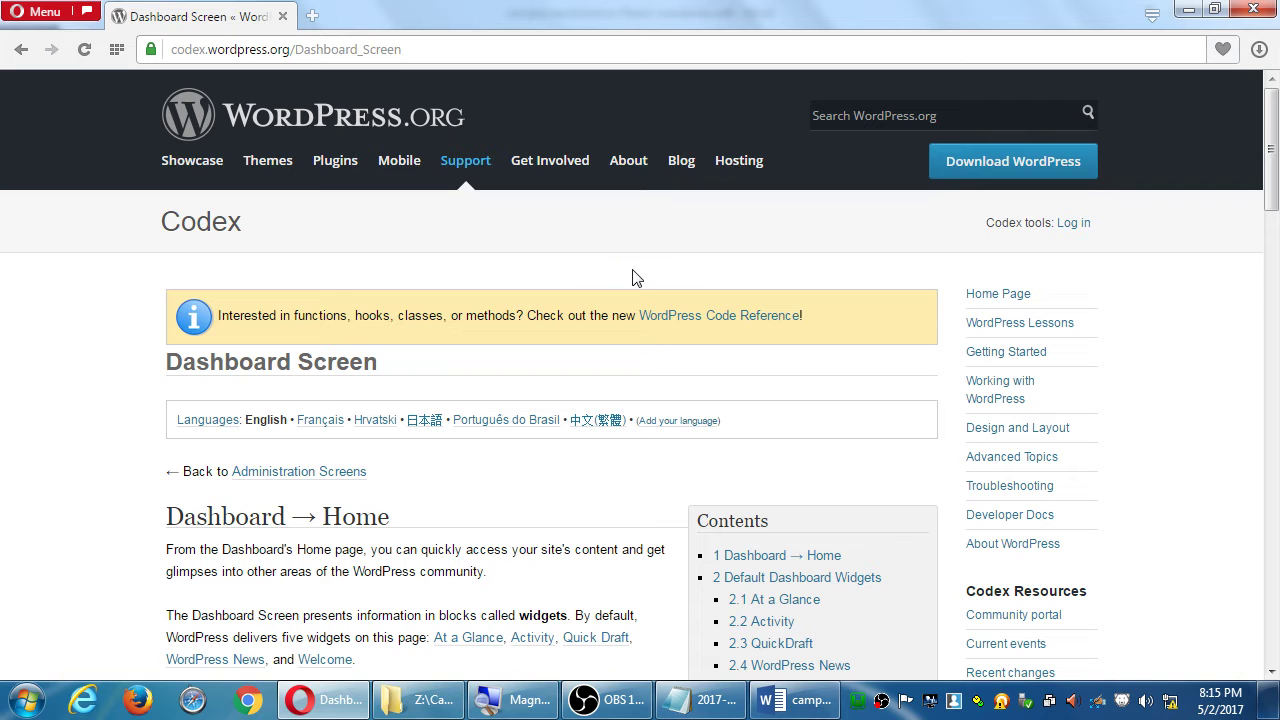
{"action": "key", "text": "alt+Left"}
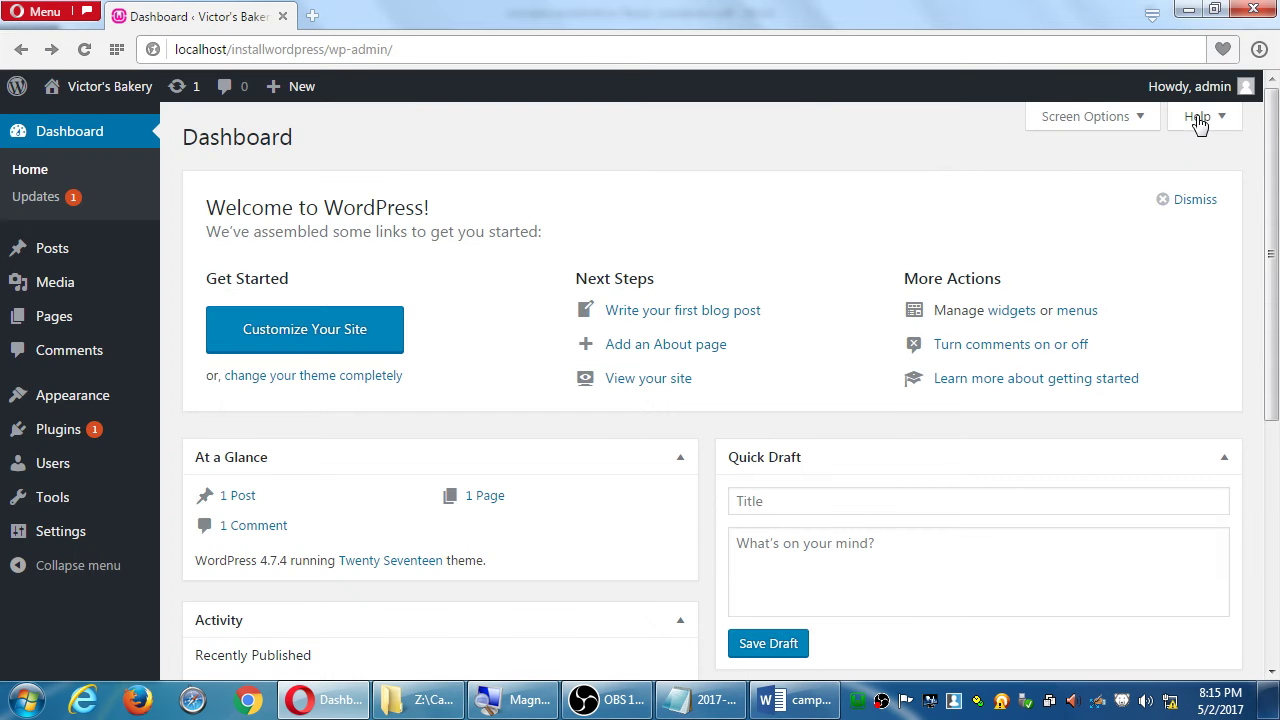
{"action": "left_click", "coordinate": [1198, 119]}
{"action": "middle_click", "coordinate": [1137, 160]}
{"action": "left_click", "coordinate": [408, 17]}
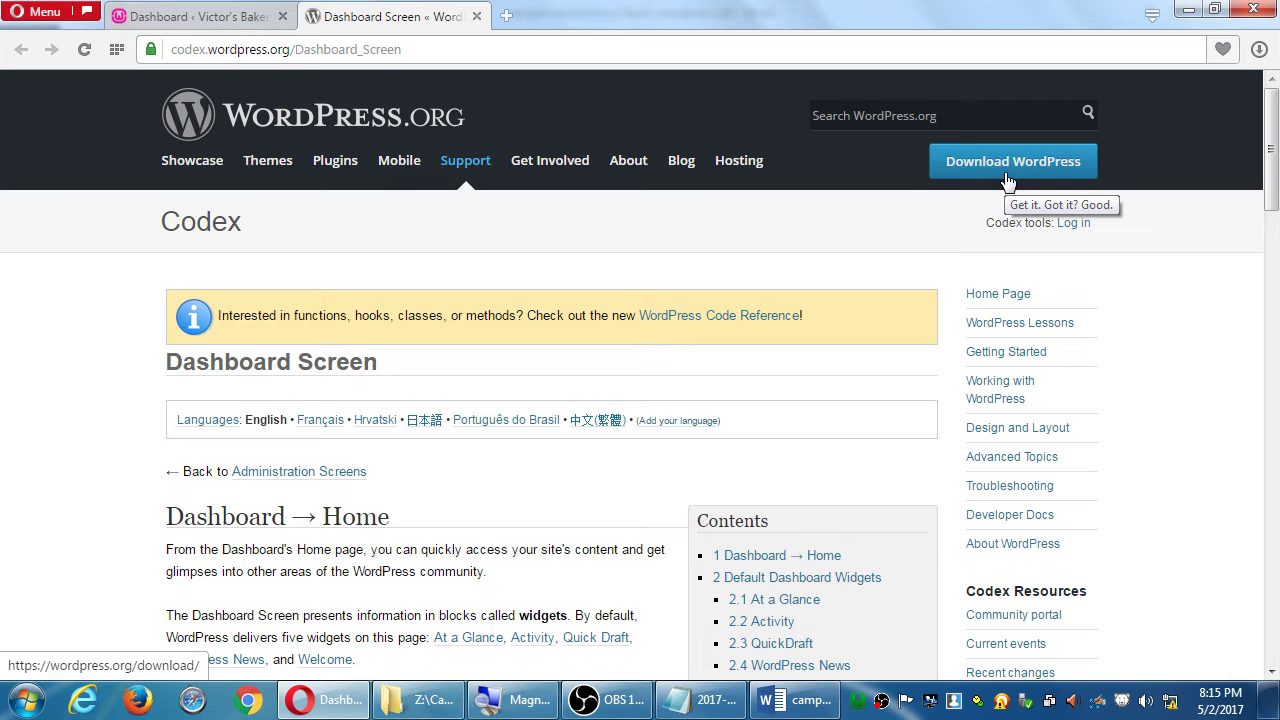
{"action": "left_click", "coordinate": [440, 130]}
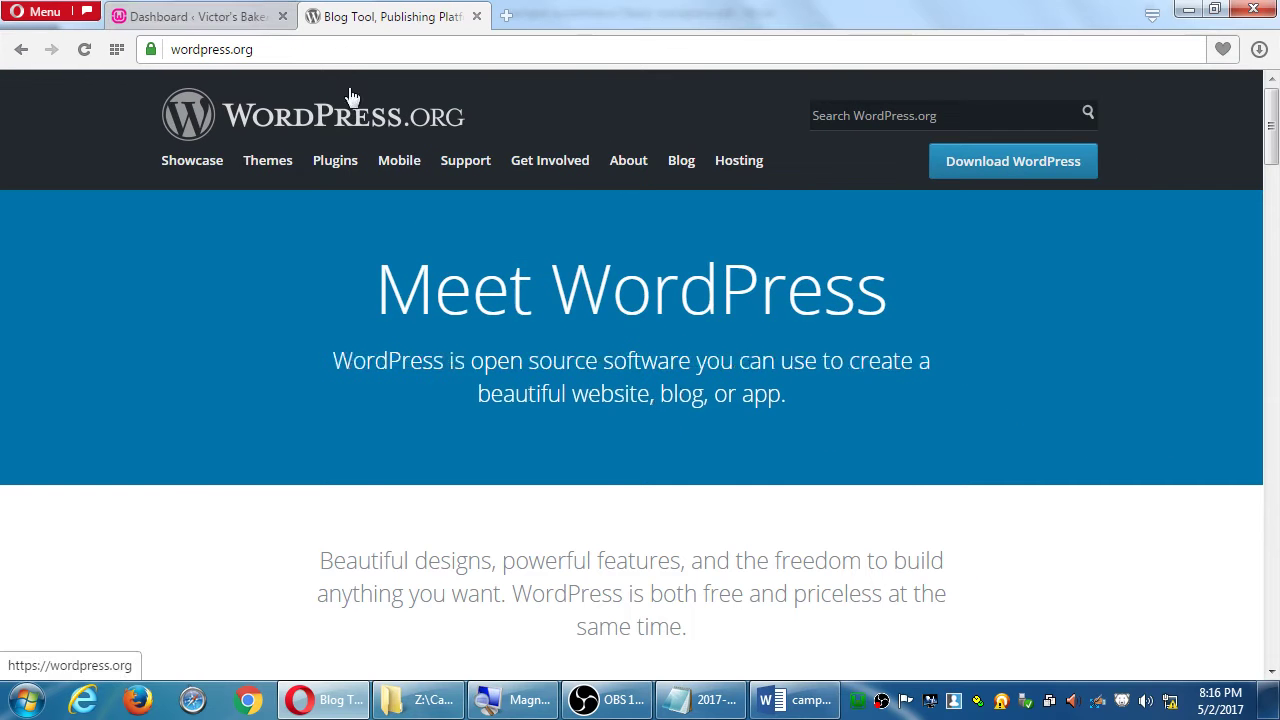
{"action": "left_click", "coordinate": [475, 33]}
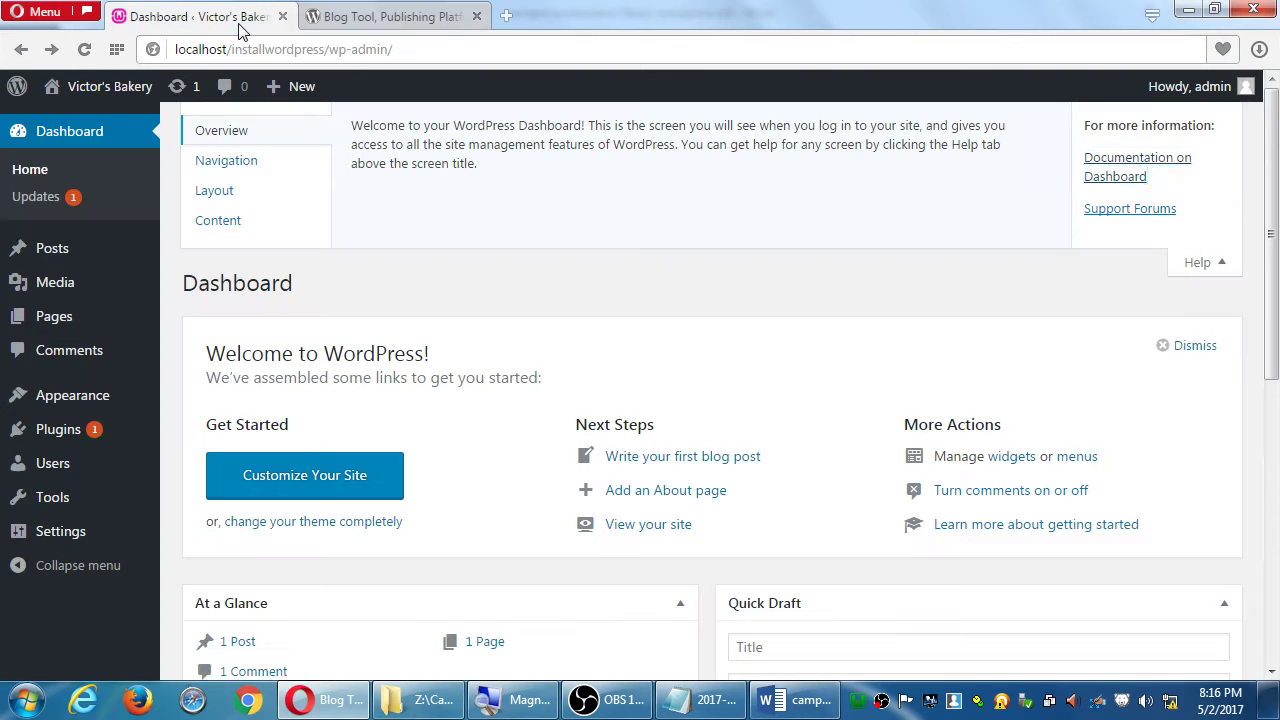
{"action": "left_click", "coordinate": [1205, 264]}
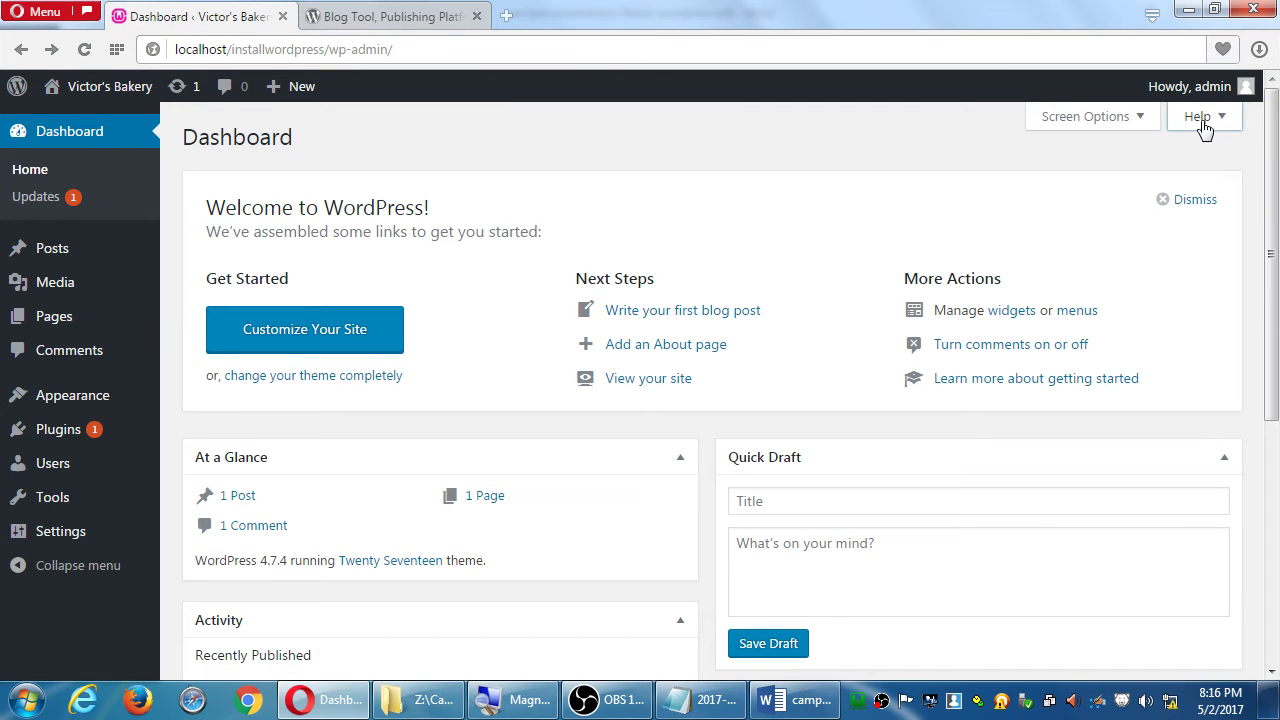
{"action": "left_click", "coordinate": [1148, 131]}
{"action": "left_click", "coordinate": [1125, 205]}
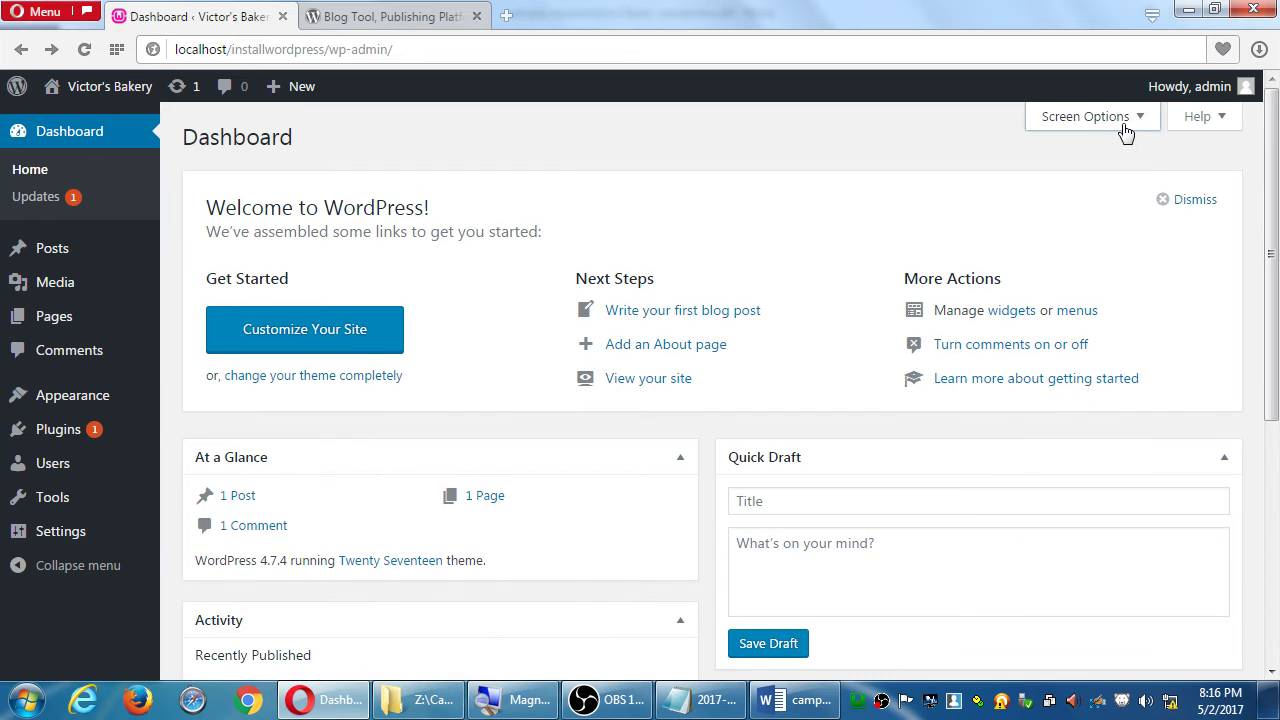
{"action": "left_click", "coordinate": [1123, 129]}
{"action": "left_click", "coordinate": [1108, 200]}
{"action": "left_click", "coordinate": [1113, 120]}
{"action": "left_click", "coordinate": [1095, 202]}
{"action": "left_click", "coordinate": [1199, 124]}
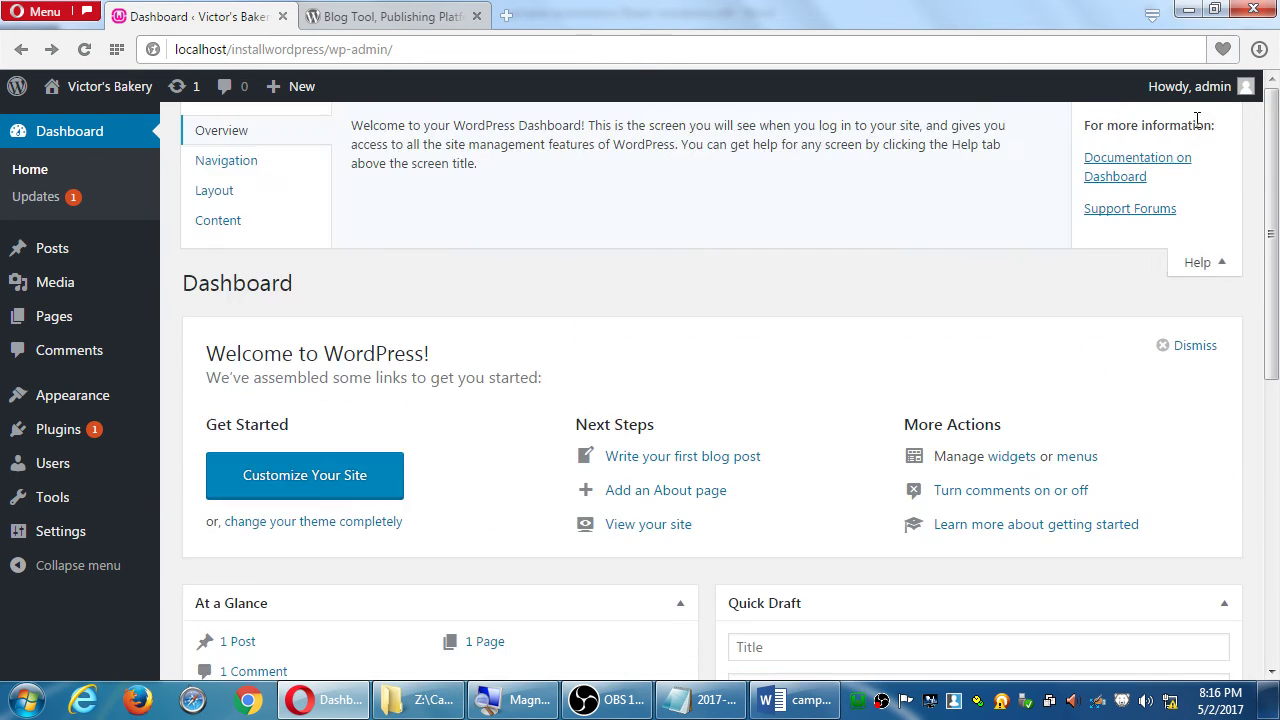
{"action": "left_click", "coordinate": [1207, 259]}
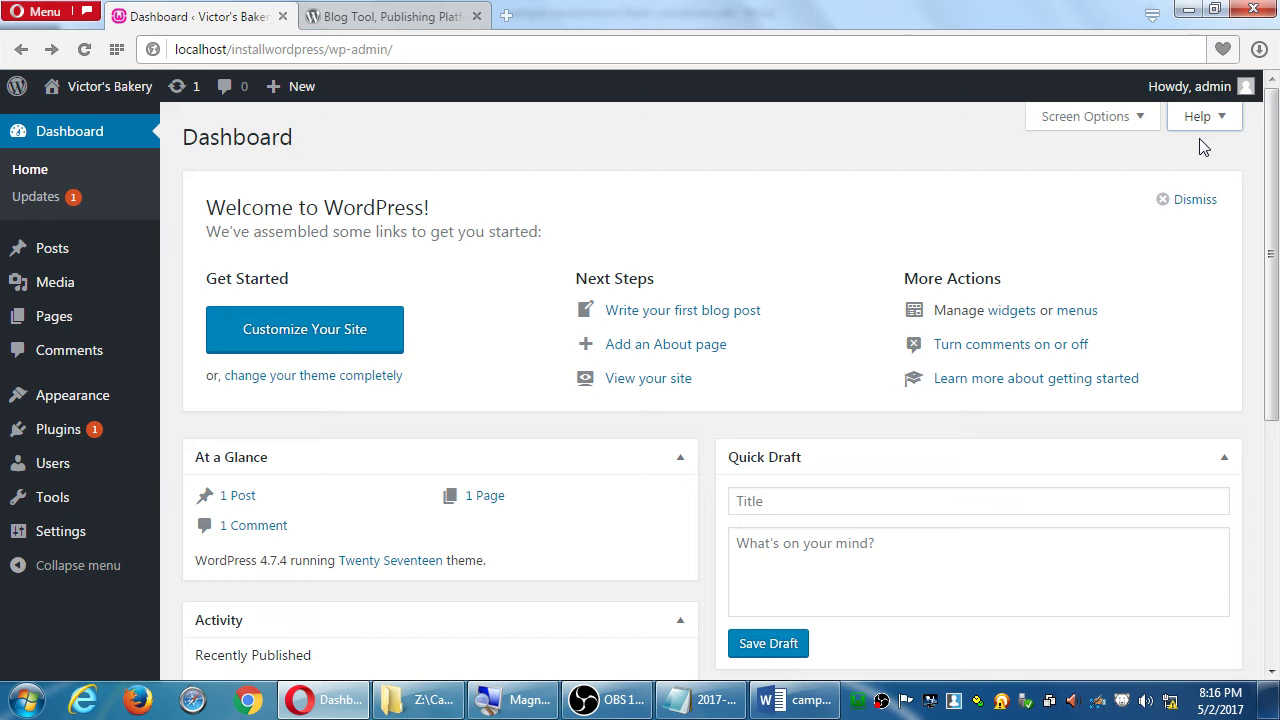
{"action": "left_click", "coordinate": [356, 17]}
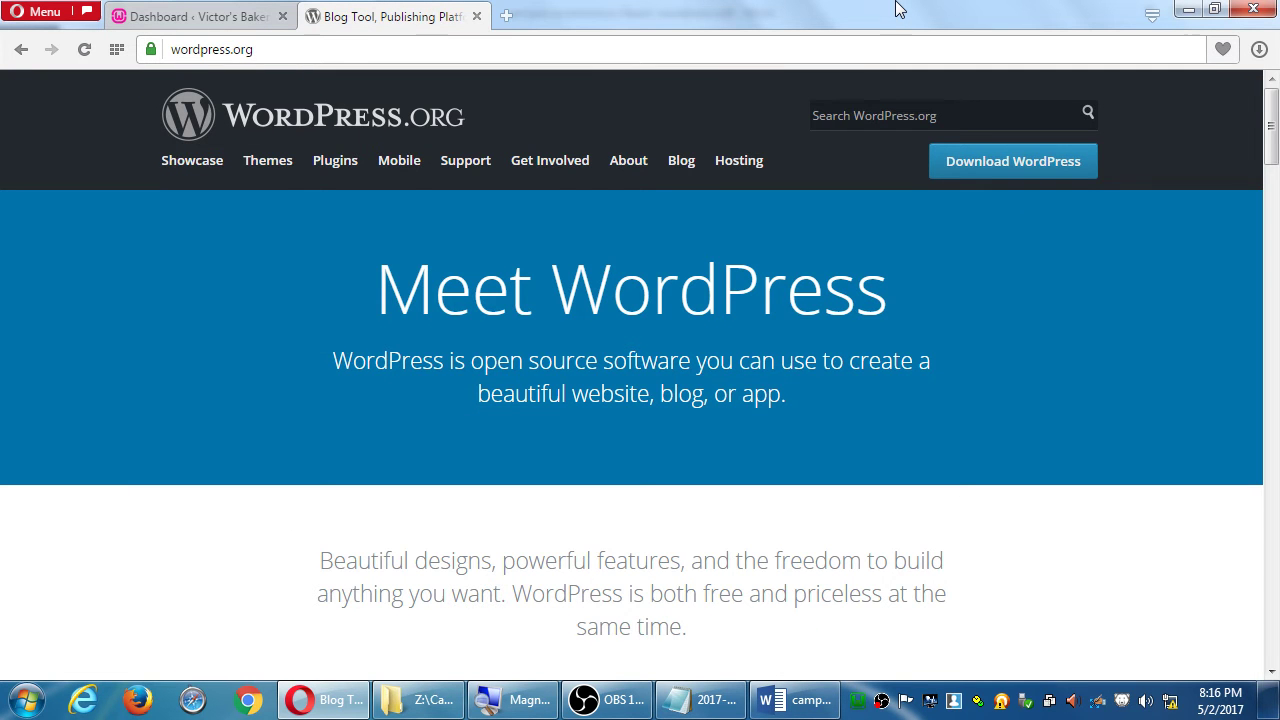
{"action": "mouse_move", "coordinate": [474, 177]}
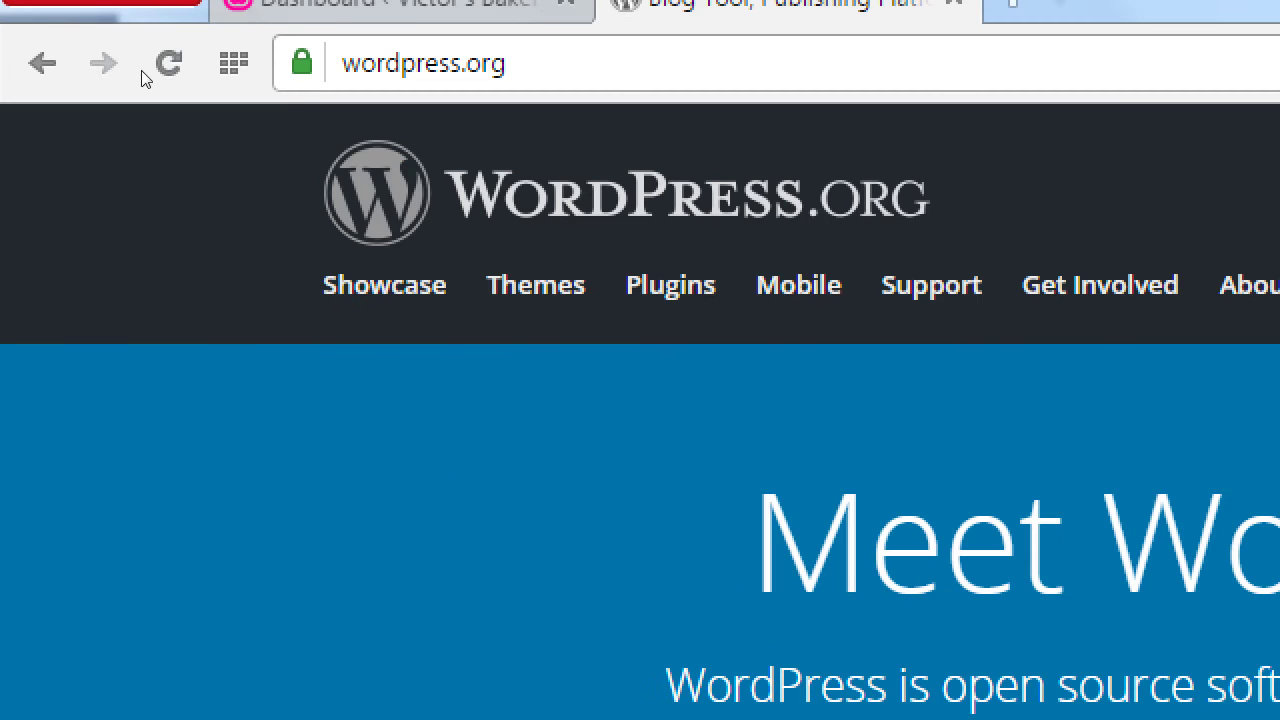
{"action": "mouse_move", "coordinate": [468, 172]}
{"action": "key", "text": "ctrl+l"}
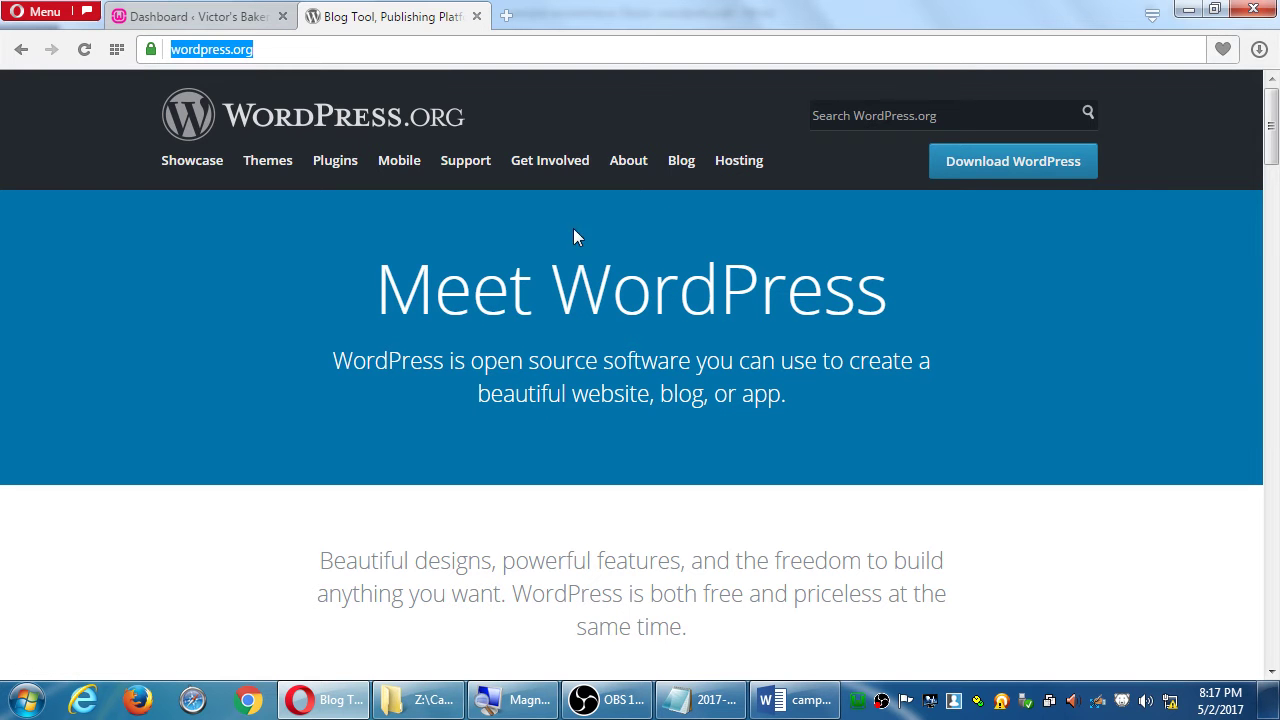
{"action": "mouse_move", "coordinate": [478, 178]}
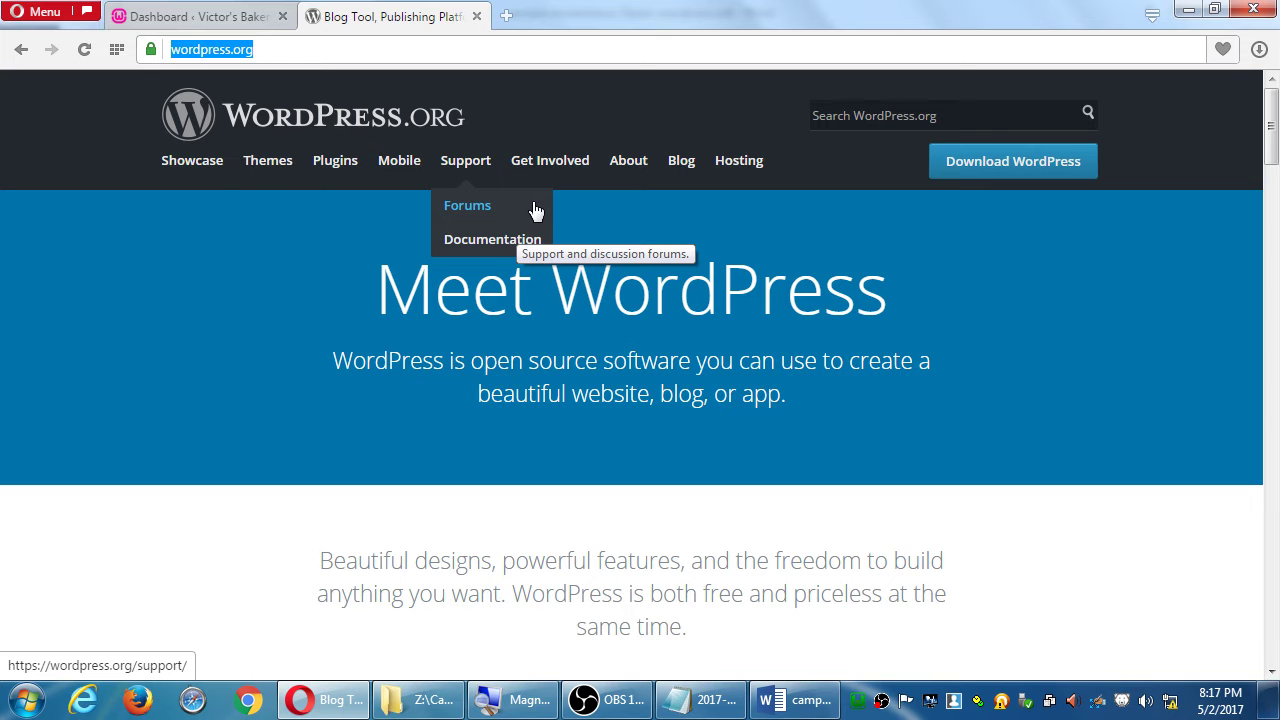
{"action": "left_click", "coordinate": [206, 130]}
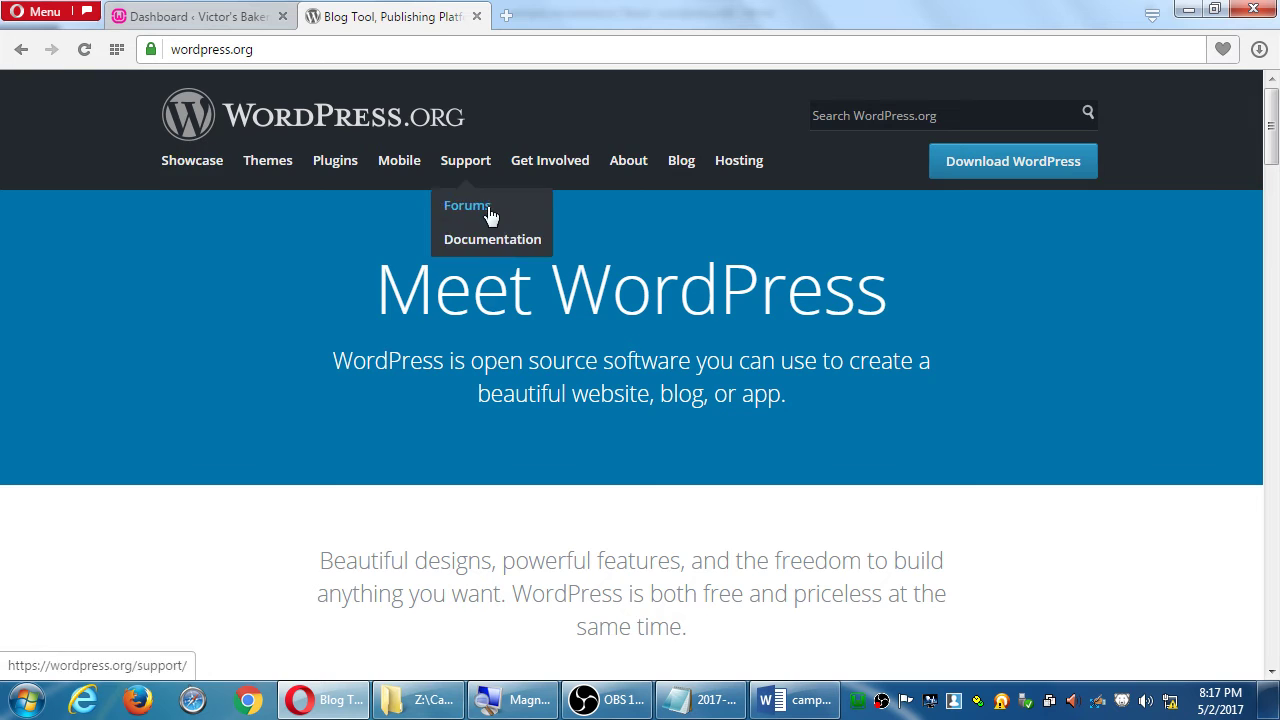
{"action": "scroll", "coordinate": [609, 366], "scroll_direction": "down", "scroll_amount": 10}
{"action": "scroll", "coordinate": [613, 375], "scroll_direction": "down", "scroll_amount": 15}
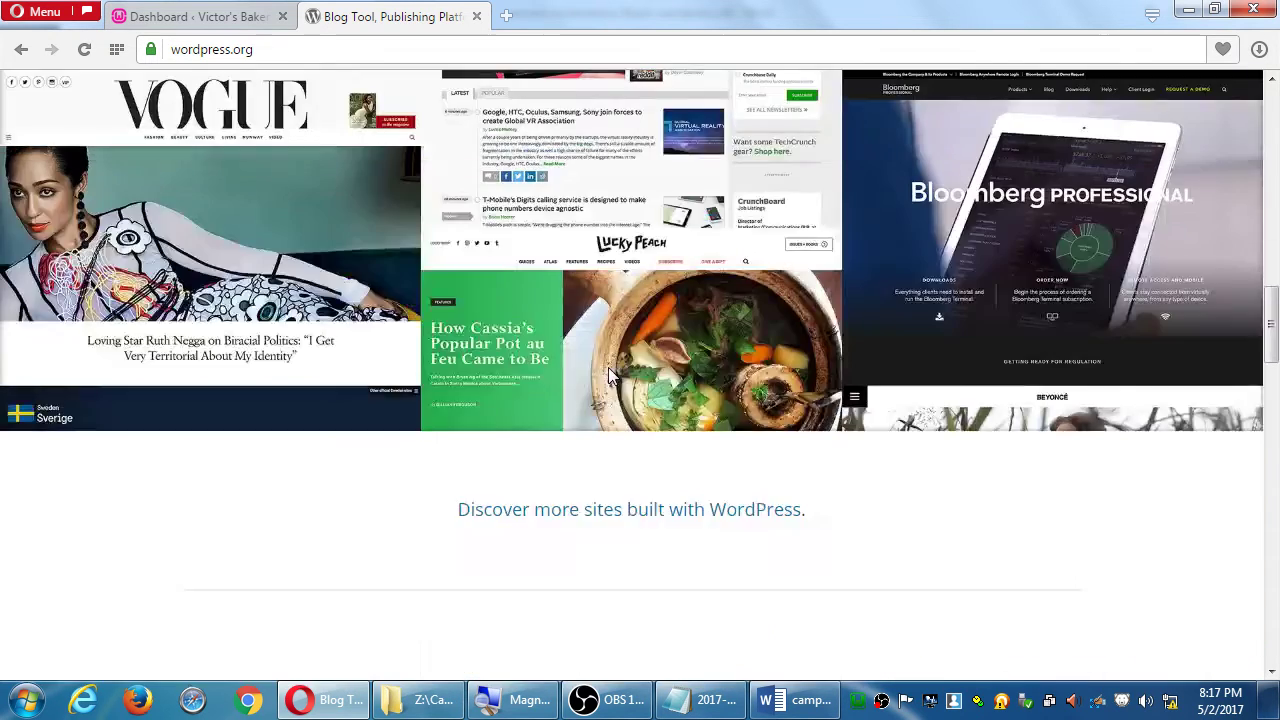
{"action": "scroll", "coordinate": [615, 372], "scroll_direction": "down", "scroll_amount": 6}
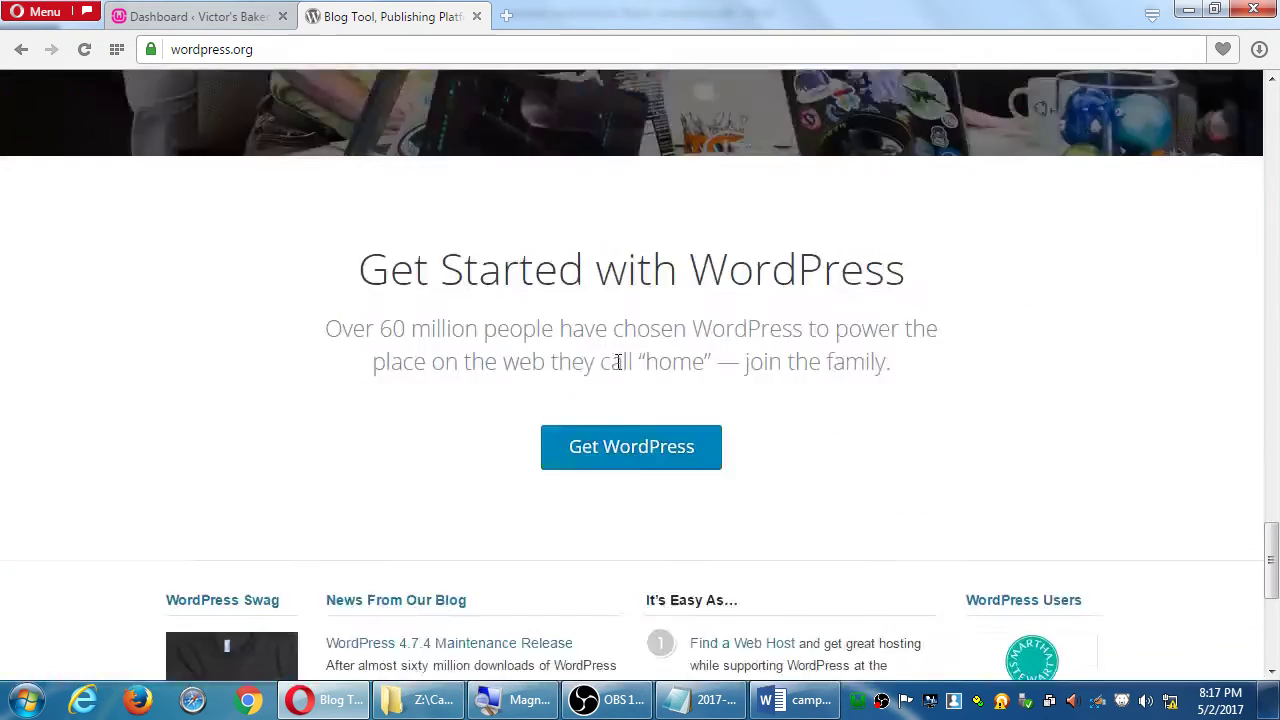
{"action": "scroll", "coordinate": [591, 354], "scroll_direction": "up", "scroll_amount": 1}
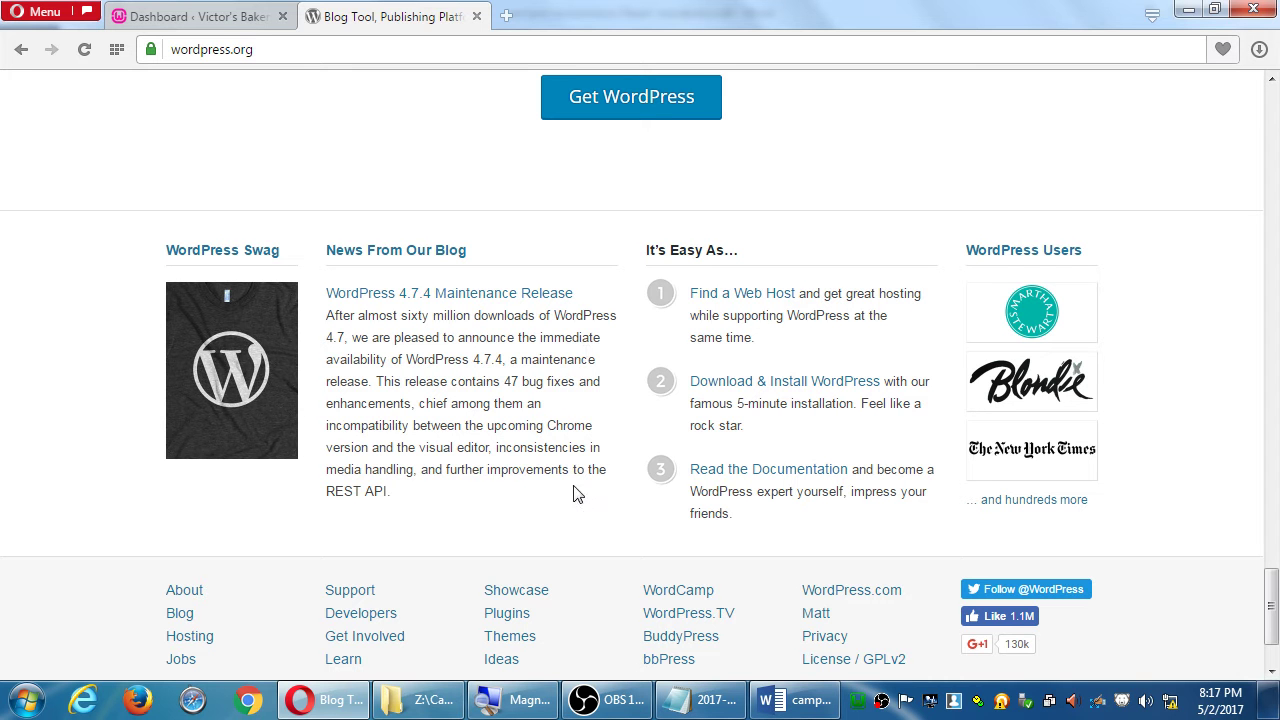
View the Posts list, then the Pages list with only Sample Page, and return to the Word notes.
{"action": "left_click", "coordinate": [243, 19]}
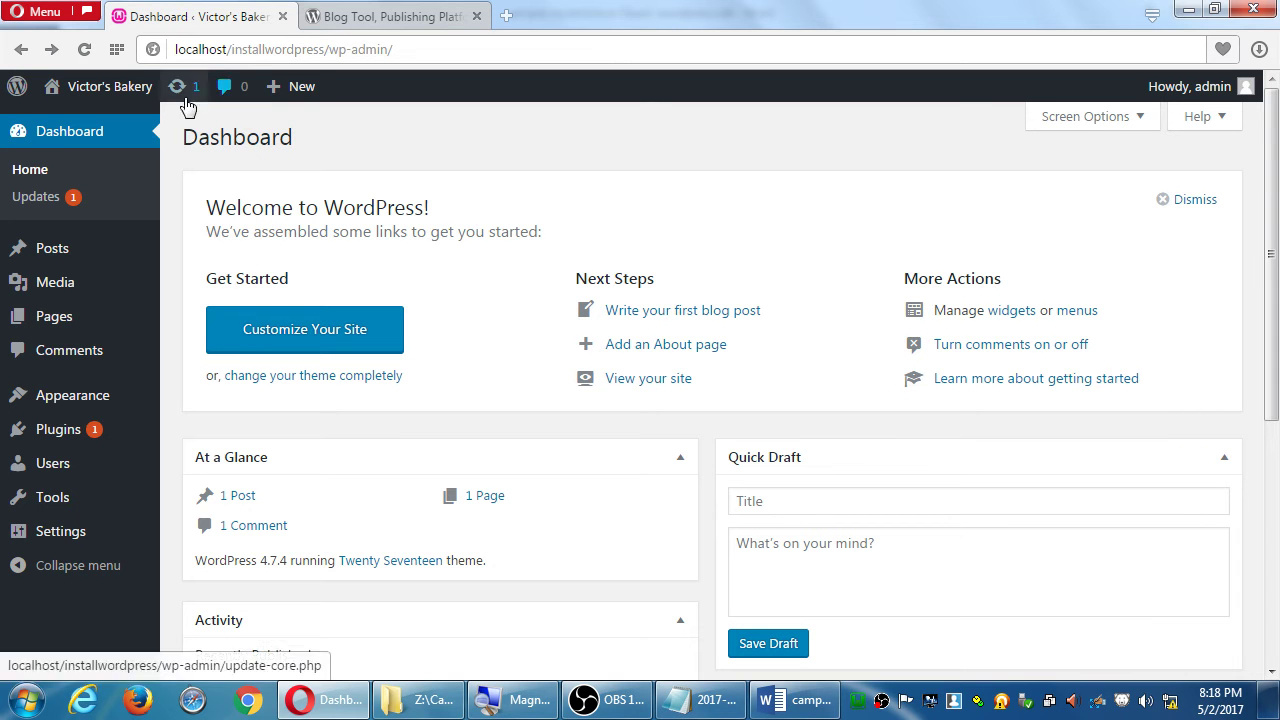
{"action": "left_click", "coordinate": [55, 244]}
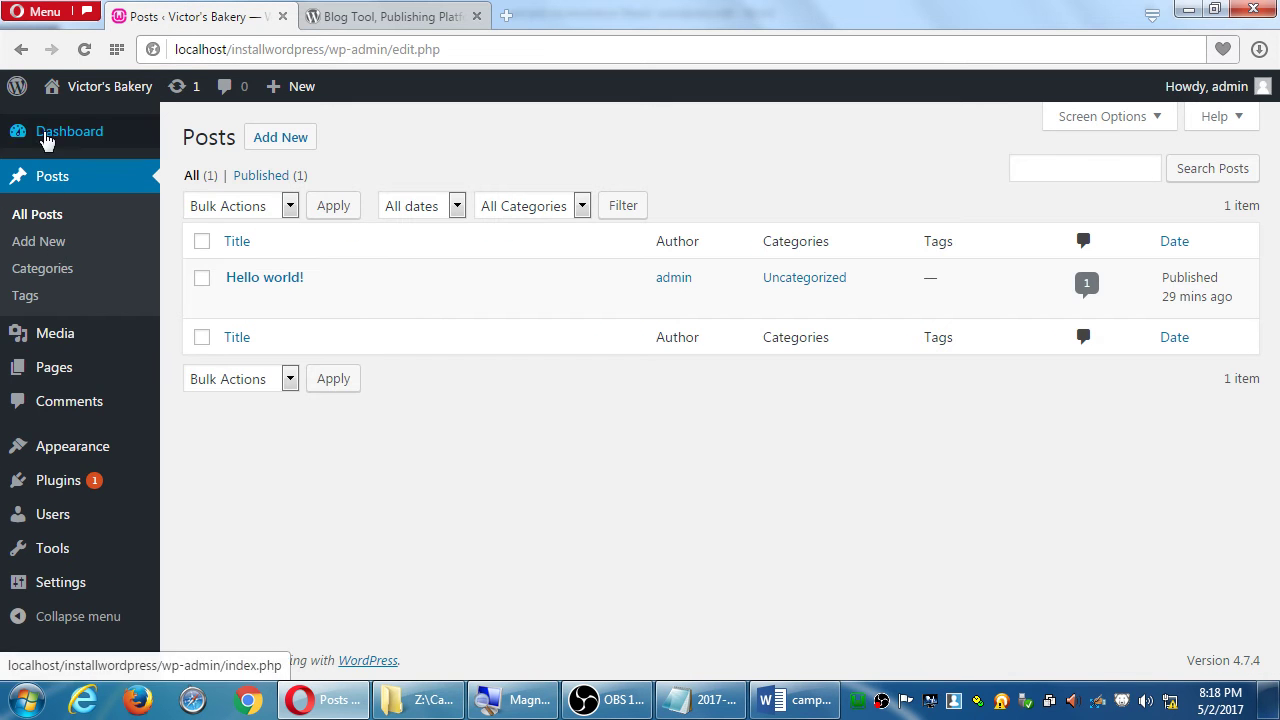
{"action": "mouse_move", "coordinate": [45, 140]}
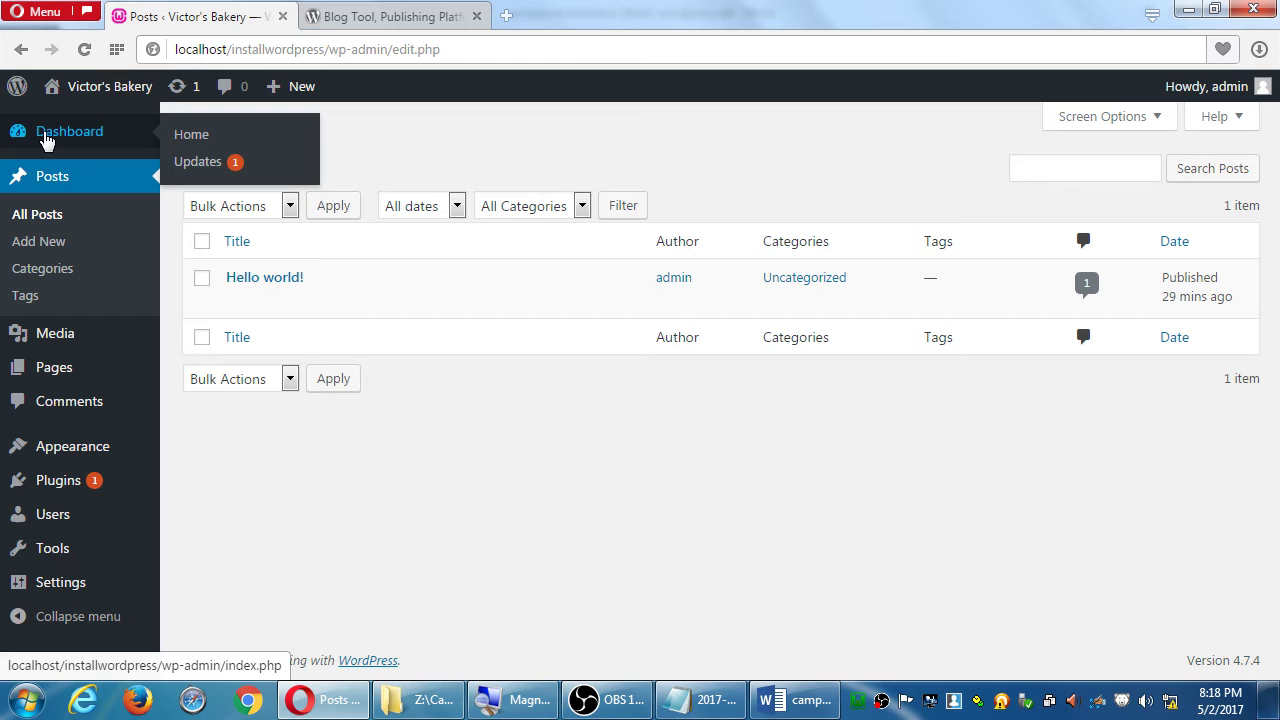
{"action": "left_click", "coordinate": [55, 378]}
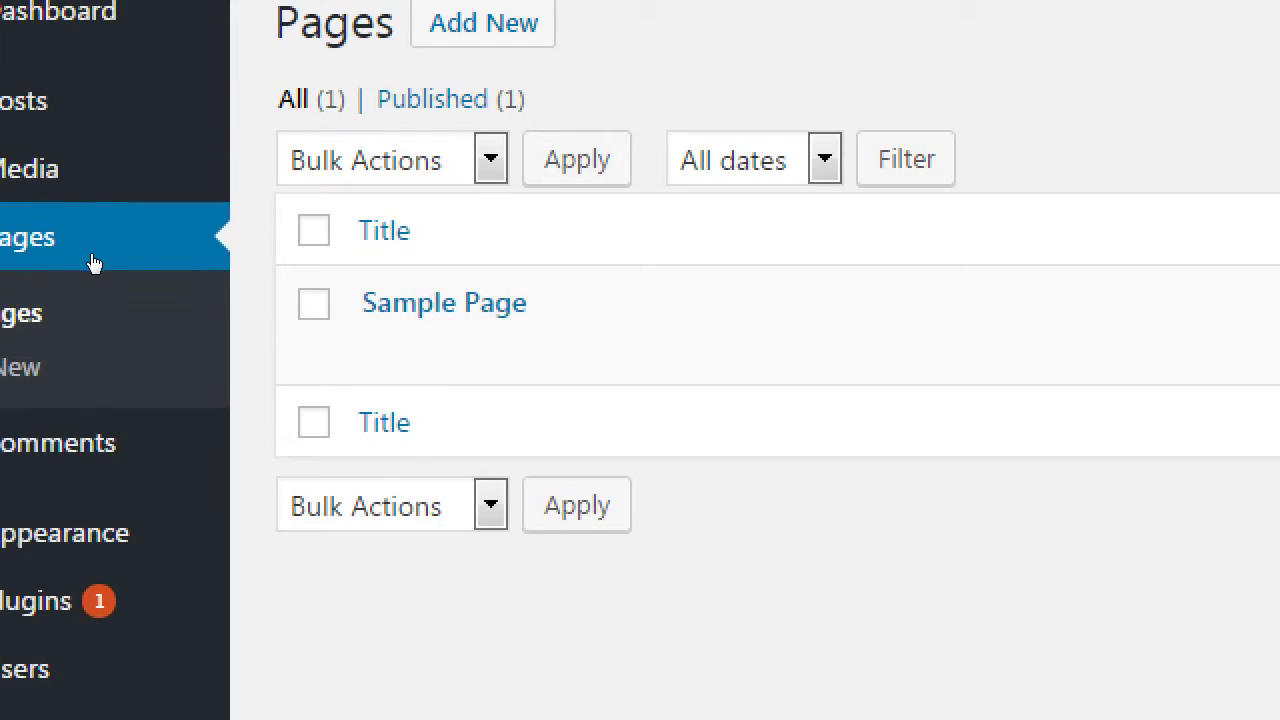
{"action": "mouse_move", "coordinate": [3, 90]}
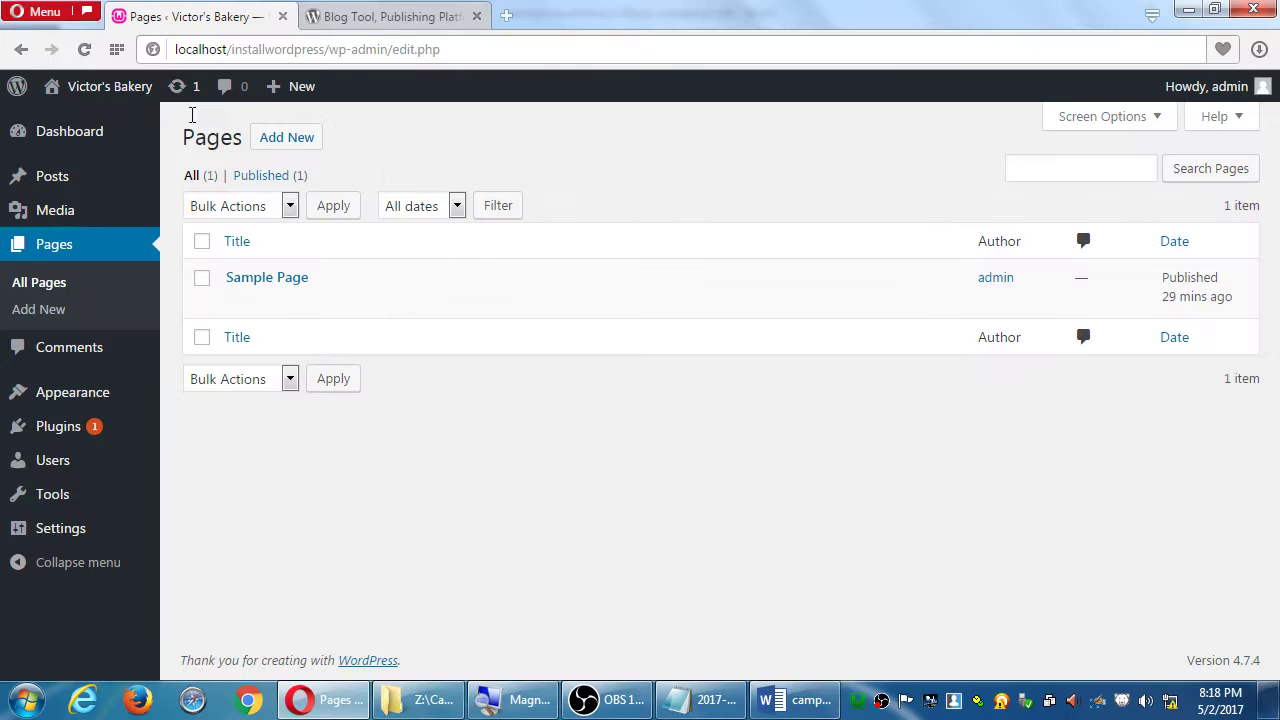
{"action": "left_click", "coordinate": [805, 700]}
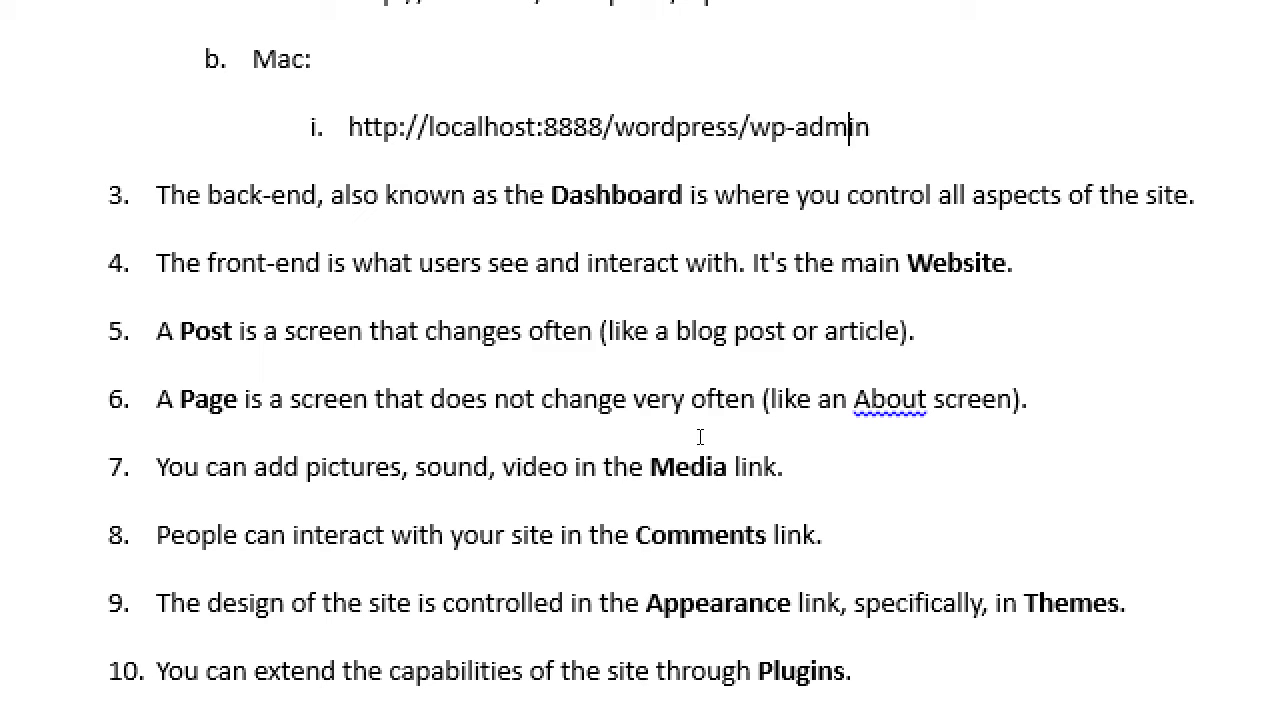
Highlight 'Post' and 'Page' in the Word notes, then go back to the WordPress admin.
{"action": "double_click", "coordinate": [206, 331]}
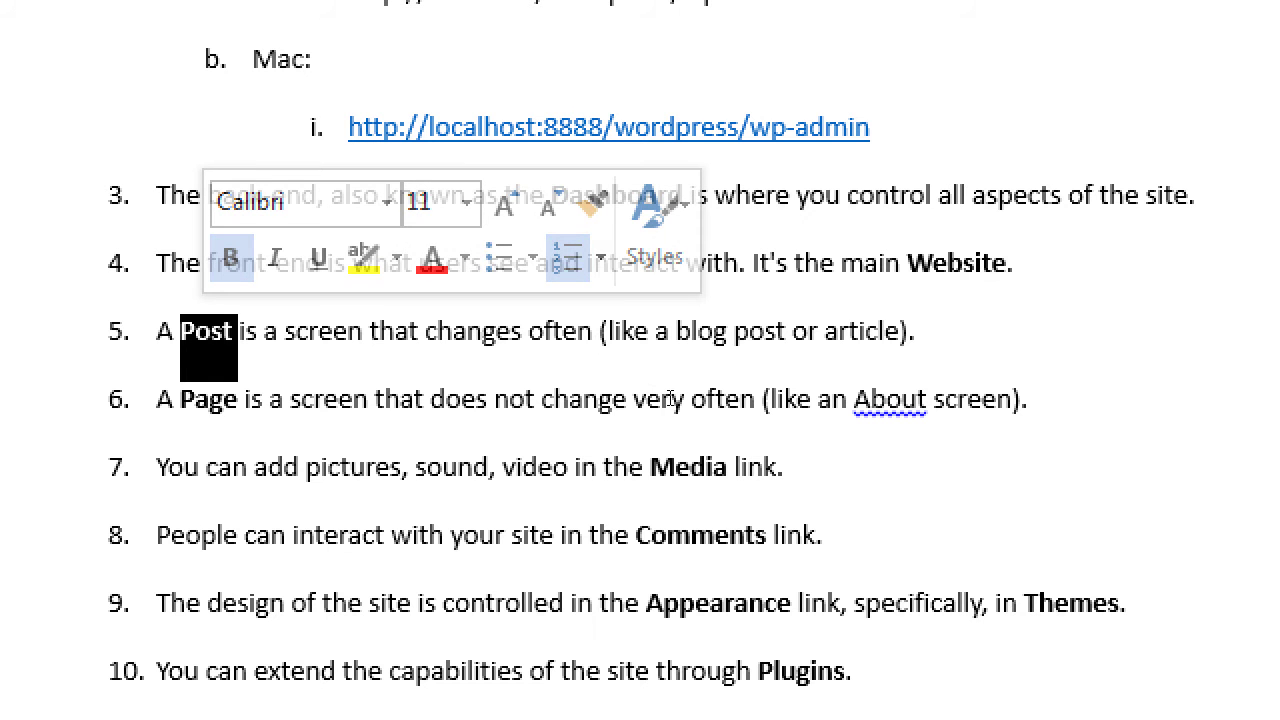
{"action": "double_click", "coordinate": [211, 399]}
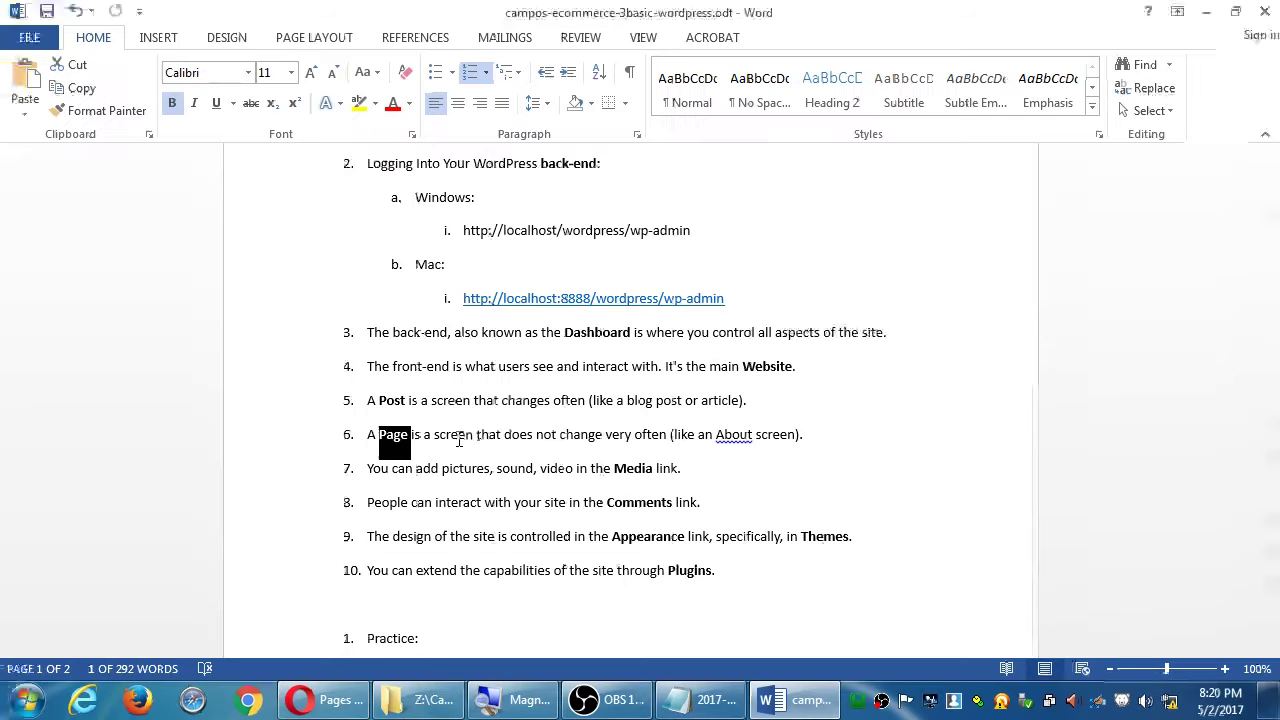
{"action": "left_click", "coordinate": [325, 700]}
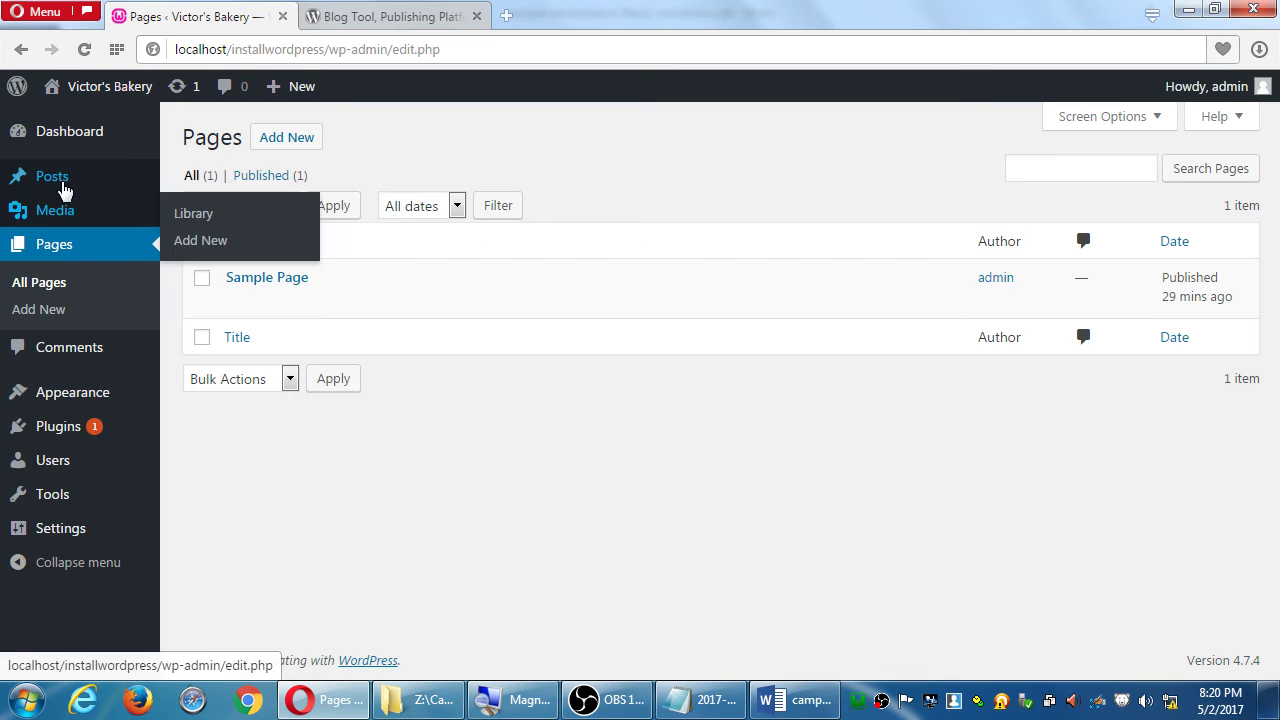
Go to Posts in the admin sidebar to add a new bakery post.
{"action": "left_click", "coordinate": [25, 188]}
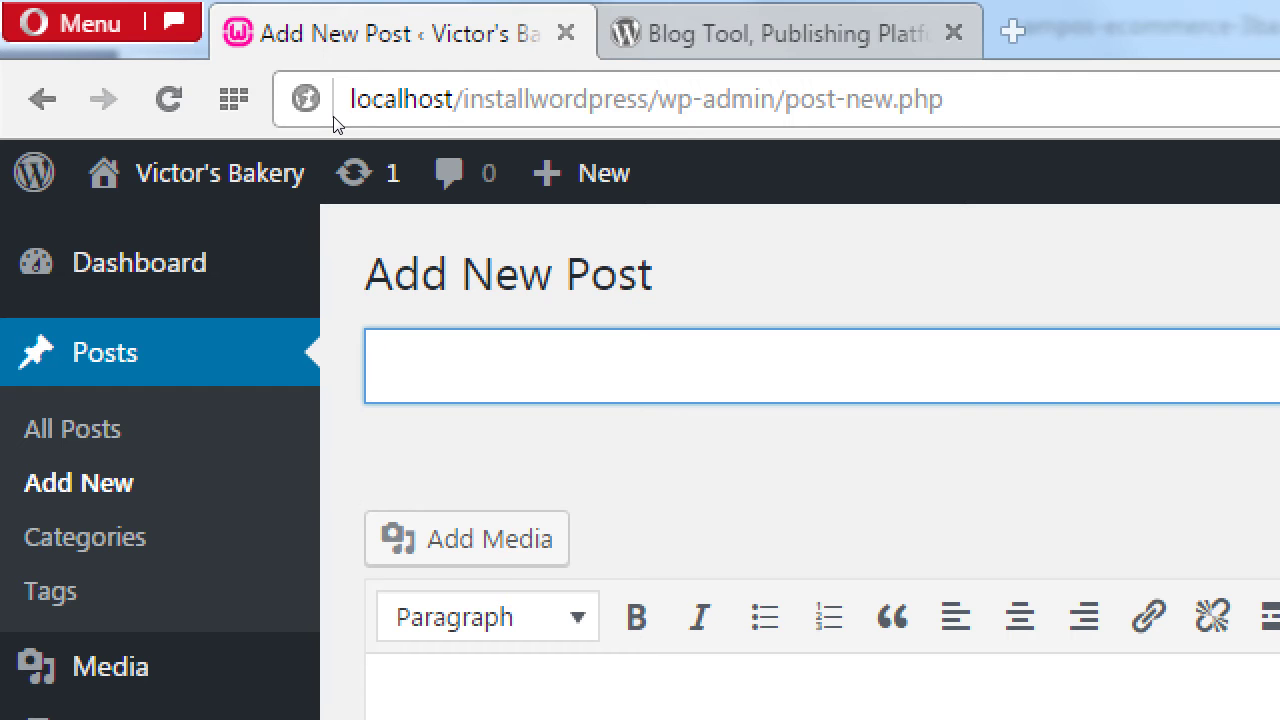
Title the post 'Open for business!' and move into the body.
{"action": "type", "text": "Open for business"}
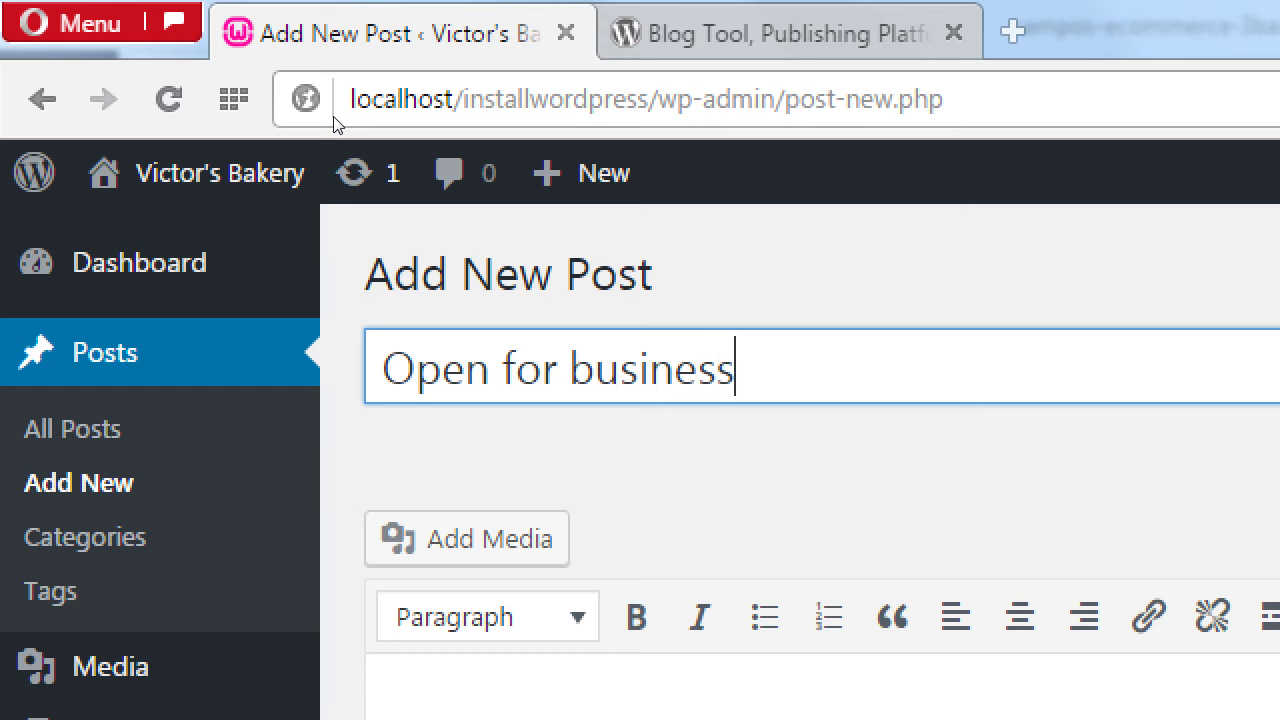
{"action": "type", "text": "!"}
{"action": "key", "text": "Tab"}
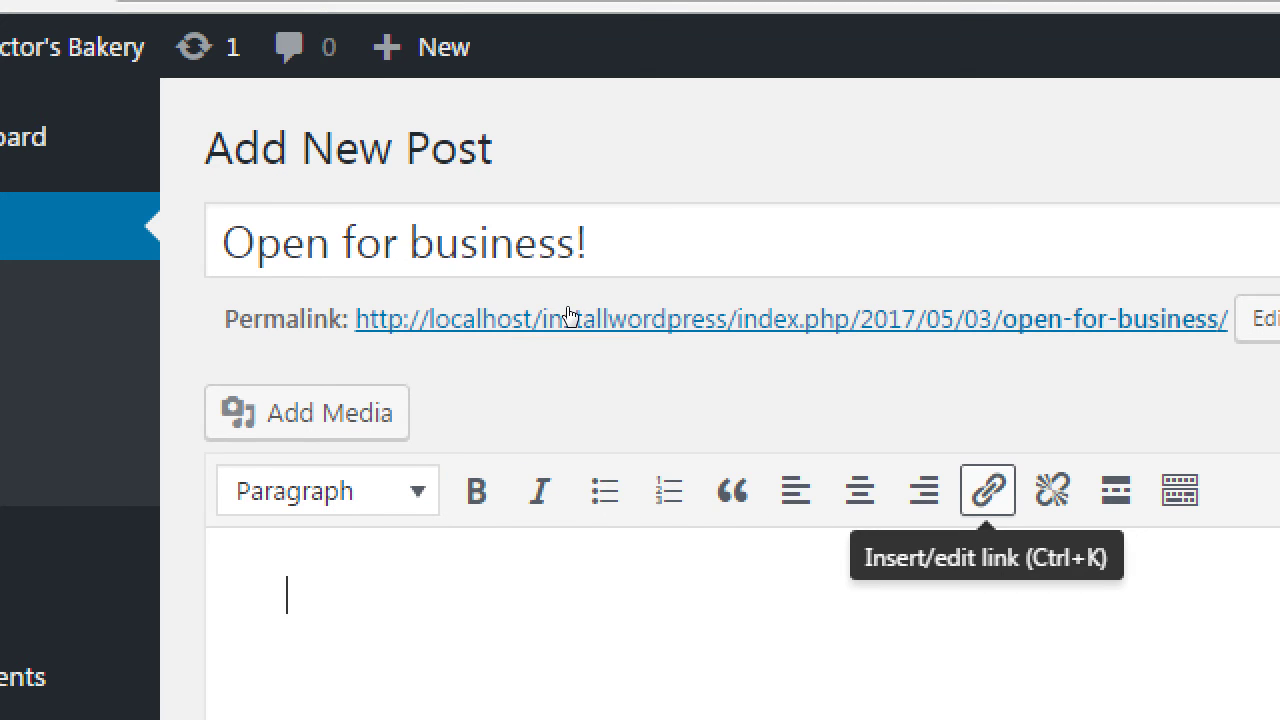
Show the editor's second row of formatting tools with Toolbar Toggle (Shift+Alt+Z).
{"action": "key", "text": "Right"}
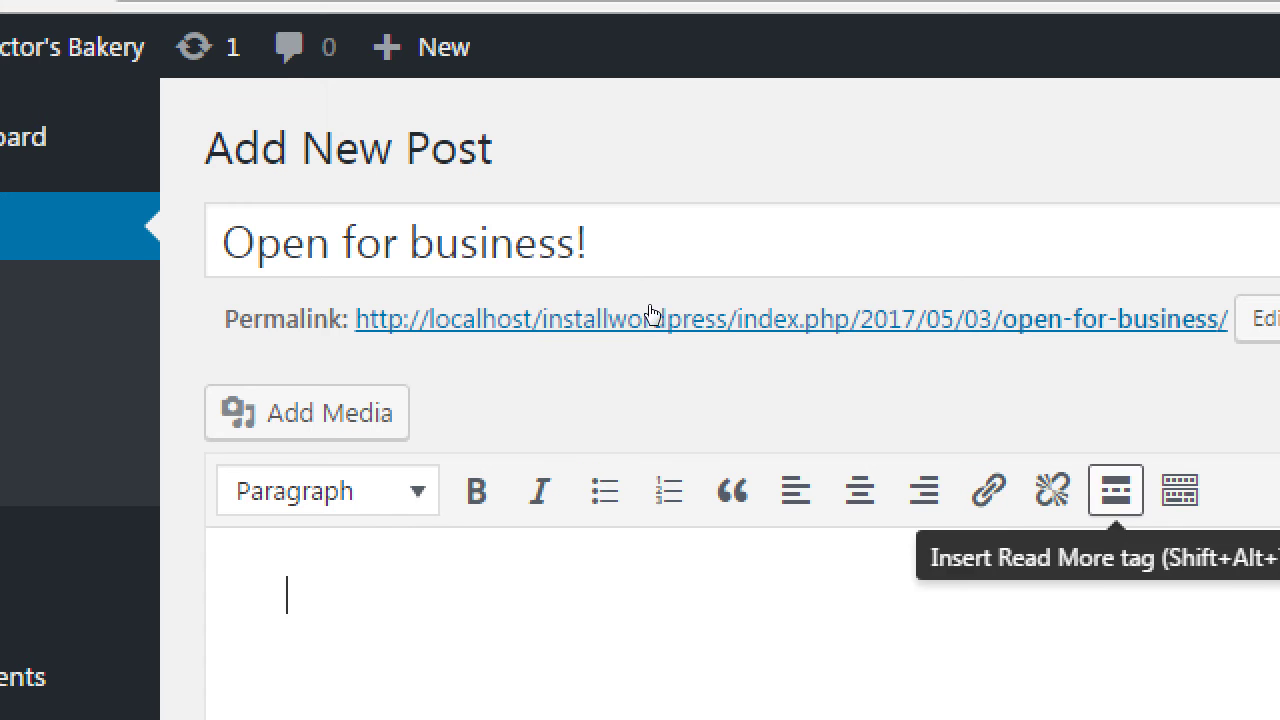
{"action": "key", "text": "Right"}
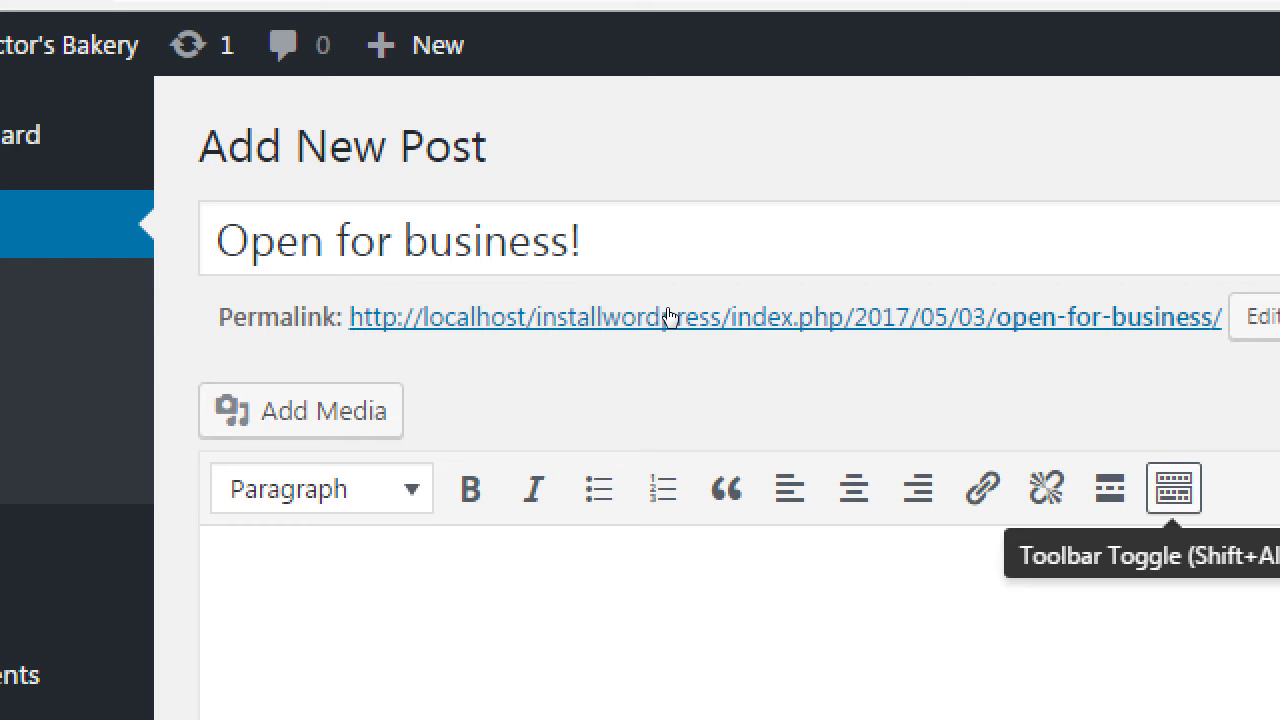
{"action": "key", "text": "shift+alt+z"}
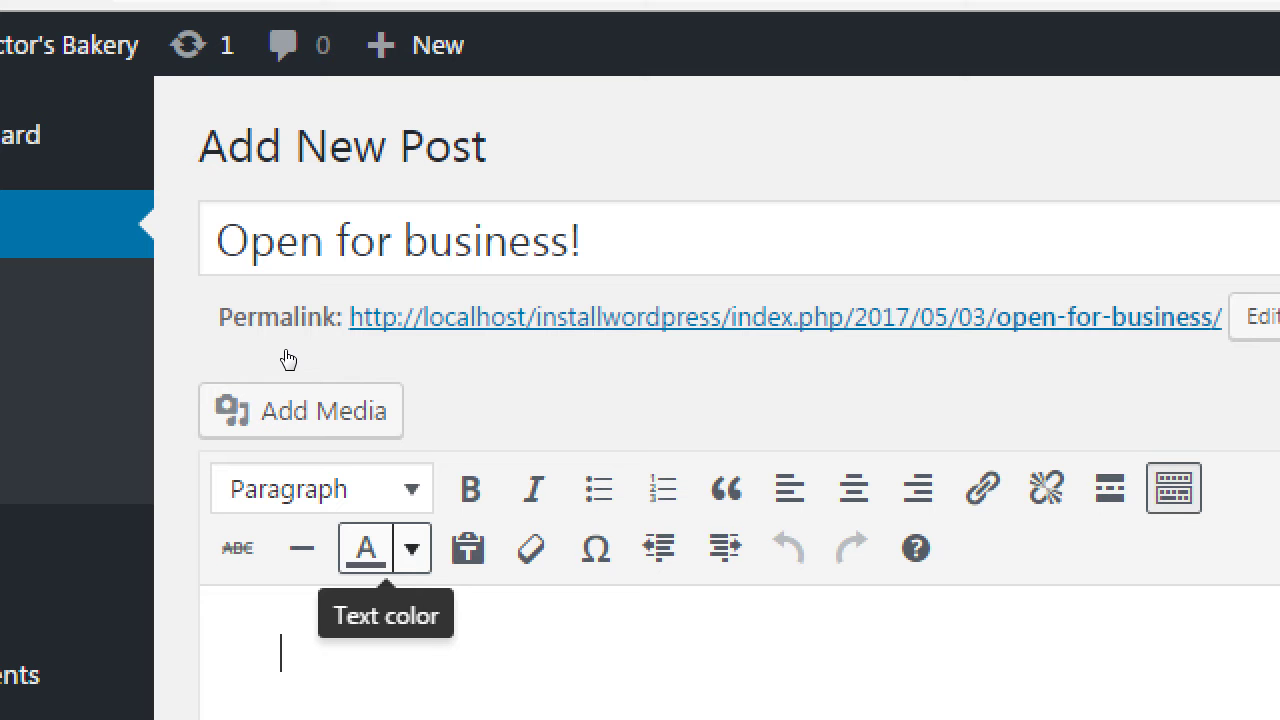
{"action": "key", "text": "Right"}
{"action": "key", "text": "Right"}
{"action": "key", "text": "Left"}
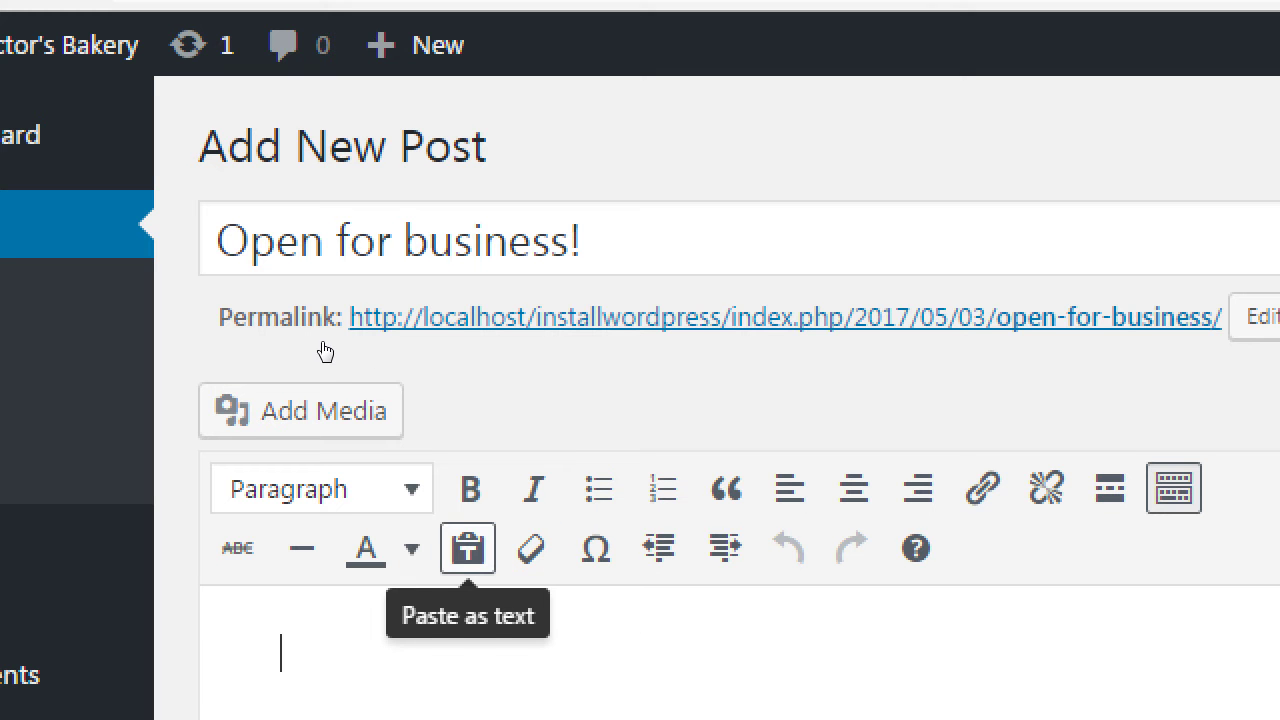
{"action": "key", "text": "Right"}
{"action": "key", "text": "Right"}
{"action": "key", "text": "Right"}
{"action": "key", "text": "Right"}
{"action": "key", "text": "Right"}
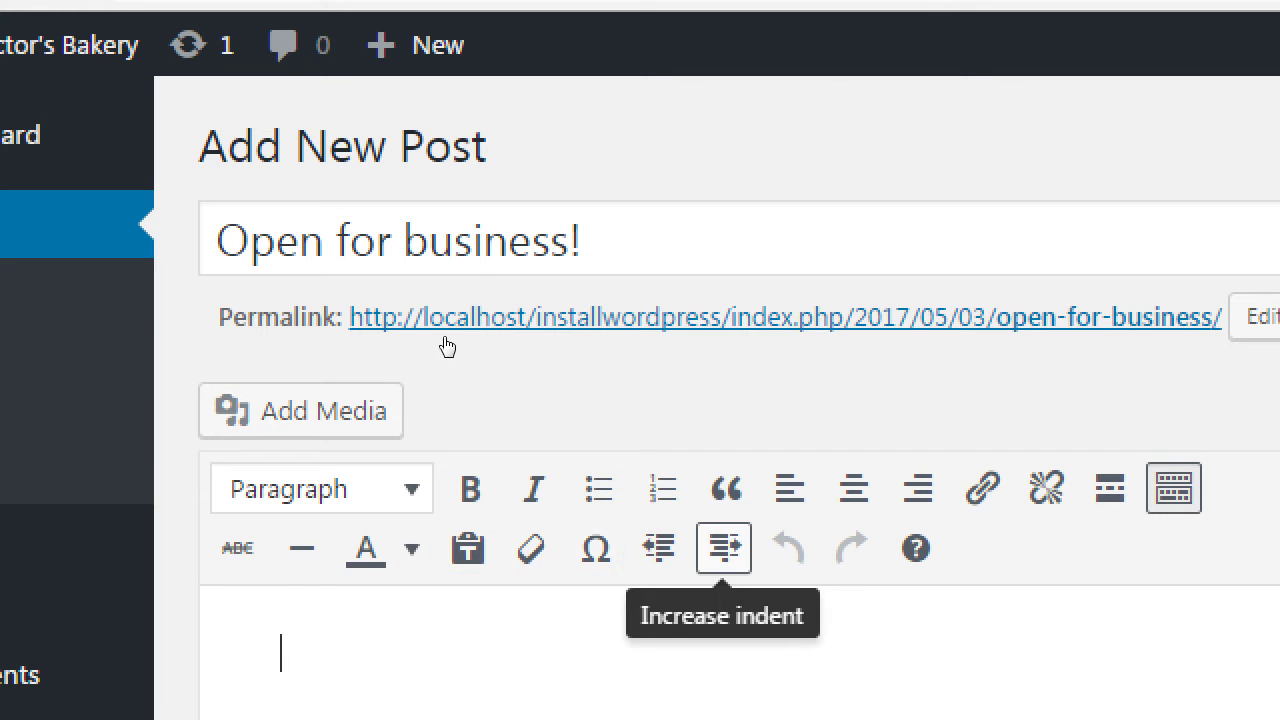
Write 'Victor's Bakery is now open. Use our coupon code SALE123 when you check out to save 10% on your whole order.'.
{"action": "key", "text": "Escape"}
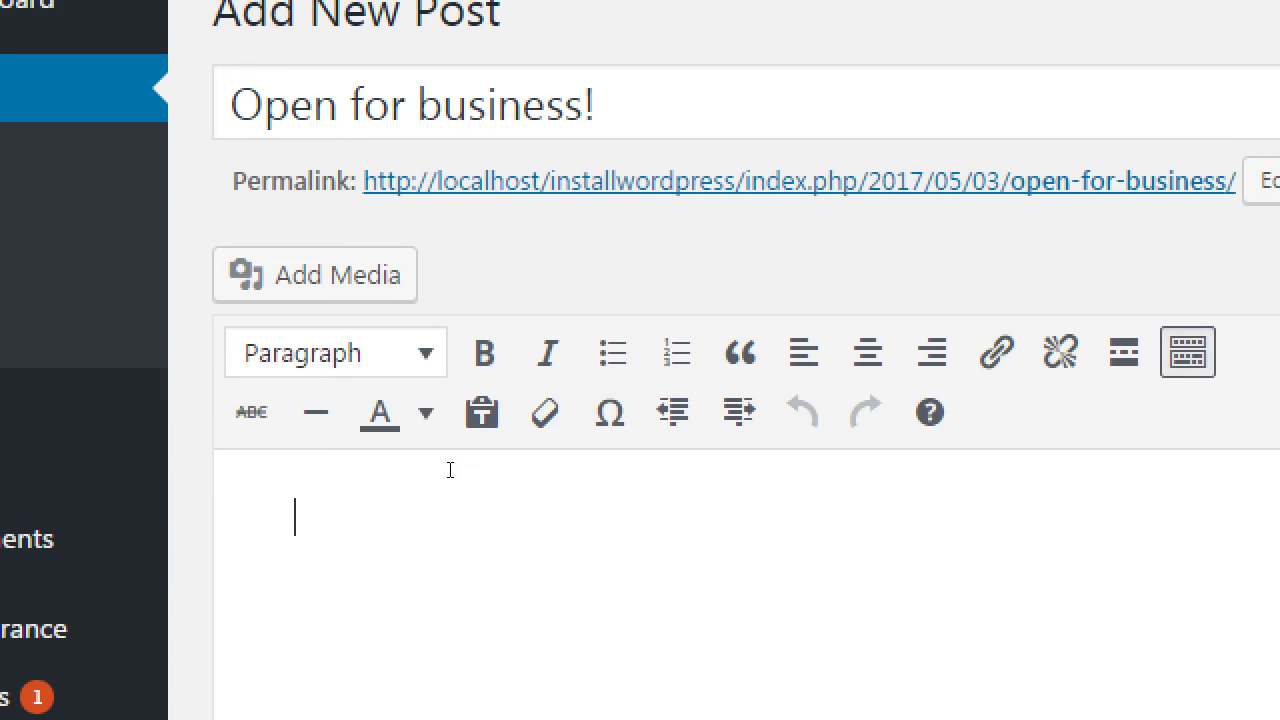
{"action": "type", "text": "Victor"}
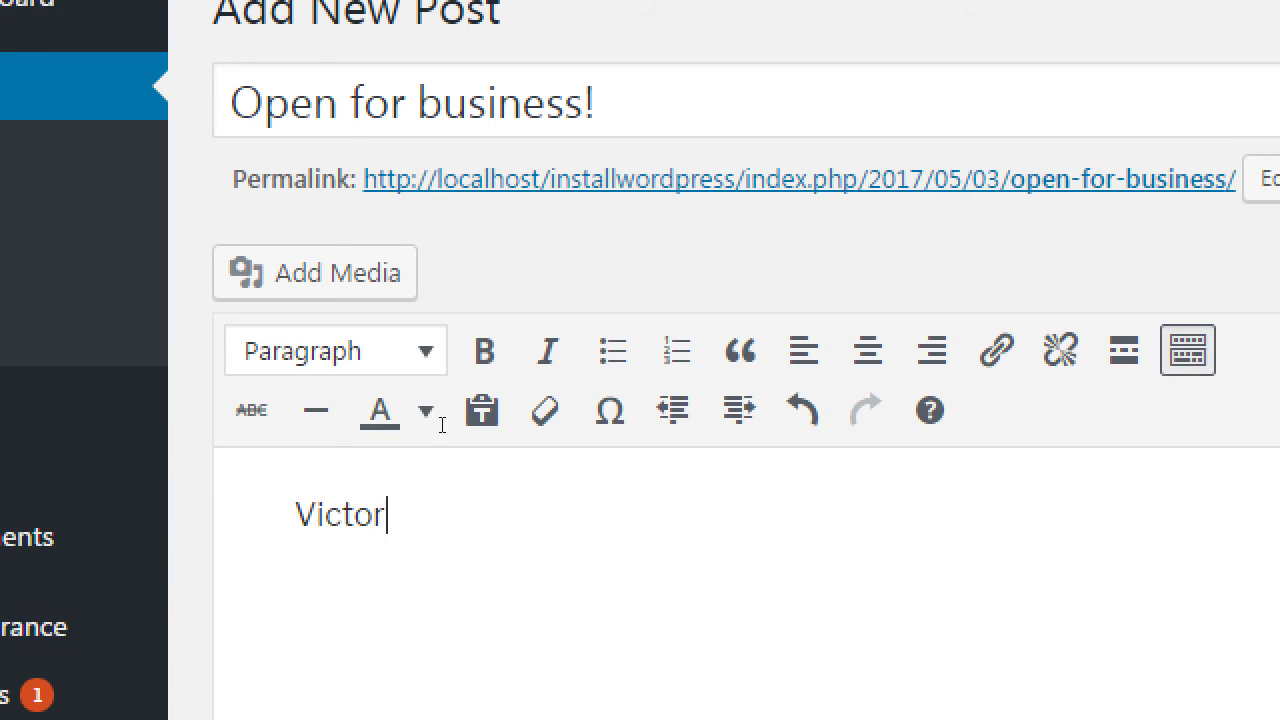
{"action": "type", "text": "'s Bakery is nwo op"}
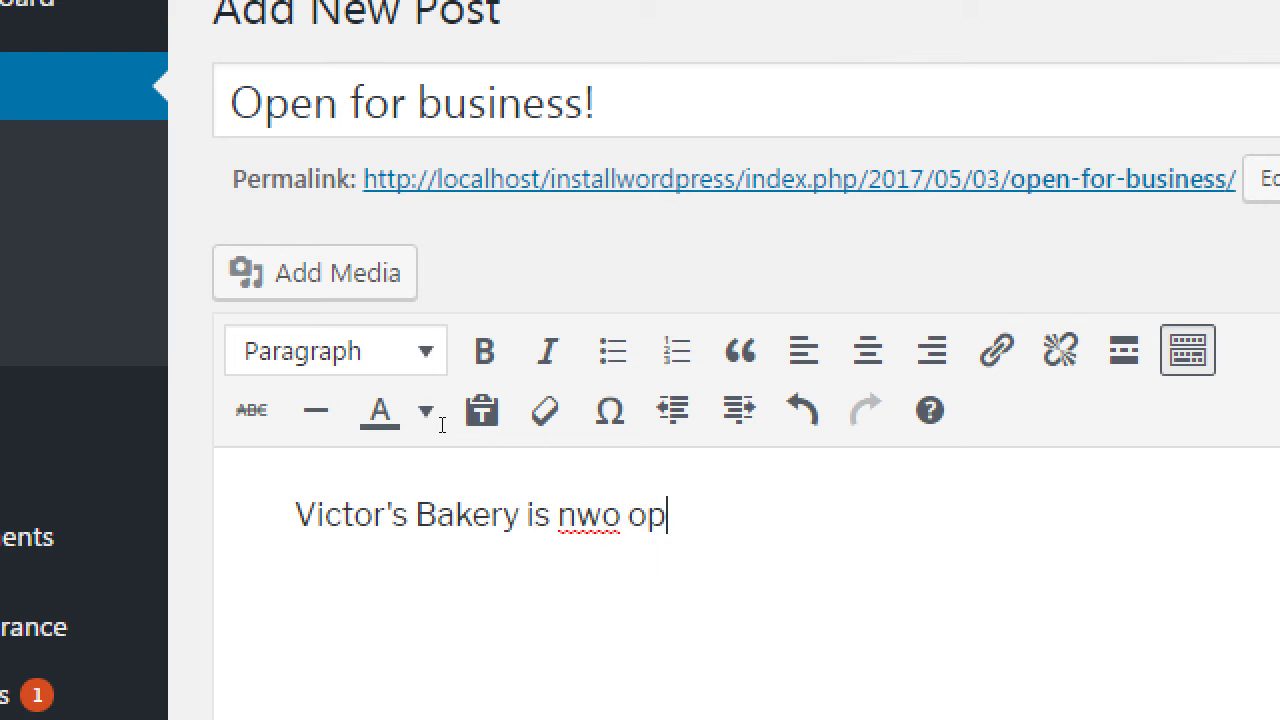
{"action": "key", "text": "BackSpace"}
{"action": "key", "text": "BackSpace"}
{"action": "key", "text": "BackSpace"}
{"action": "key", "text": "BackSpace"}
{"action": "key", "text": "BackSpace"}
{"action": "type", "text": "ow open"}
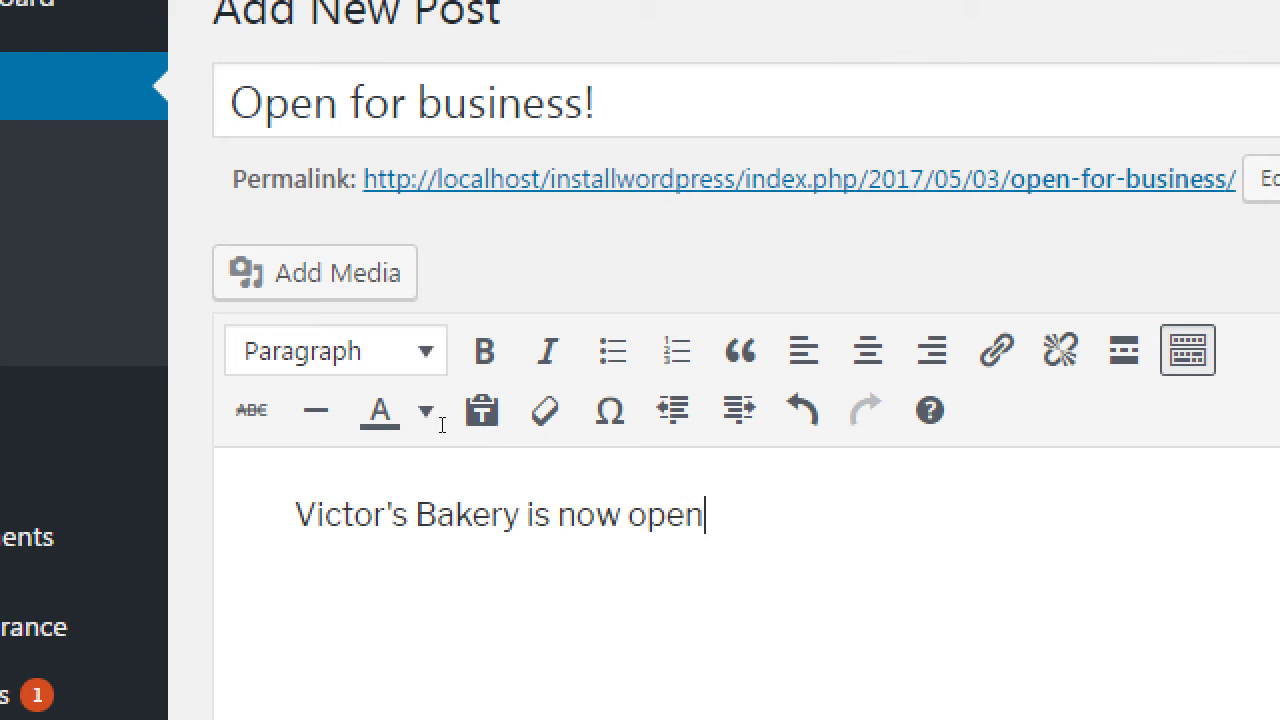
{"action": "type", "text": ". Use our coupo"}
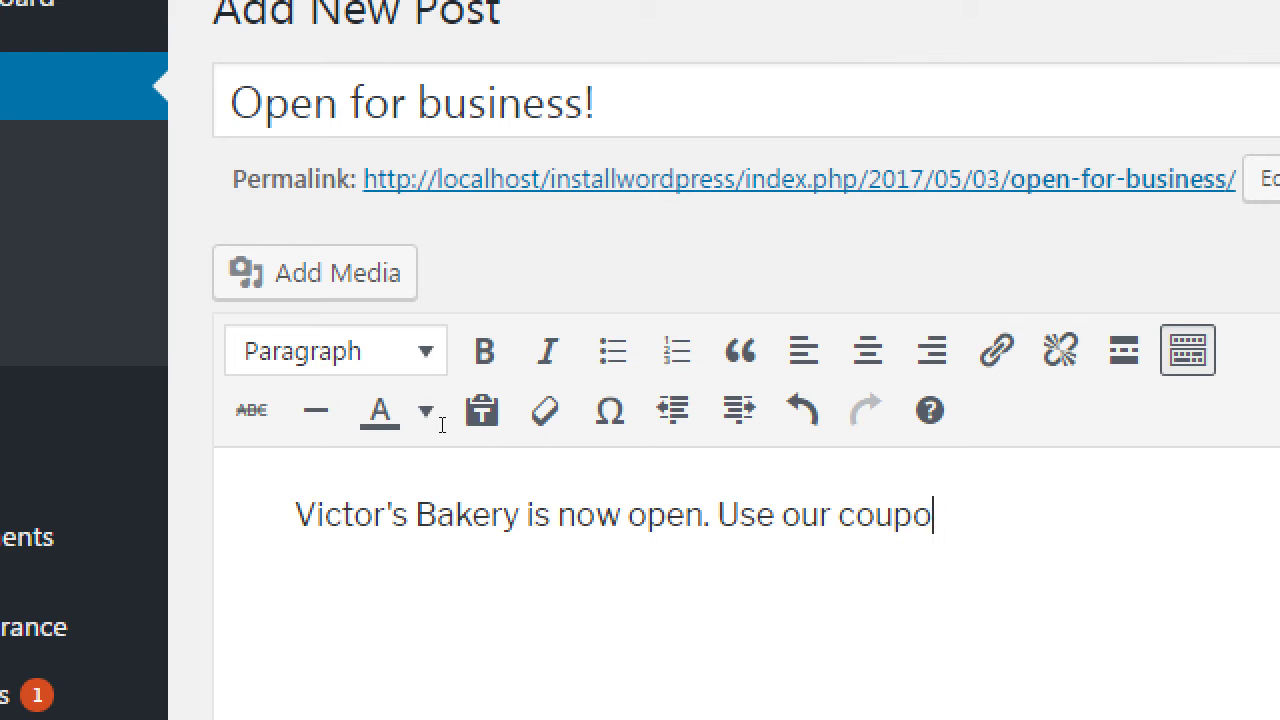
{"action": "type", "text": "n code SALE"}
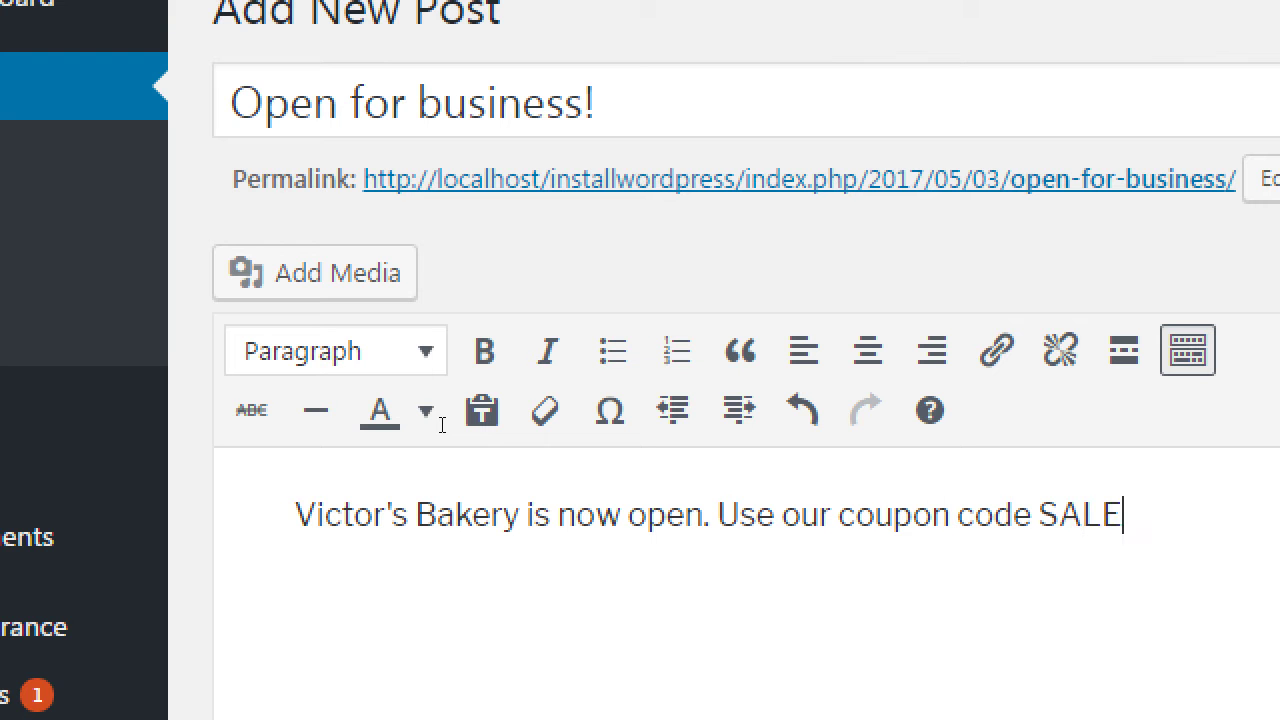
{"action": "type", "text": "1"}
{"action": "key", "text": "BackSpace"}
{"action": "type", "text": "123 when y"}
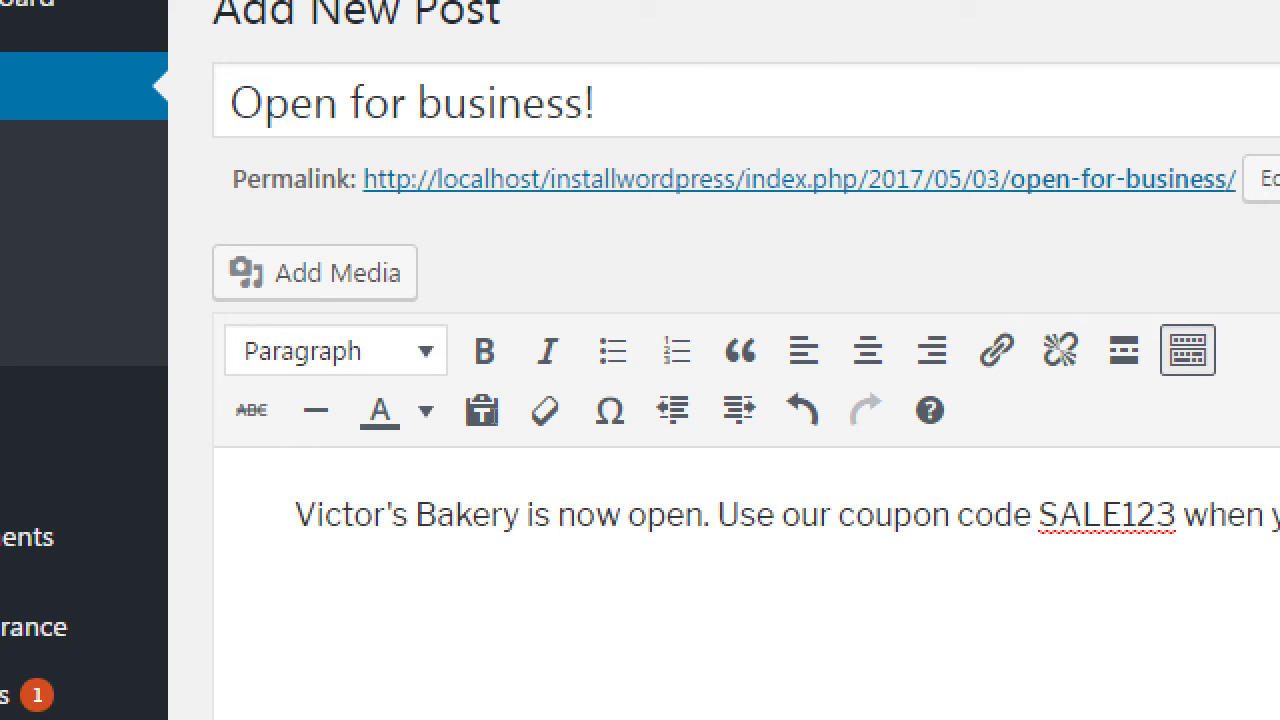
{"action": "type", "text": "ou "}
{"action": "type", "text": "c"}
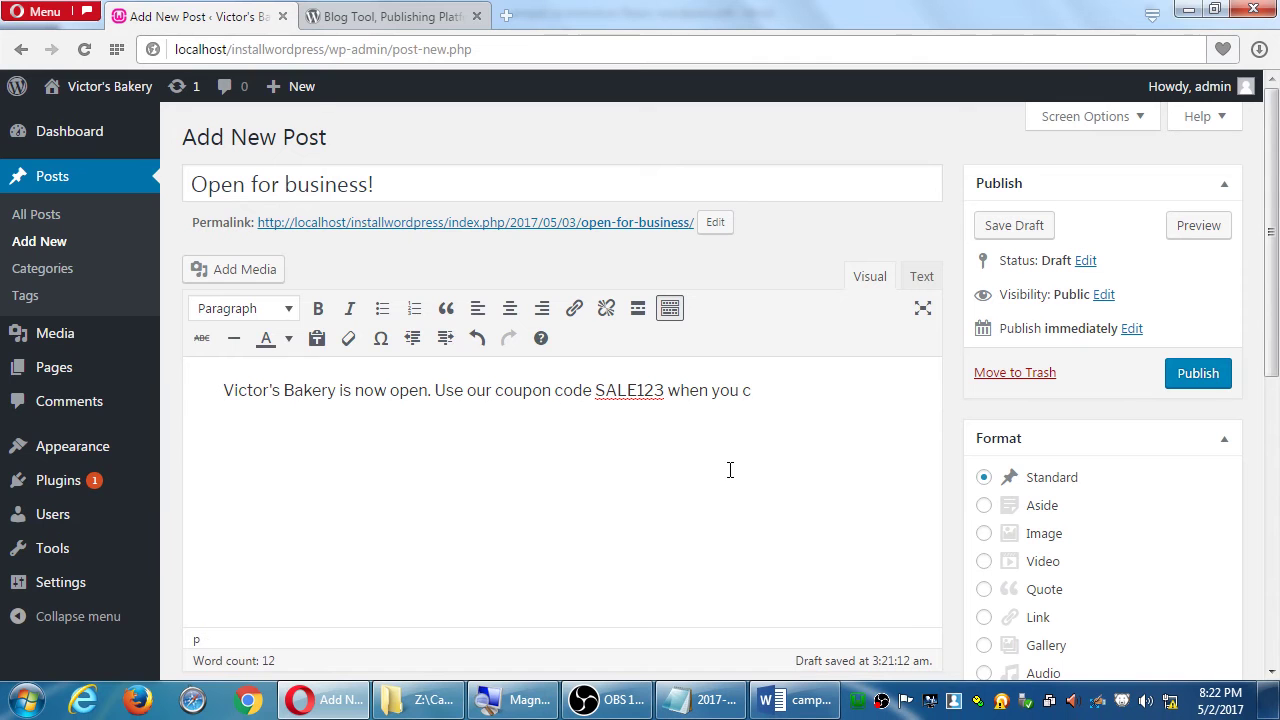
{"action": "type", "text": "heck out to save 10% on your wh"}
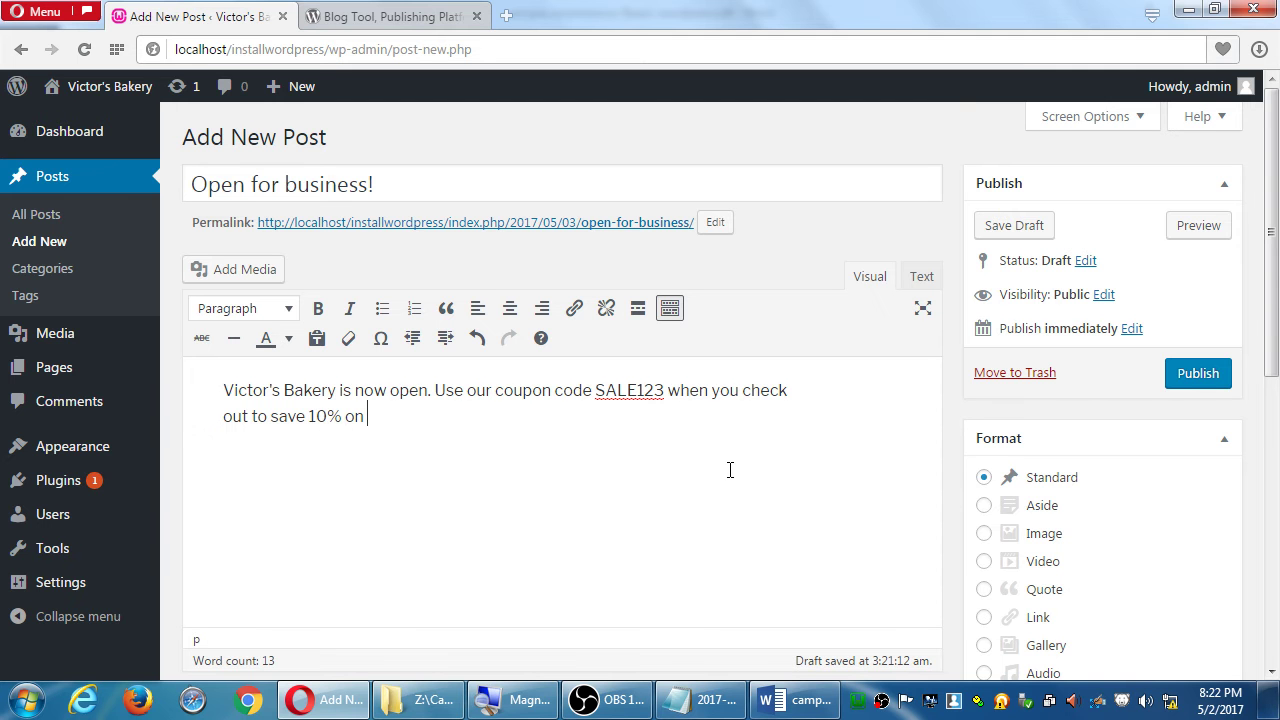
{"action": "type", "text": "ole order."}
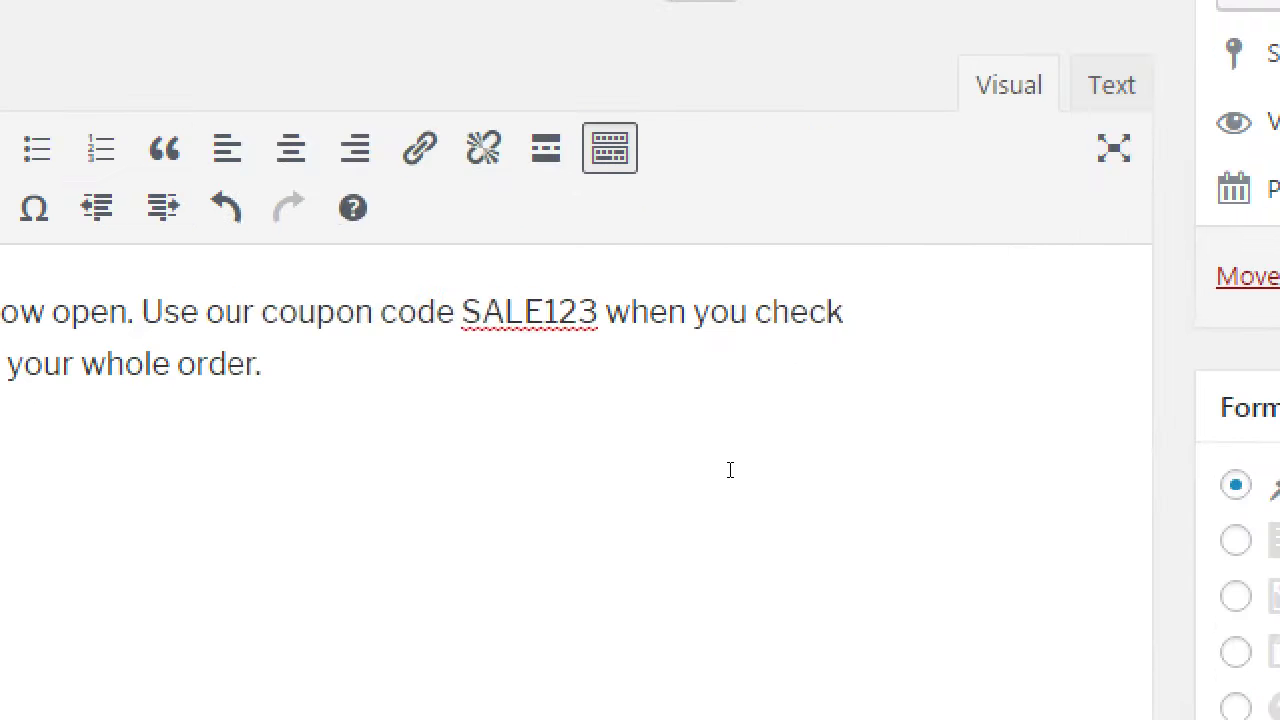
Make the coupon code SALE123 bold.
{"action": "key", "text": "Up"}
{"action": "key", "text": "ctrl+Right"}
{"action": "key", "text": "ctrl+Right"}
{"action": "key", "text": "Right"}
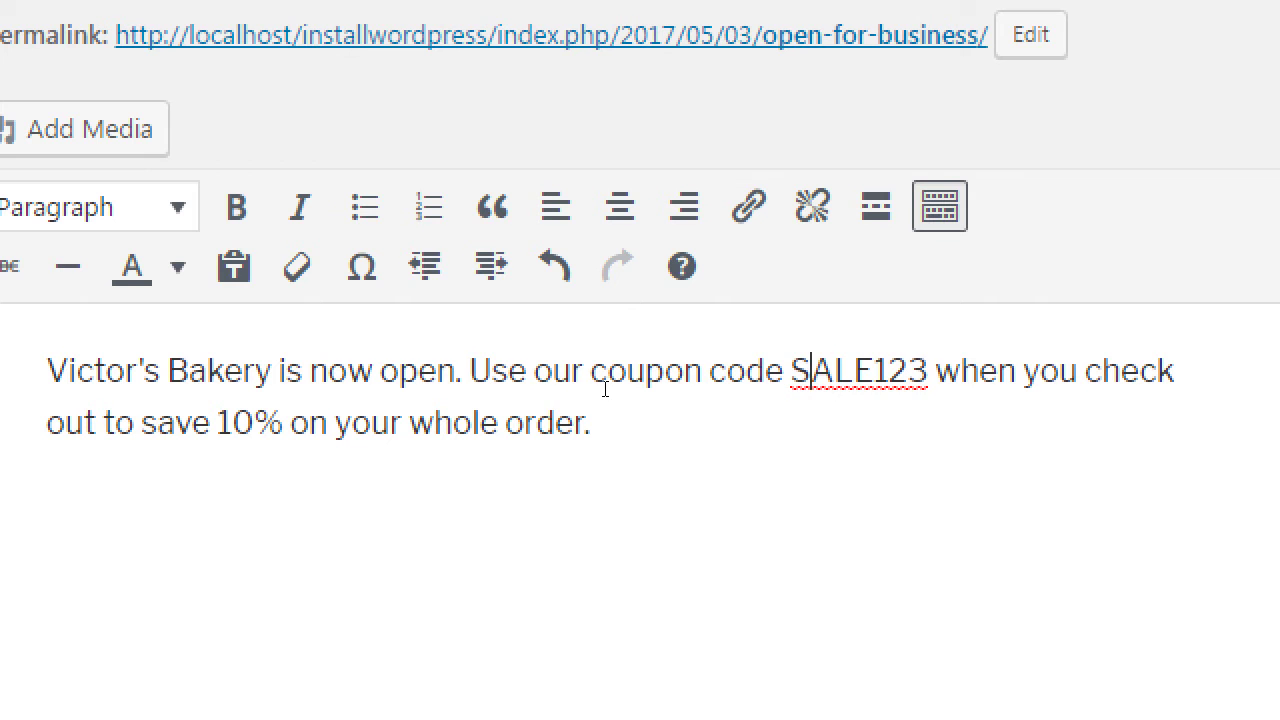
{"action": "key", "text": "ctrl+Left"}
{"action": "key", "text": "ctrl+shift+Right"}
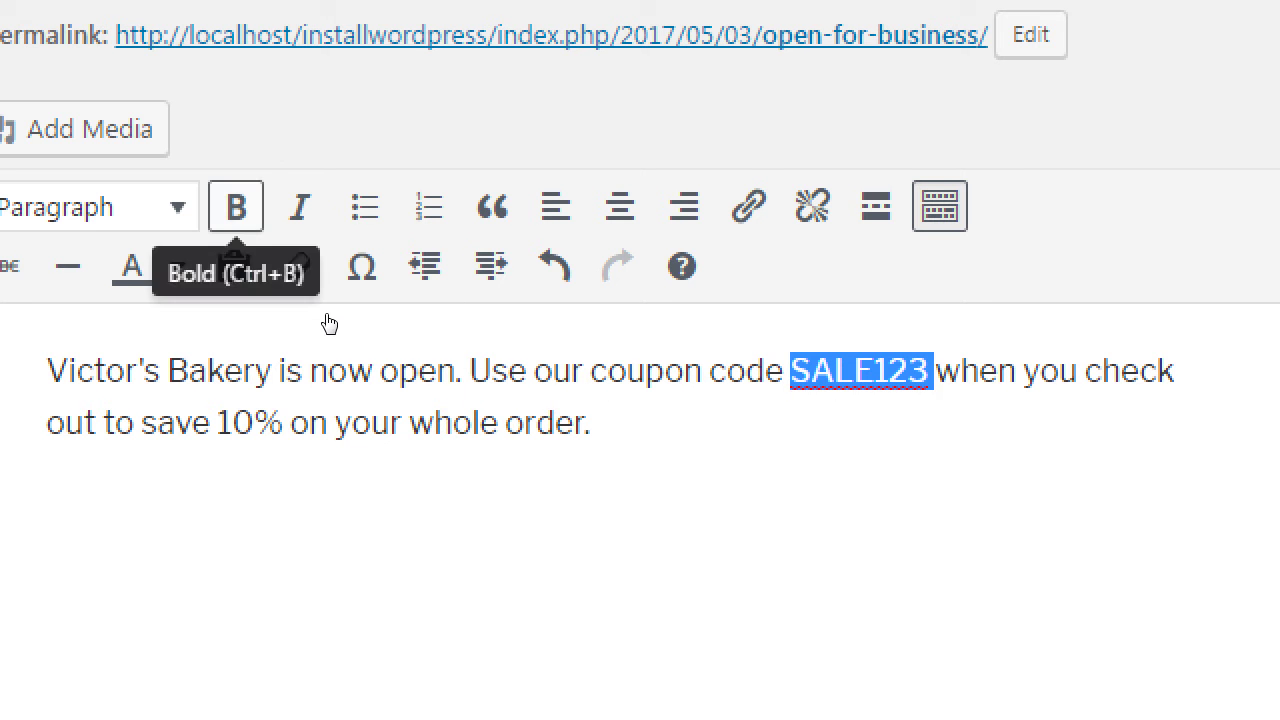
{"action": "left_click", "coordinate": [236, 207]}
{"action": "key", "text": "Down"}
{"action": "key", "text": "Left"}
{"action": "key", "text": "Left"}
{"action": "key", "text": "Left"}
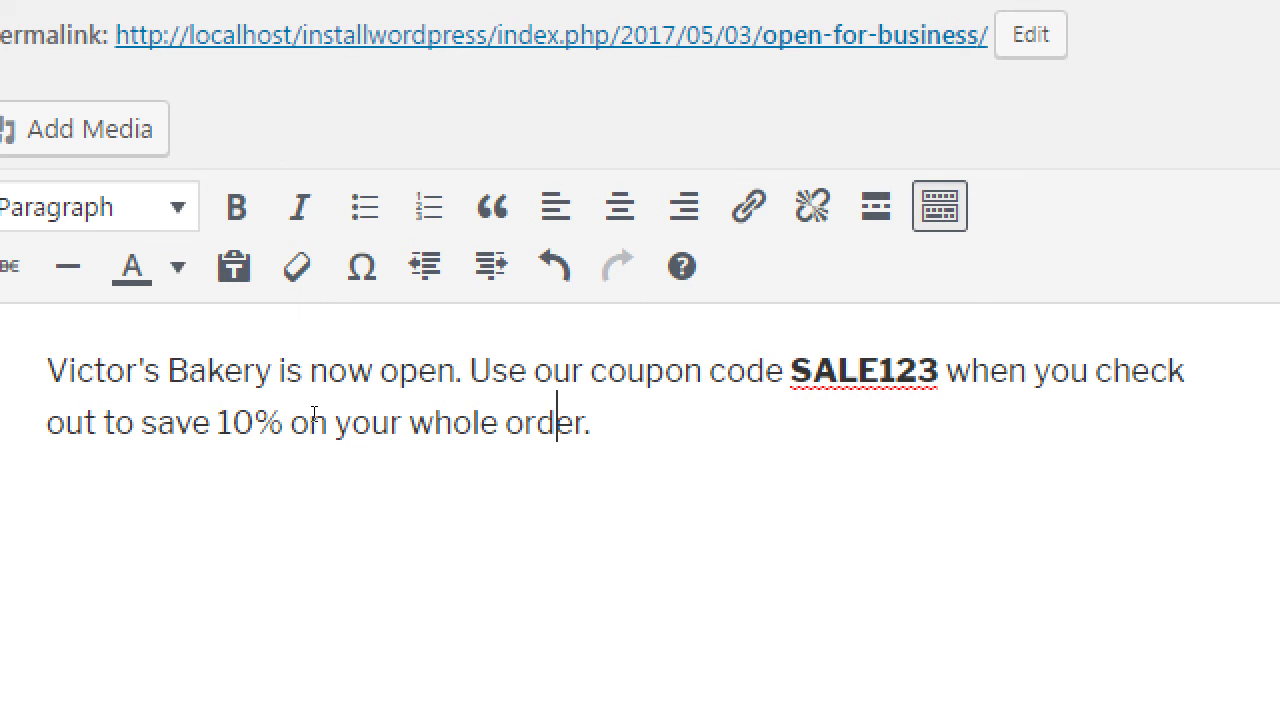
Make 10% italic and orange, then hide the extra toolbar row.
{"action": "key", "text": "ctrl+Left"}
{"action": "key", "text": "ctrl+Left"}
{"action": "key", "text": "ctrl+Left"}
{"action": "key", "text": "ctrl+Left"}
{"action": "key", "text": "ctrl+Left"}
{"action": "key", "text": "shift+Right"}
{"action": "key", "text": "shift+Right"}
{"action": "key", "text": "shift+Right"}
{"action": "key", "text": "ctrl+i"}
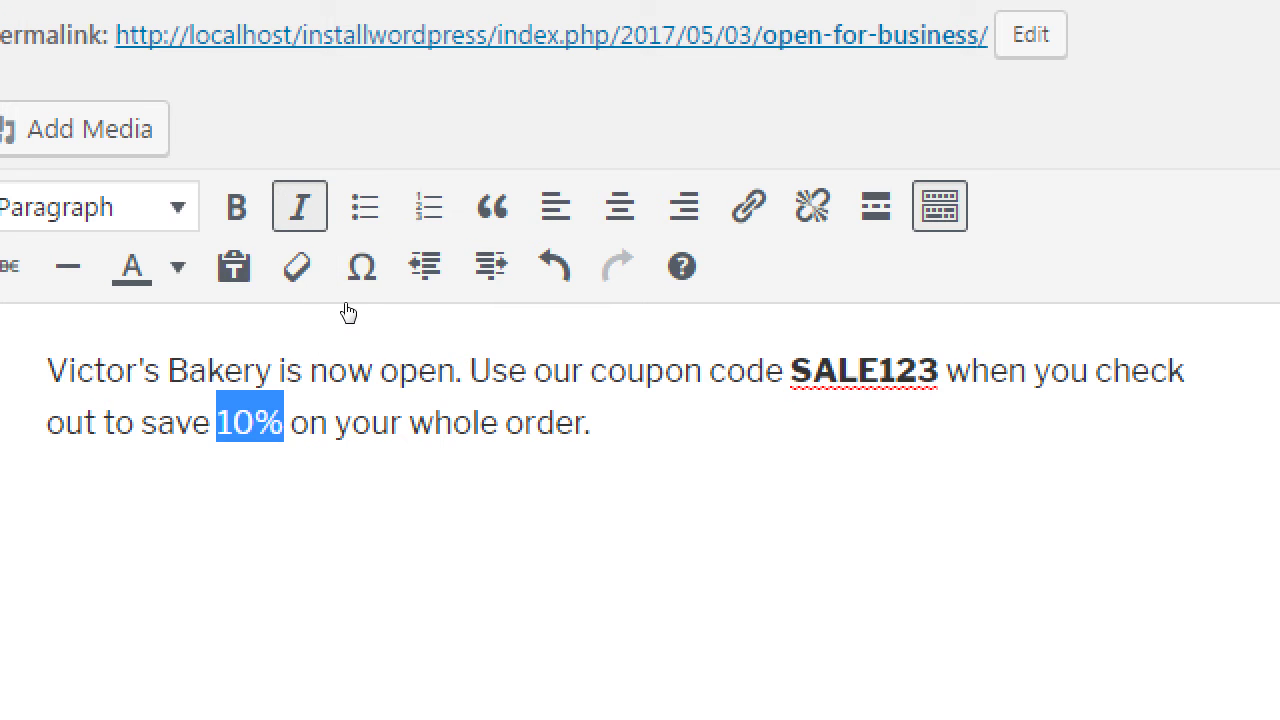
{"action": "left_click", "coordinate": [213, 262]}
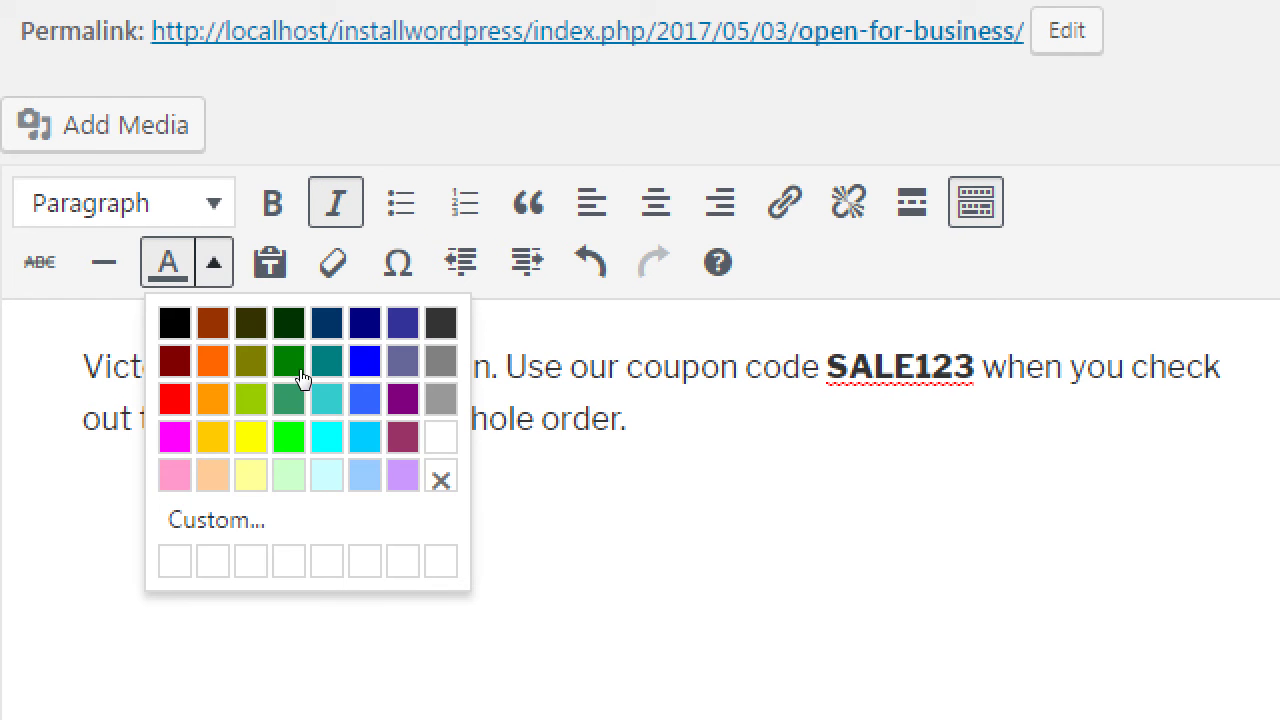
{"action": "left_click", "coordinate": [291, 395]}
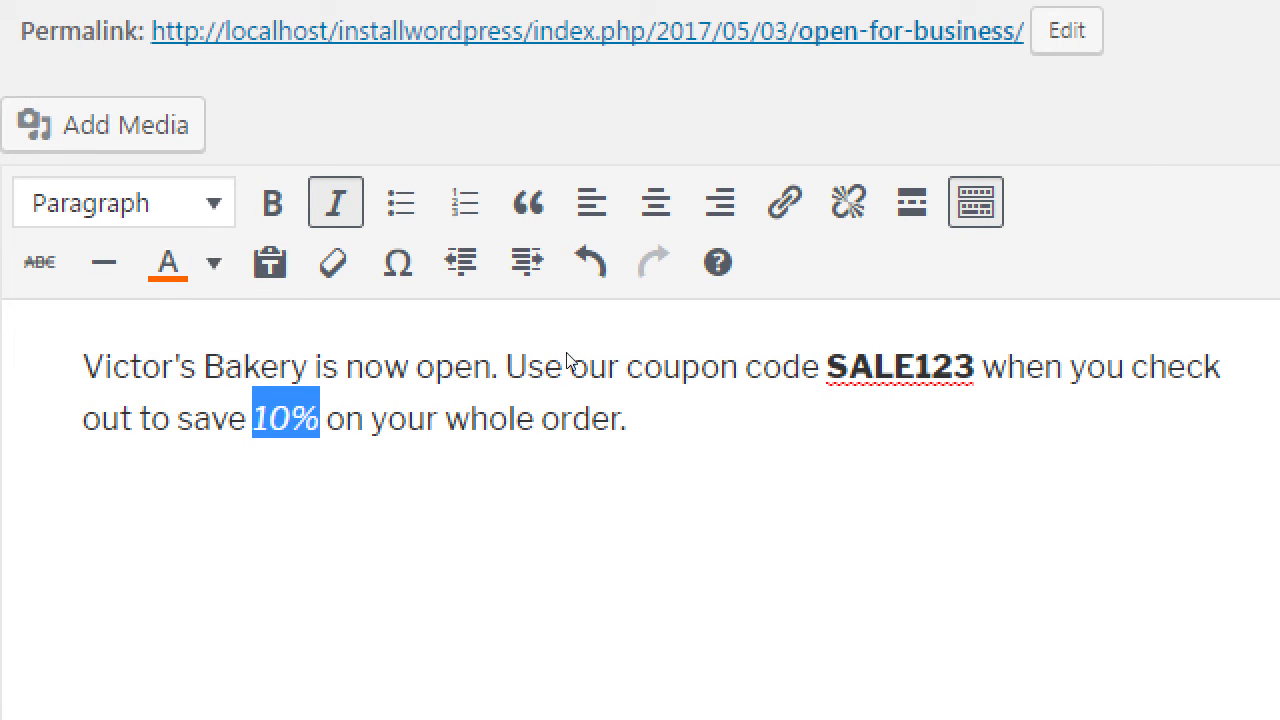
{"action": "key", "text": "shift+alt+z"}
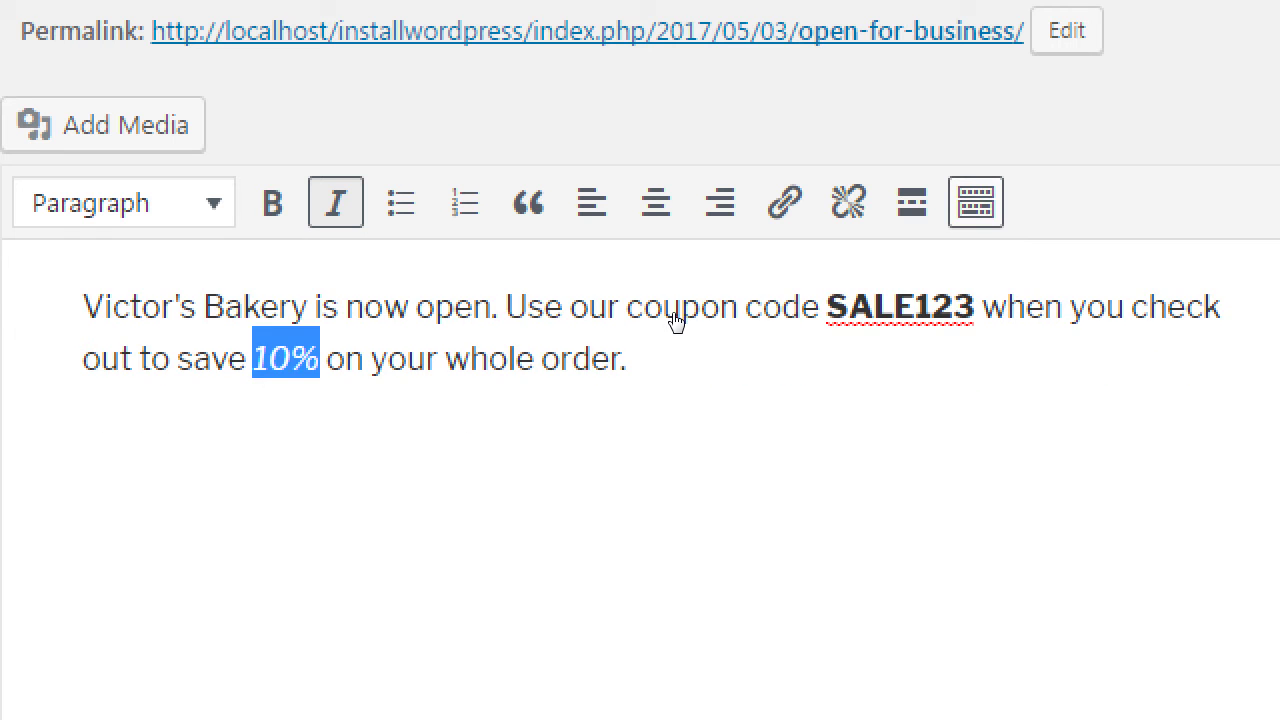
Color the words 'now open' blue using the Text color swatches.
{"action": "key", "text": "shift+alt+z"}
{"action": "key", "text": "shift+alt+z"}
{"action": "key", "text": "shift+alt+z"}
{"action": "key", "text": "shift+alt+z"}
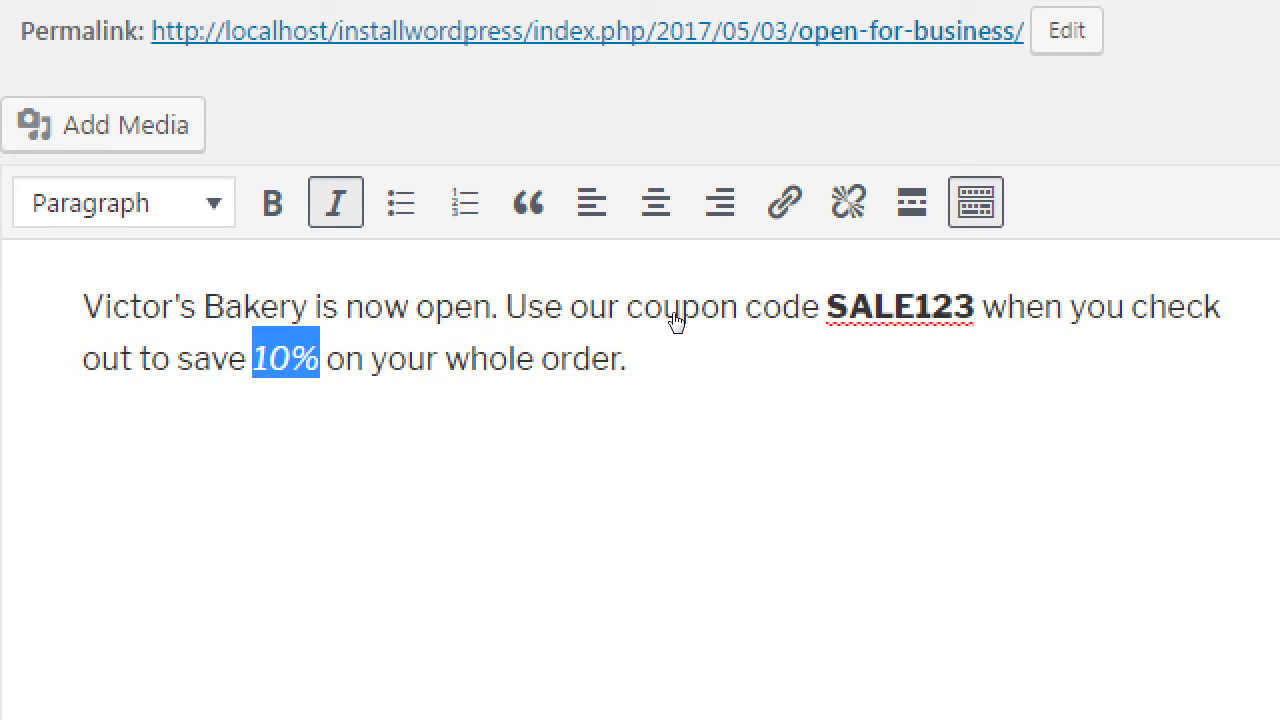
{"action": "key", "text": "shift+alt+z"}
{"action": "key", "text": "shift+alt+z"}
{"action": "key", "text": "shift+alt+z"}
{"action": "left_click", "coordinate": [410, 416]}
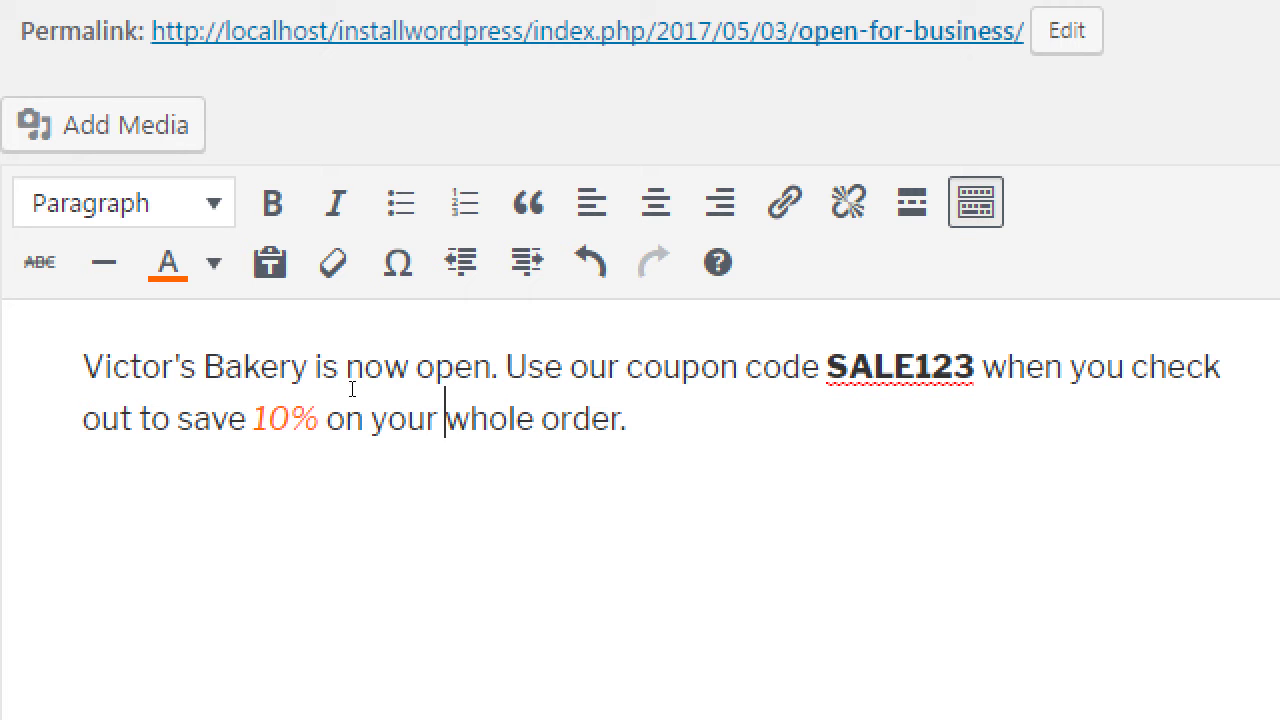
{"action": "left_click_drag", "start_coordinate": [492, 385], "coordinate": [361, 392]}
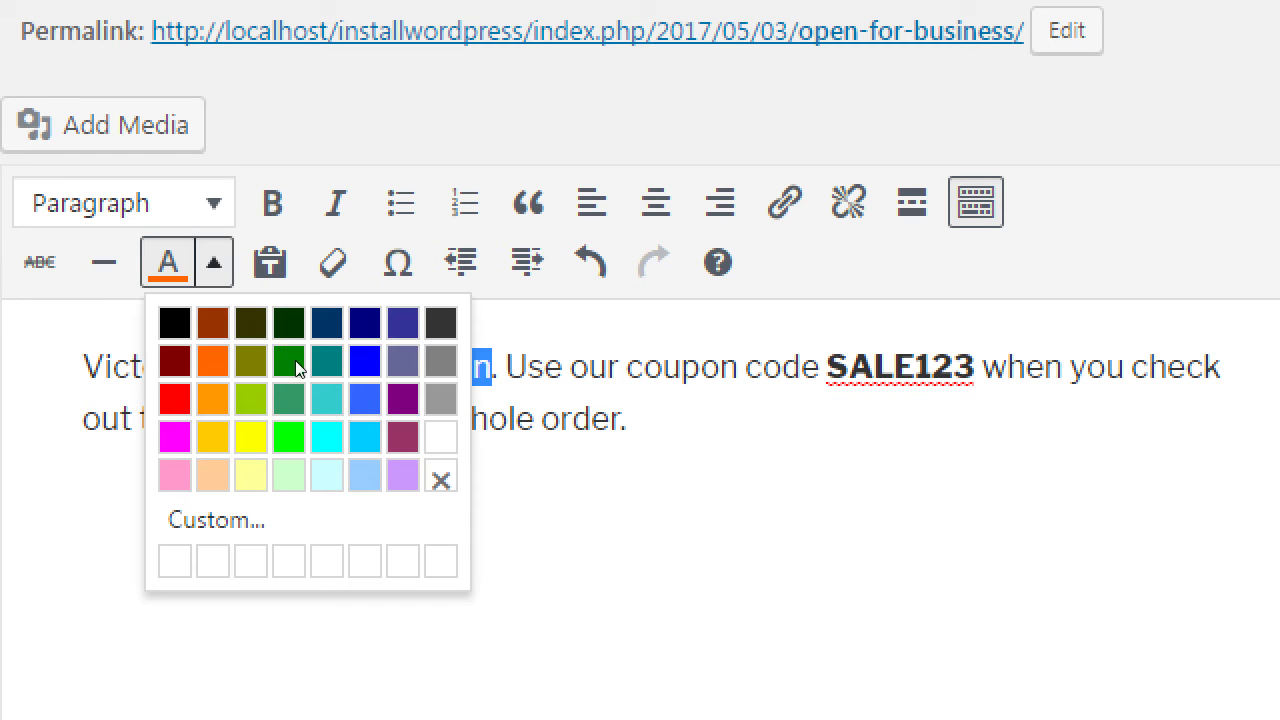
{"action": "left_click", "coordinate": [300, 368]}
{"action": "left_click", "coordinate": [538, 412]}
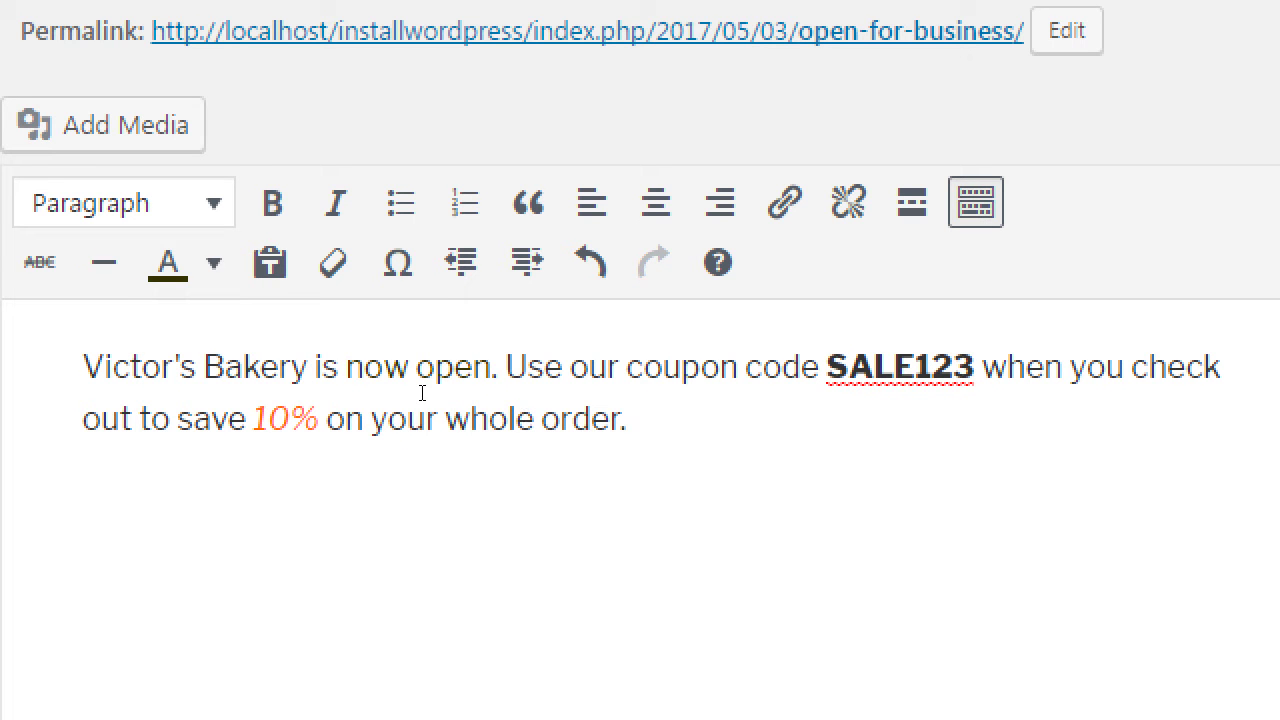
{"action": "left_click_drag", "start_coordinate": [492, 370], "coordinate": [351, 391]}
{"action": "left_click", "coordinate": [213, 262]}
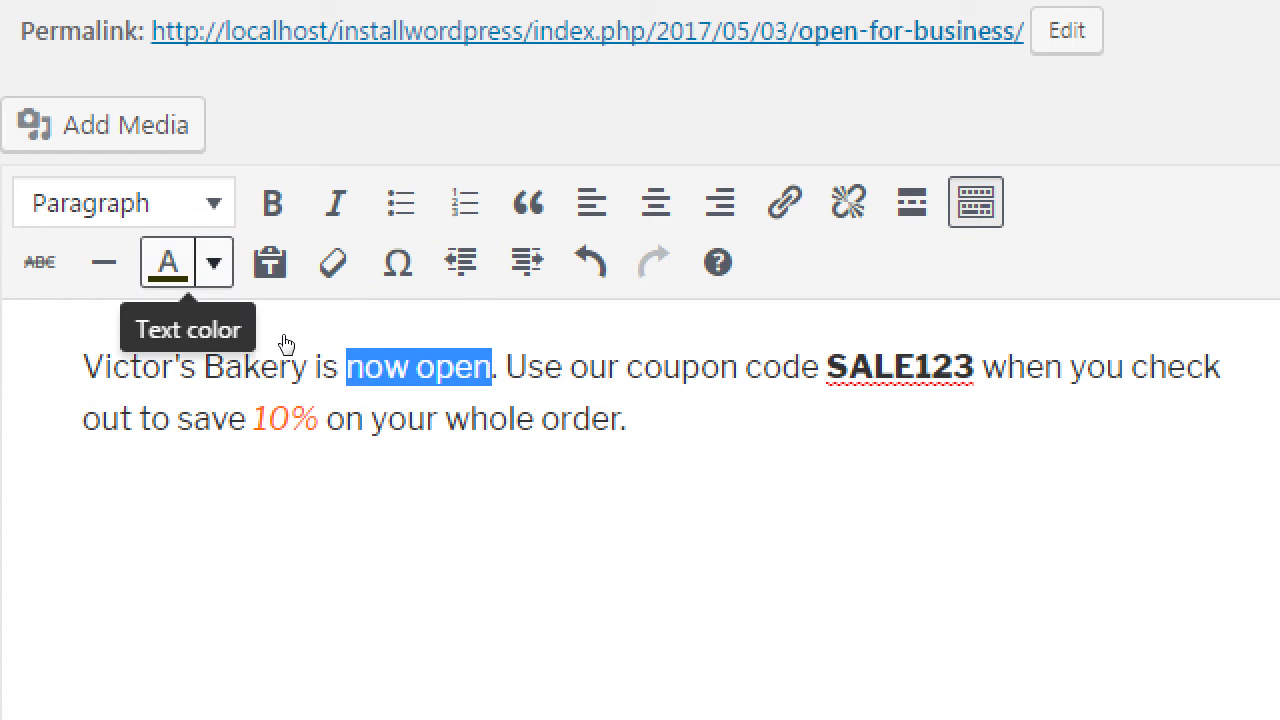
{"action": "left_click", "coordinate": [366, 398]}
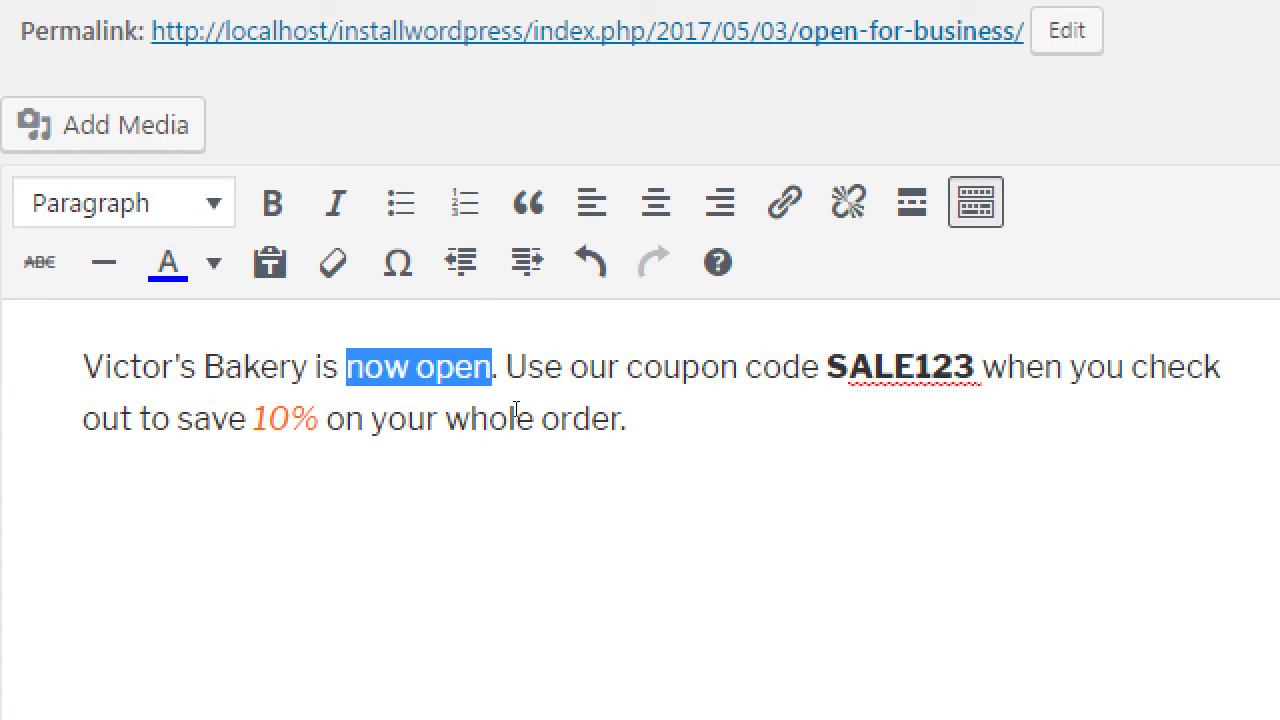
{"action": "key", "text": "ctrl+End"}
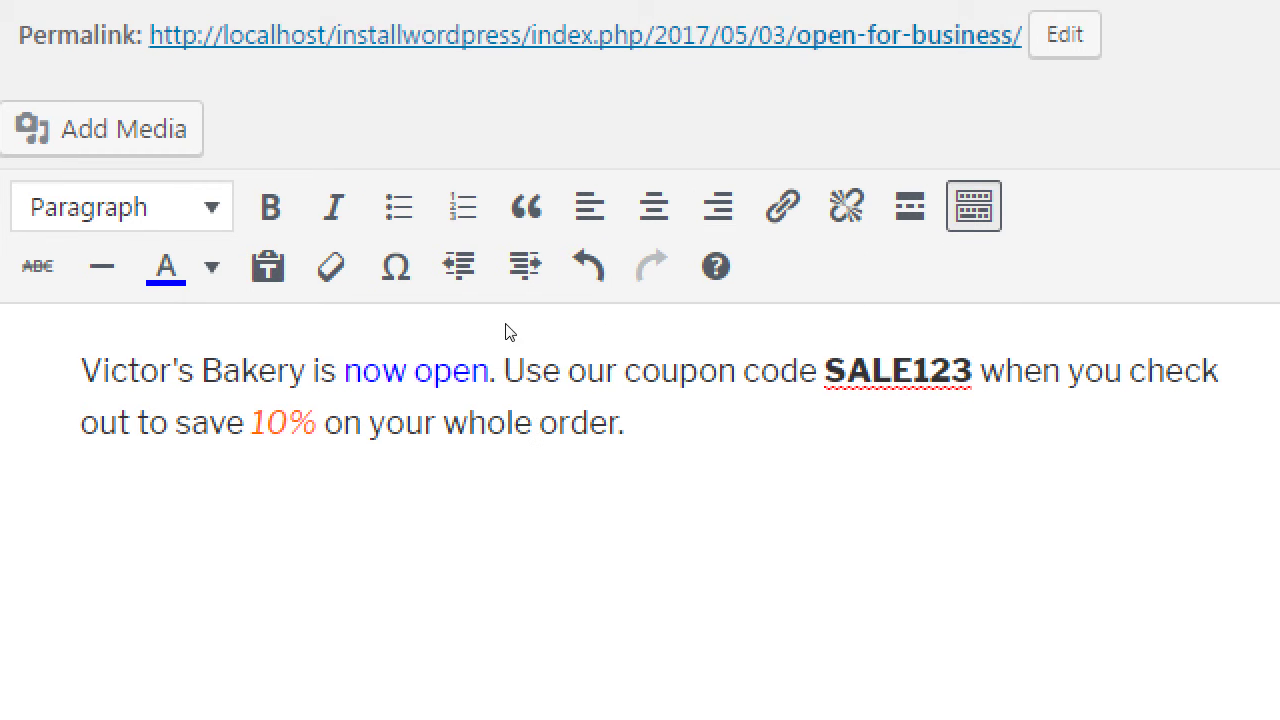
Select 'whole order', then click away, leaving it unformatted and unlinked.
{"action": "key", "text": "ctrl+Left"}
{"action": "key", "text": "ctrl+Left"}
{"action": "key", "text": "shift+Right"}
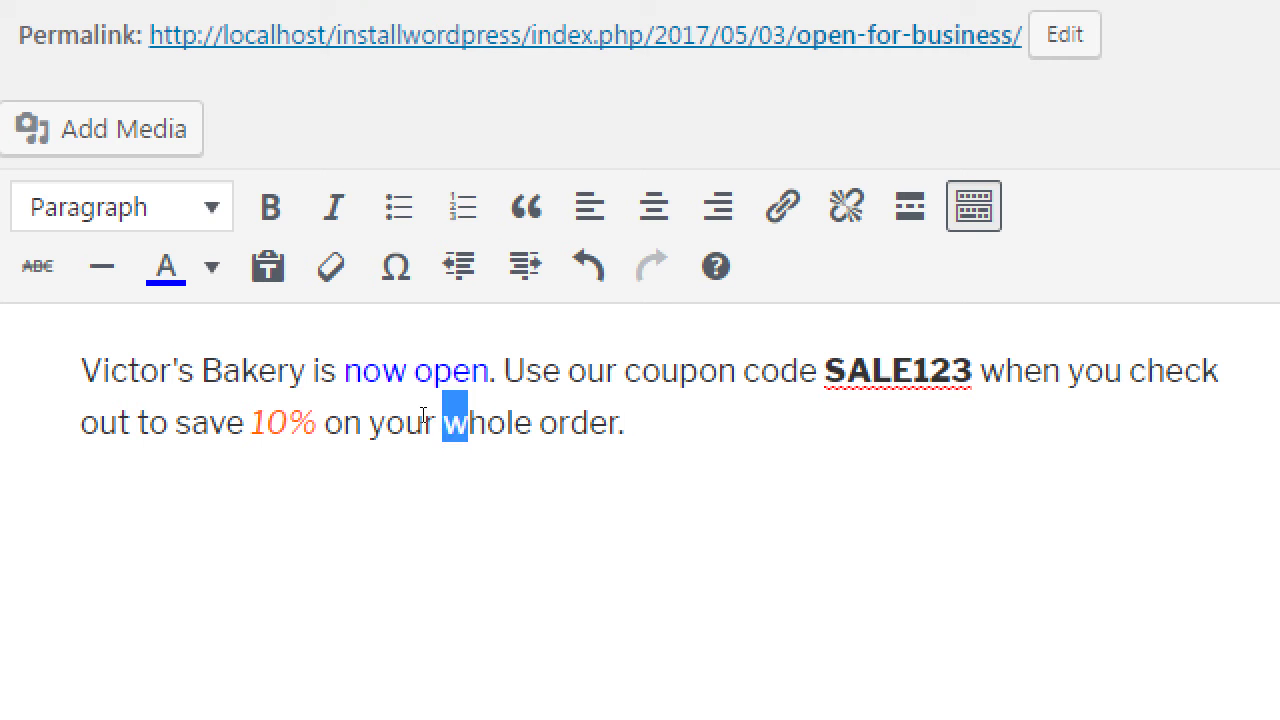
{"action": "key", "text": "shift+Right"}
{"action": "key", "text": "shift+Right"}
{"action": "key", "text": "shift+Right"}
{"action": "key", "text": "shift+Right"}
{"action": "key", "text": "shift+Right"}
{"action": "key", "text": "shift+Right"}
{"action": "key", "text": "shift+Right"}
{"action": "key", "text": "shift+Right"}
{"action": "key", "text": "shift+Right"}
{"action": "key", "text": "shift+Right"}
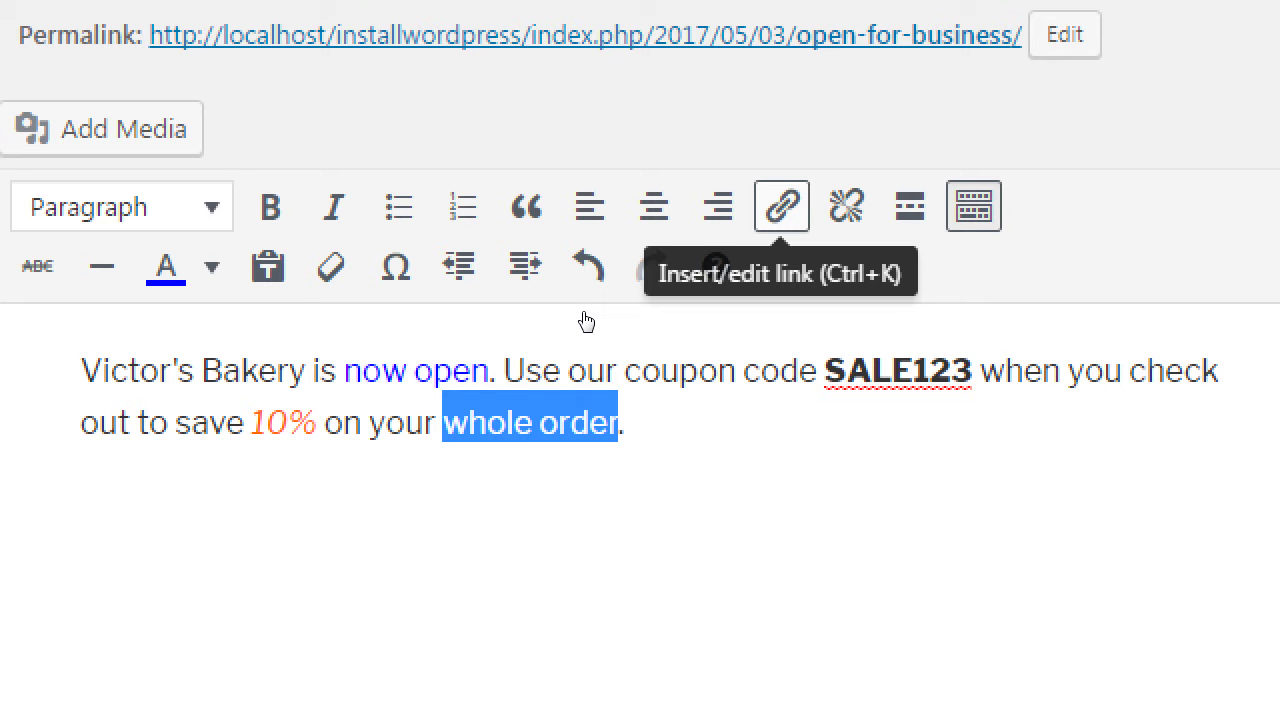
{"action": "left_click", "coordinate": [674, 446]}
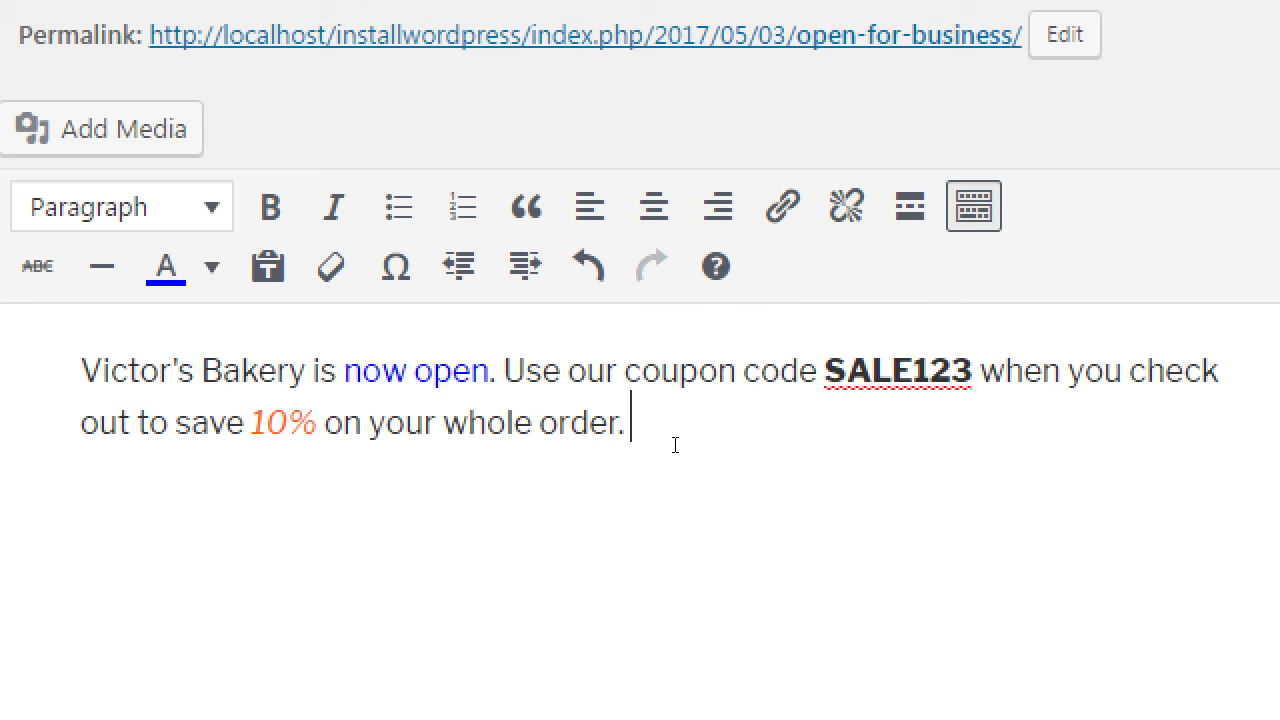
Add an empty paragraph after 'order.' and preview Add Media's Insert from URL without inserting anything.
{"action": "key", "text": "Return"}
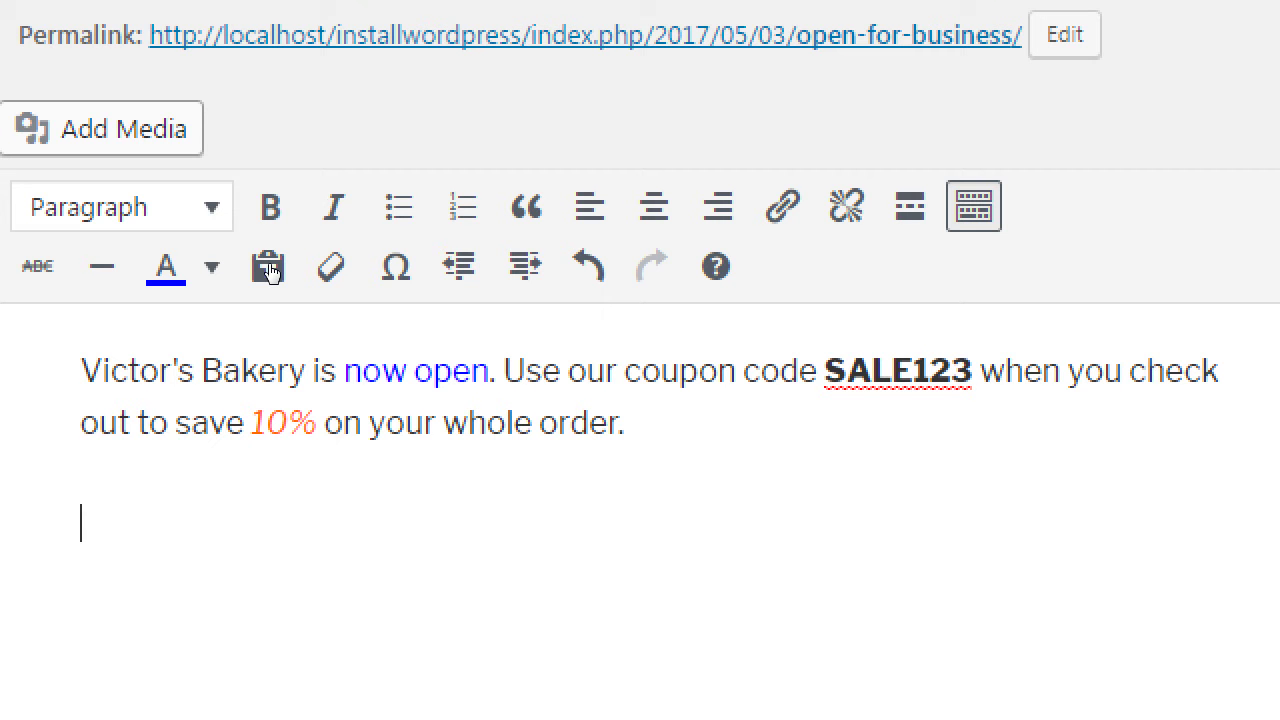
{"action": "left_click", "coordinate": [101, 128]}
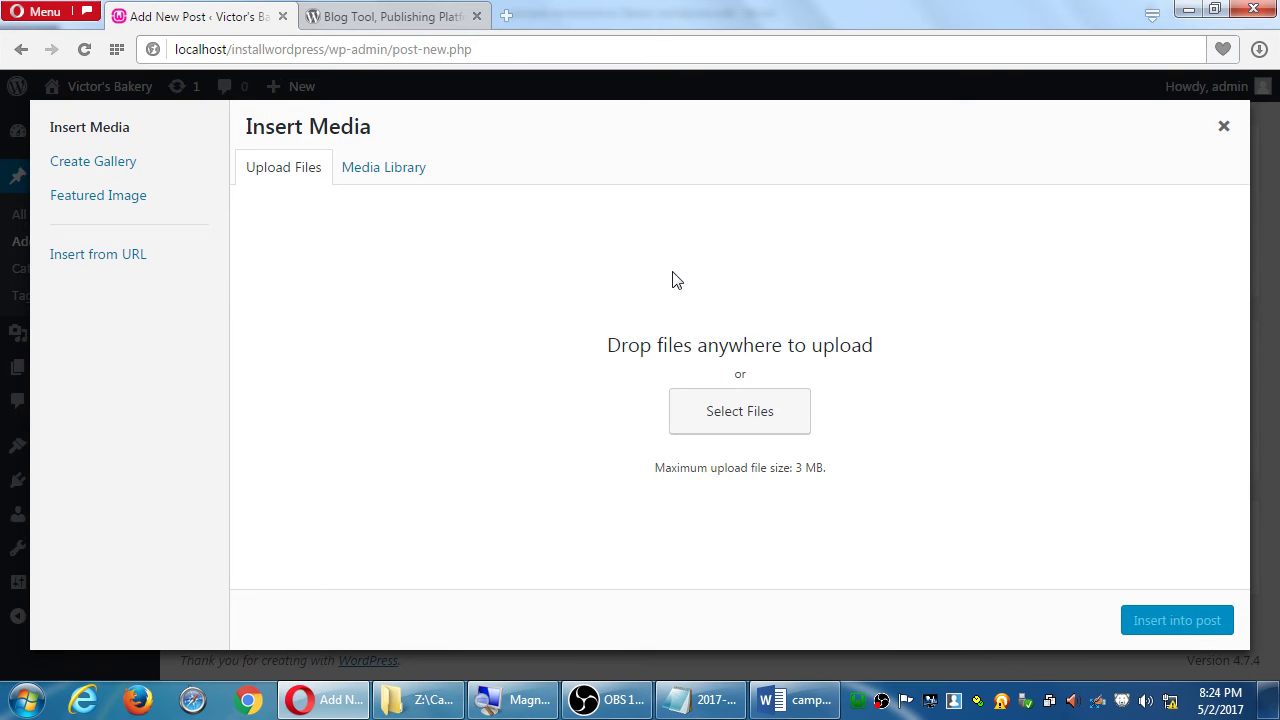
{"action": "left_click", "coordinate": [153, 262]}
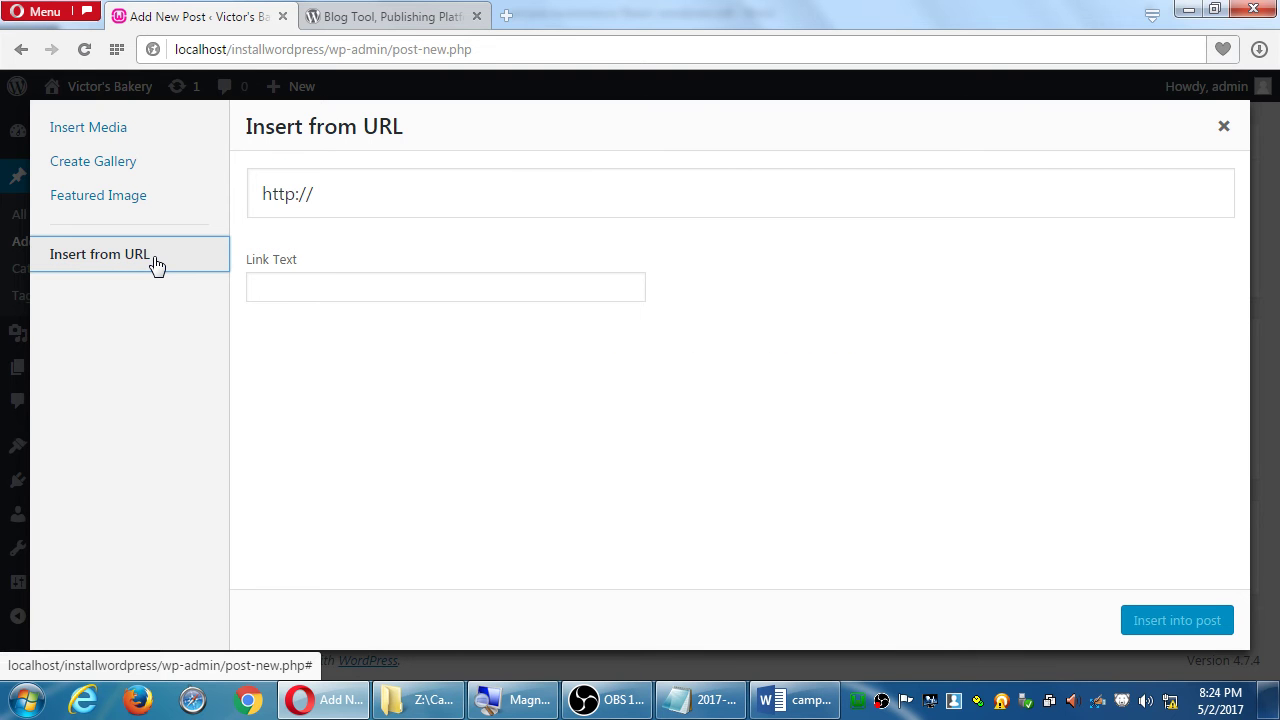
{"action": "left_click", "coordinate": [1221, 125]}
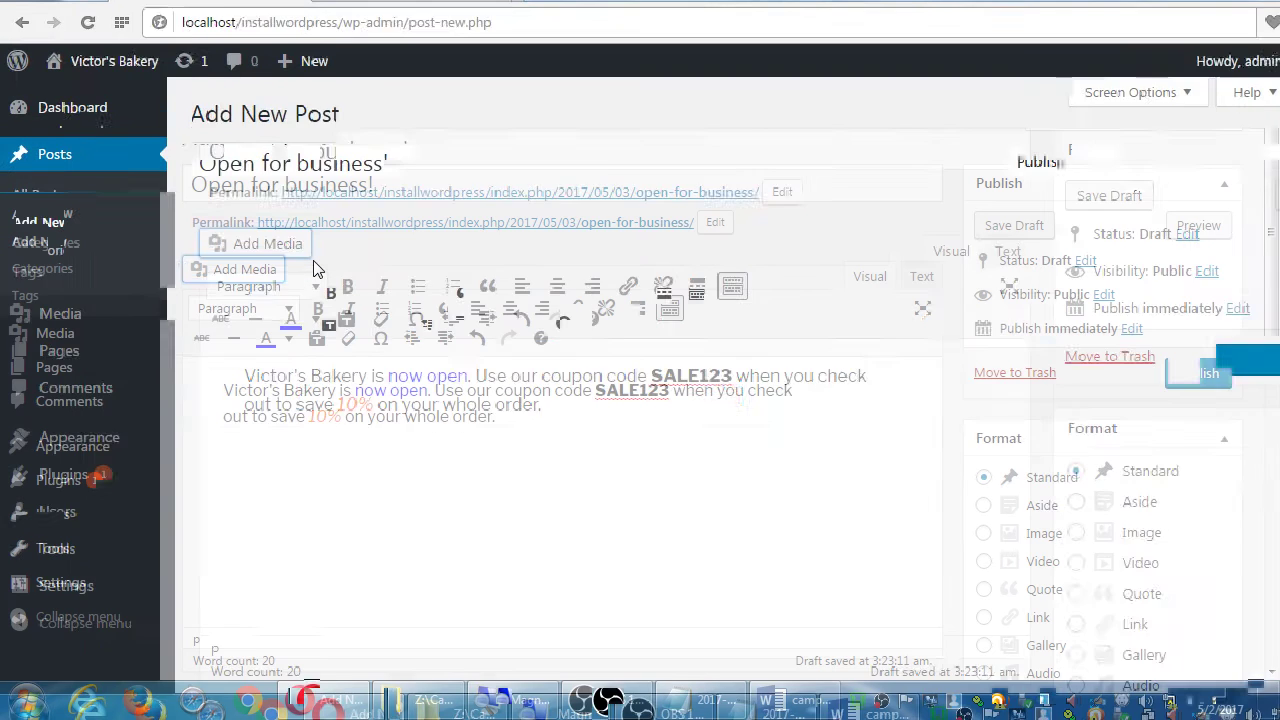
Switch to the wordpress.org tab and view its HTML page source.
{"action": "key", "text": "ctrl+Tab"}
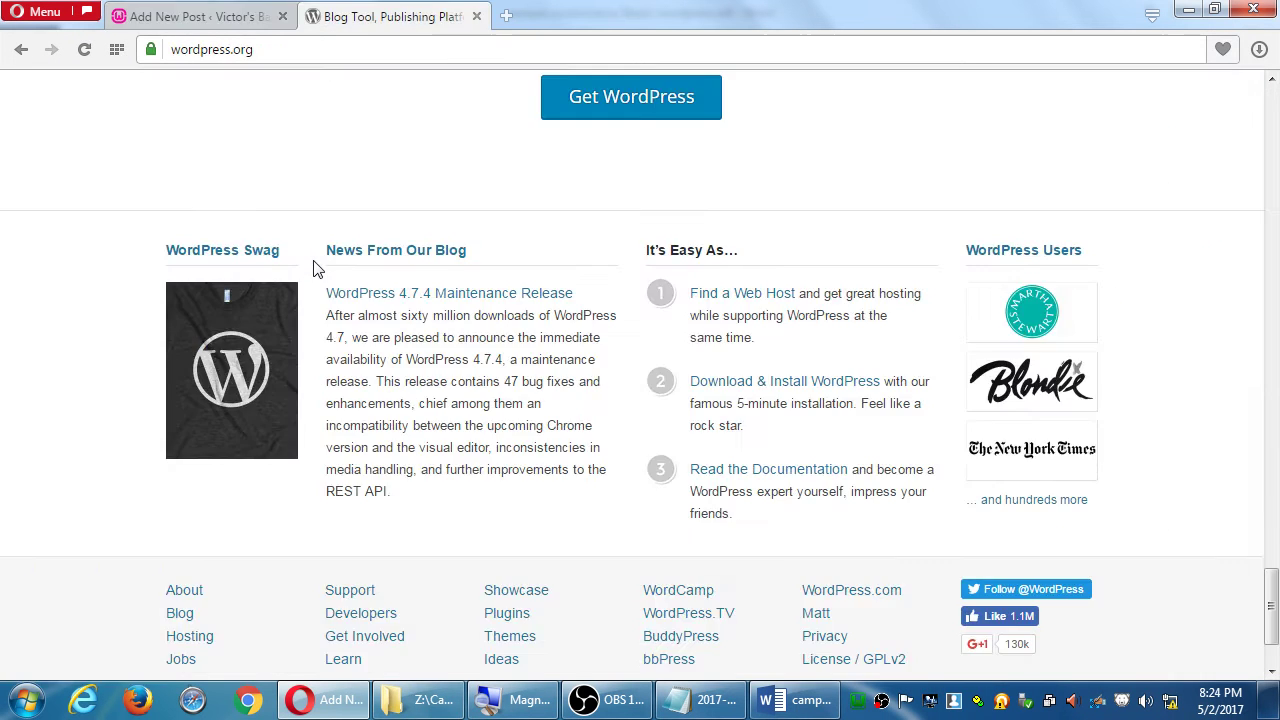
{"action": "scroll", "coordinate": [447, 127], "scroll_direction": "up", "scroll_amount": 20}
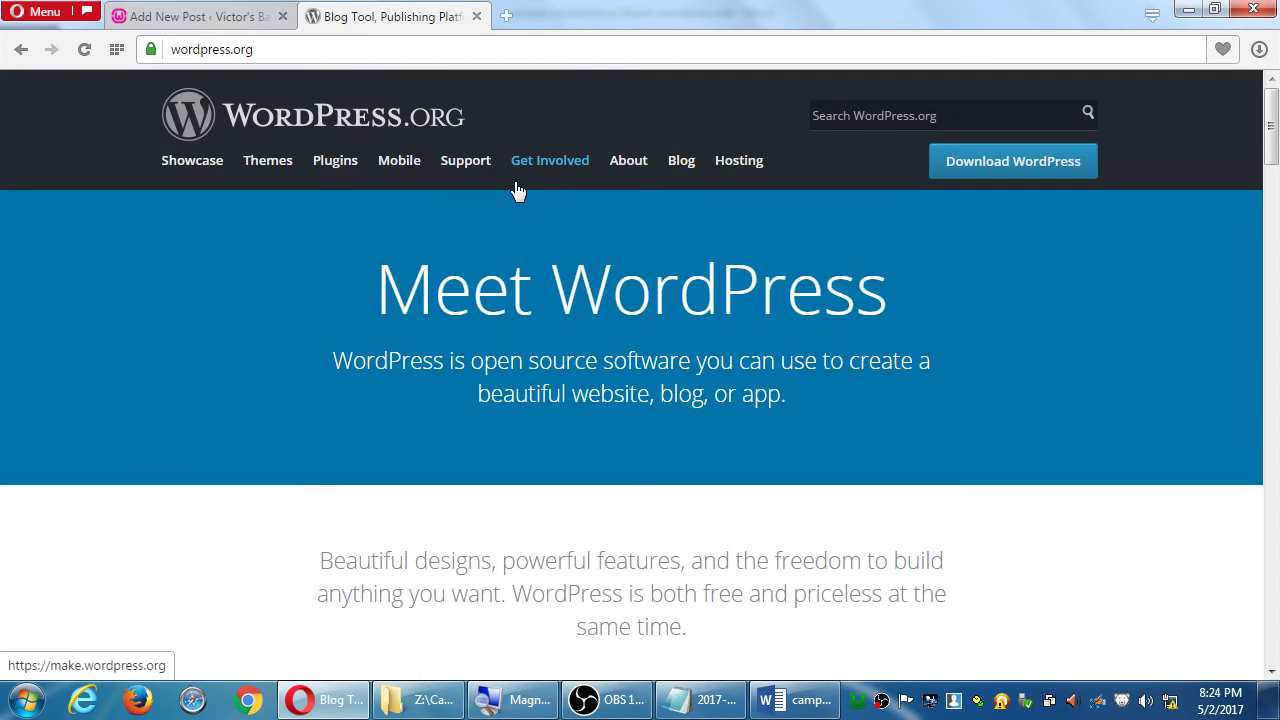
{"action": "key", "text": "ctrl+u"}
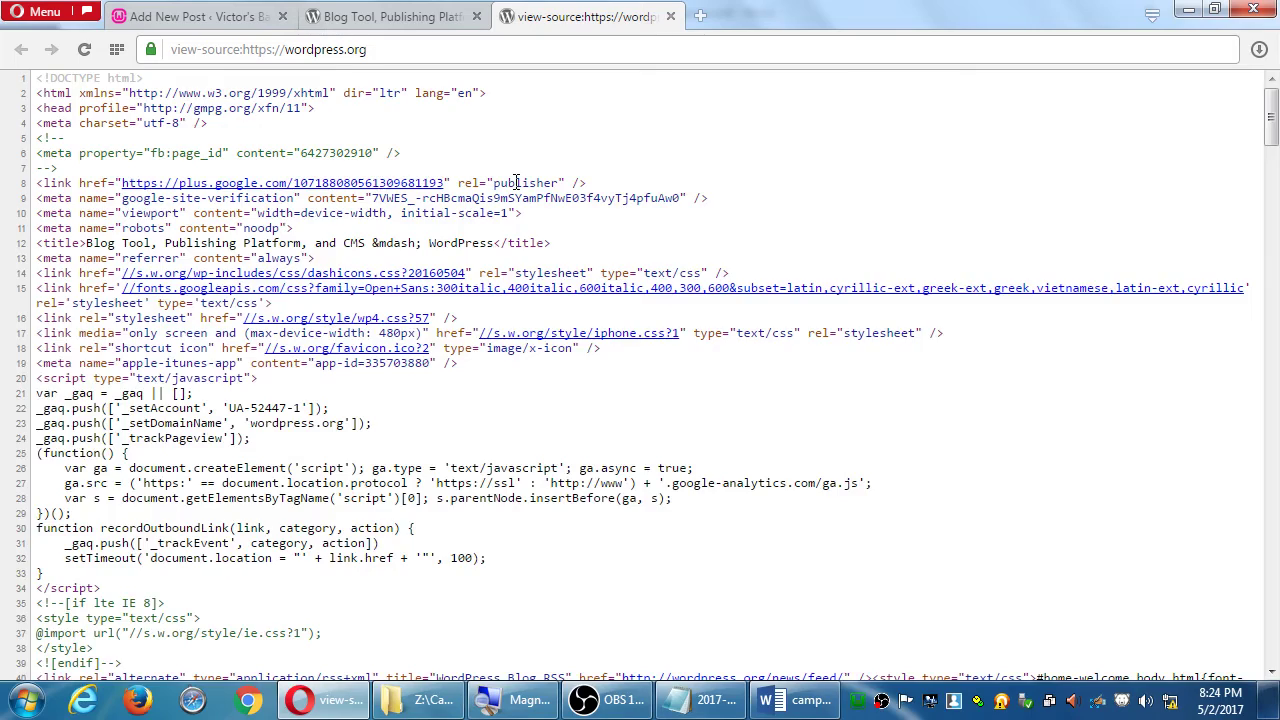
{"action": "scroll", "coordinate": [750, 165], "scroll_direction": "down", "scroll_amount": 10}
{"action": "scroll", "coordinate": [750, 168], "scroll_direction": "down", "scroll_amount": 5}
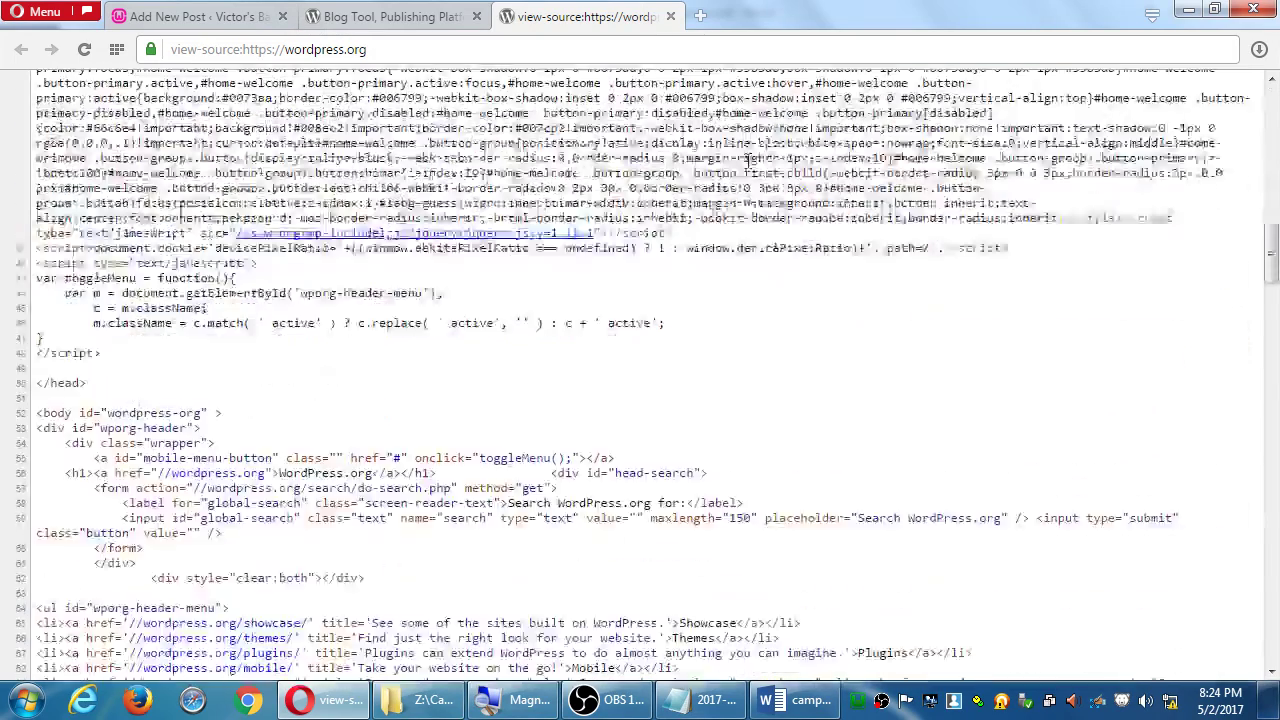
{"action": "scroll", "coordinate": [748, 175], "scroll_direction": "down", "scroll_amount": 1}
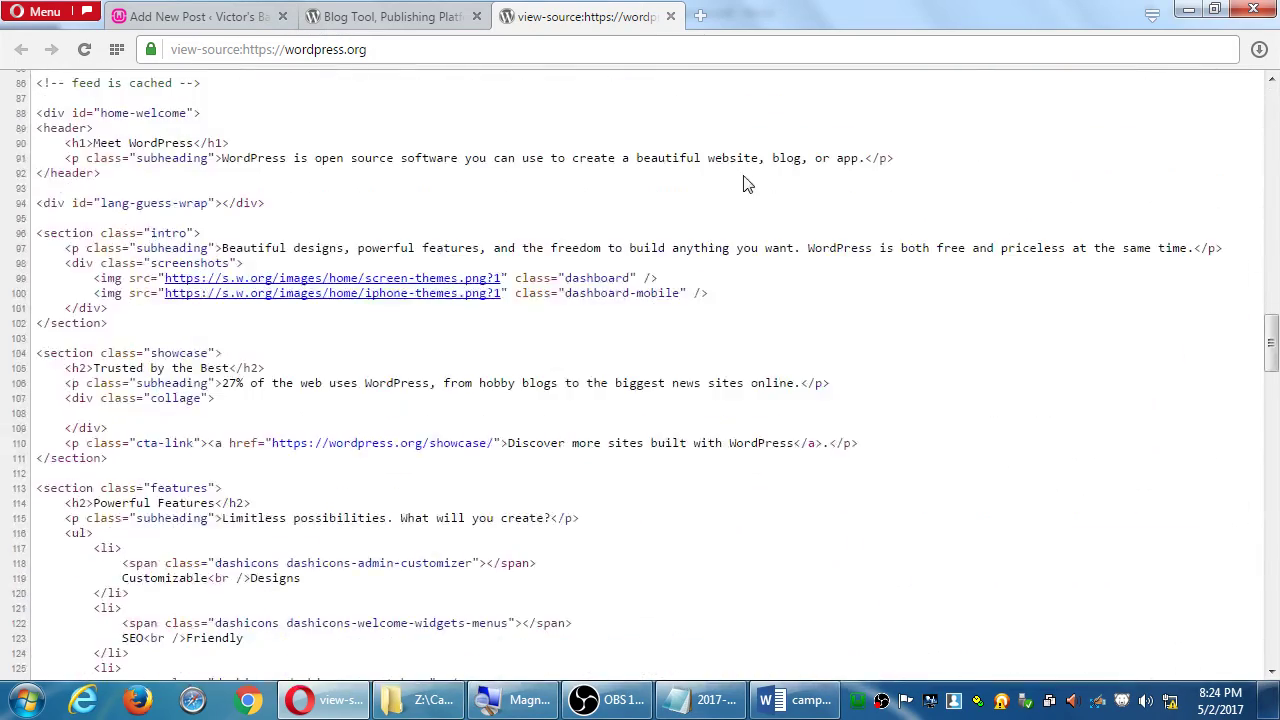
Load google.com in a new tab, view its source, then return to the Google homepage tab.
{"action": "key", "text": "ctrl+t"}
{"action": "type", "text": "google.com"}
{"action": "key", "text": "Return"}
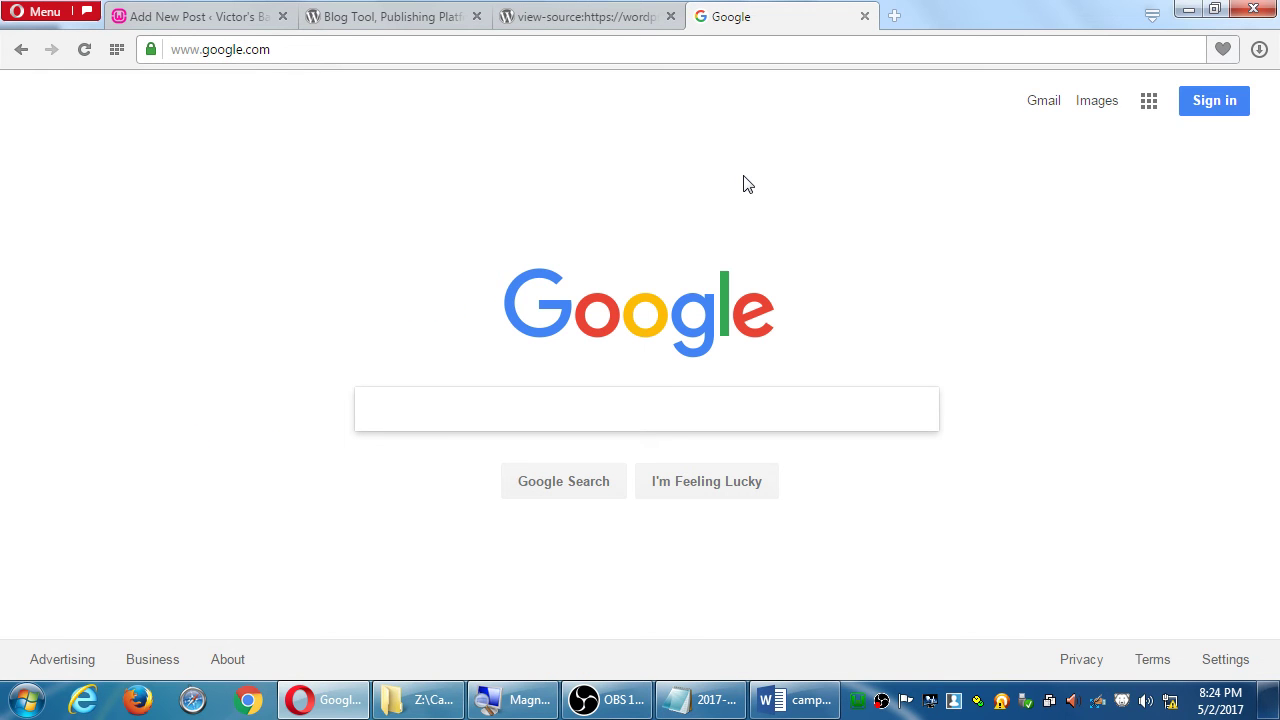
{"action": "key", "text": "ctrl+u"}
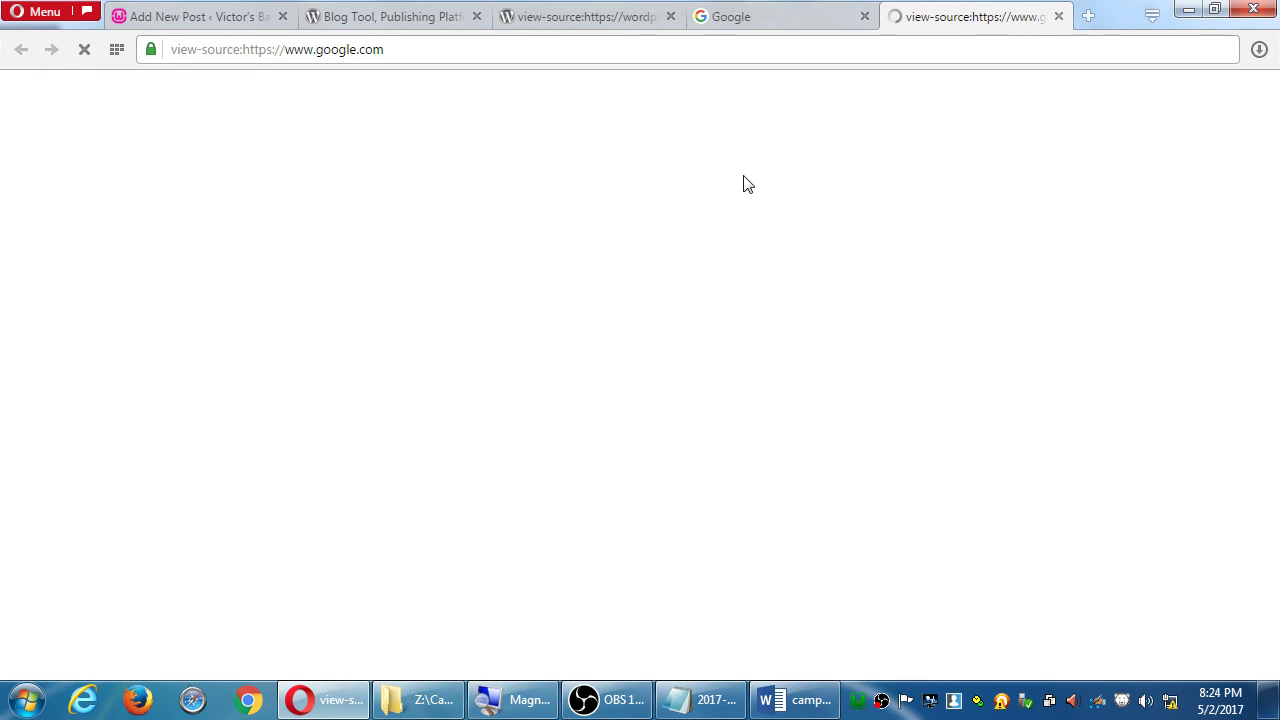
{"action": "scroll", "coordinate": [772, 184], "scroll_direction": "down", "scroll_amount": 15}
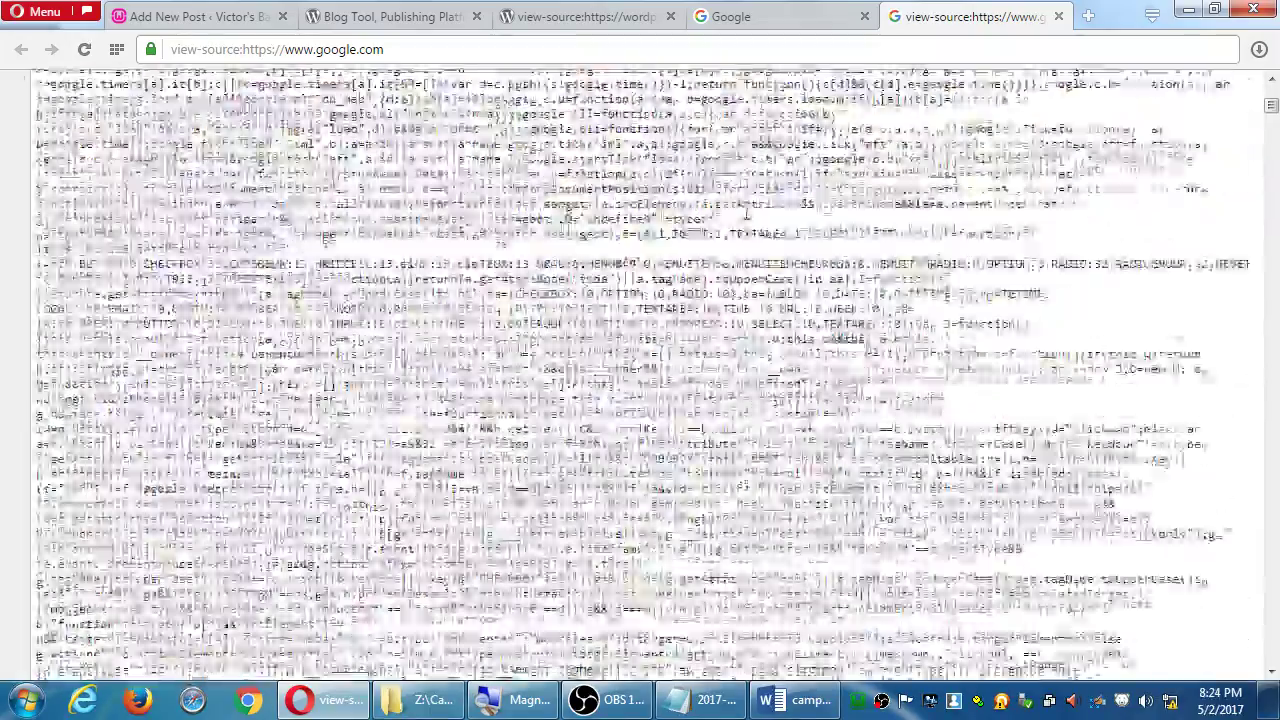
{"action": "scroll", "coordinate": [745, 213], "scroll_direction": "down", "scroll_amount": 15}
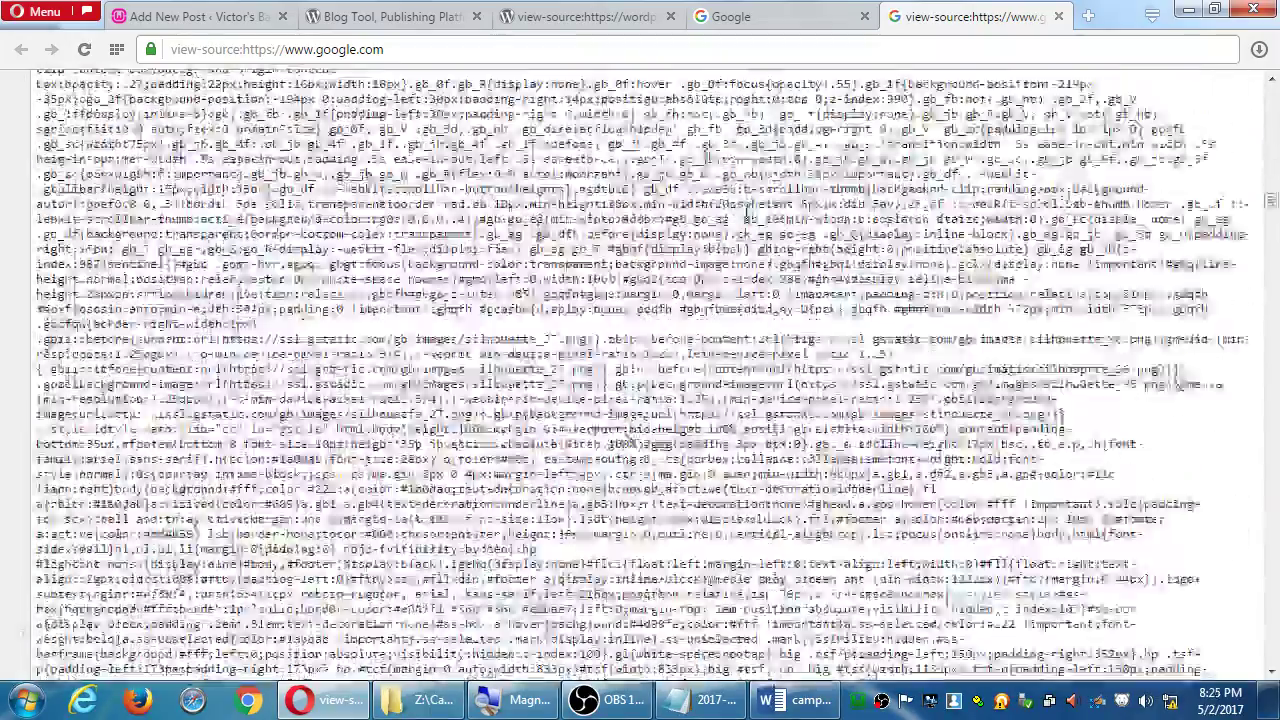
{"action": "scroll", "coordinate": [745, 213], "scroll_direction": "down", "scroll_amount": 15}
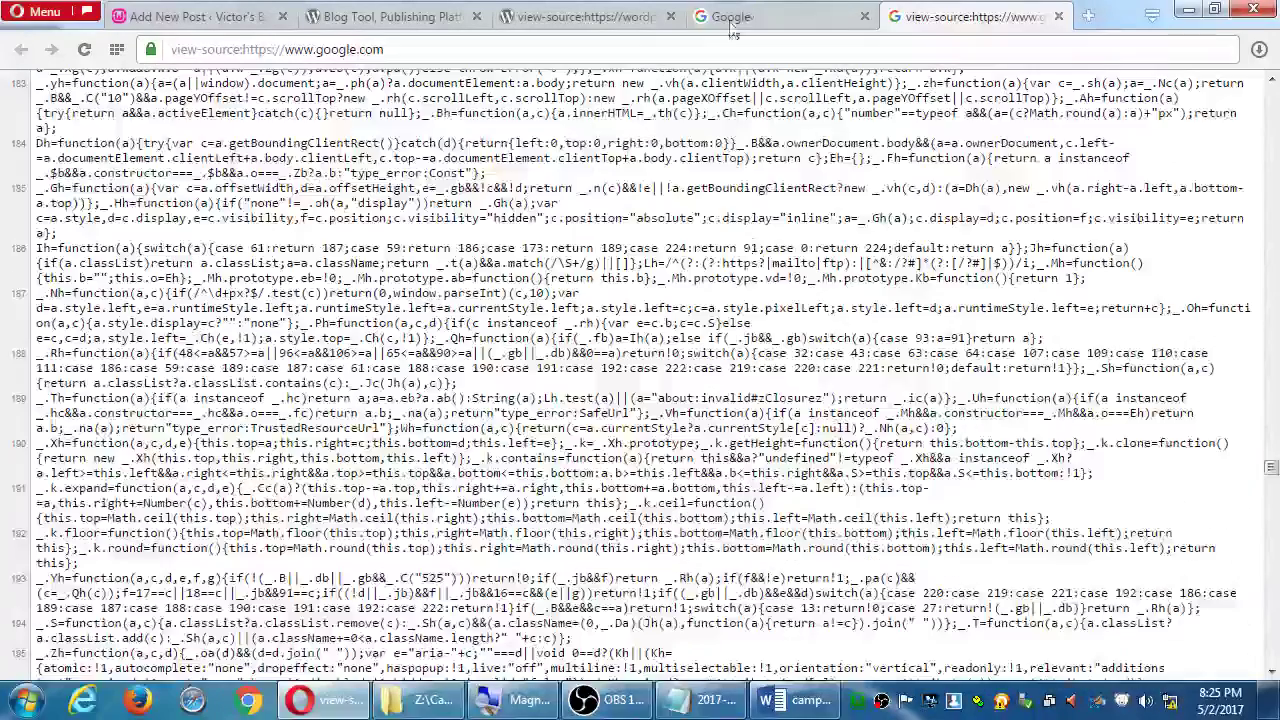
{"action": "left_click", "coordinate": [750, 15]}
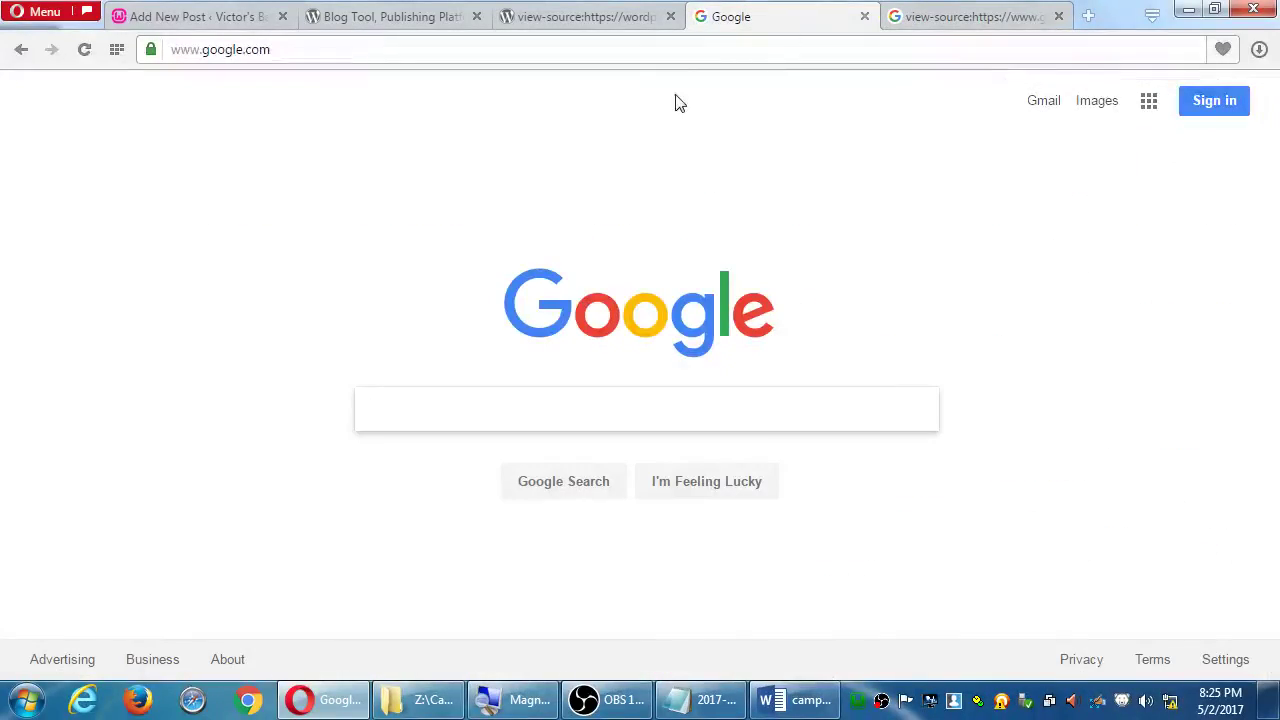
Return to the post editor and switch to the Text (HTML) view.
{"action": "left_click", "coordinate": [234, 22]}
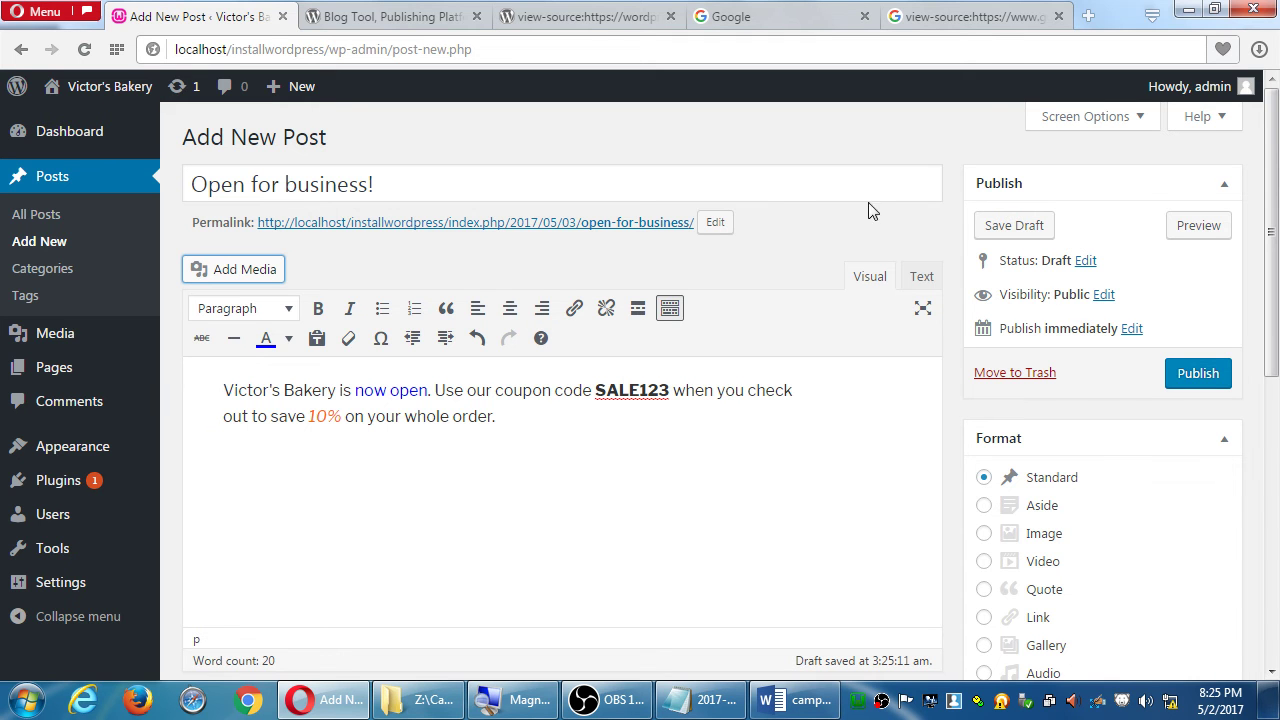
{"action": "left_click", "coordinate": [910, 275]}
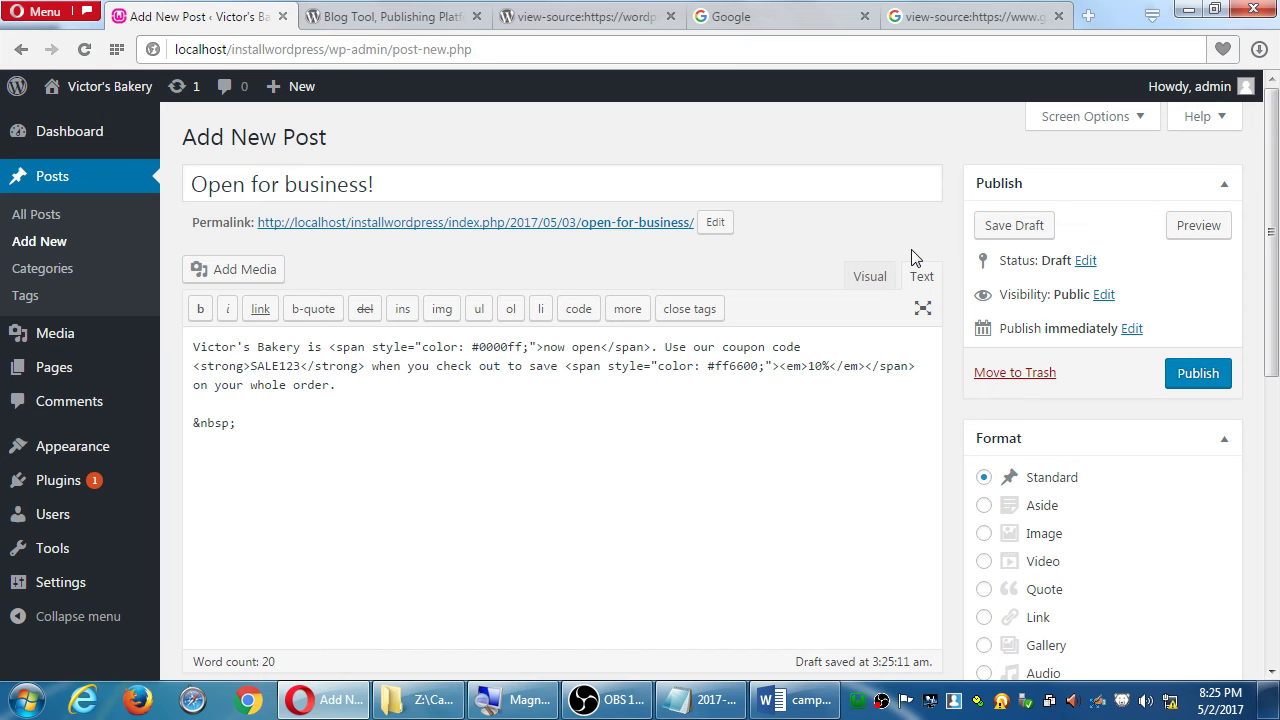
{"action": "left_click", "coordinate": [858, 288]}
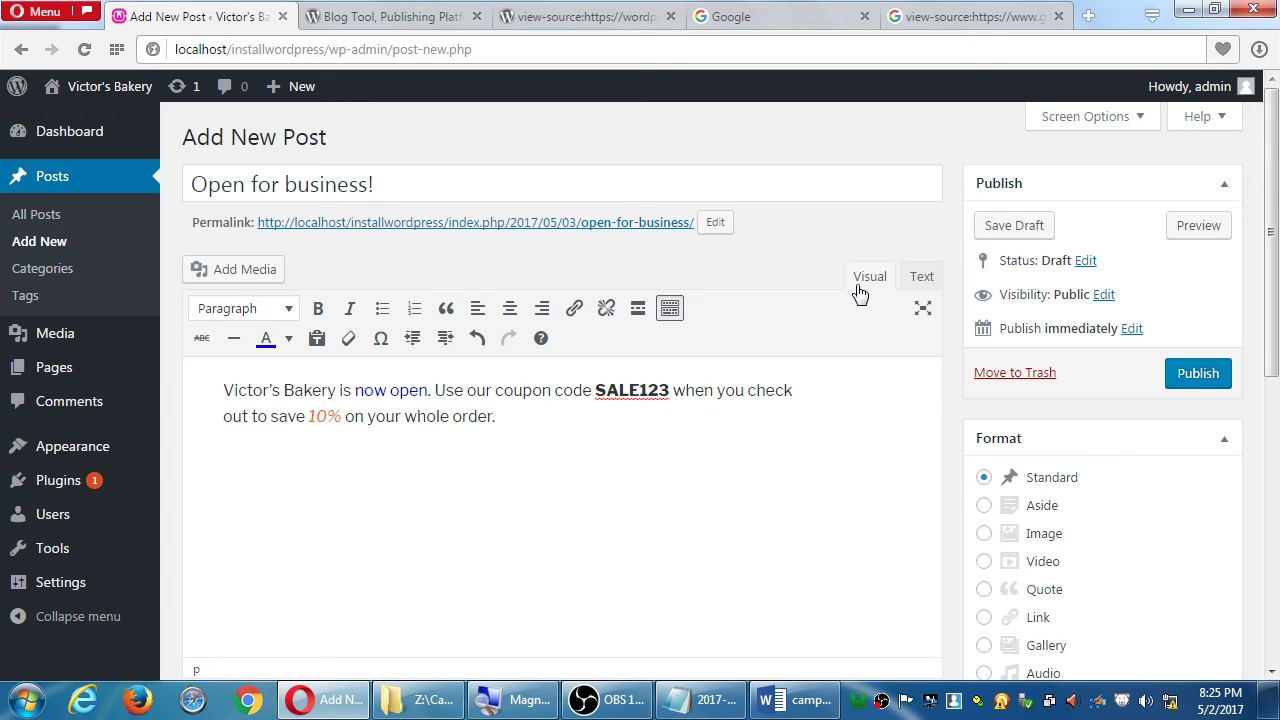
{"action": "left_click", "coordinate": [913, 285]}
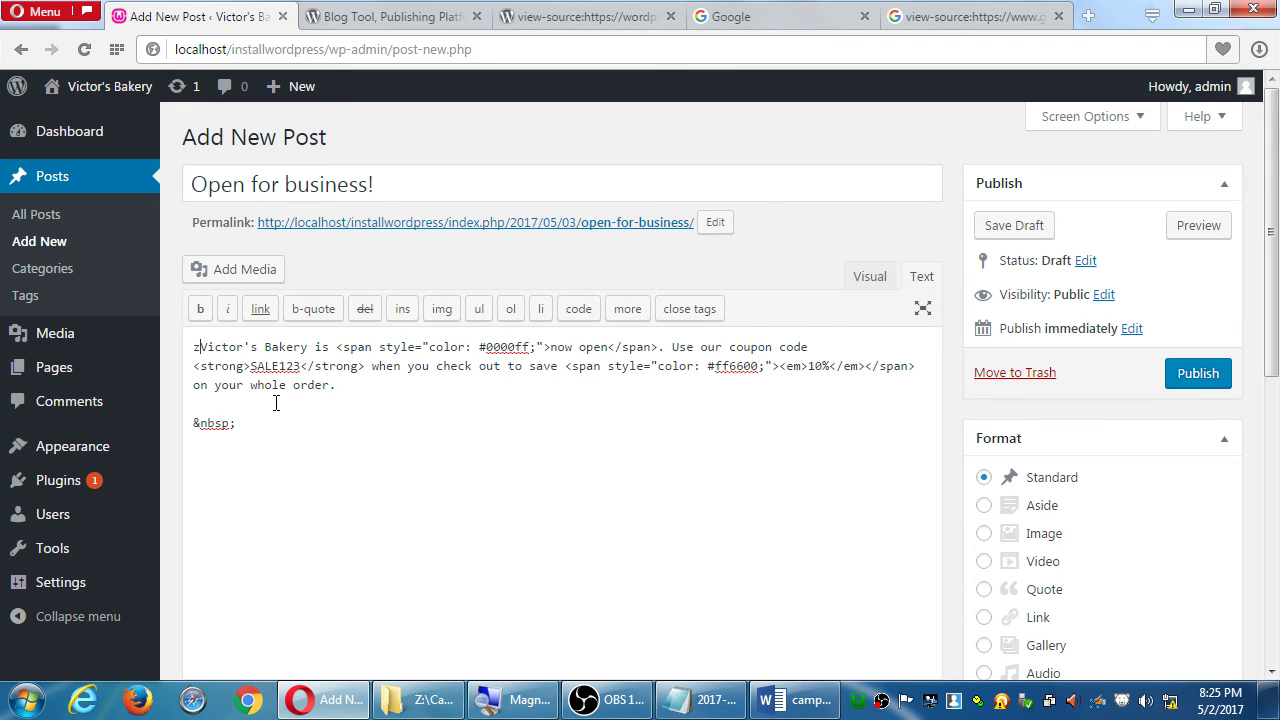
Wrap the paragraph in a div styled 'background-color: pink;' and view it in Visual.
{"action": "type", "text": "<div>"}
{"action": "key", "text": "Down"}
{"action": "key", "text": "Down"}
{"action": "key", "text": "End"}
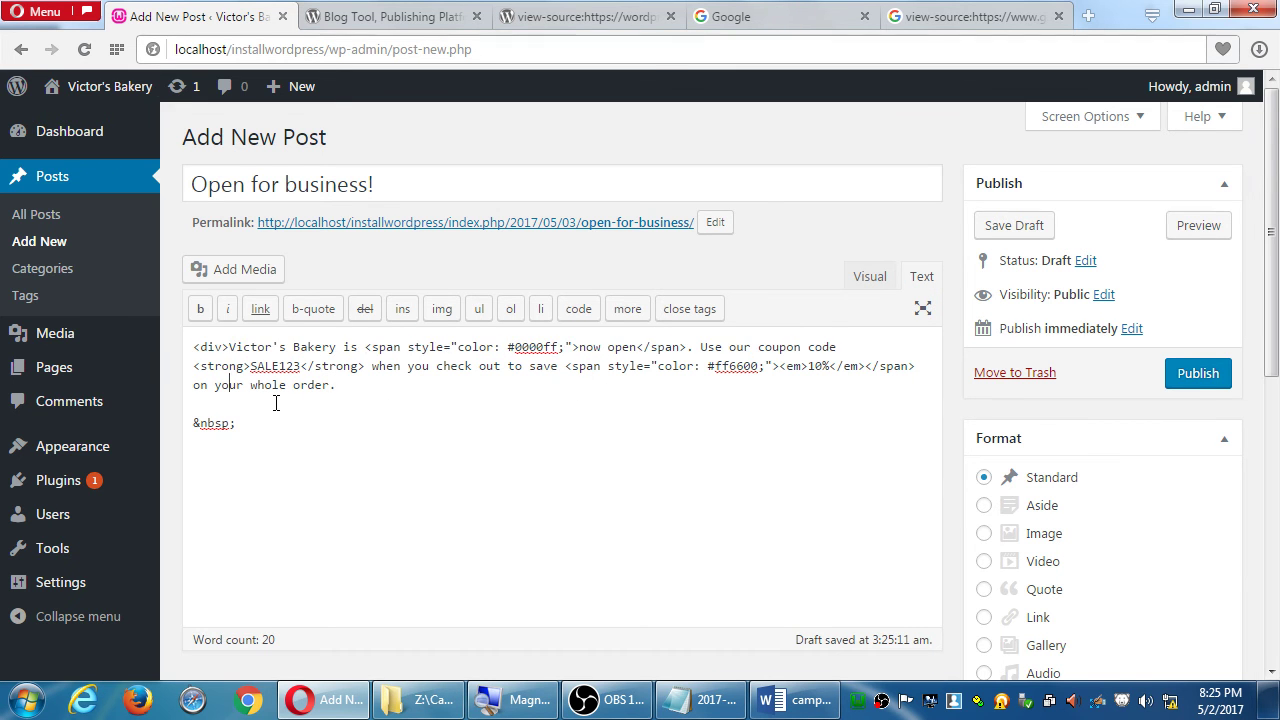
{"action": "type", "text": "</div>"}
{"action": "type", "text": " styl"}
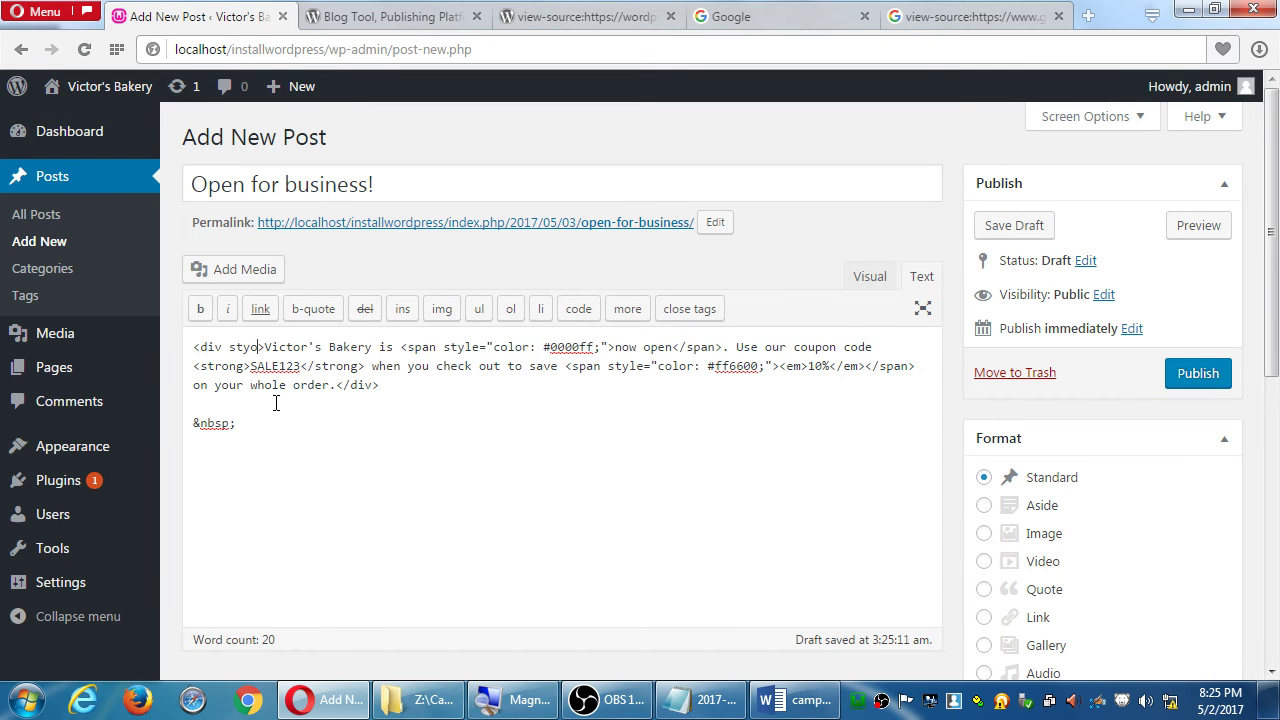
{"action": "type", "text": "e=\"\""}
{"action": "key", "text": "Left"}
{"action": "type", "text": "ba"}
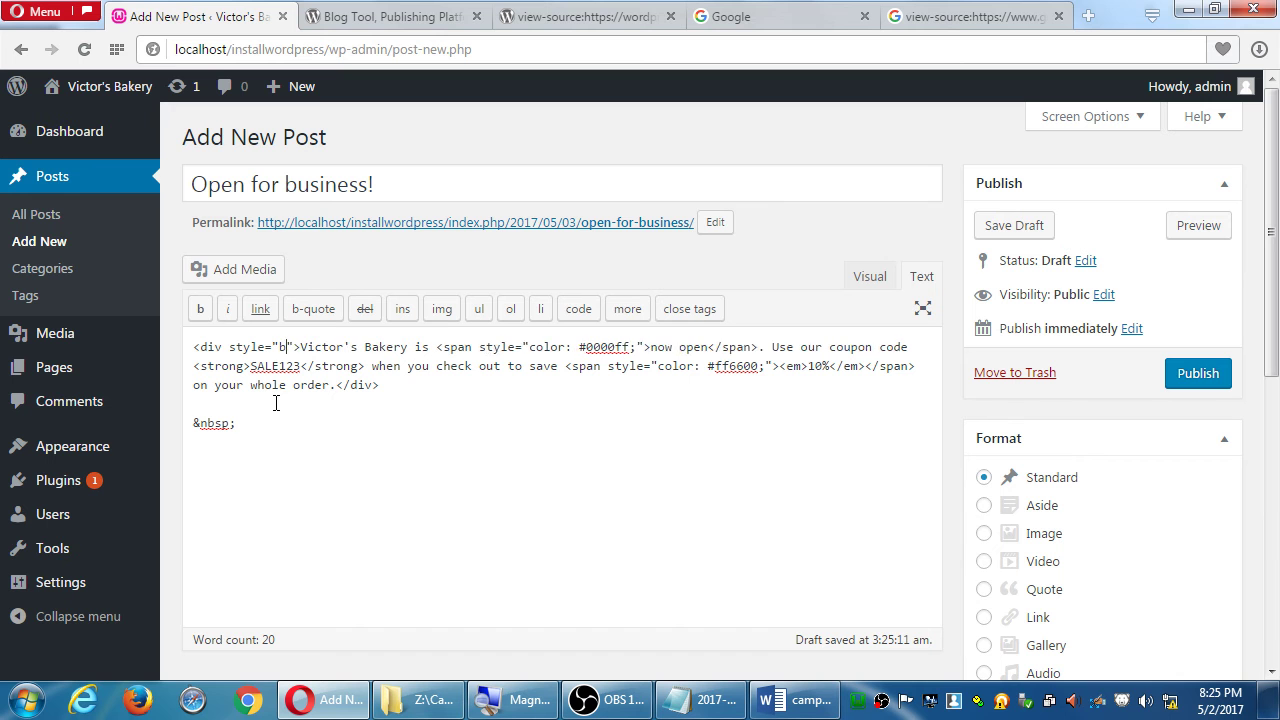
{"action": "type", "text": "ckground-color"}
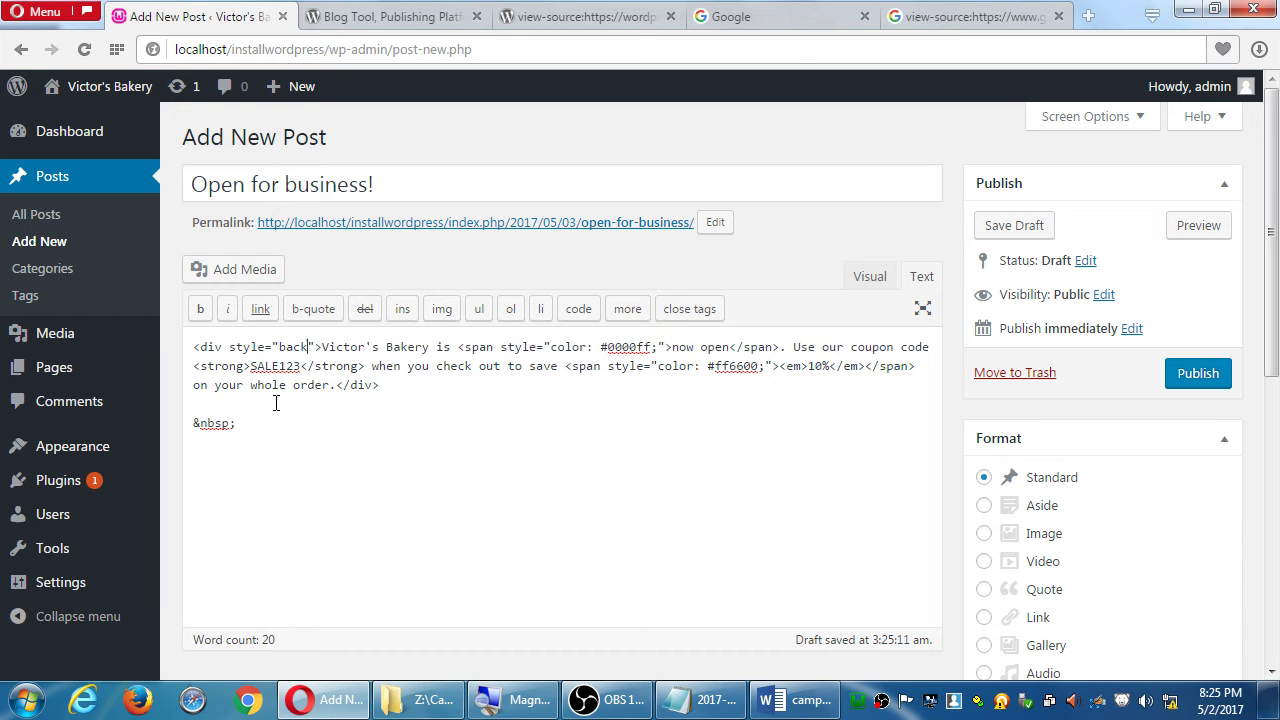
{"action": "type", "text": ": pink;"}
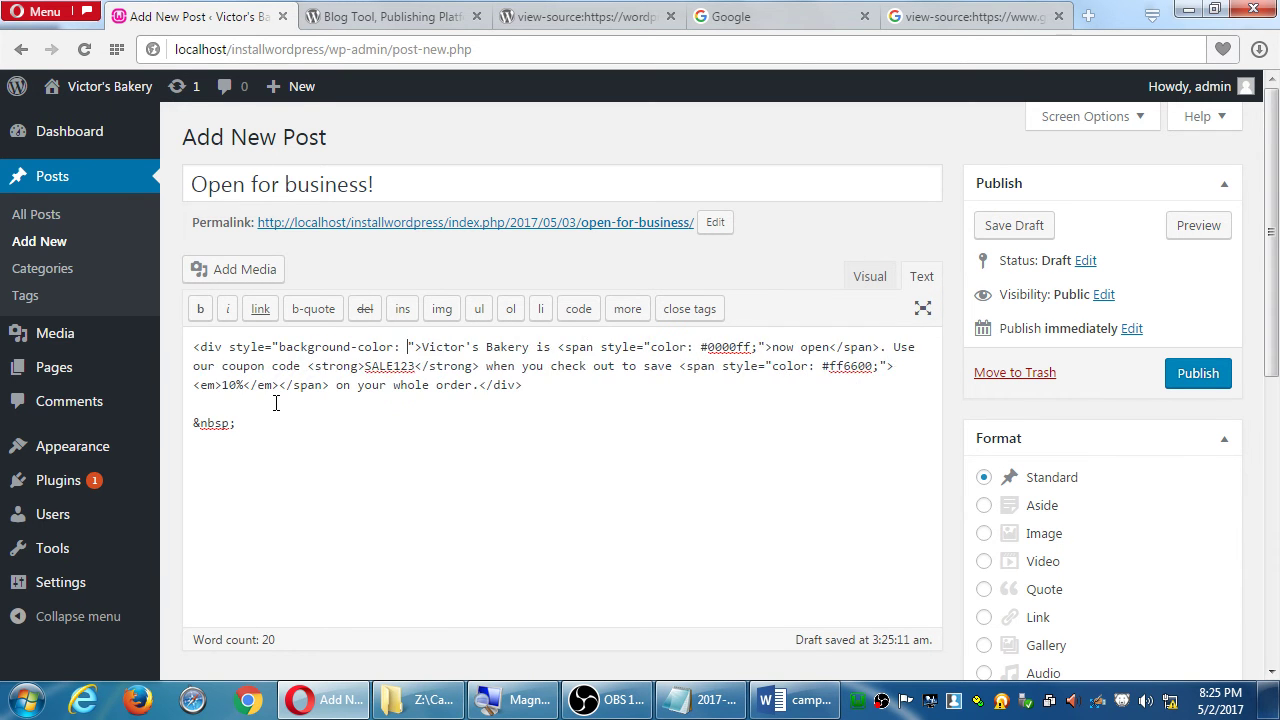
{"action": "left_click", "coordinate": [850, 284]}
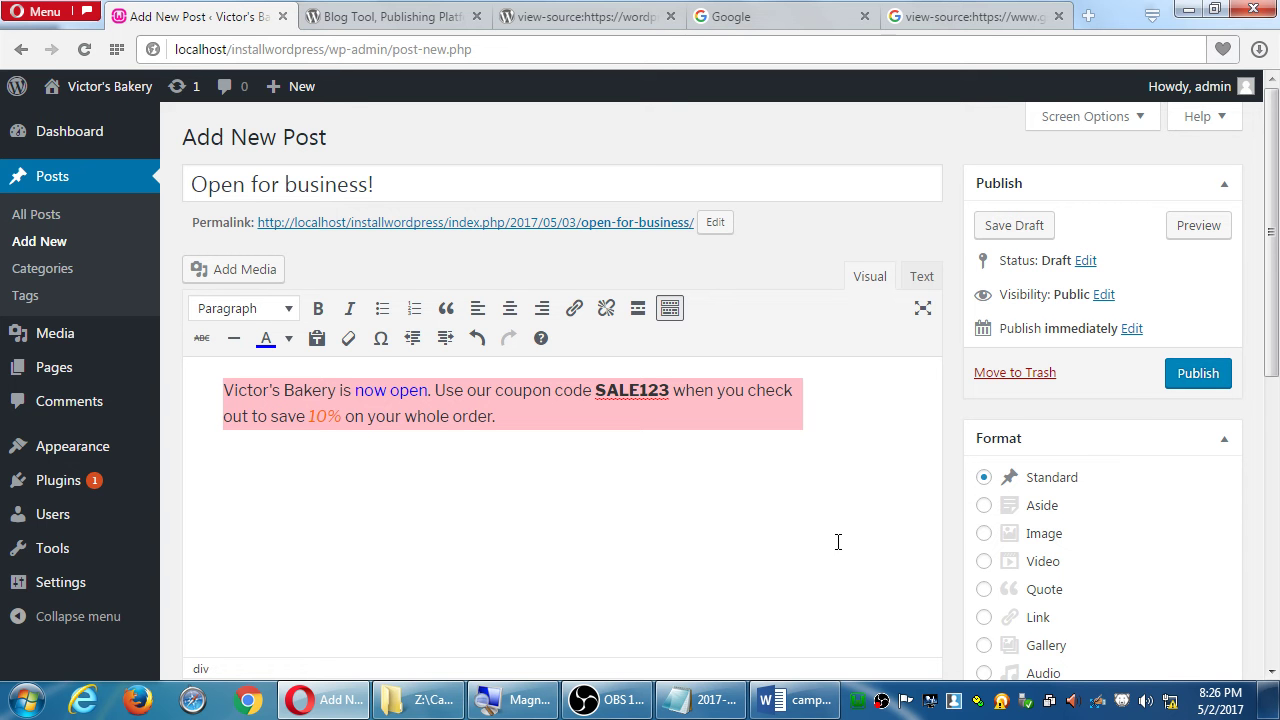
{"action": "key", "text": "ctrl+t"}
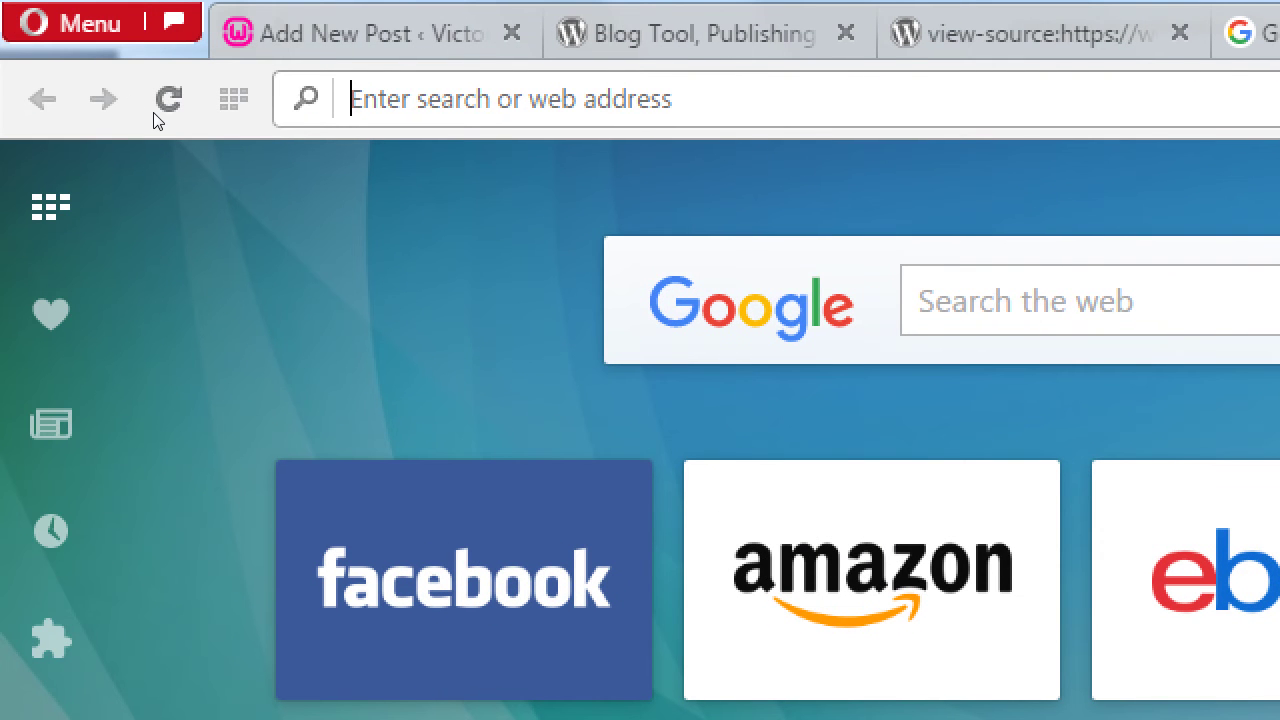
Load w3schools.com in the new tab, browse its Tutorials menu, then return to the post editor.
{"action": "type", "text": "w3s"}
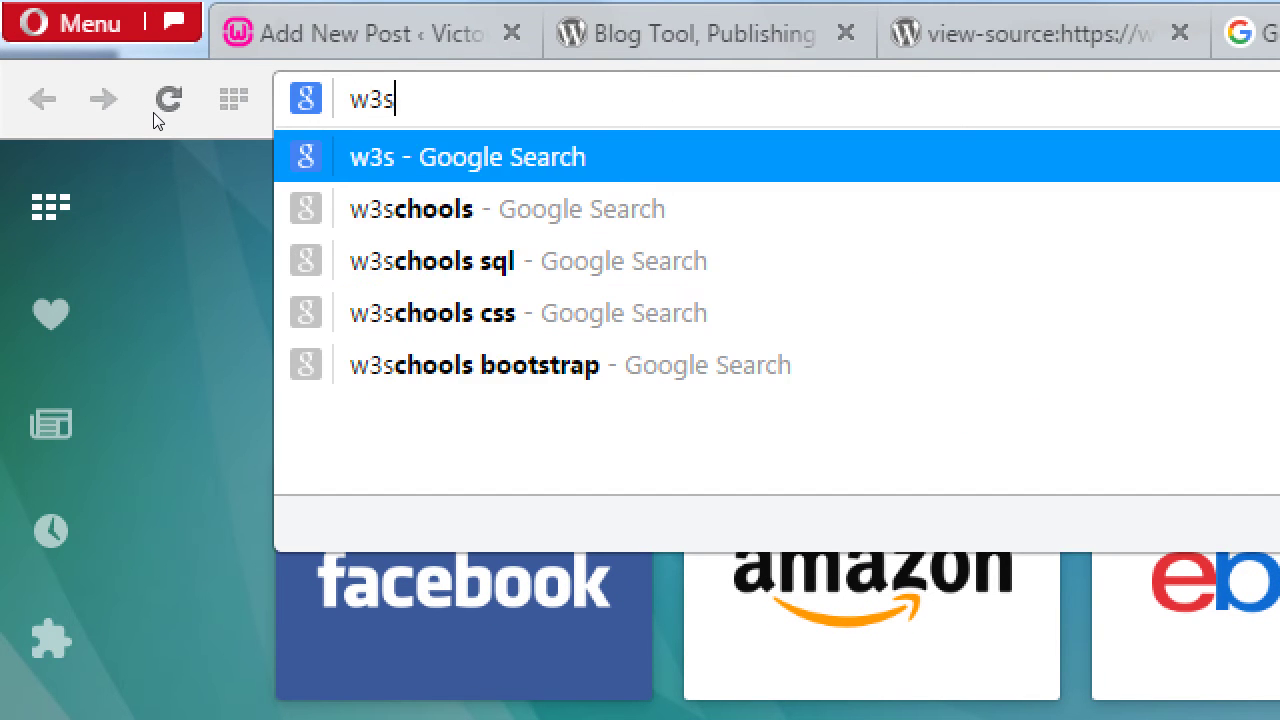
{"action": "type", "text": "chools.com"}
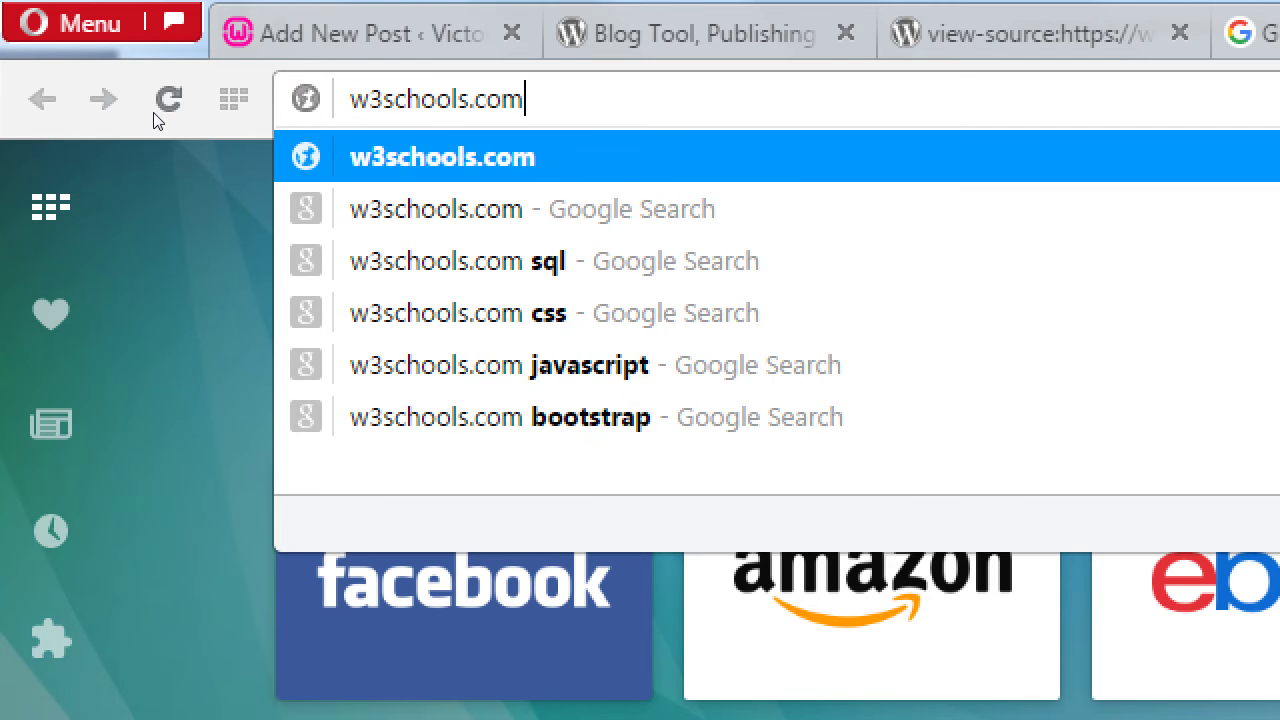
{"action": "key", "text": "Return"}
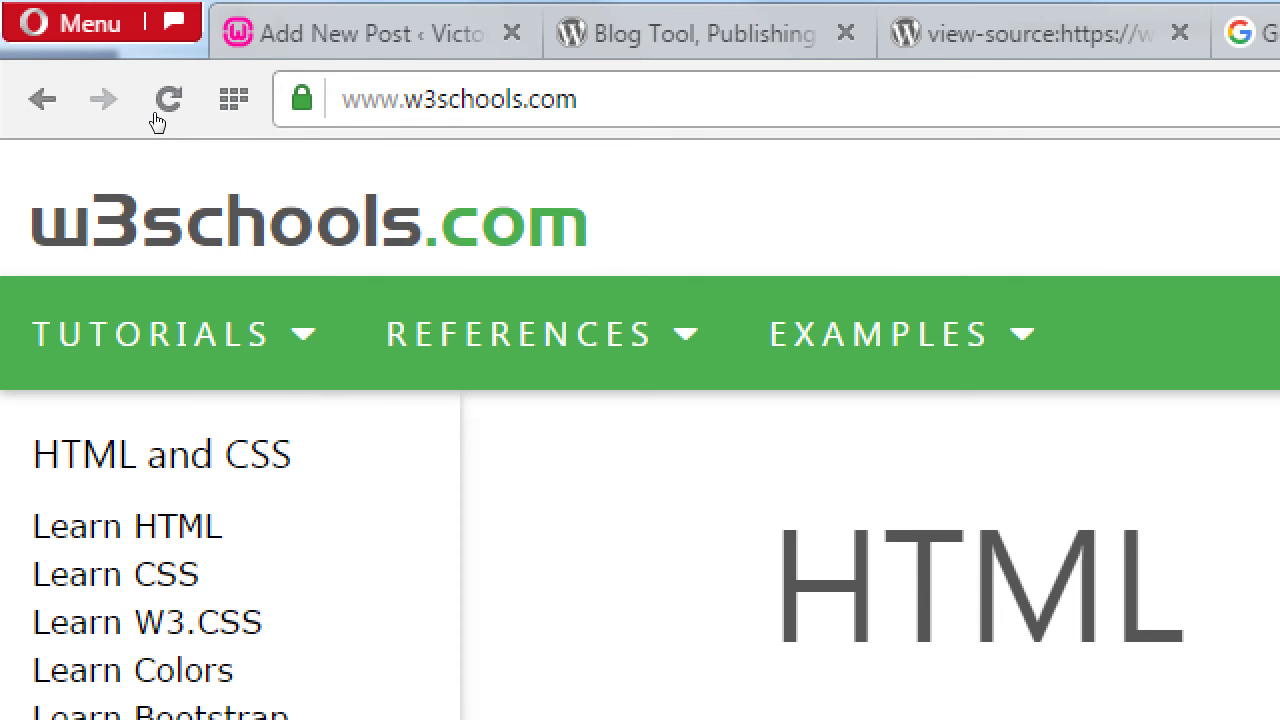
{"action": "key", "text": "ctrl+l"}
{"action": "key", "text": "End"}
{"action": "left_click", "coordinate": [150, 333]}
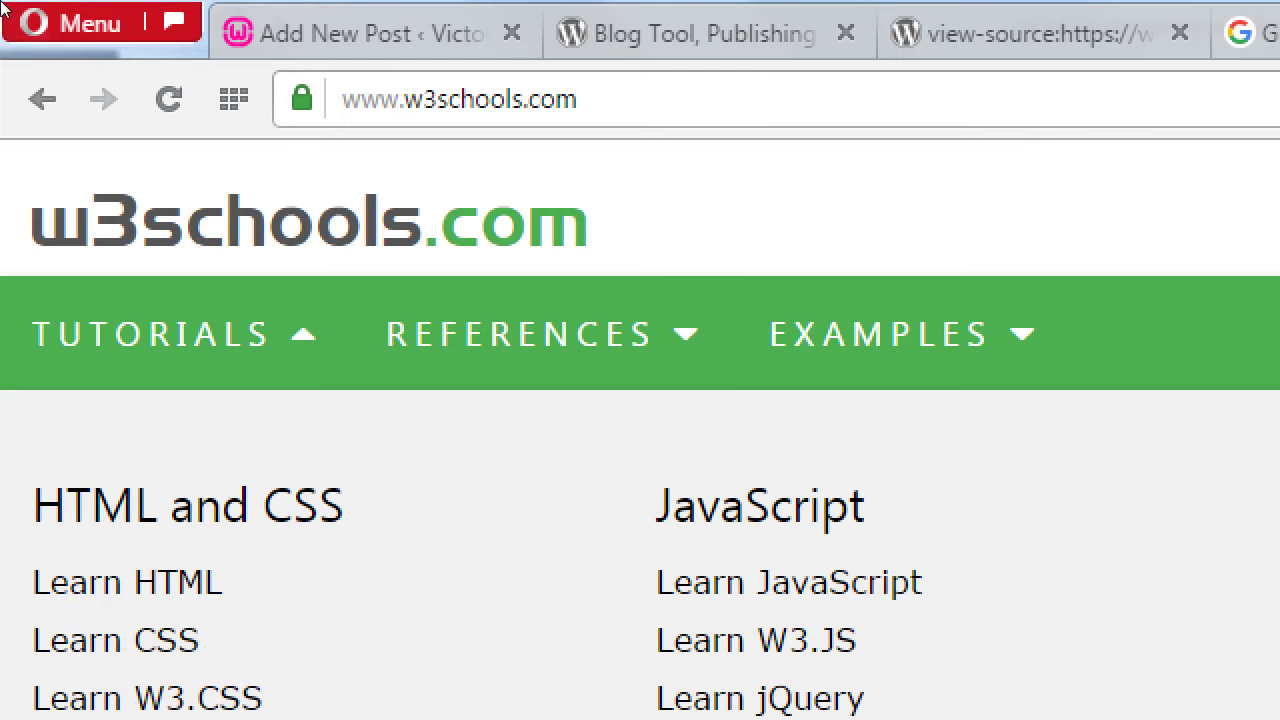
{"action": "left_click", "coordinate": [163, 157]}
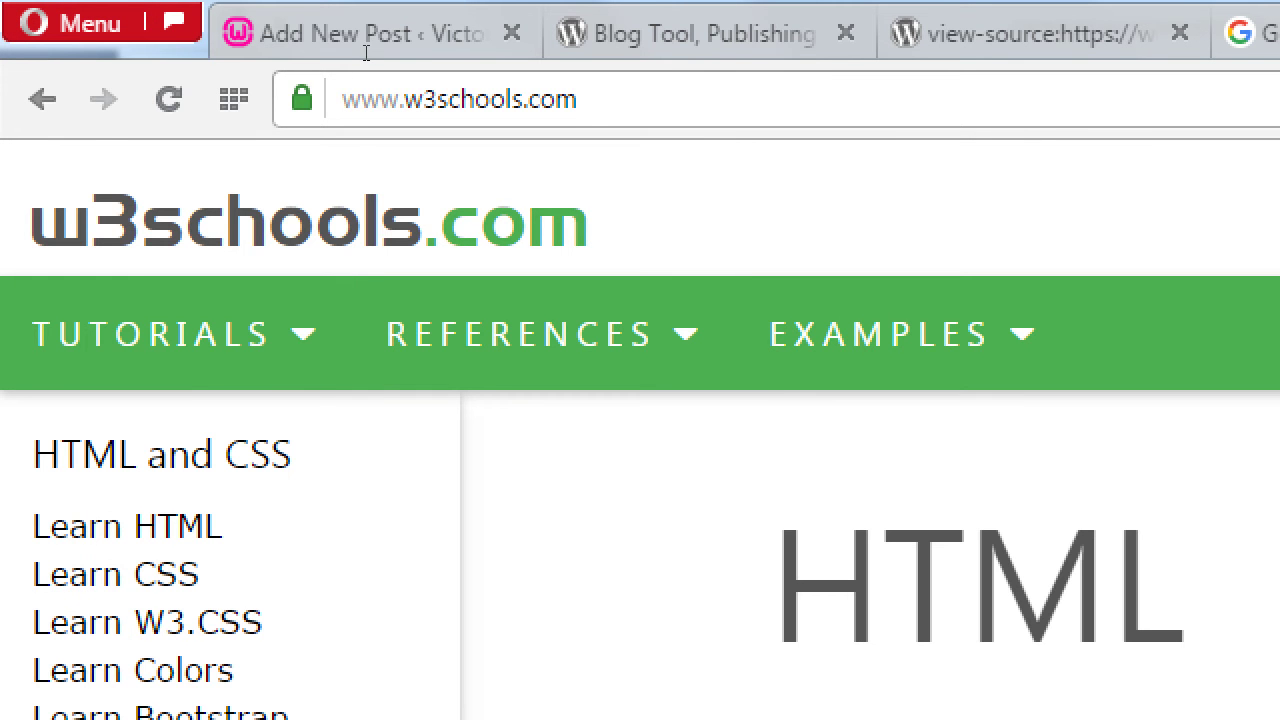
{"action": "key", "text": "ctrl+l"}
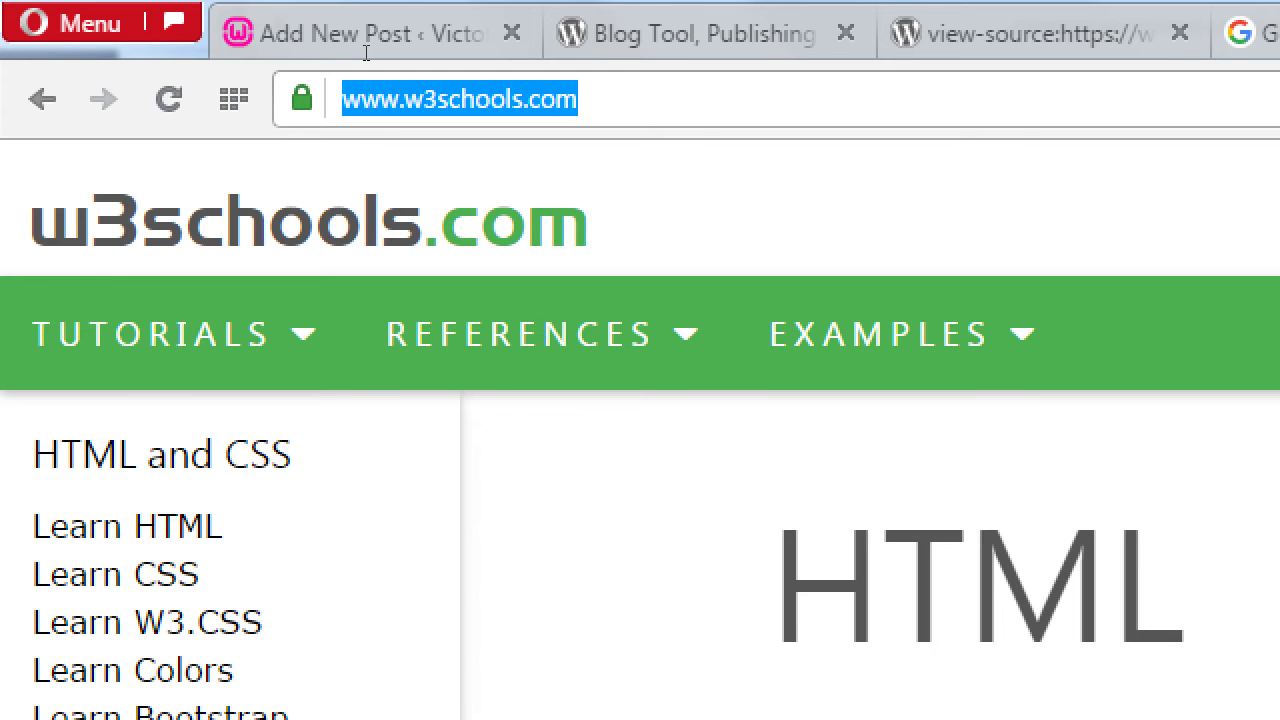
{"action": "left_click", "coordinate": [366, 53]}
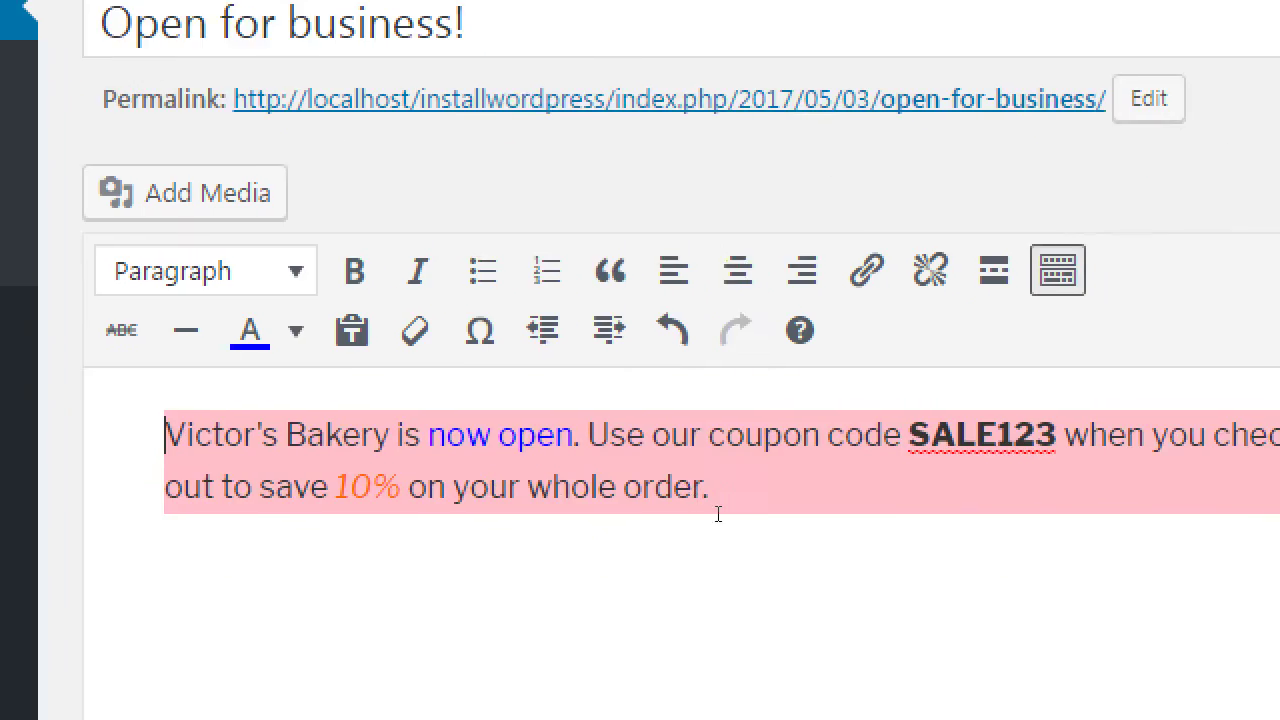
Check the pink div in the Text view, then return to Visual and place the caret below the box.
{"action": "left_click", "coordinate": [1091, 220]}
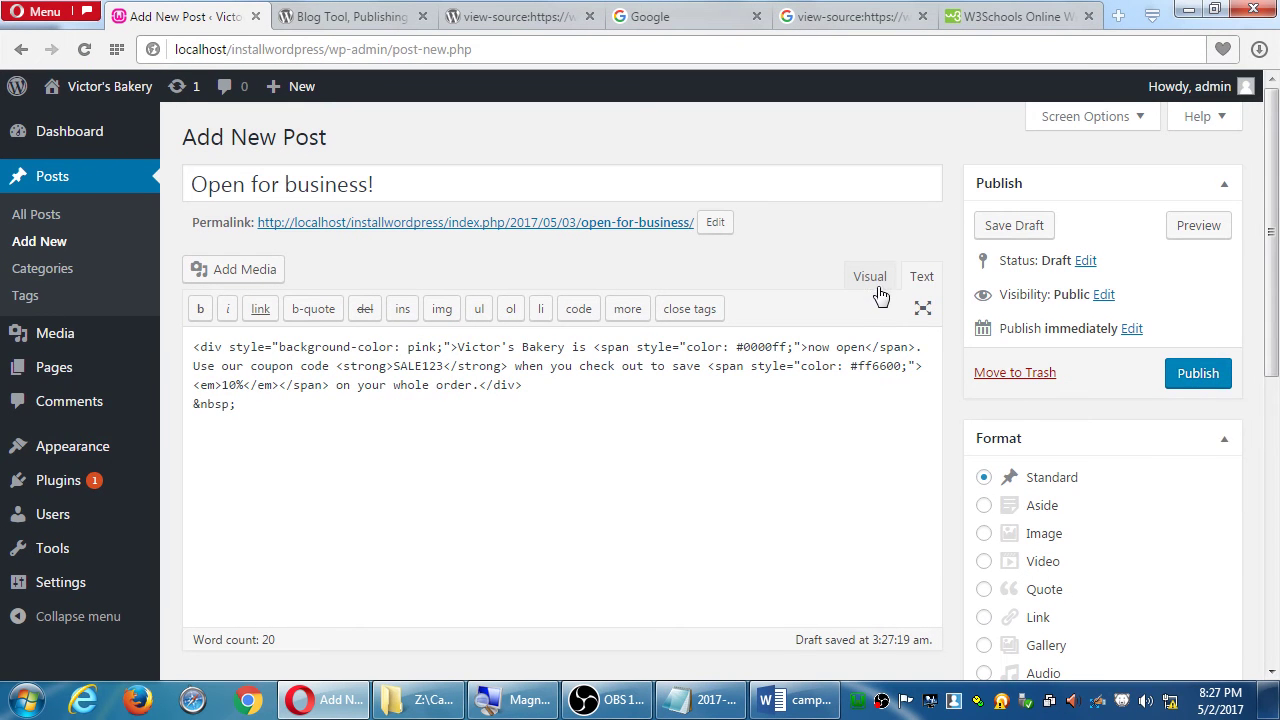
{"action": "left_click", "coordinate": [870, 279]}
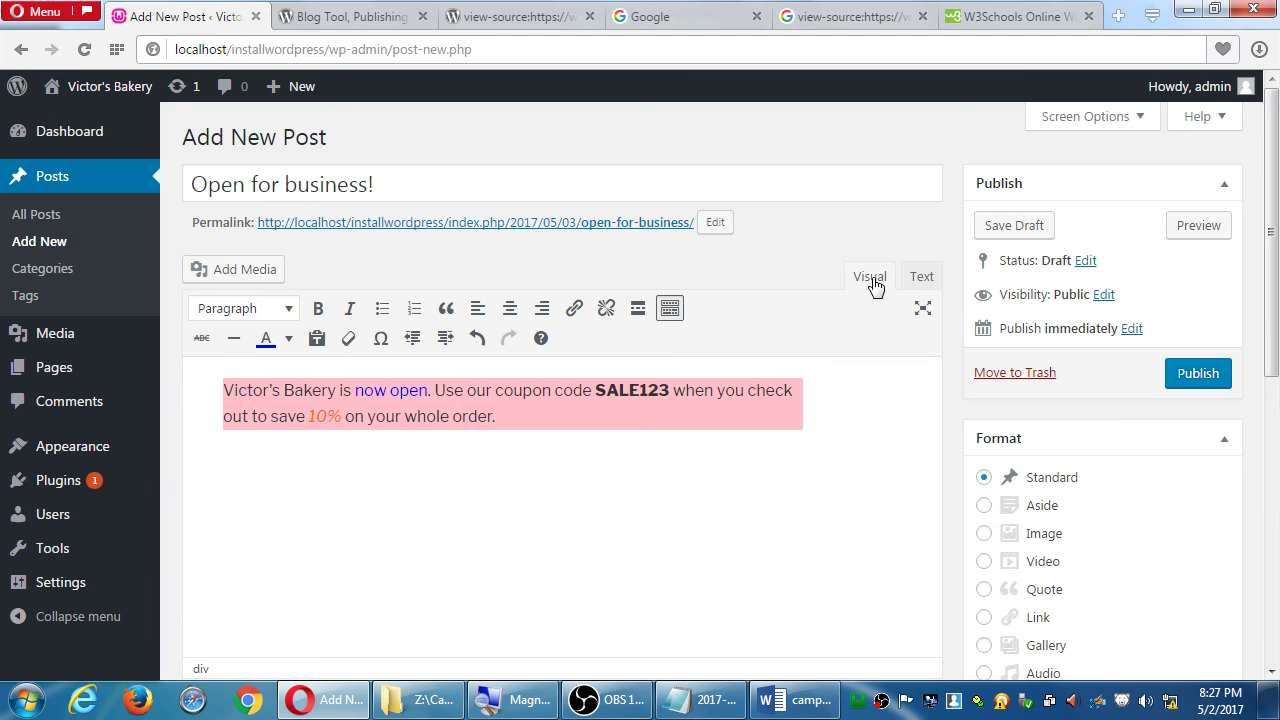
{"action": "left_click", "coordinate": [751, 482]}
{"action": "scroll", "coordinate": [968, 432], "scroll_direction": "down", "scroll_amount": 1}
{"action": "scroll", "coordinate": [968, 432], "scroll_direction": "down", "scroll_amount": 5}
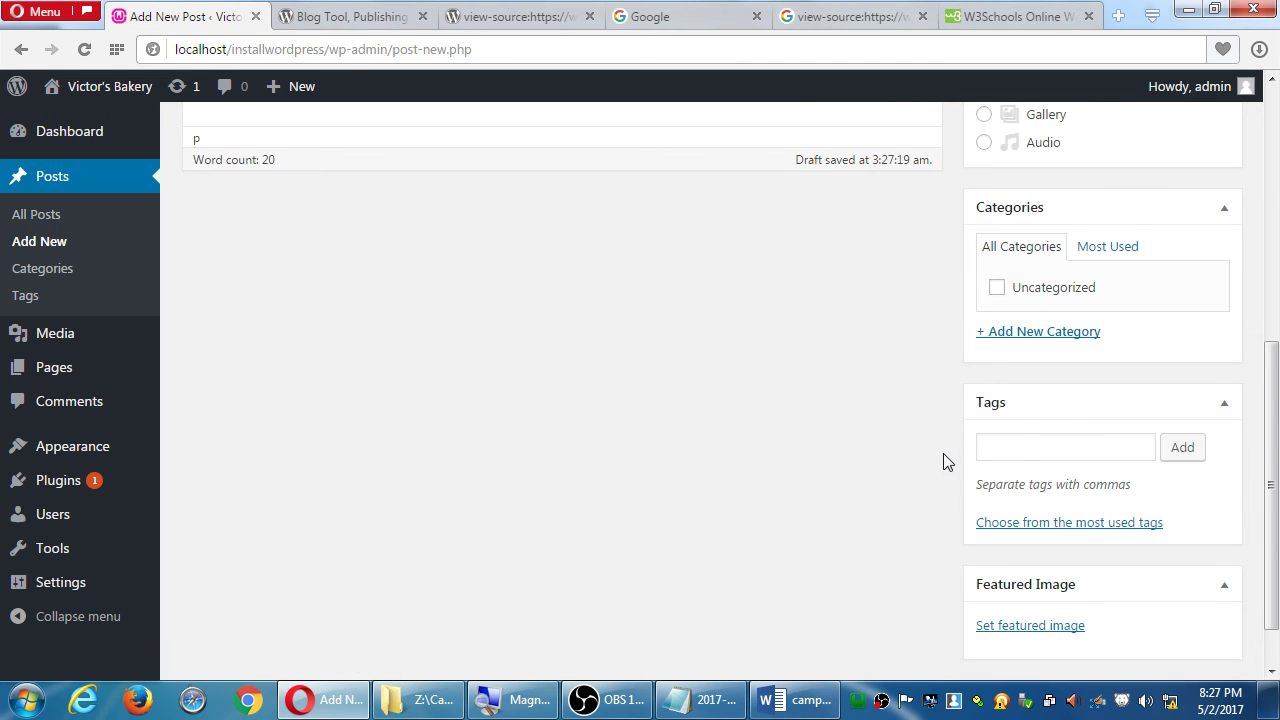
{"action": "scroll", "coordinate": [935, 467], "scroll_direction": "up", "scroll_amount": 2}
{"action": "scroll", "coordinate": [927, 468], "scroll_direction": "up", "scroll_amount": 3}
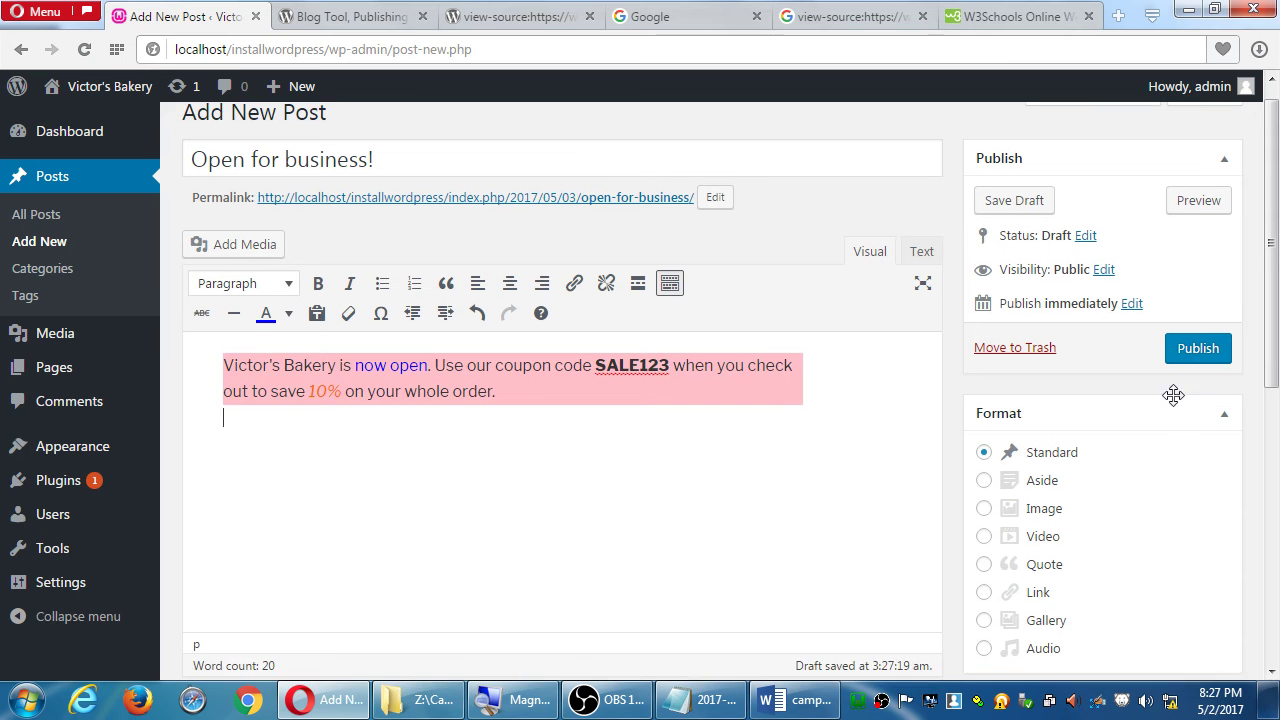
{"action": "scroll", "coordinate": [1171, 400], "scroll_direction": "up", "scroll_amount": 1}
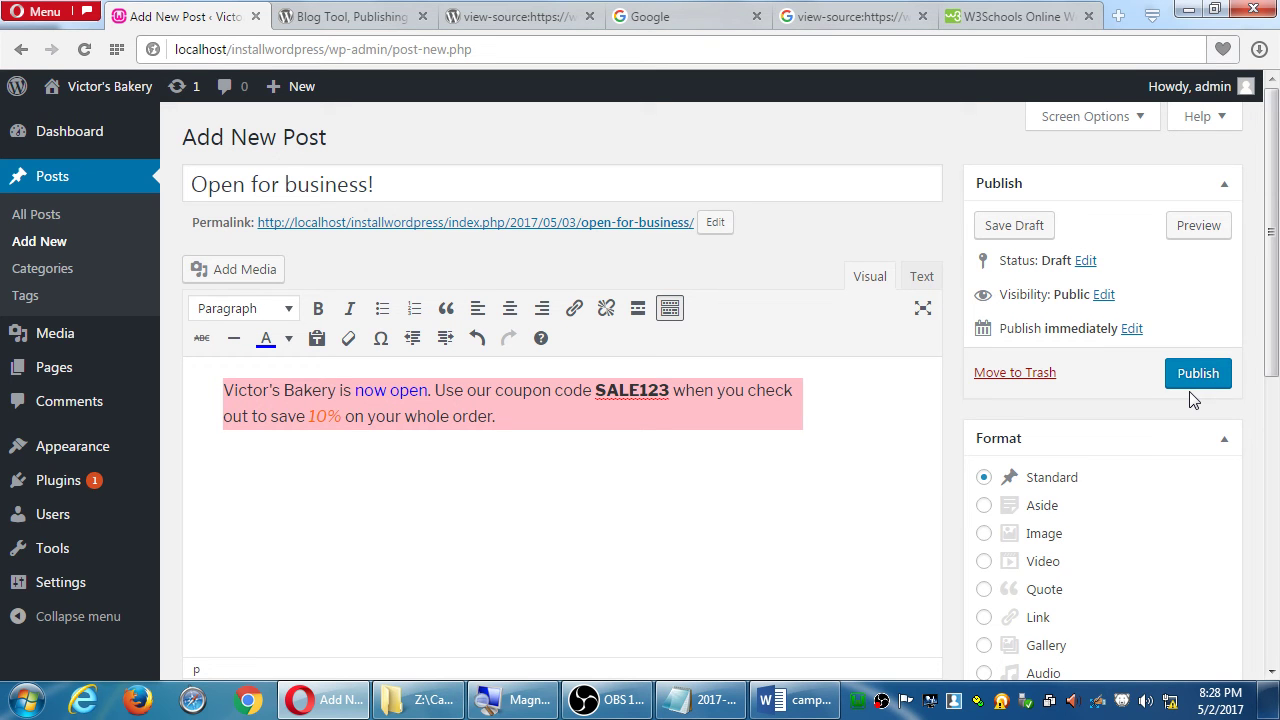
Publish the 'Open for business!' post with Public visibility.
{"action": "left_click", "coordinate": [1214, 372]}
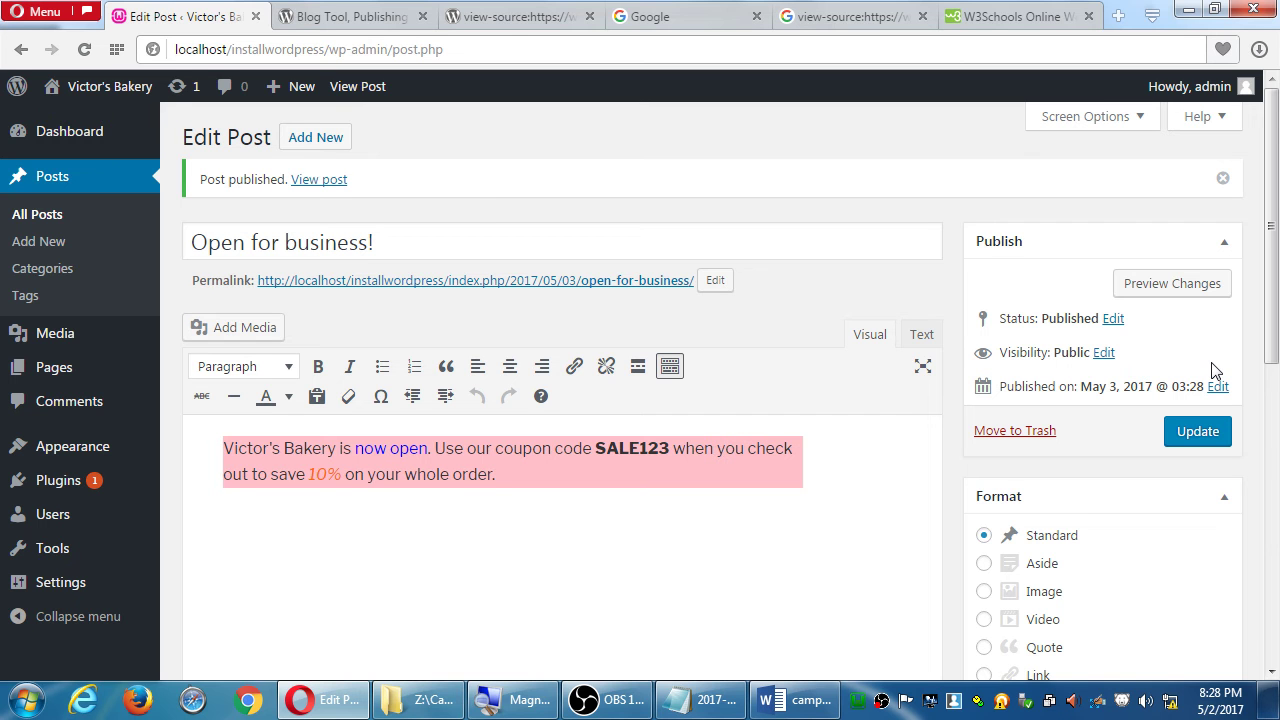
{"action": "mouse_move", "coordinate": [125, 103]}
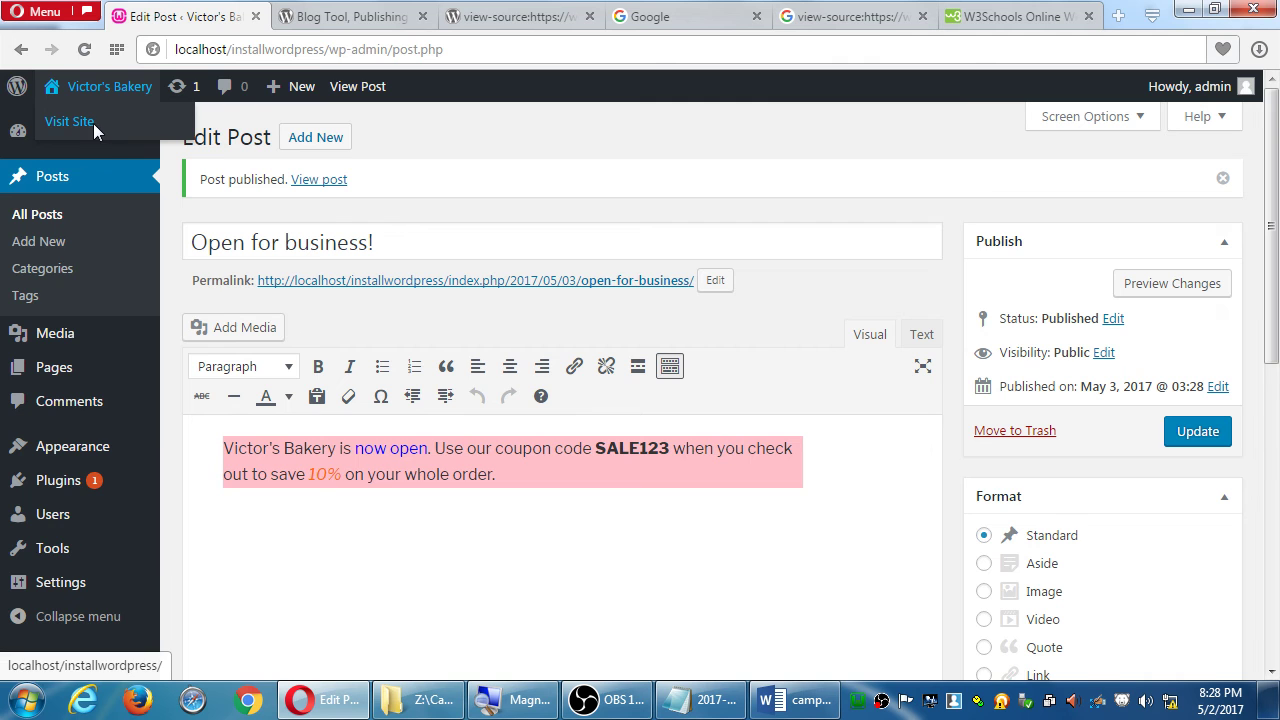
{"action": "left_click", "coordinate": [93, 123]}
{"action": "scroll", "coordinate": [280, 355], "scroll_direction": "down", "scroll_amount": 5}
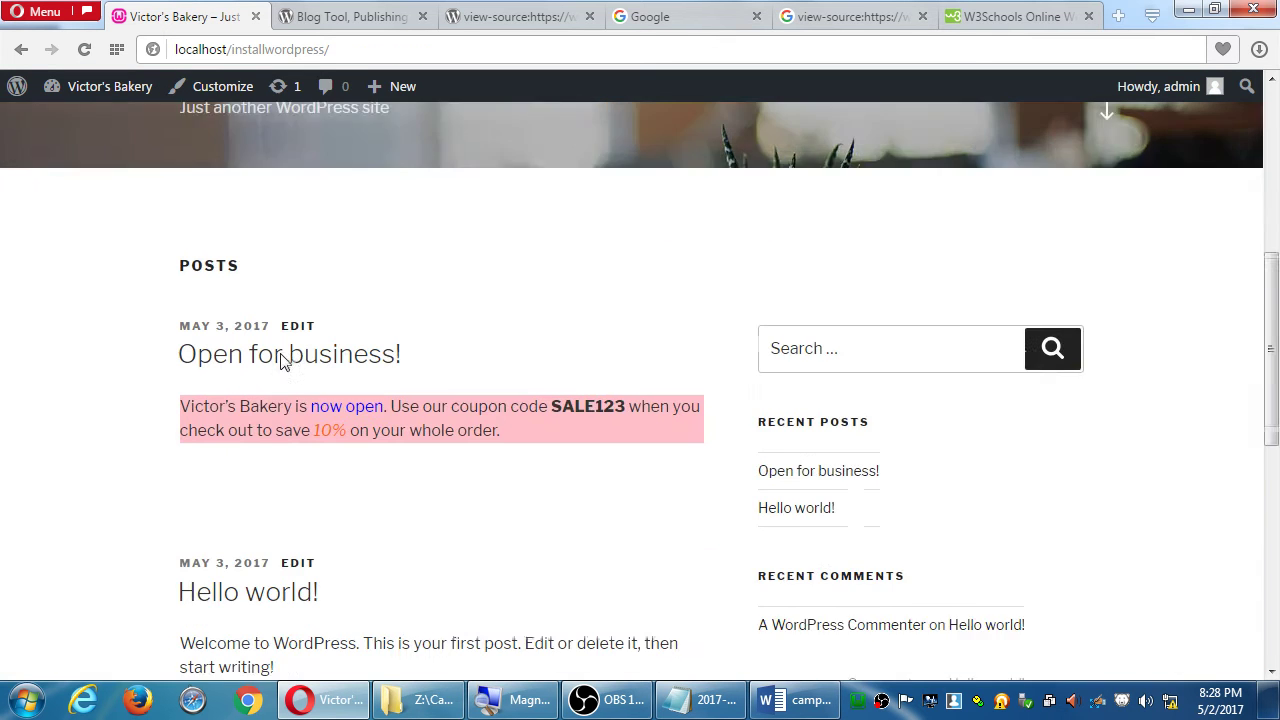
{"action": "scroll", "coordinate": [72, 374], "scroll_direction": "down", "scroll_amount": 1}
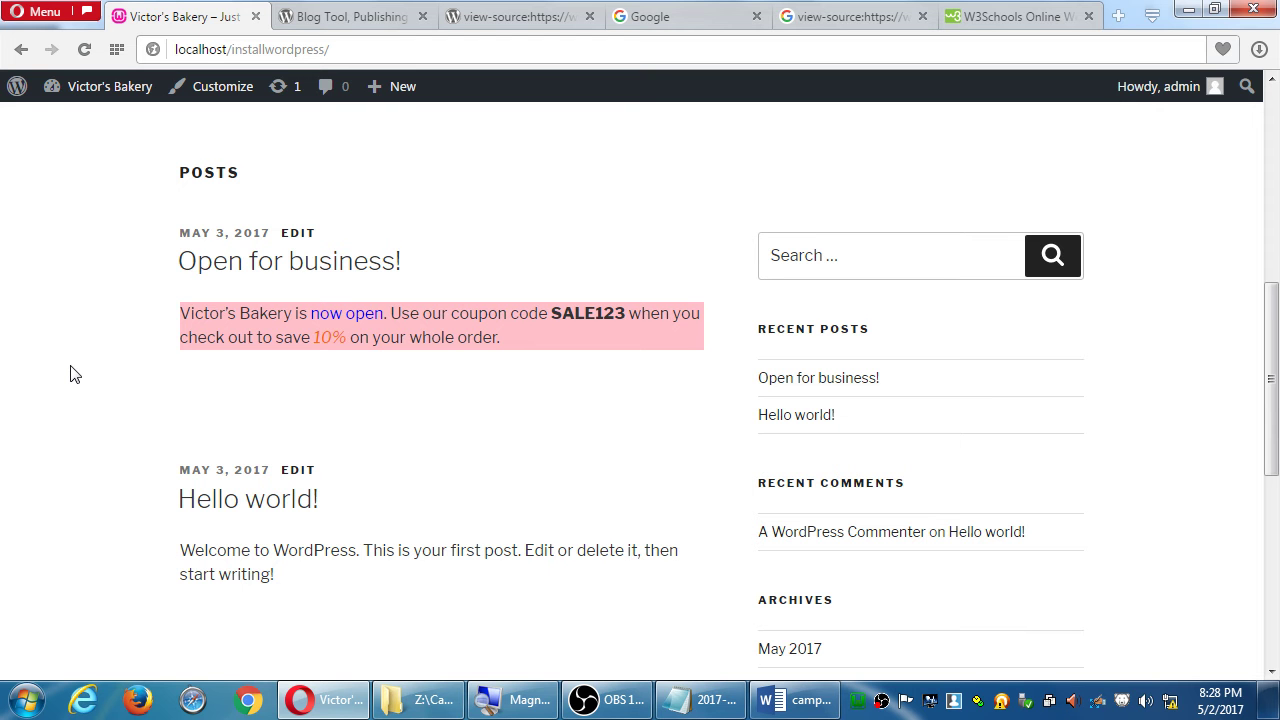
{"action": "scroll", "coordinate": [72, 374], "scroll_direction": "up", "scroll_amount": 5}
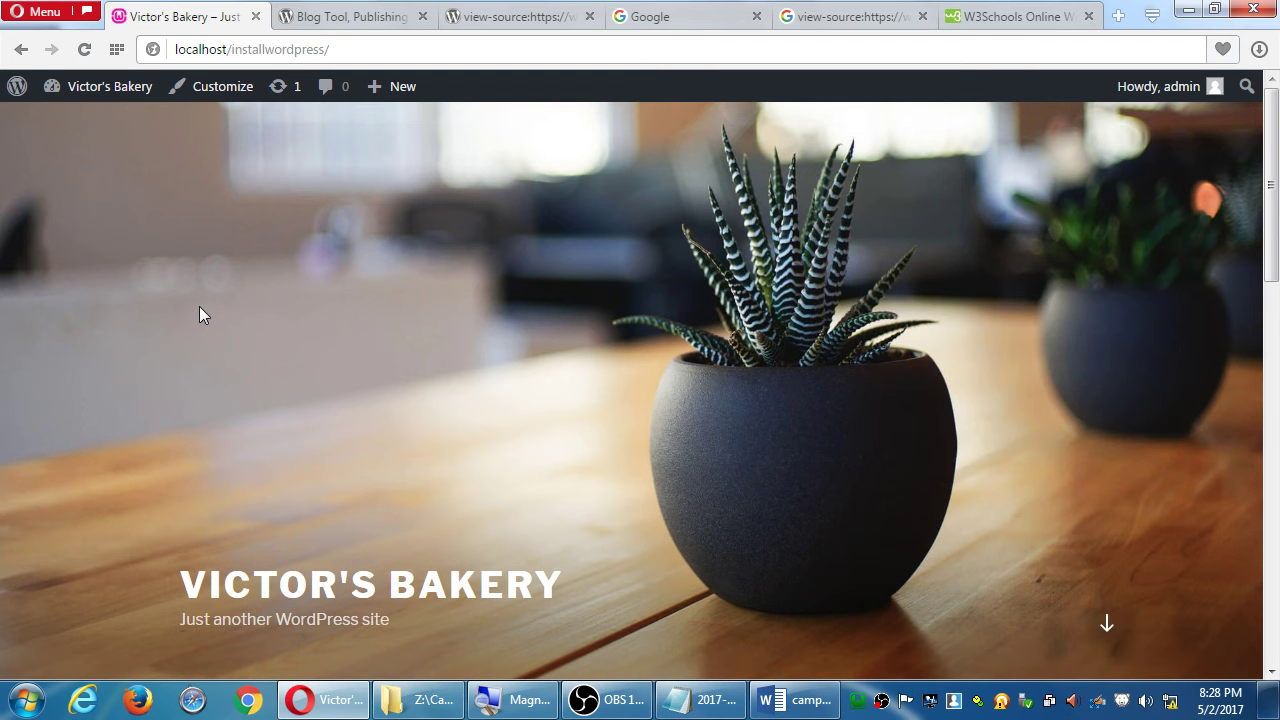
{"action": "scroll", "coordinate": [199, 307], "scroll_direction": "down", "scroll_amount": 5}
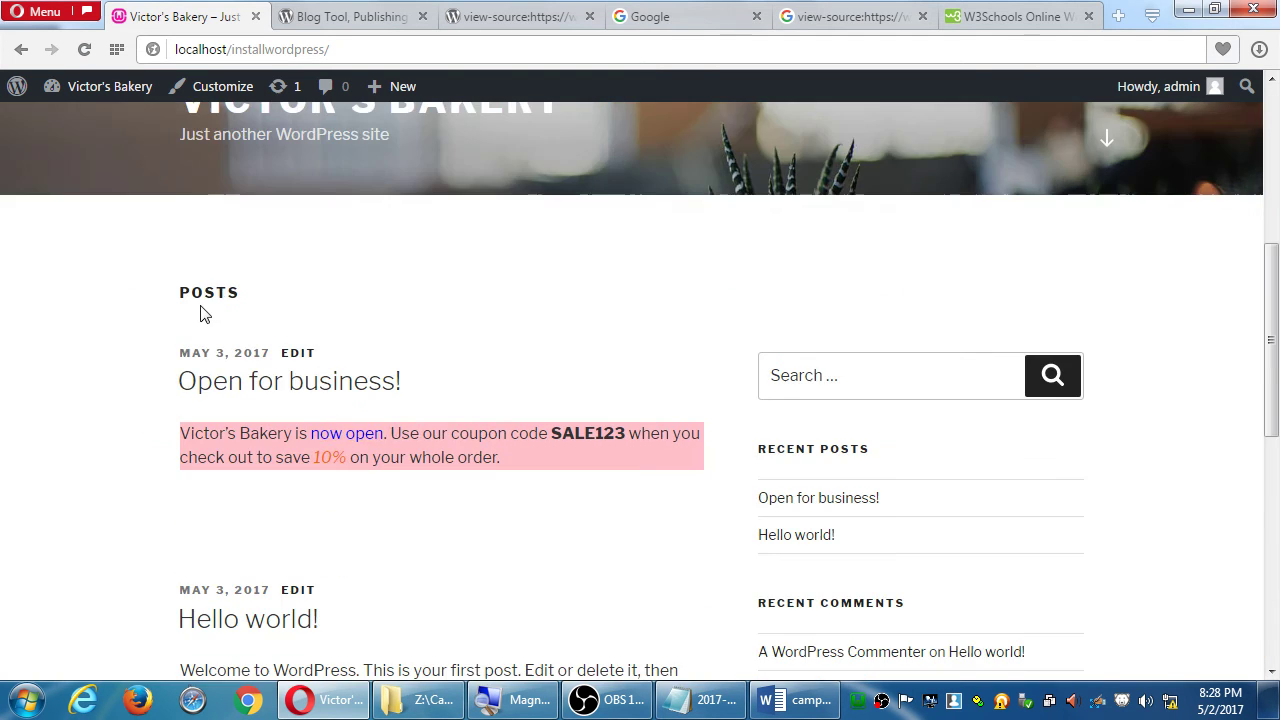
{"action": "scroll", "coordinate": [200, 314], "scroll_direction": "down", "scroll_amount": 4}
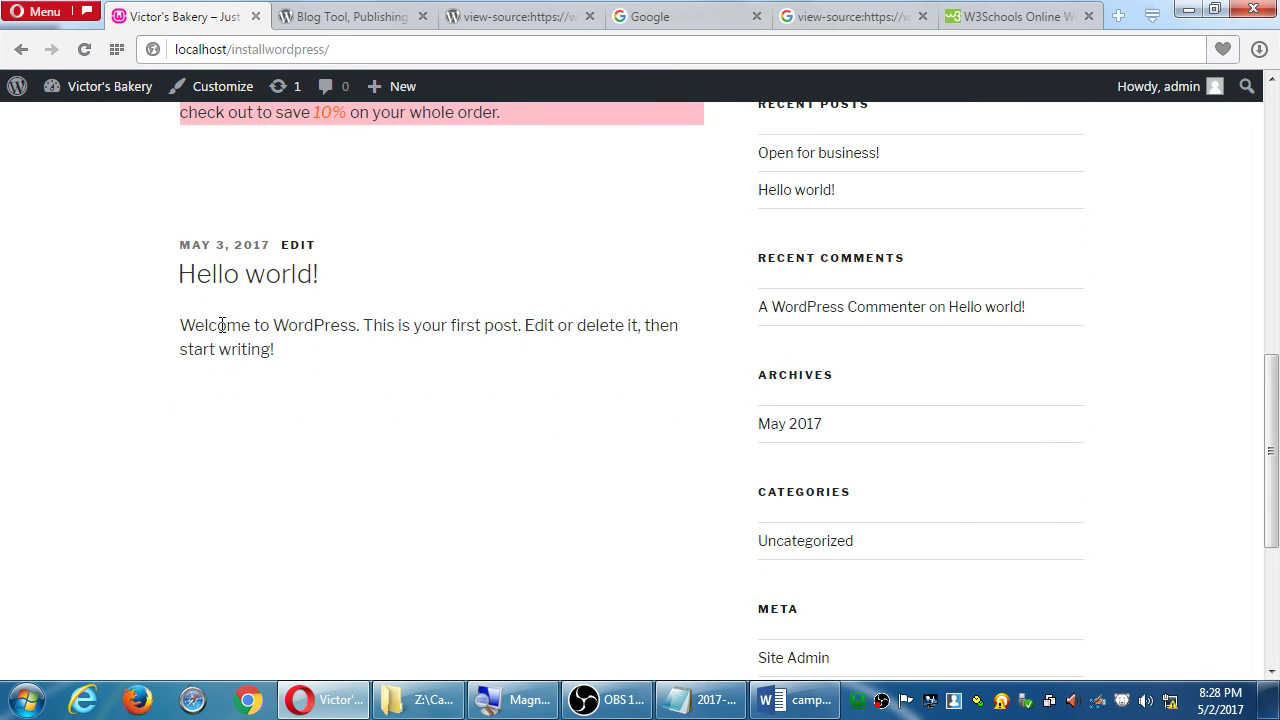
{"action": "left_click", "coordinate": [610, 705]}
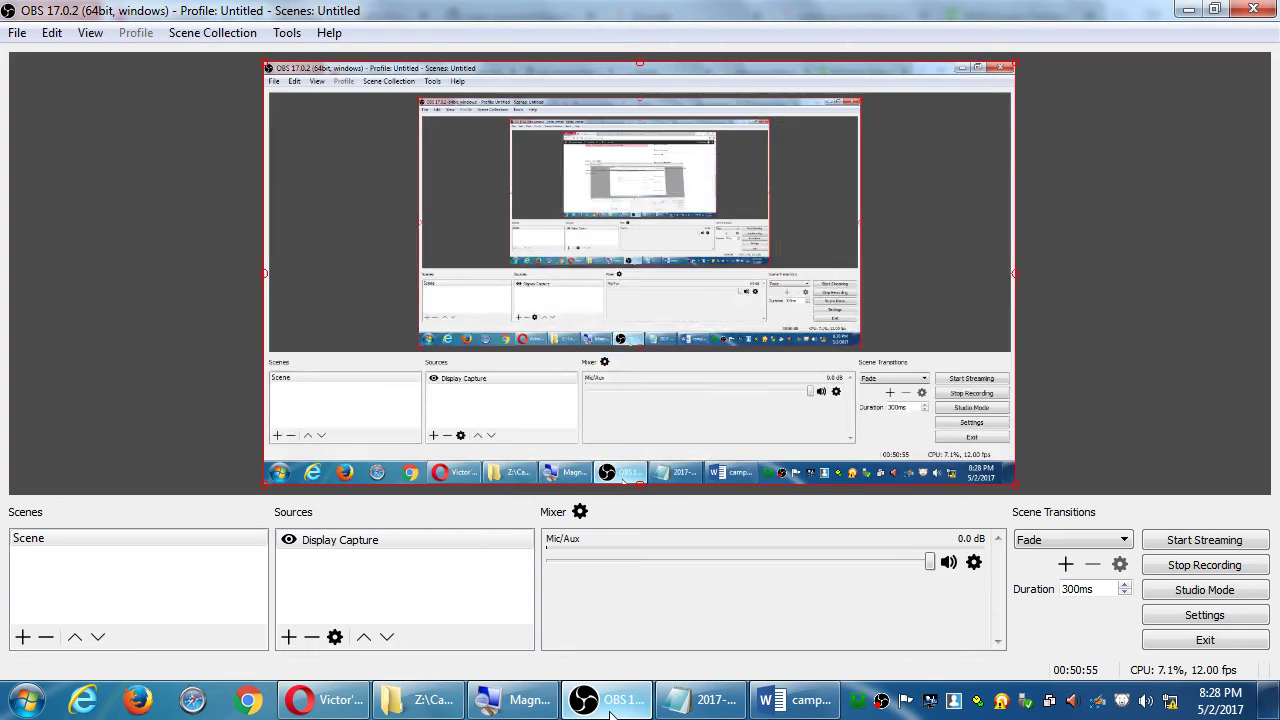
{"action": "left_click", "coordinate": [610, 705]}
{"action": "scroll", "coordinate": [531, 372], "scroll_direction": "up", "scroll_amount": 8}
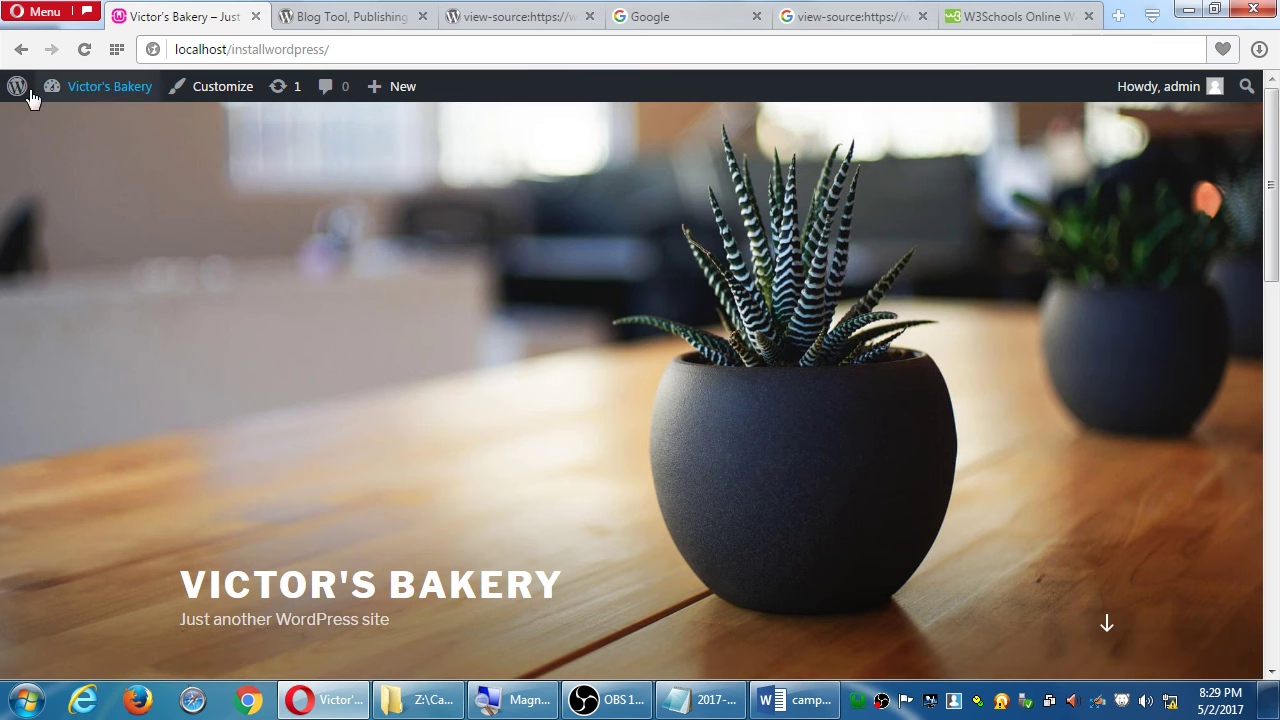
Go to the Victor's Bakery admin dashboard and start a new page via Pages > Add New.
{"action": "mouse_move", "coordinate": [86, 94]}
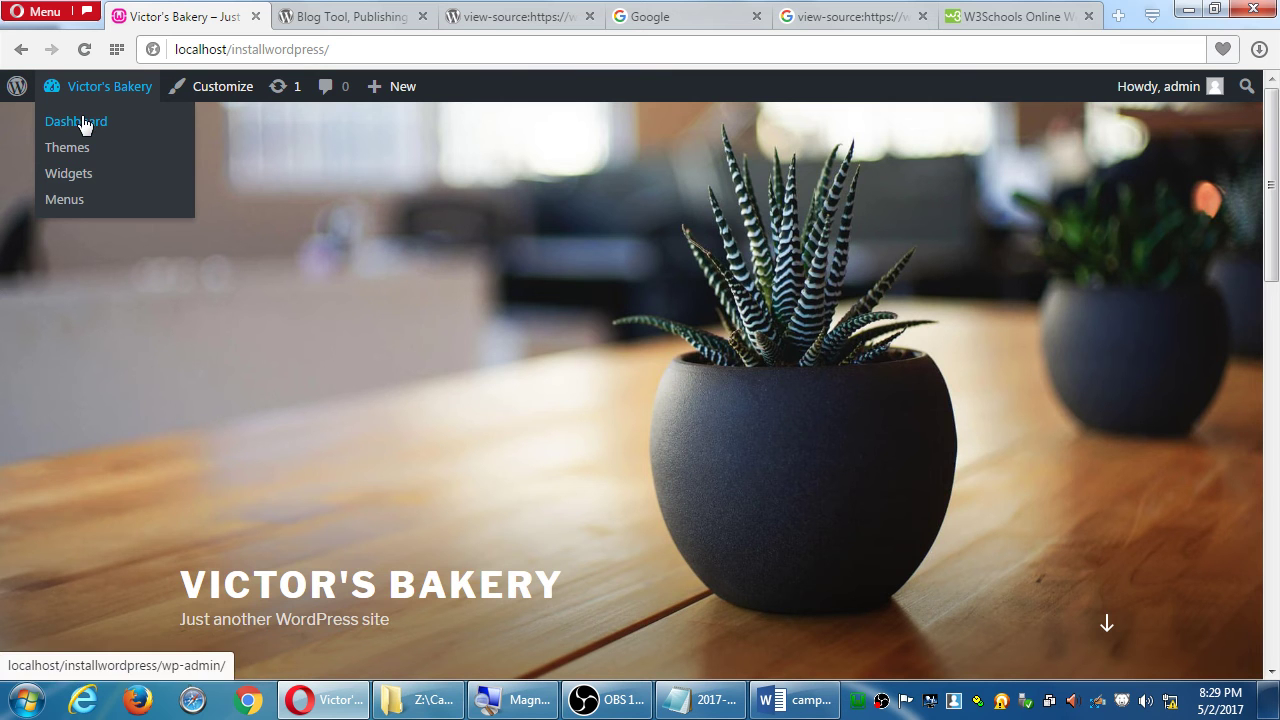
{"action": "left_click", "coordinate": [80, 122]}
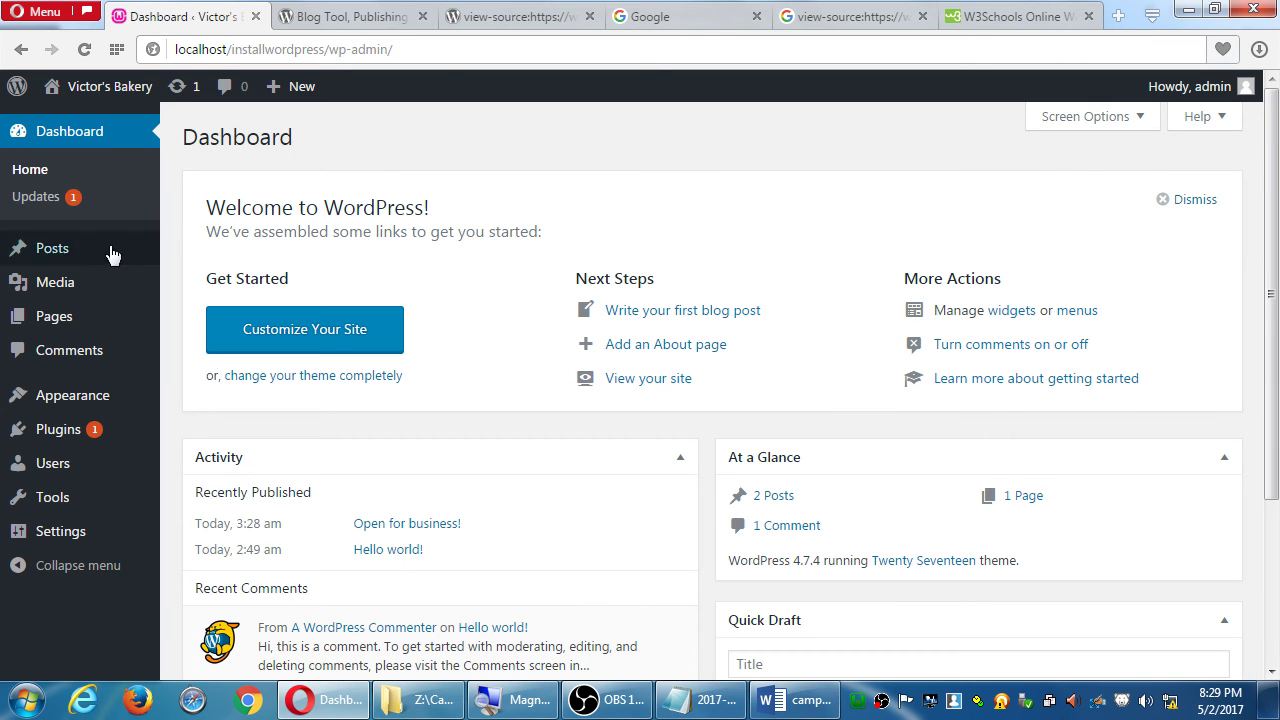
{"action": "left_click", "coordinate": [33, 317]}
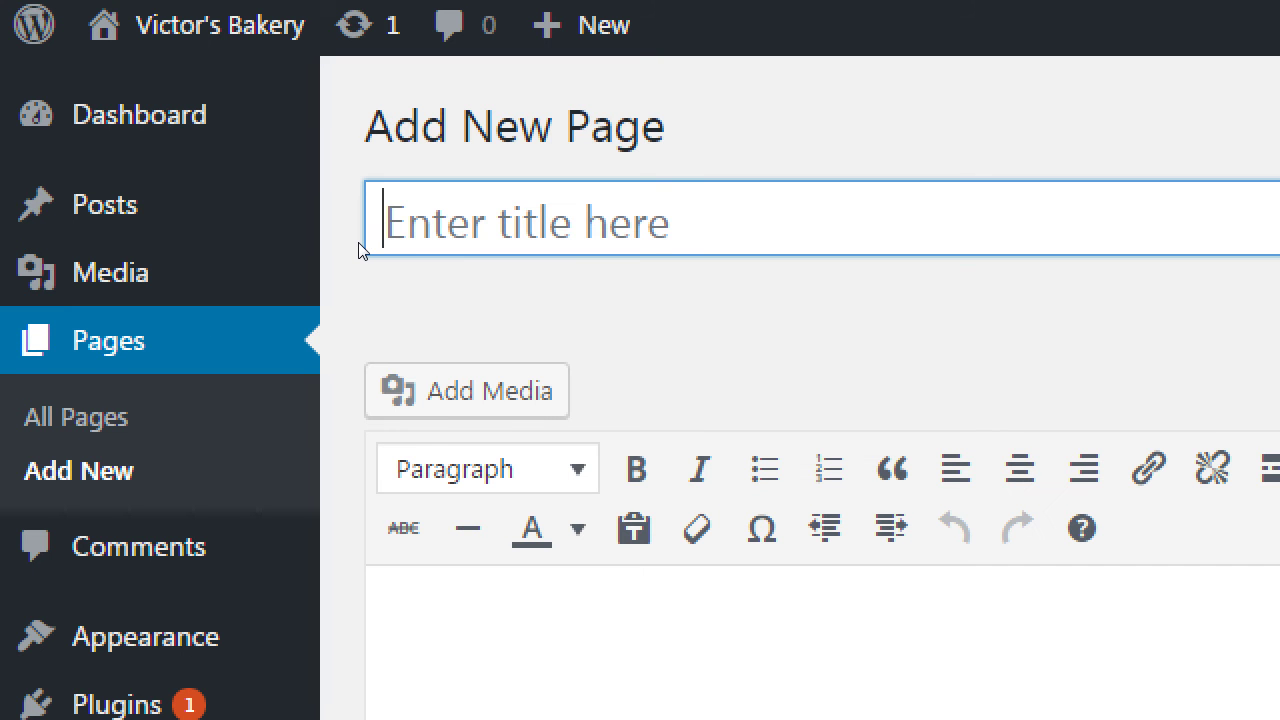
Title the new page 'About Us' and move into the empty page body.
{"action": "type", "text": "About U"}
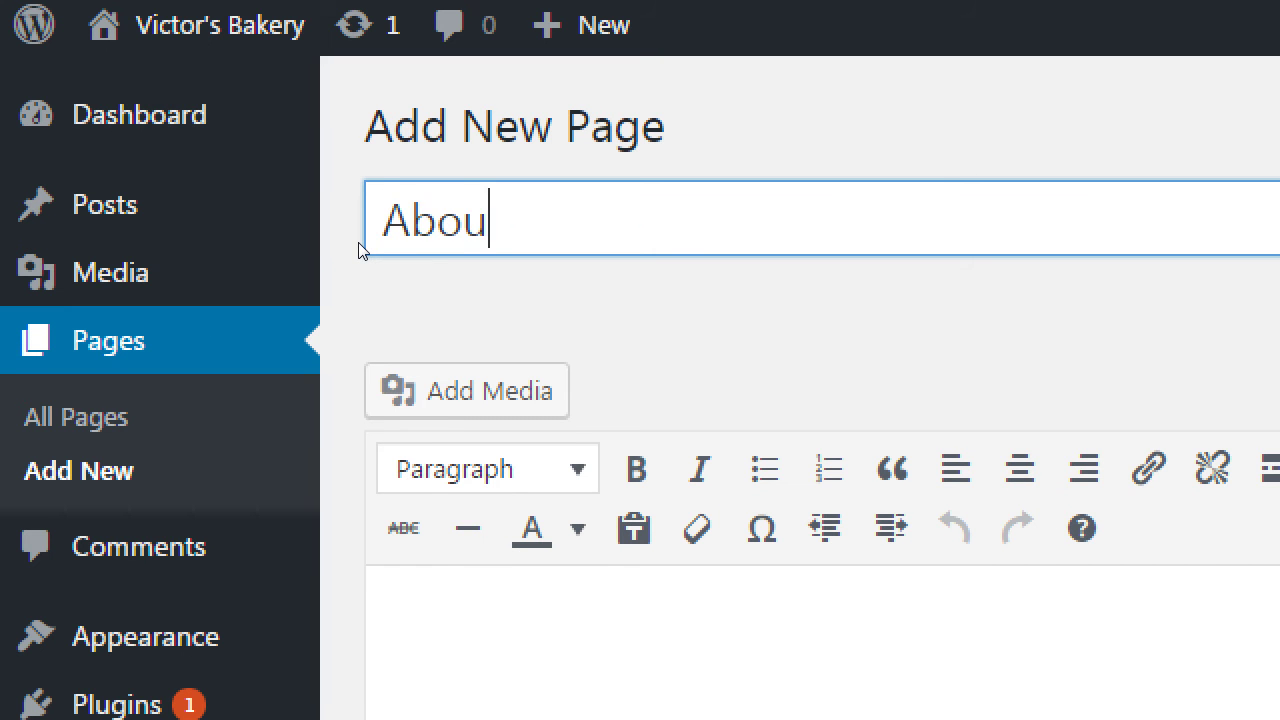
{"action": "type", "text": "s"}
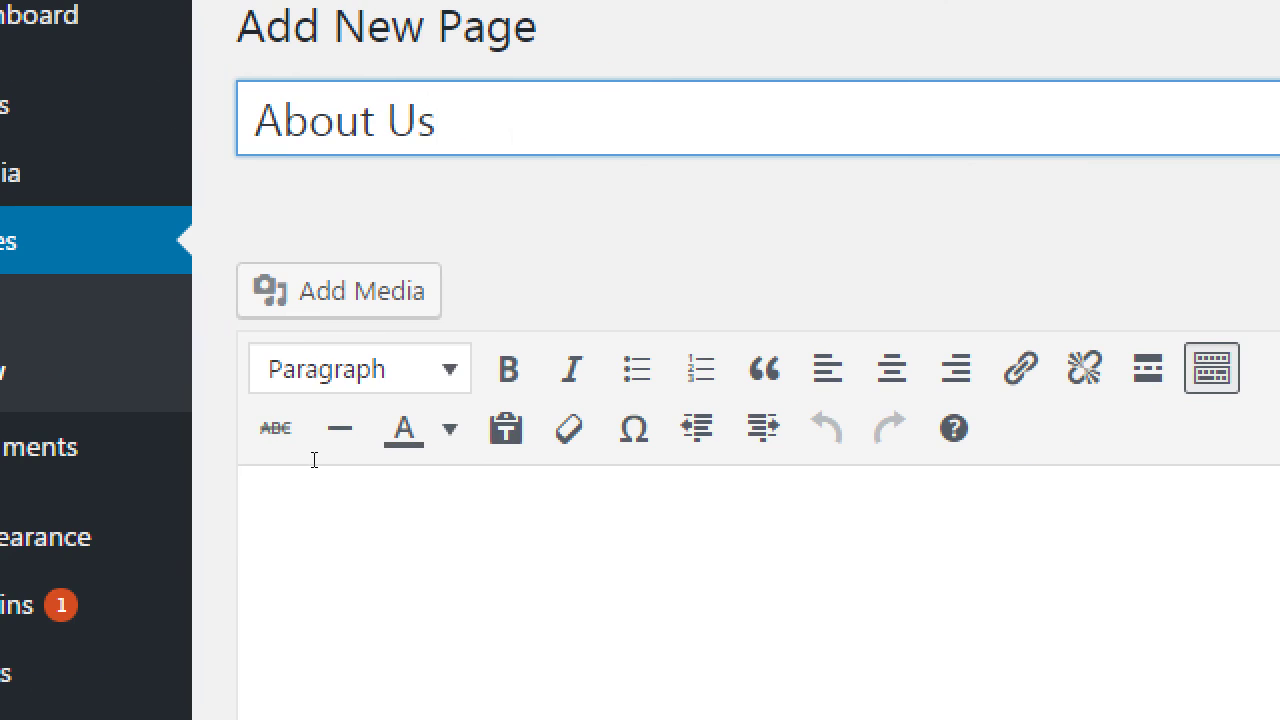
{"action": "key", "text": "Tab"}
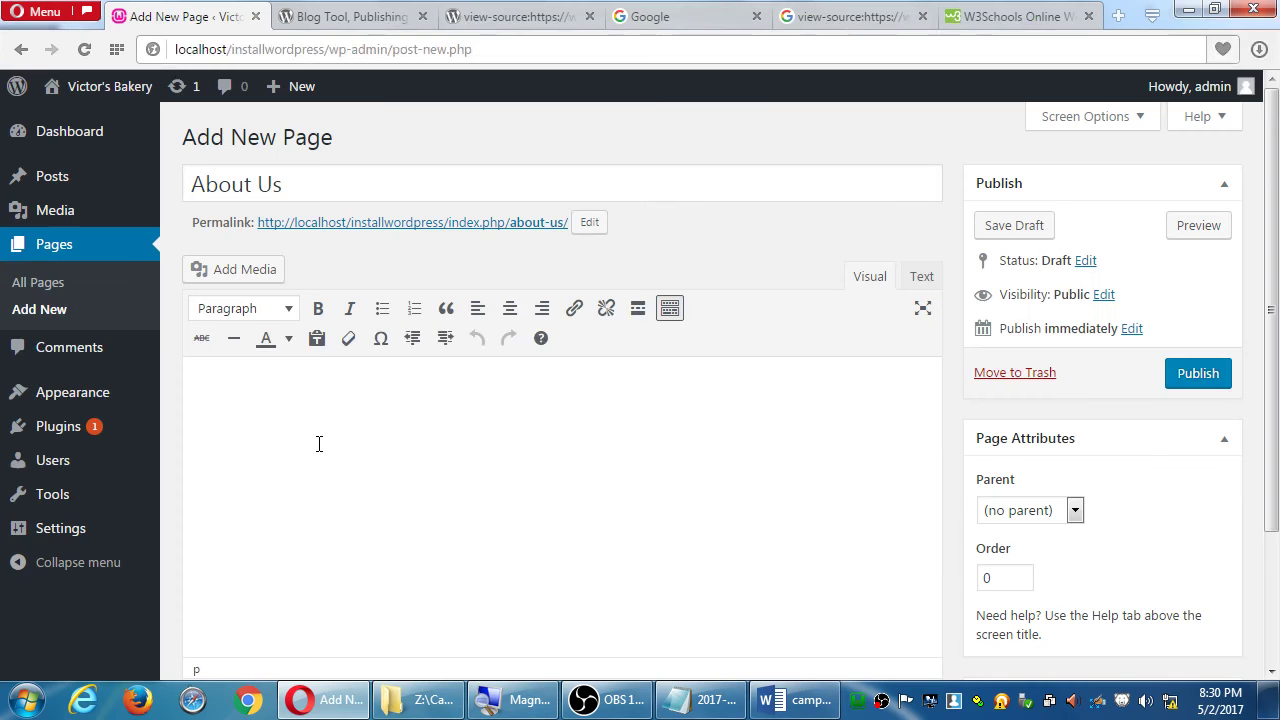
Type 'Victor's Bakery is the premier organic bakery in San Diego. We offer' plus placeholder text.
{"action": "type", "text": "Victor's Bakery is the premeir"}
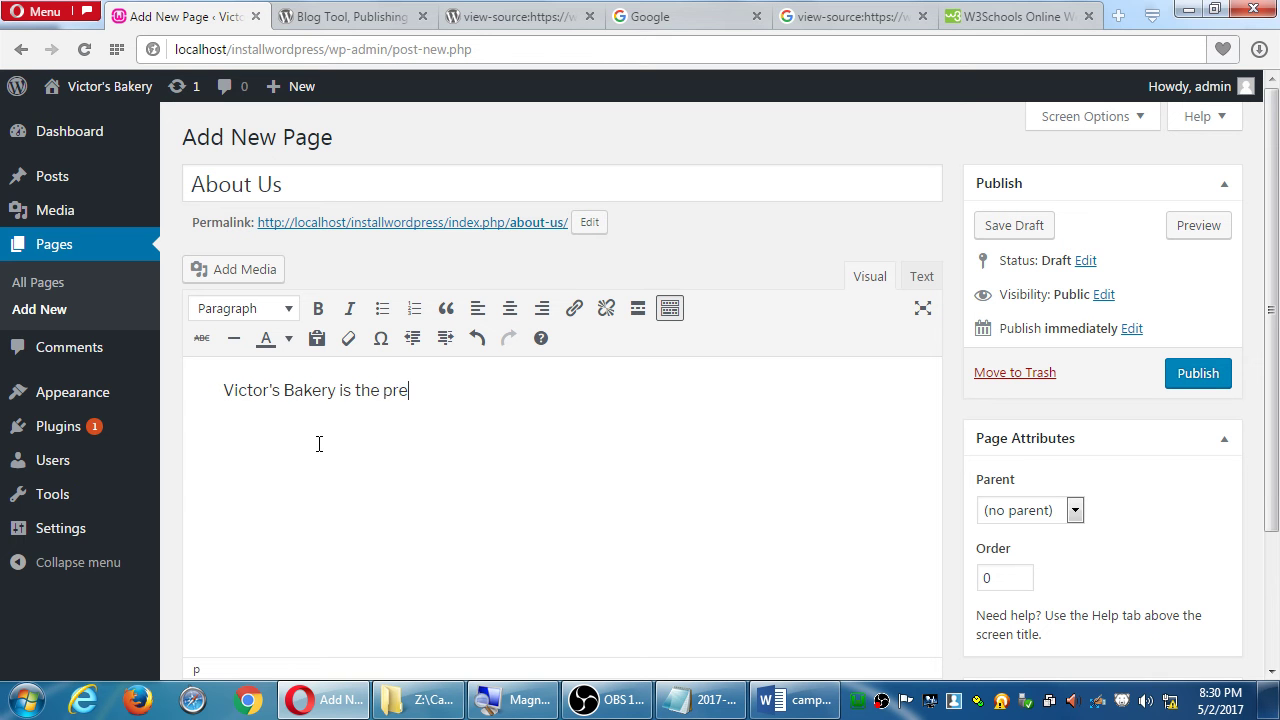
{"action": "key", "text": "BackSpace"}
{"action": "key", "text": "BackSpace"}
{"action": "key", "text": "BackSpace"}
{"action": "type", "text": "ier "}
{"action": "type", "text": "organic ba"}
{"action": "type", "text": "kery i"}
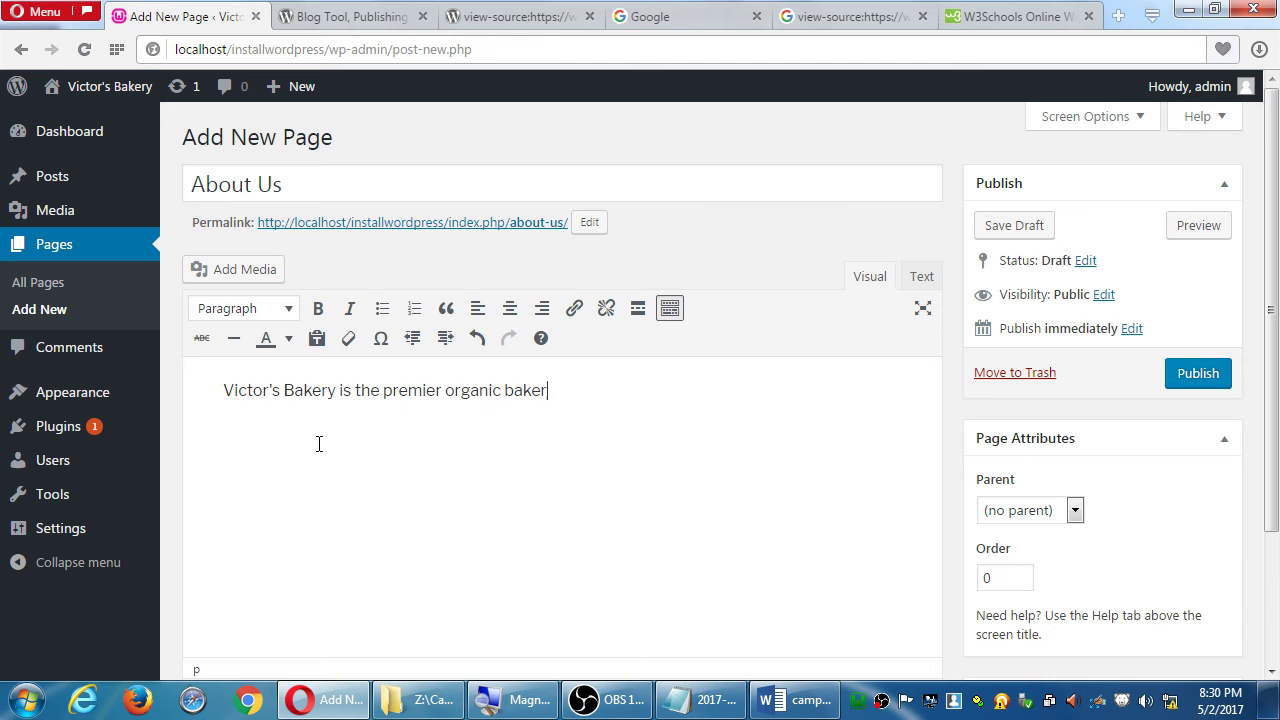
{"action": "key", "text": "BackSpace"}
{"action": "key", "text": "BackSpace"}
{"action": "type", "text": "in San Diego. We offer lkajsdlkfja lkdfj aldskja dsflkdsjkdlsf"}
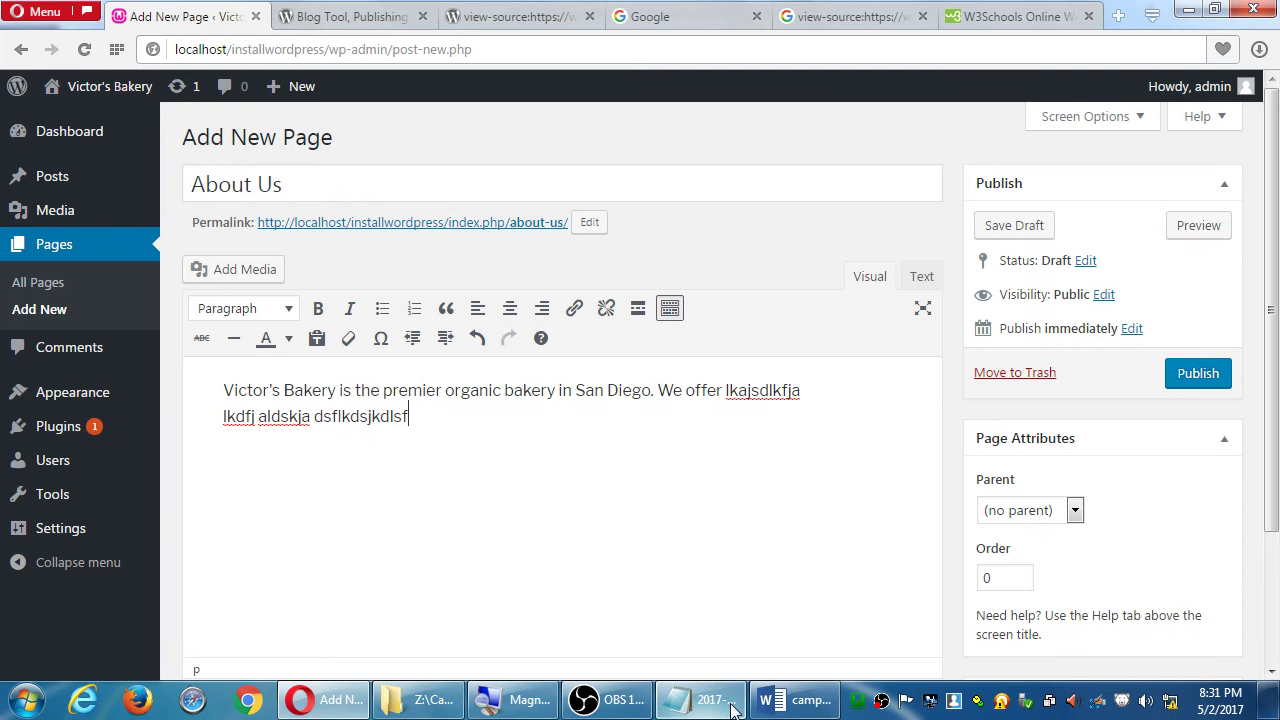
In Notepad, add the heading 'The "big secret" to SEO:' below the existing notes.
{"action": "left_click", "coordinate": [705, 699]}
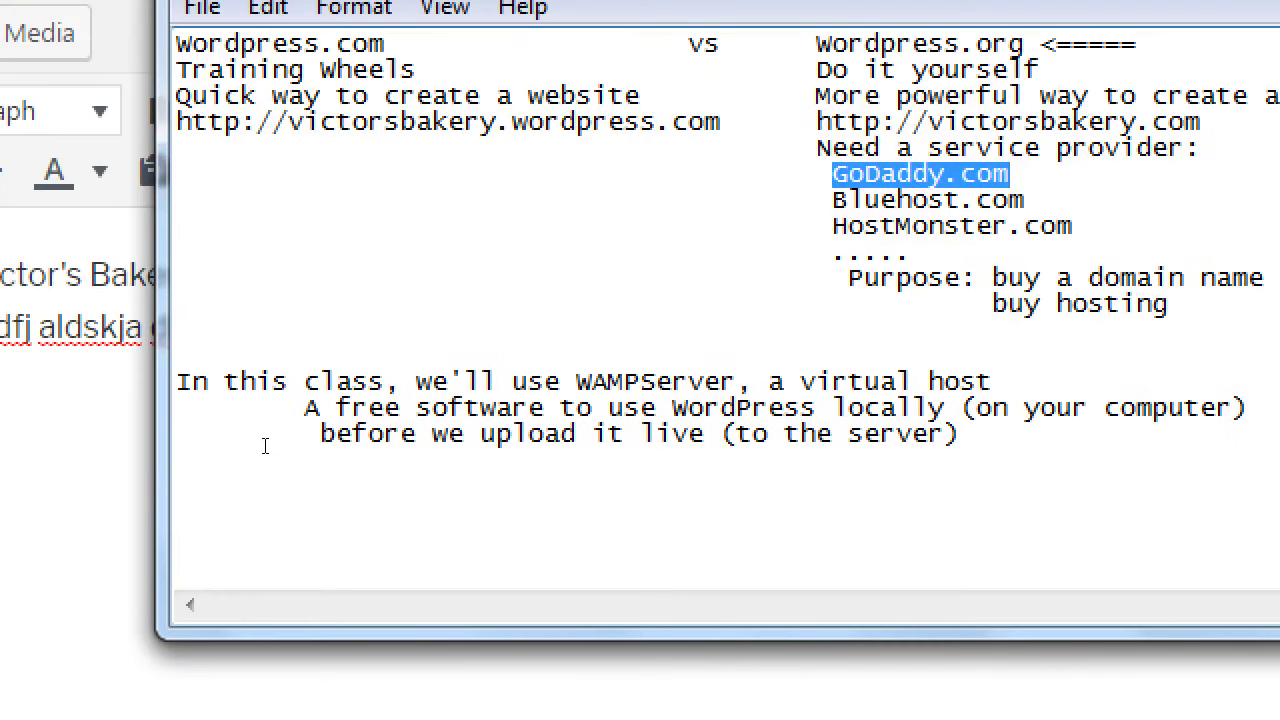
{"action": "key", "text": "ctrl+End"}
{"action": "key", "text": "Return"}
{"action": "key", "text": "Return"}
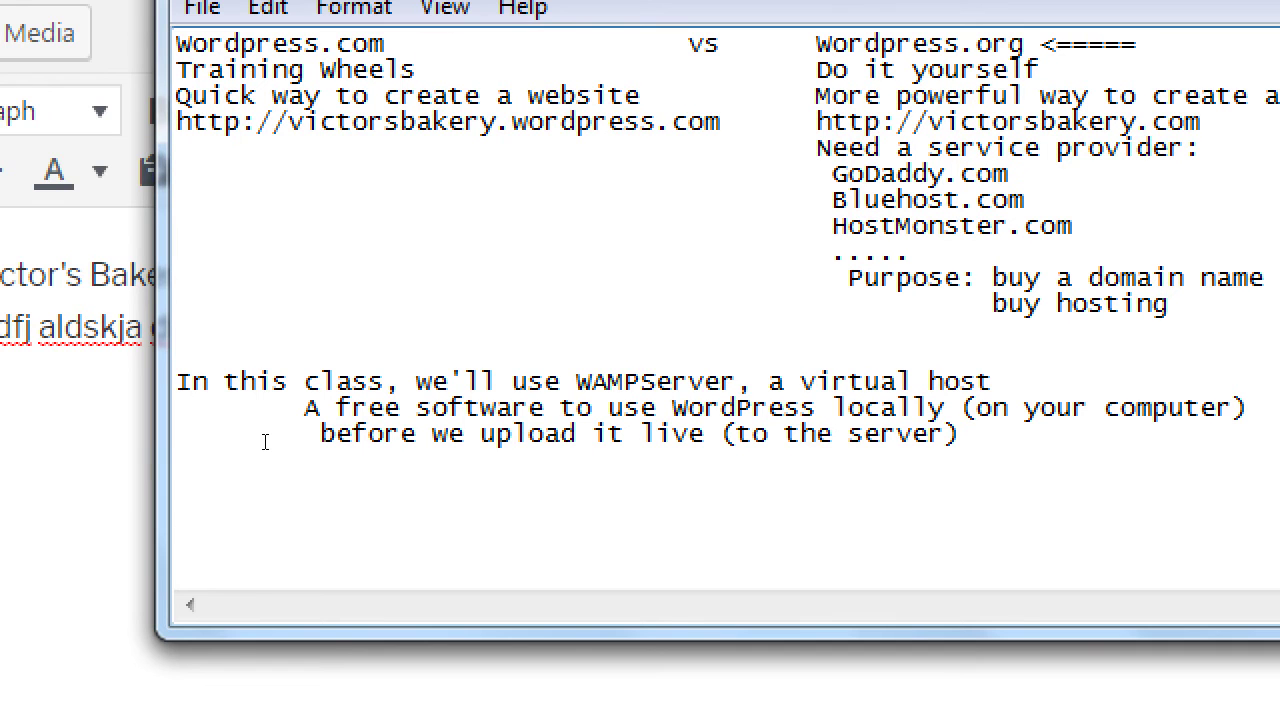
{"action": "type", "text": "The \"big"}
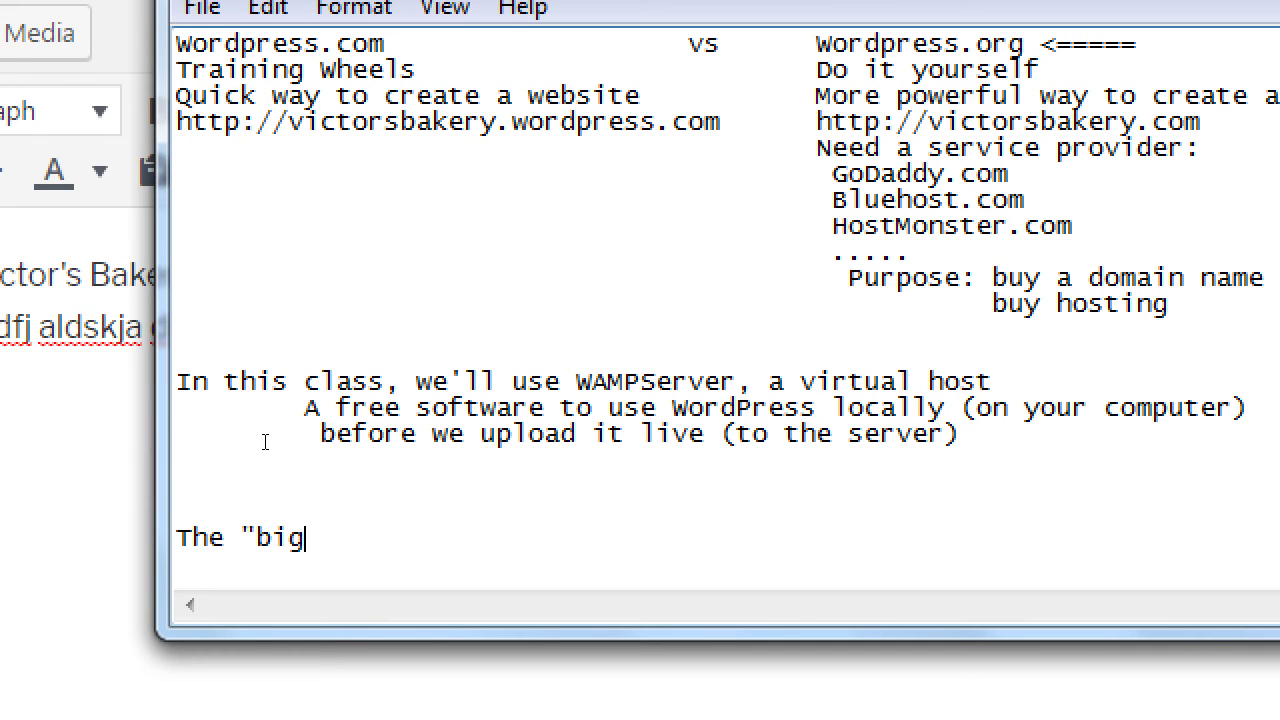
{"action": "type", "text": " secret\" to S"}
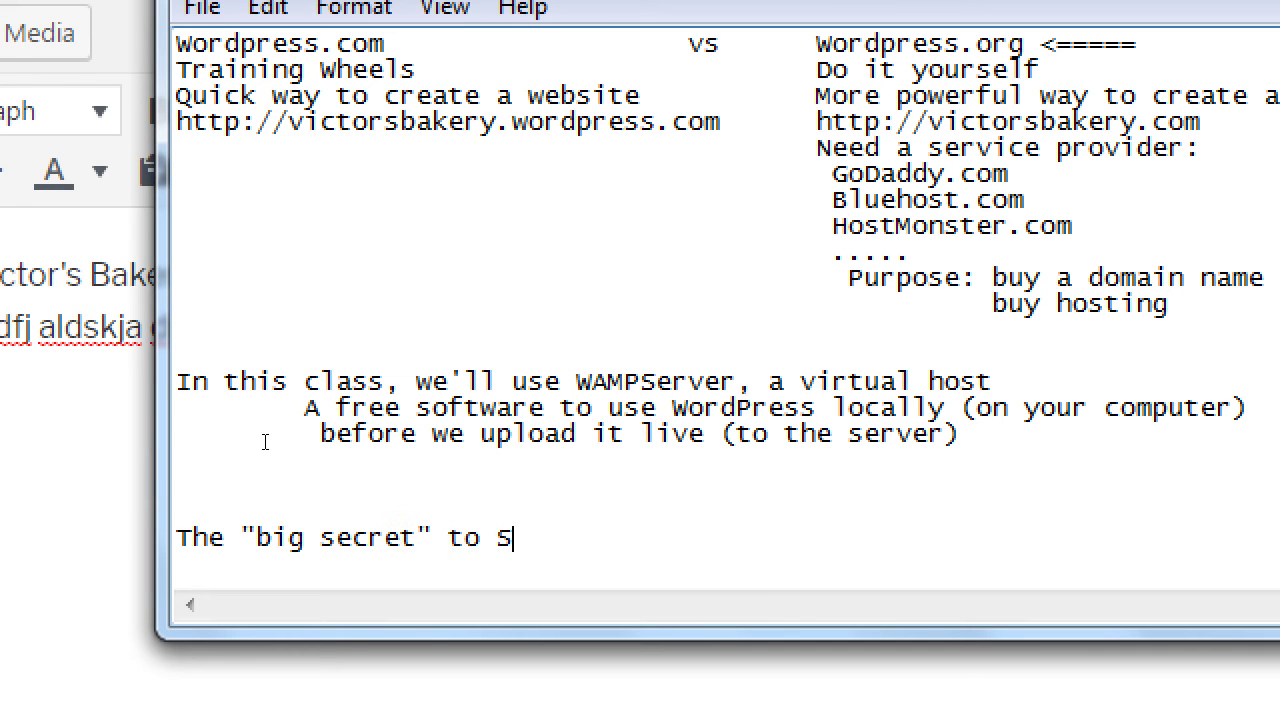
{"action": "type", "text": "EO:"}
Add the indented line 'Create Pages or Posts based on the Key Words that people search for'.
{"action": "key", "text": "Return"}
{"action": "key", "text": "Tab"}
{"action": "type", "text": "cREATE"}
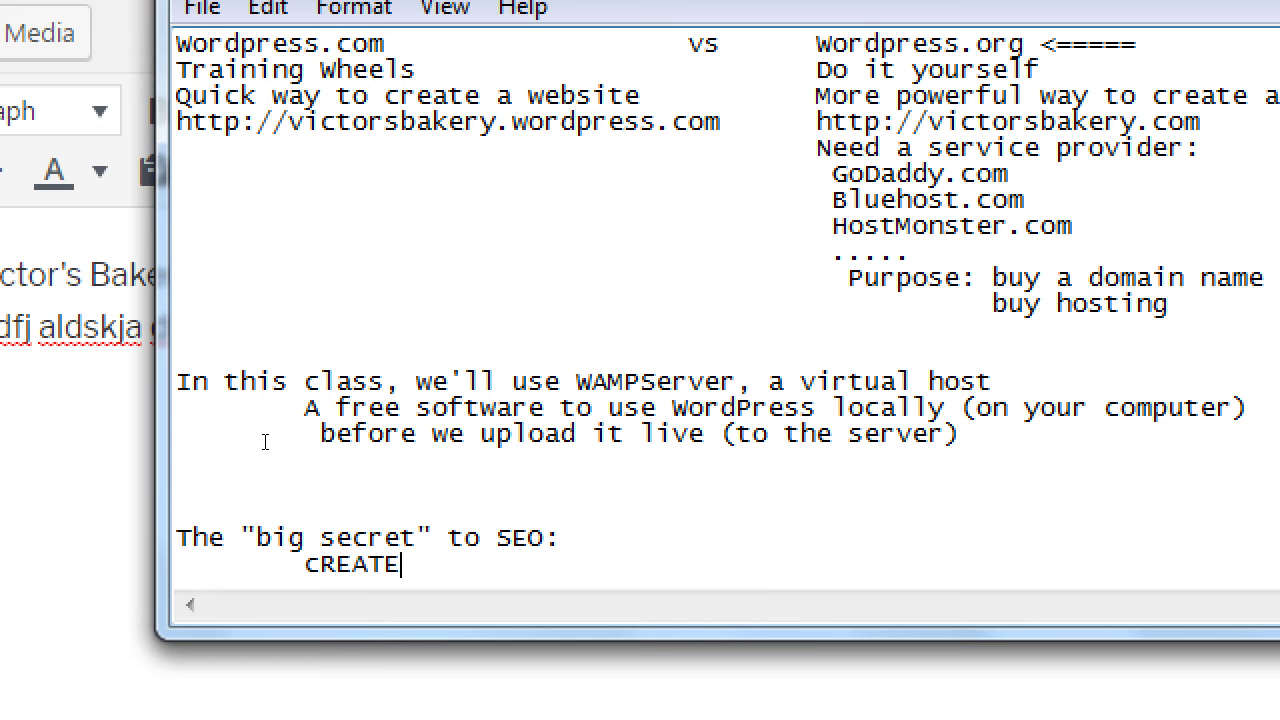
{"action": "key", "text": "BackSpace"}
{"action": "key", "text": "BackSpace"}
{"action": "key", "text": "BackSpace"}
{"action": "key", "text": "BackSpace"}
{"action": "key", "text": "BackSpace"}
{"action": "key", "text": "BackSpace"}
{"action": "type", "text": "Create Pages or Pos"}
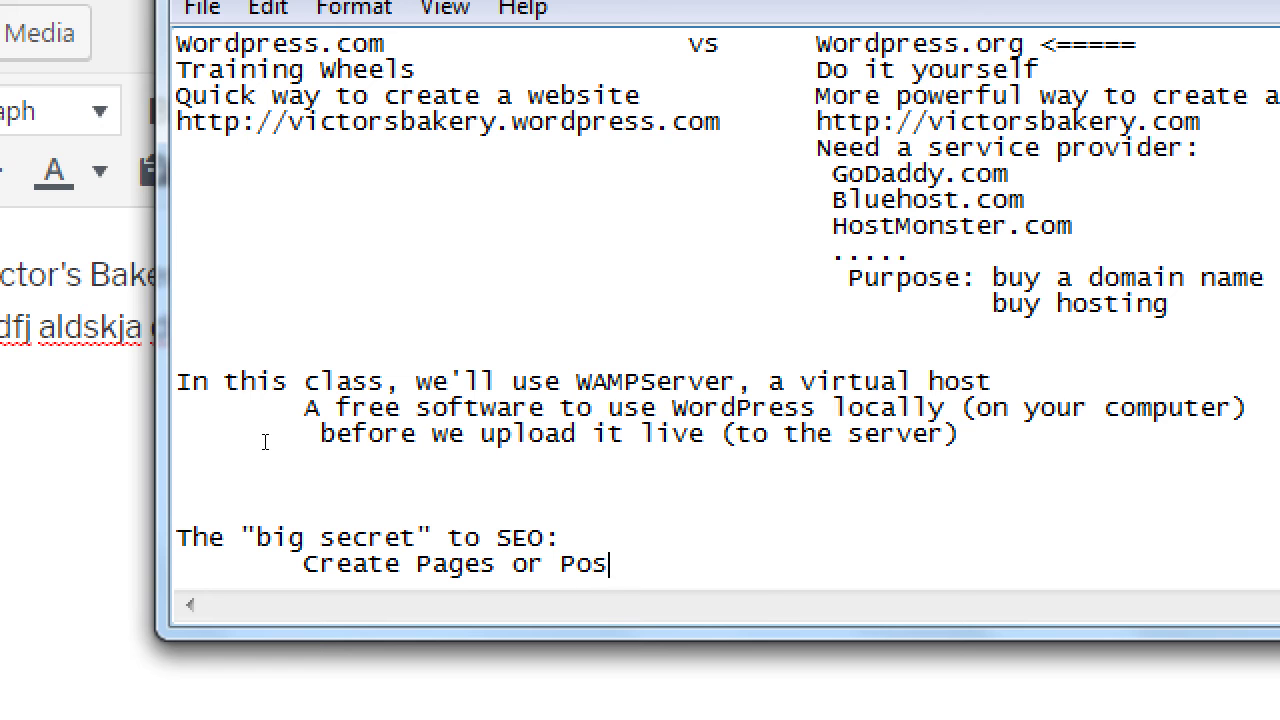
{"action": "type", "text": "ts baseed o"}
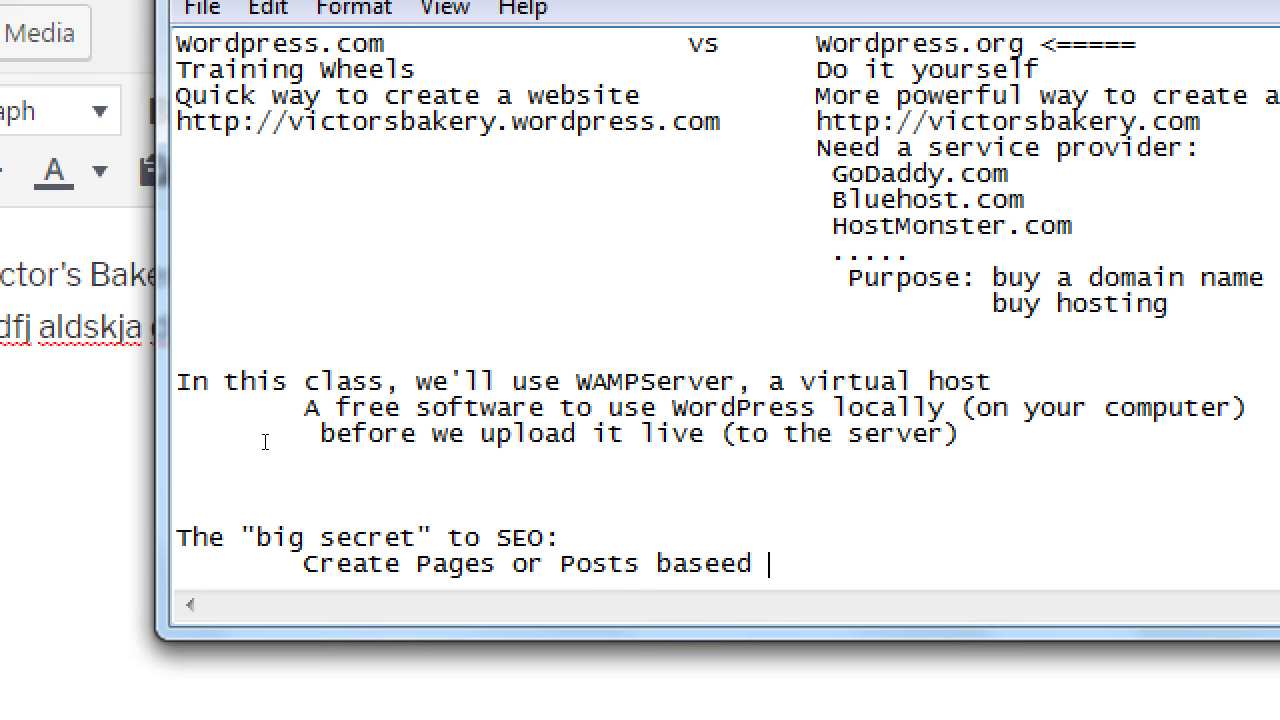
{"action": "key", "text": "BackSpace"}
{"action": "key", "text": "BackSpace"}
{"action": "key", "text": "BackSpace"}
{"action": "key", "text": "BackSpace"}
{"action": "type", "text": "d on the"}
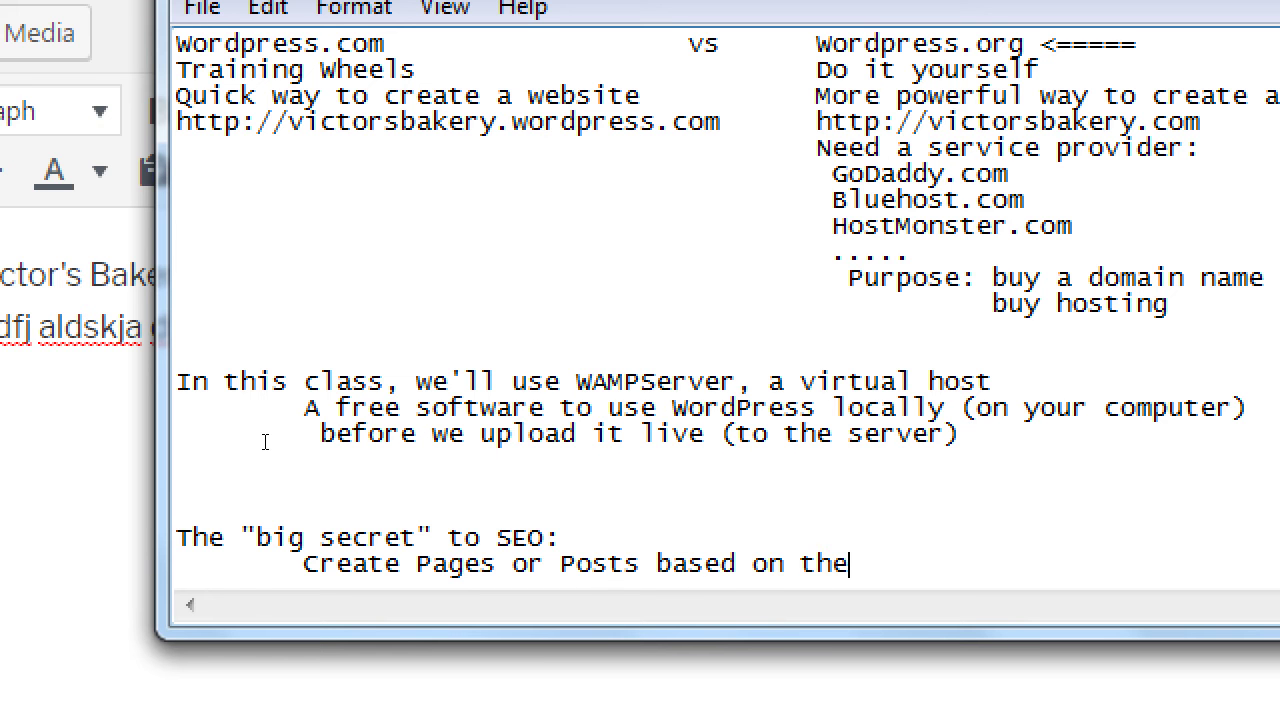
{"action": "type", "text": " Key Words that people se"}
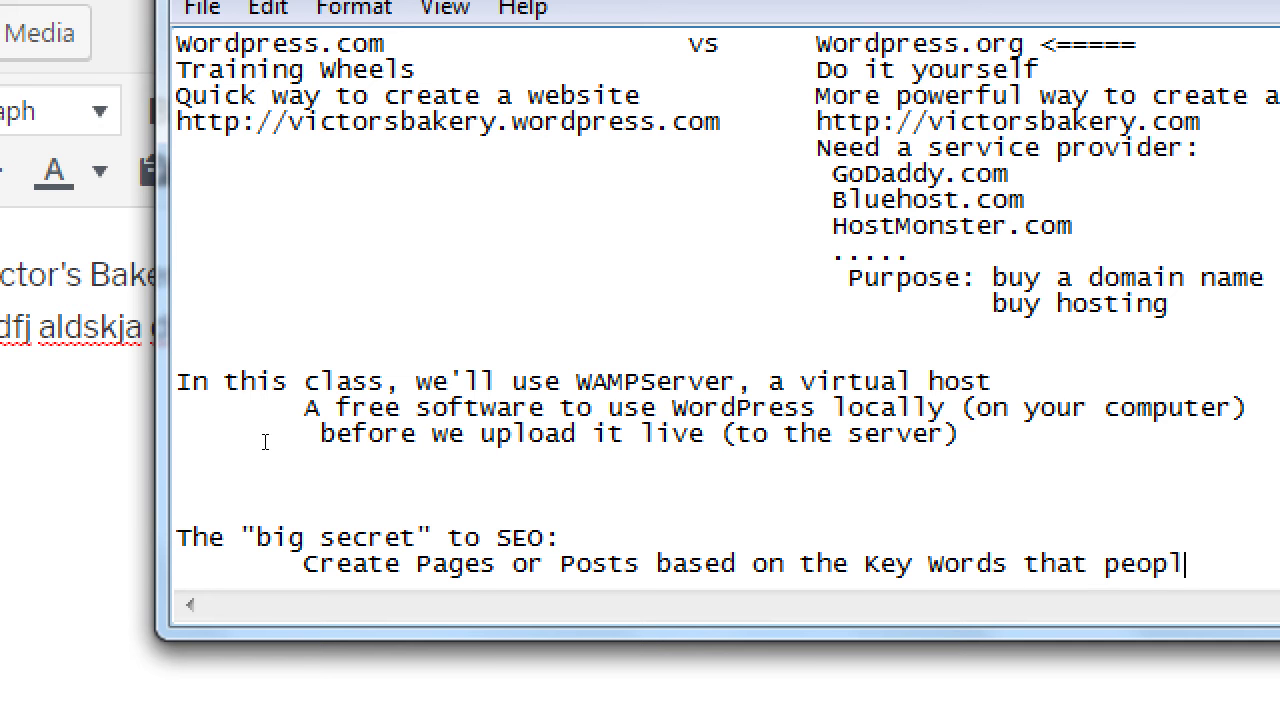
{"action": "type", "text": "arch"}
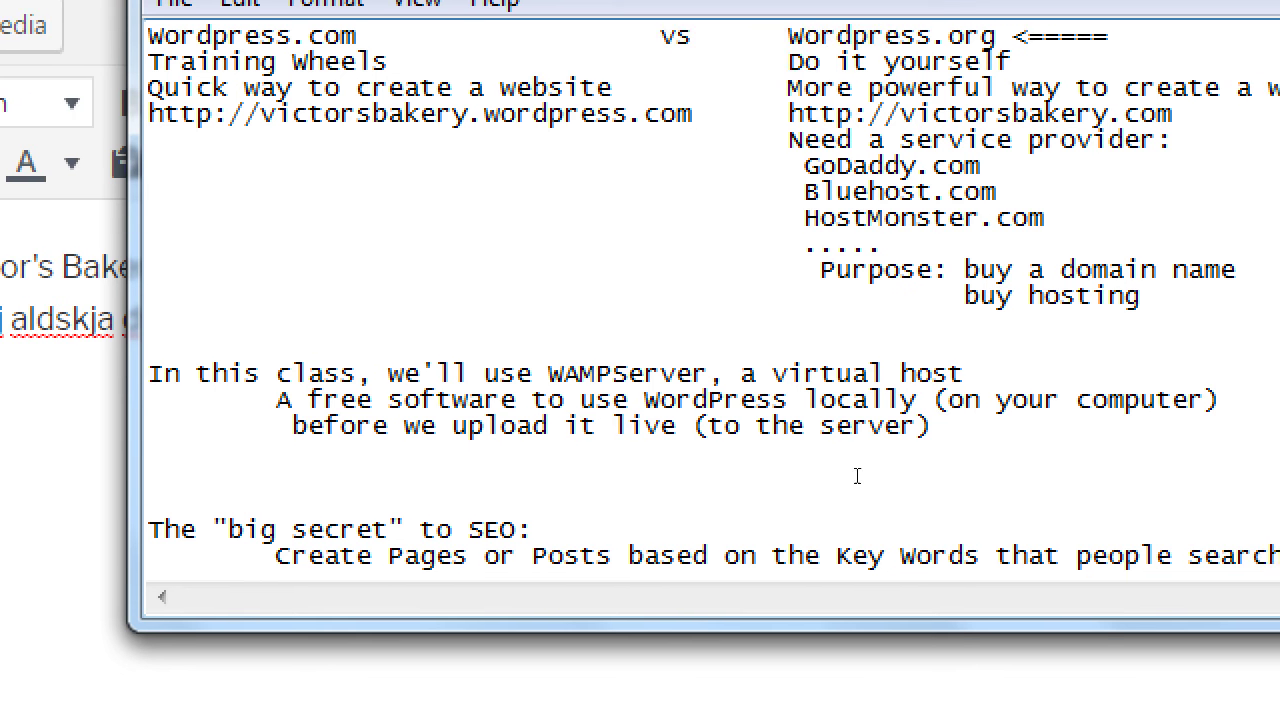
{"action": "type", "text": " for."}
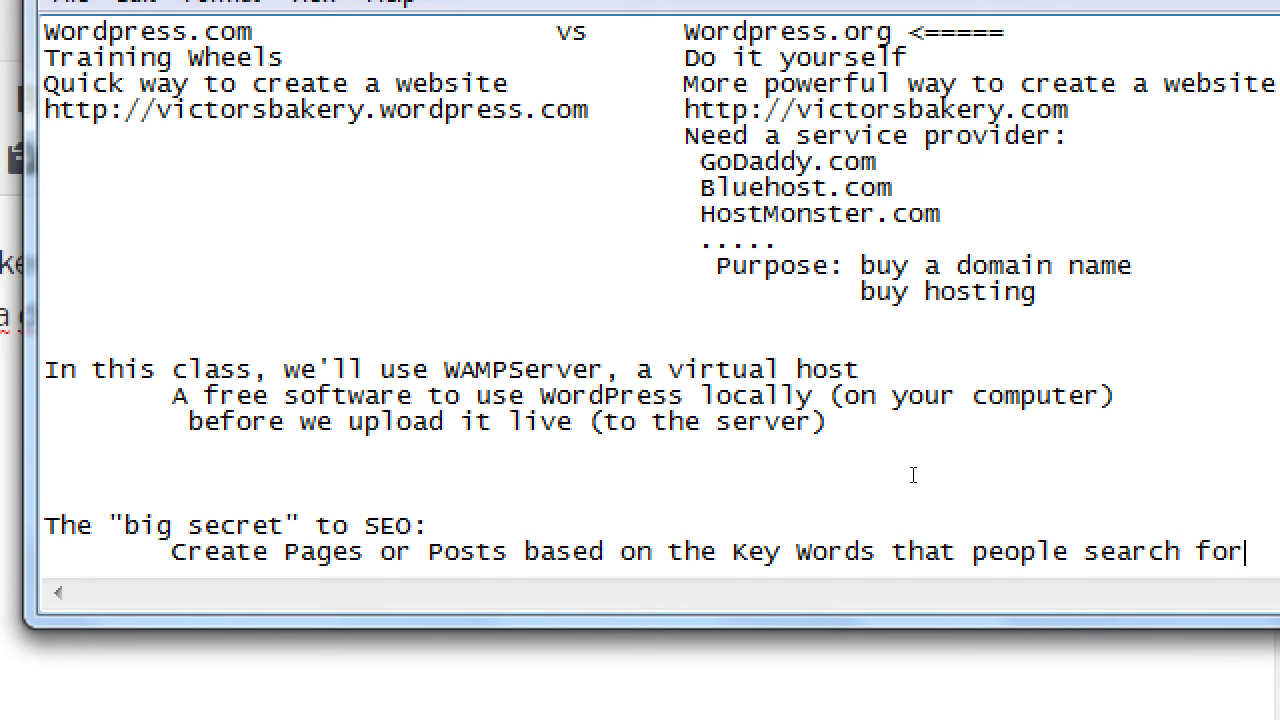
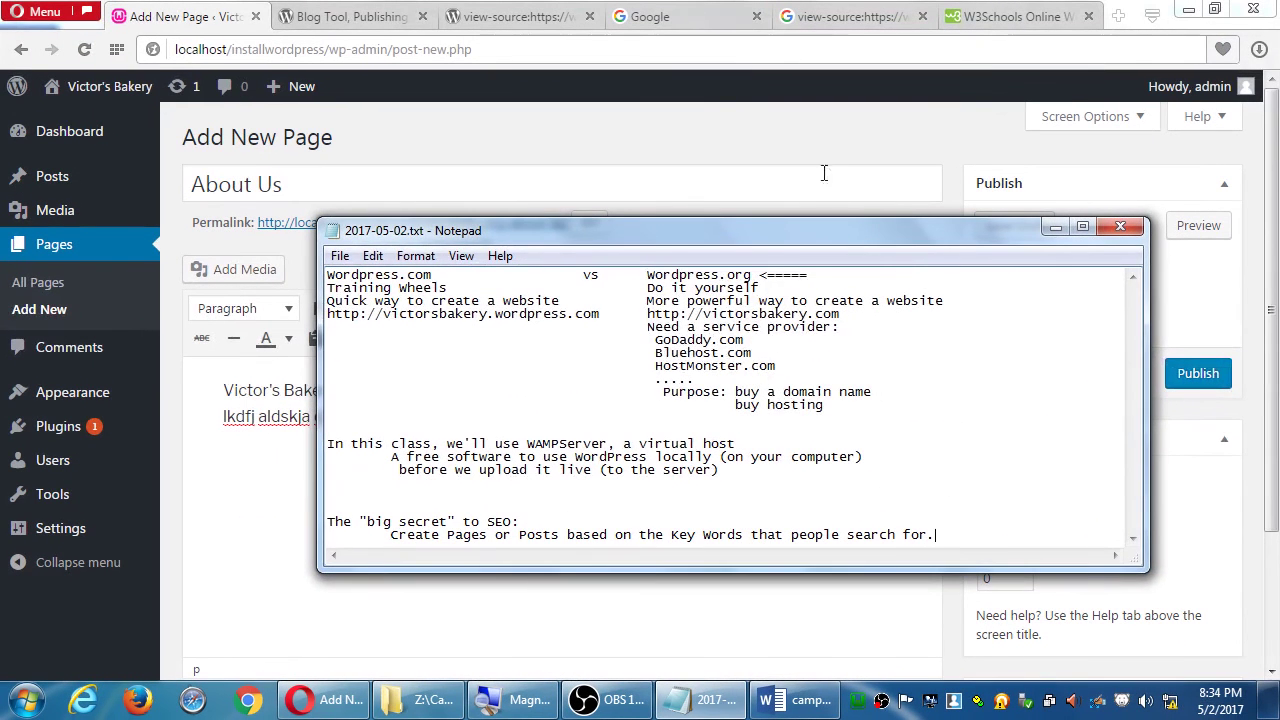
Bring the About Us page editor to the front and publish the page.
{"action": "left_click", "coordinate": [820, 132]}
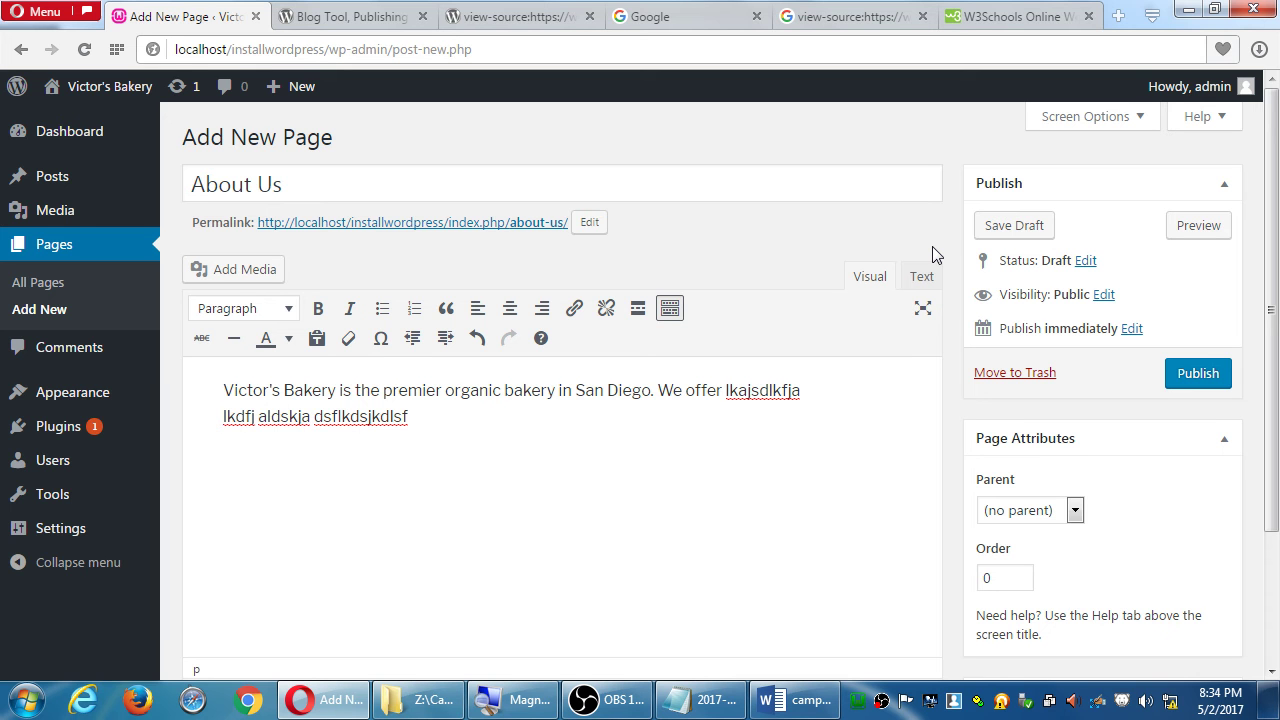
{"action": "left_click", "coordinate": [1184, 372]}
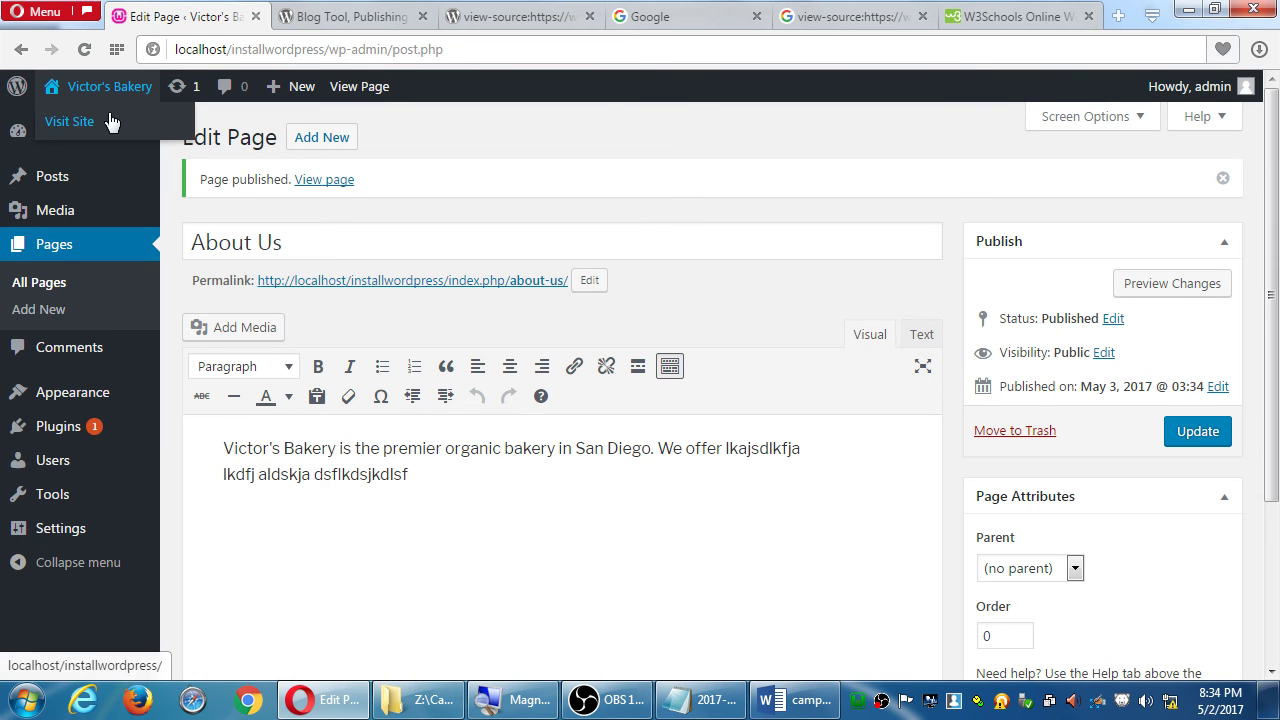
Visit the live Victor's Bakery site and scroll through its front page.
{"action": "left_click", "coordinate": [104, 117]}
{"action": "scroll", "coordinate": [663, 297], "scroll_direction": "down", "scroll_amount": 10}
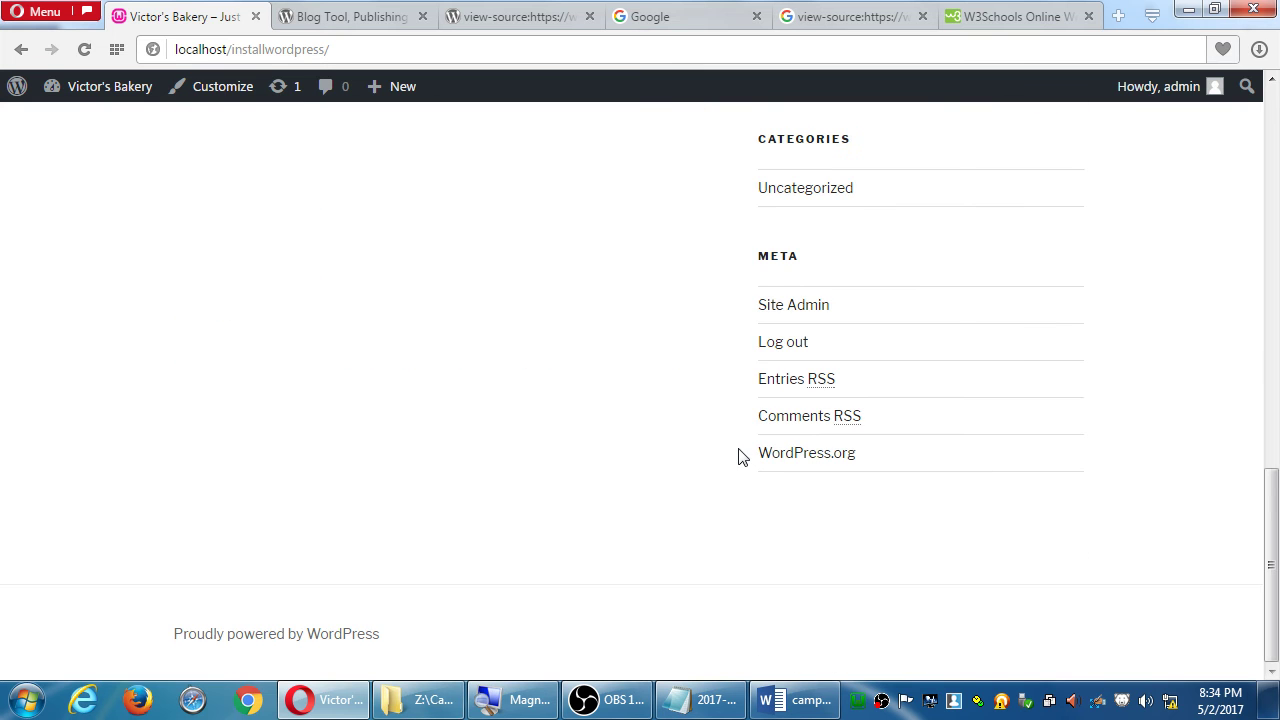
{"action": "scroll", "coordinate": [601, 478], "scroll_direction": "up", "scroll_amount": 1}
{"action": "scroll", "coordinate": [601, 472], "scroll_direction": "up", "scroll_amount": 15}
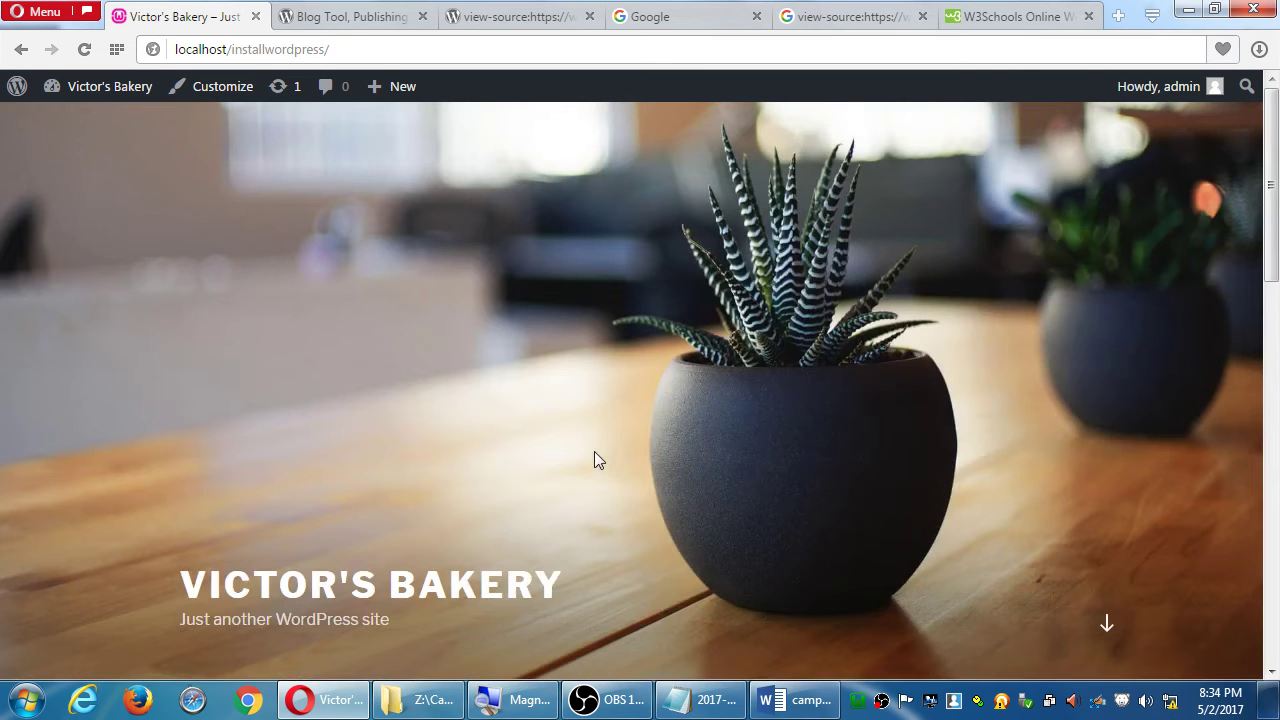
{"action": "scroll", "coordinate": [594, 459], "scroll_direction": "down", "scroll_amount": 10}
{"action": "scroll", "coordinate": [594, 457], "scroll_direction": "up", "scroll_amount": 8}
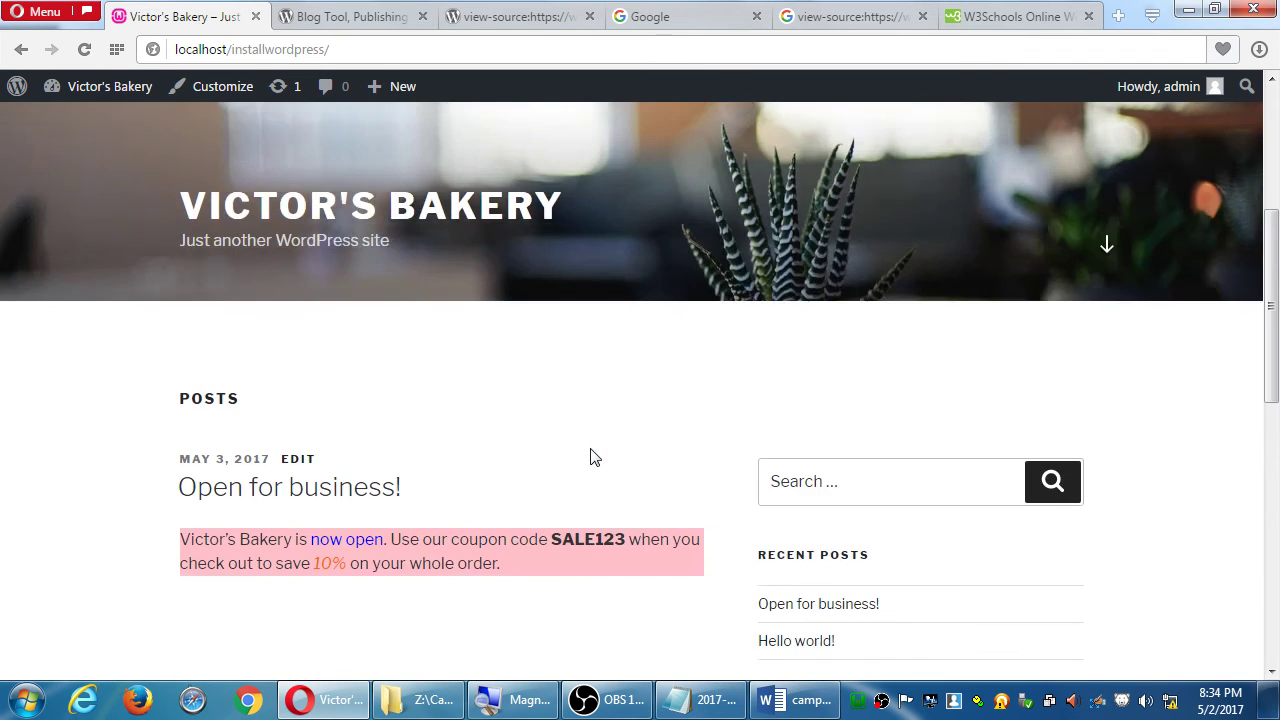
{"action": "scroll", "coordinate": [590, 457], "scroll_direction": "down", "scroll_amount": 1}
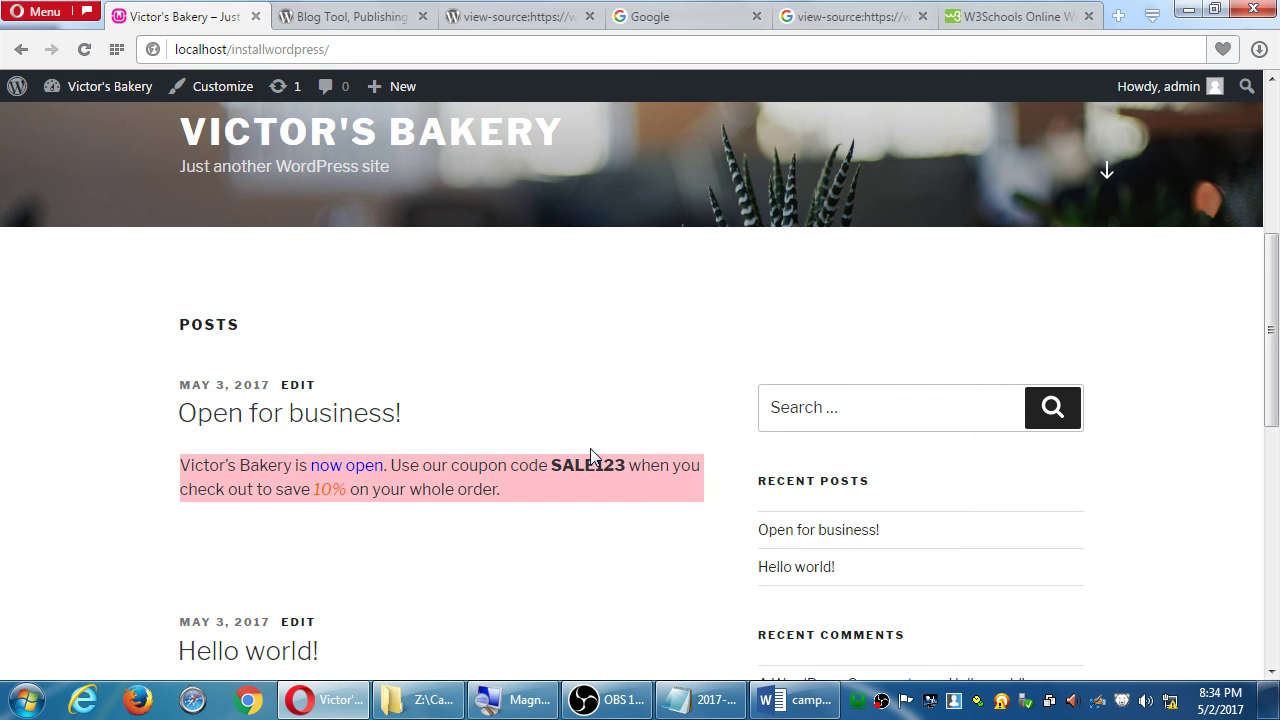
{"action": "scroll", "coordinate": [590, 455], "scroll_direction": "up", "scroll_amount": 5}
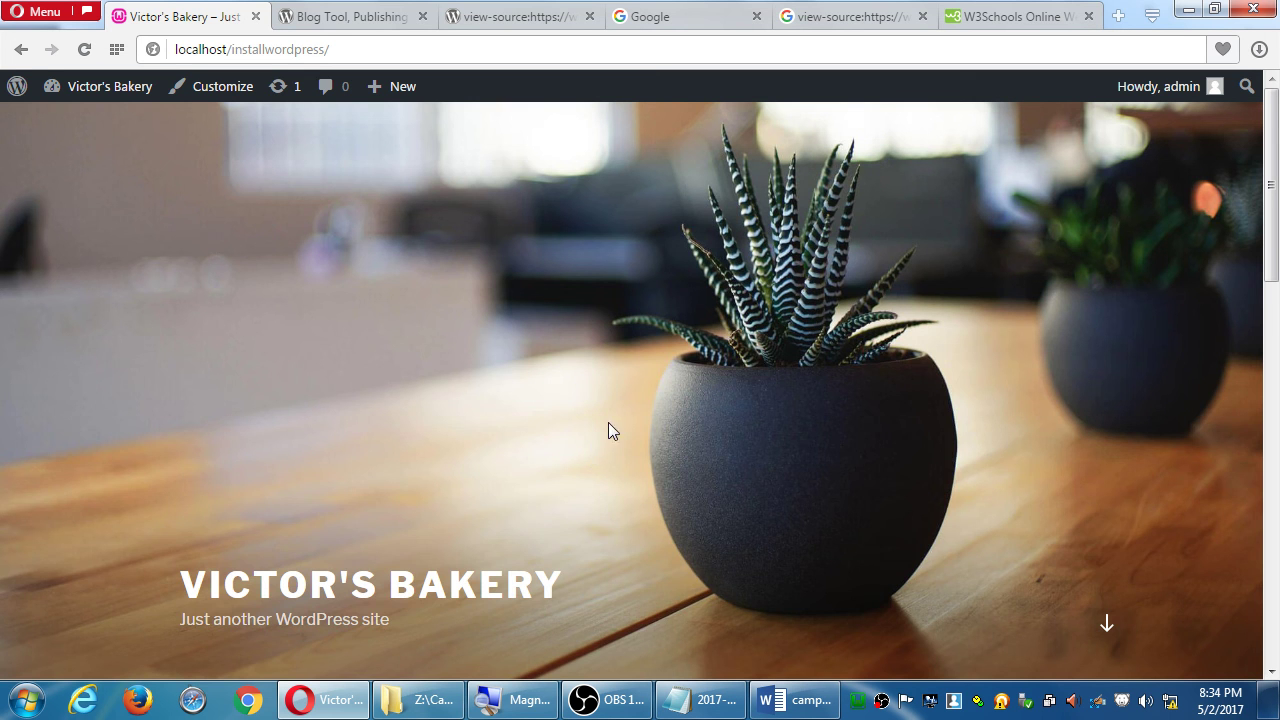
{"action": "scroll", "coordinate": [620, 410], "scroll_direction": "down", "scroll_amount": 3}
{"action": "scroll", "coordinate": [628, 397], "scroll_direction": "down", "scroll_amount": 1}
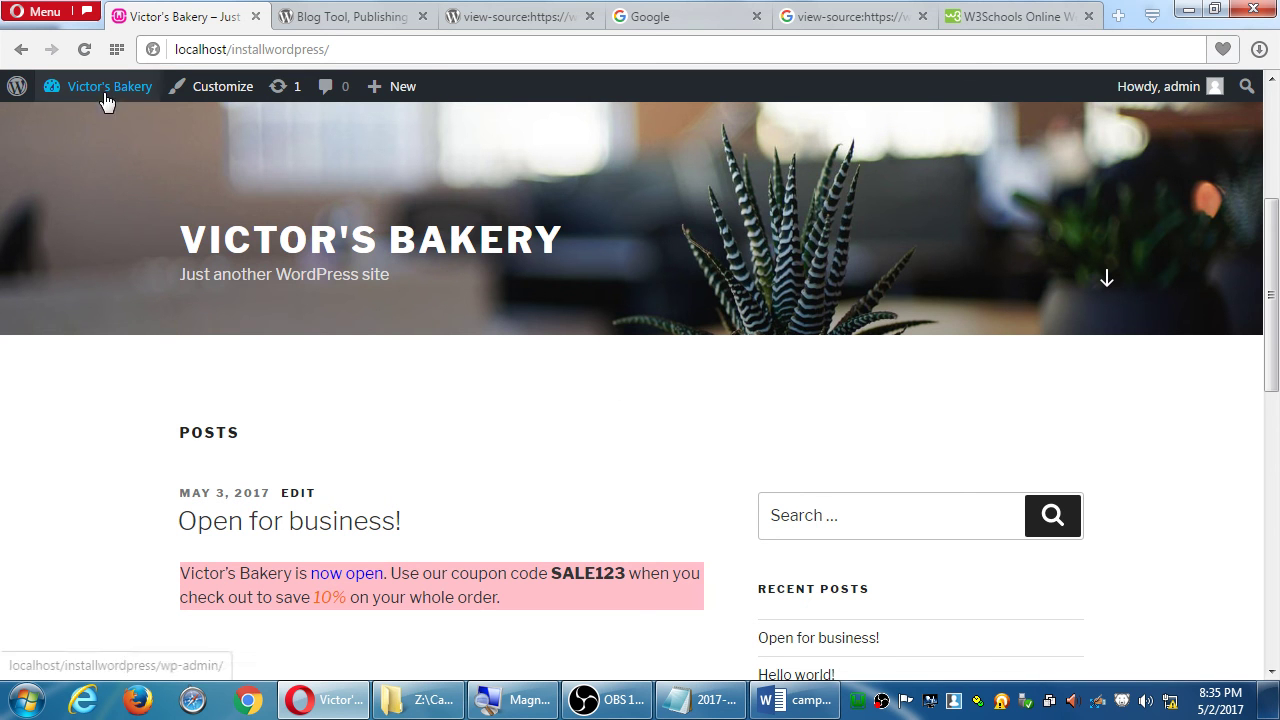
Return to the Dashboard, open the Appearance themes list, then switch to the Word notes.
{"action": "mouse_move", "coordinate": [100, 88]}
{"action": "left_click", "coordinate": [94, 124]}
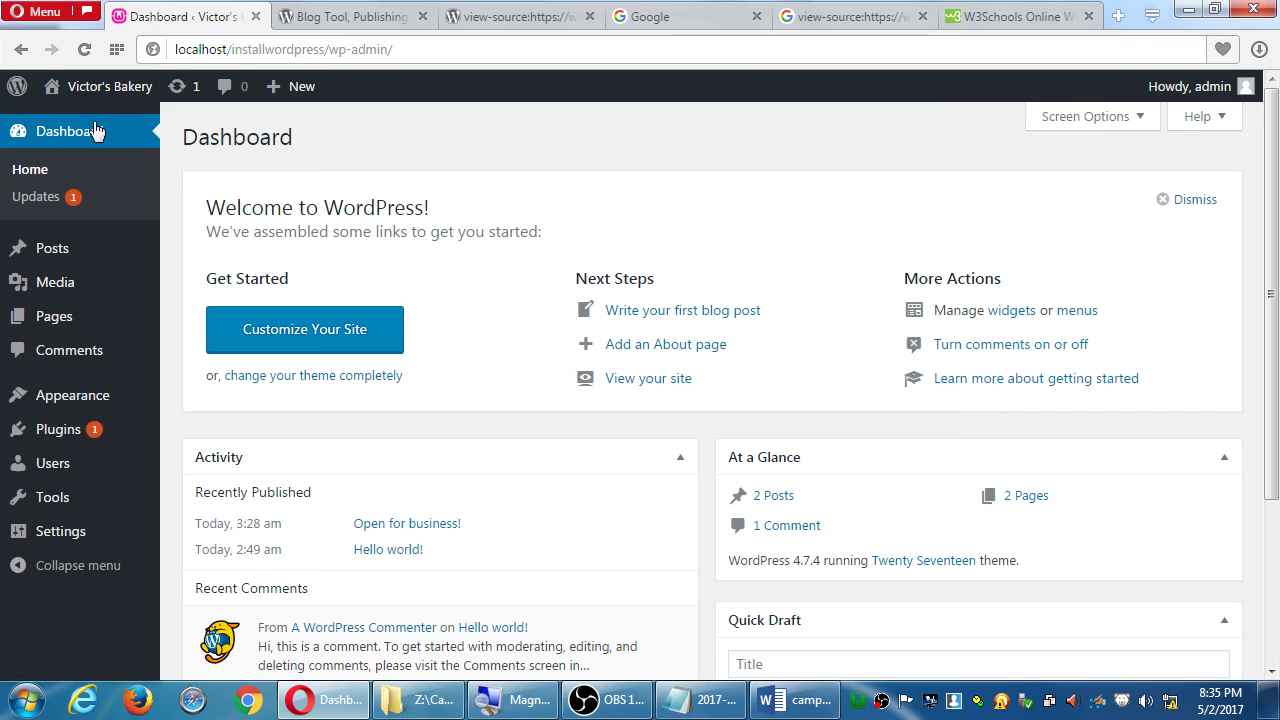
{"action": "mouse_move", "coordinate": [127, 409]}
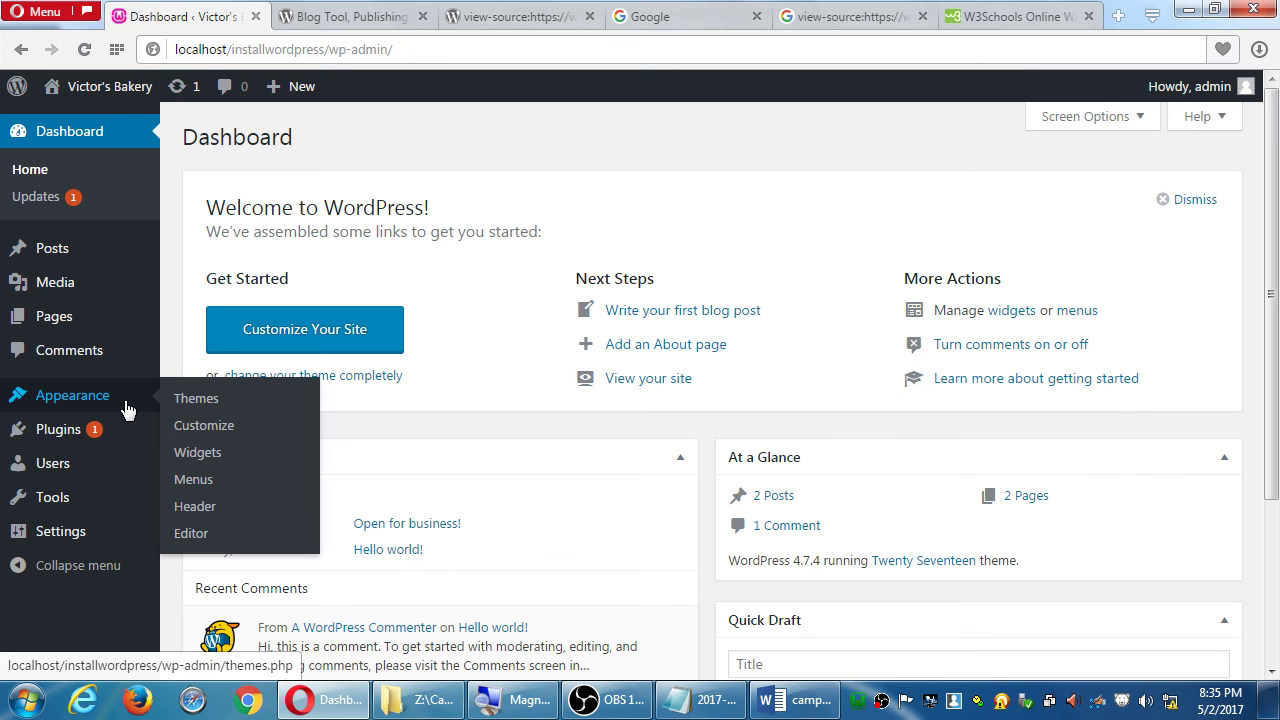
{"action": "left_click", "coordinate": [126, 408]}
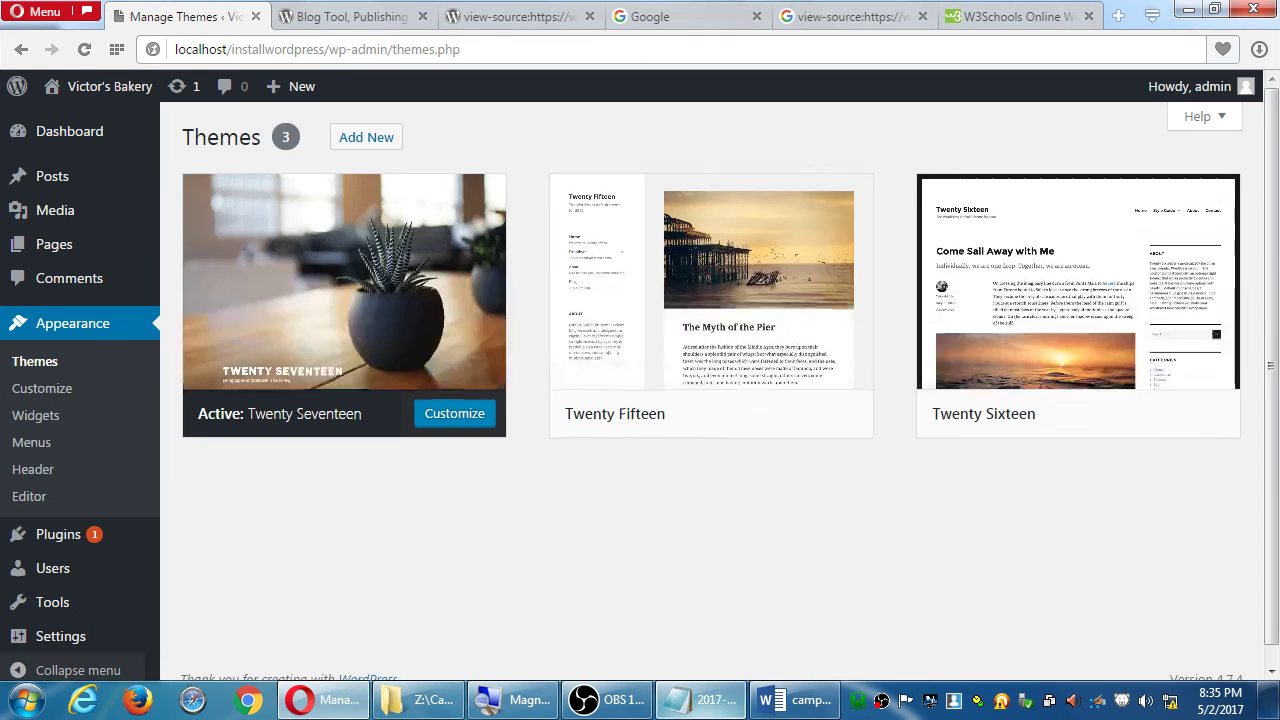
{"action": "key", "text": "alt+Tab"}
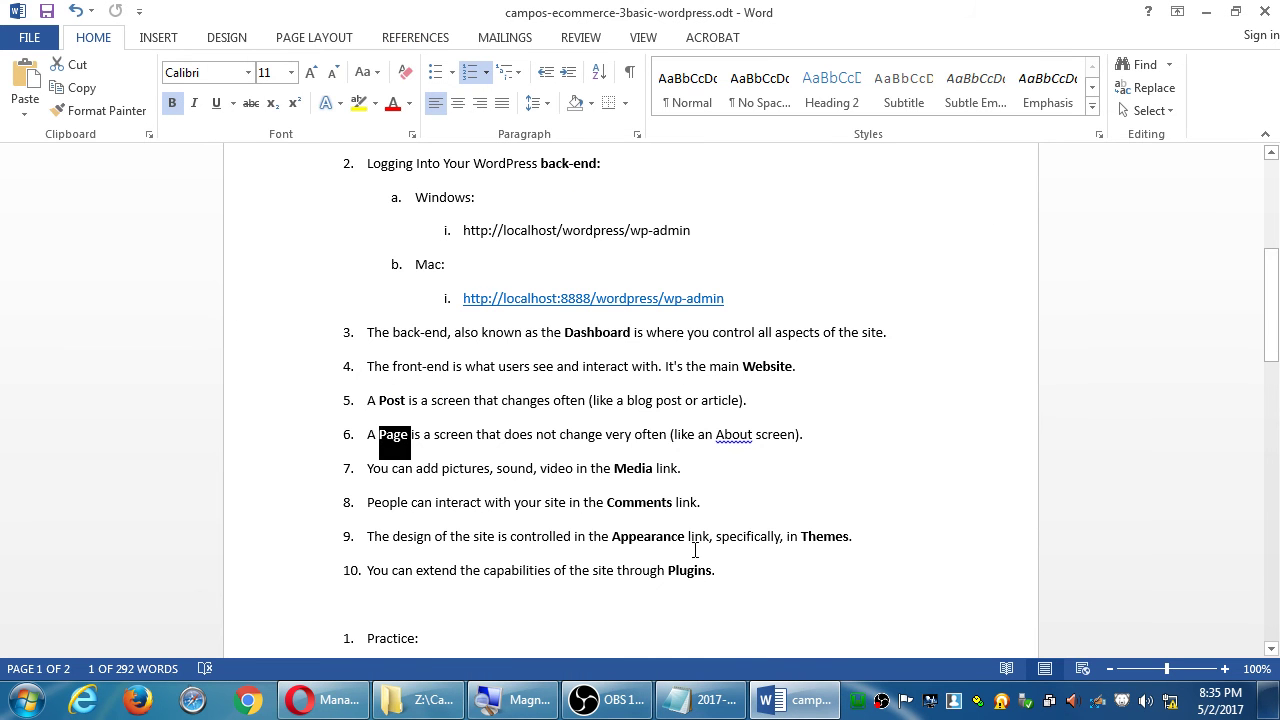
Scroll the Word notes down to the Practice list, then minimize Word.
{"action": "scroll", "coordinate": [695, 550], "scroll_direction": "down", "scroll_amount": 3}
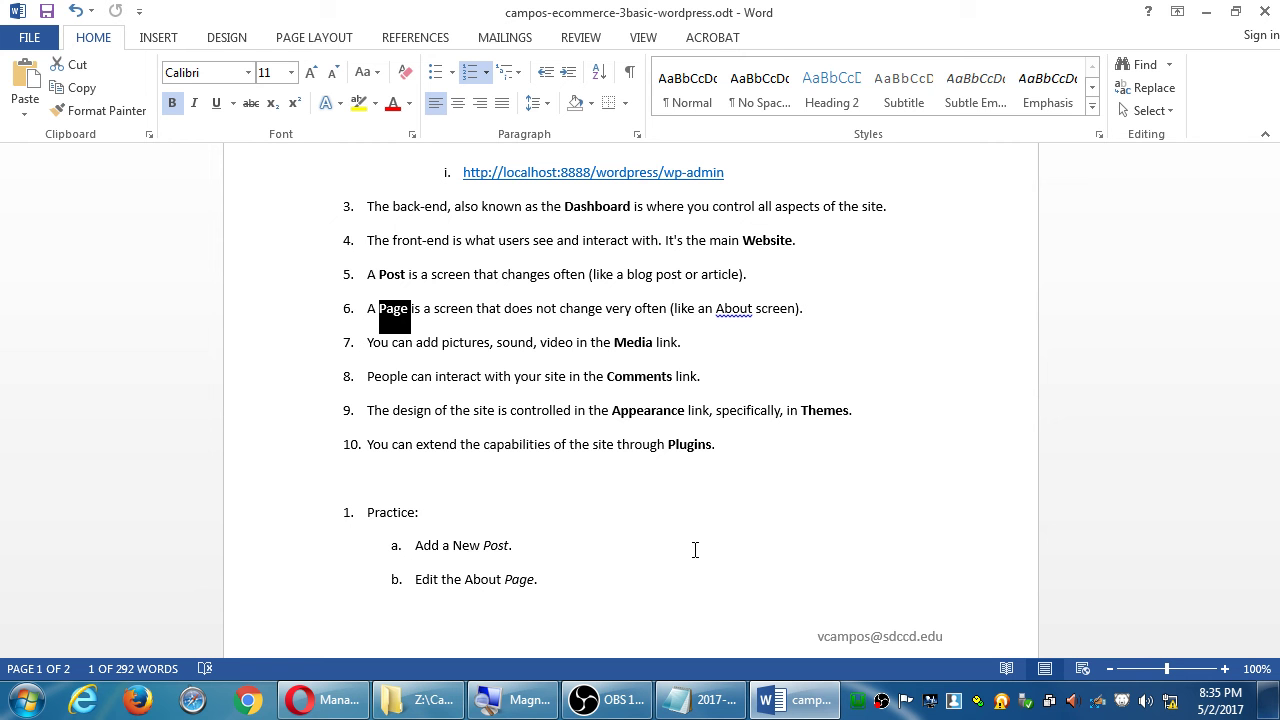
{"action": "left_click", "coordinate": [1208, 13]}
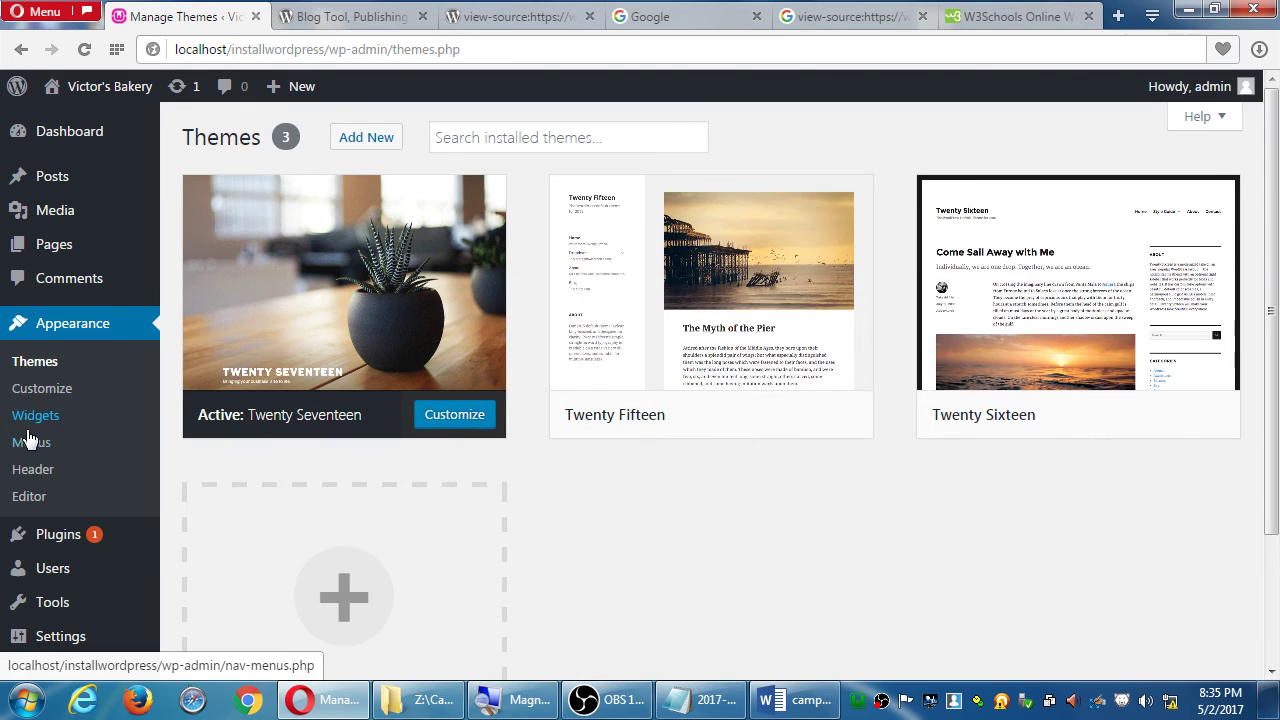
Open Appearance > Menus and enter 'Main Menu' as the new menu name.
{"action": "left_click", "coordinate": [31, 455]}
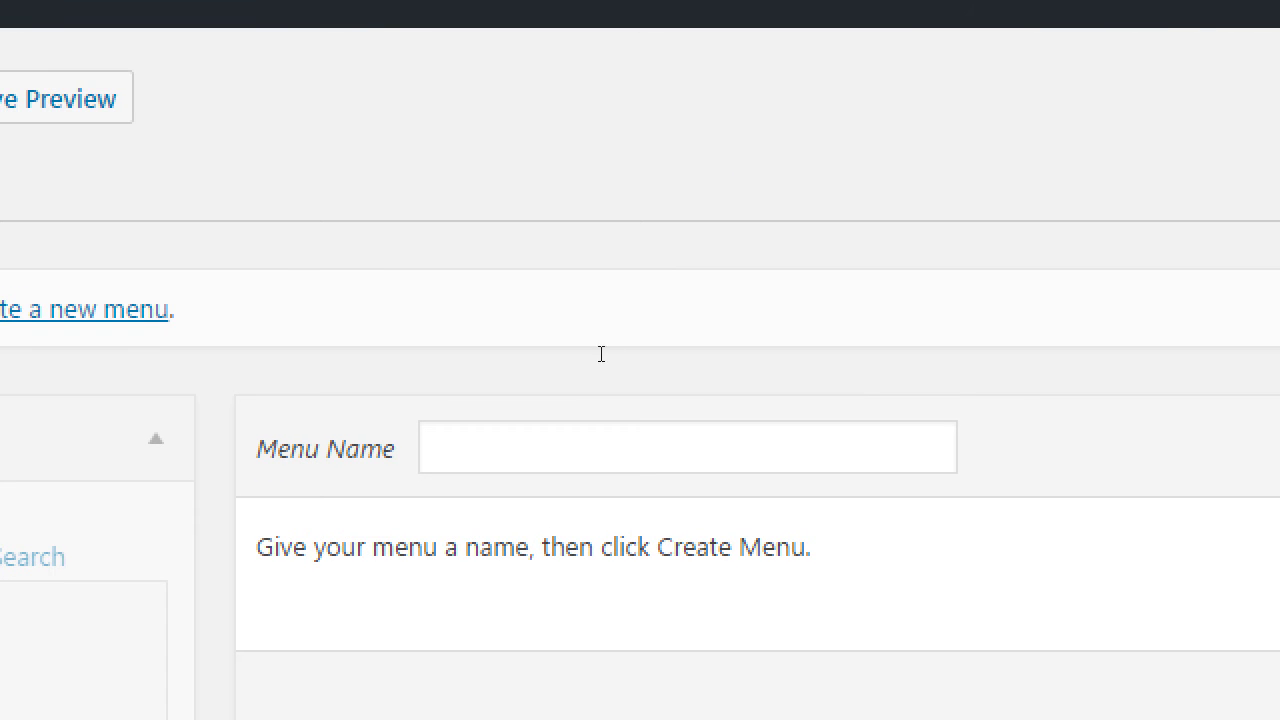
{"action": "key", "text": "Tab"}
{"action": "type", "text": "Main Menu"}
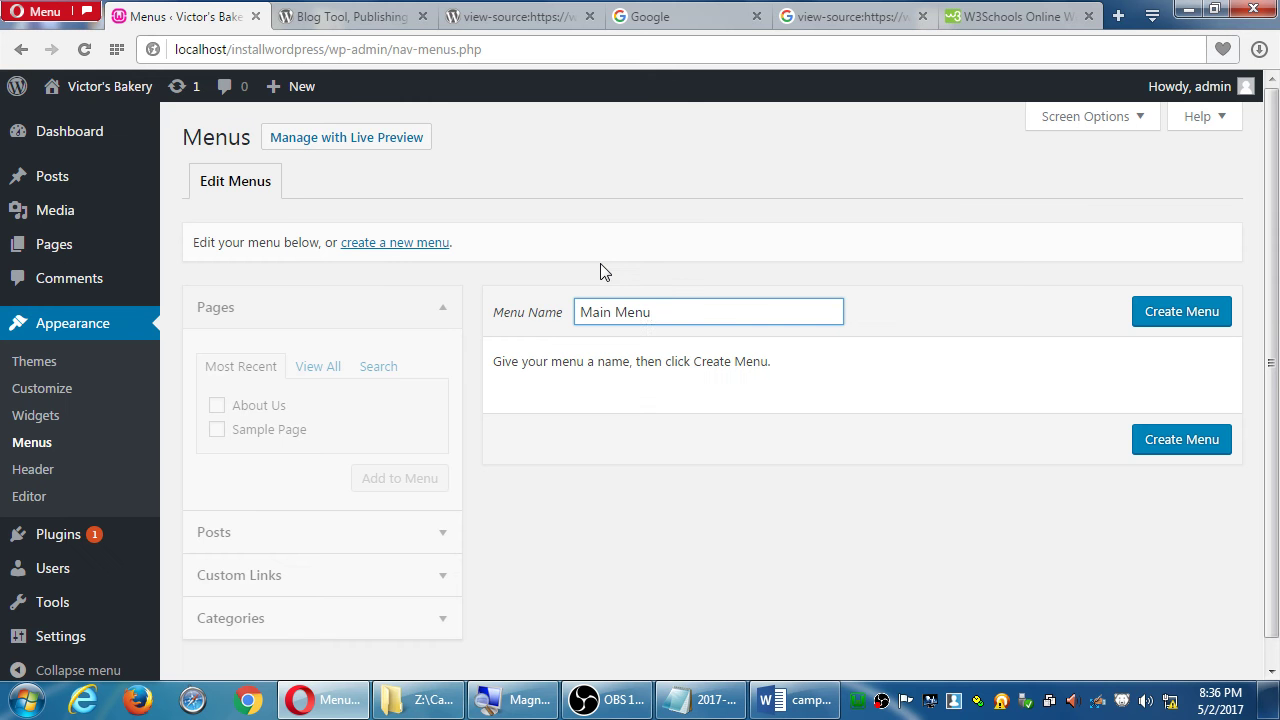
Create Main Menu and tick Top Menu as its display location.
{"action": "left_click", "coordinate": [1167, 328]}
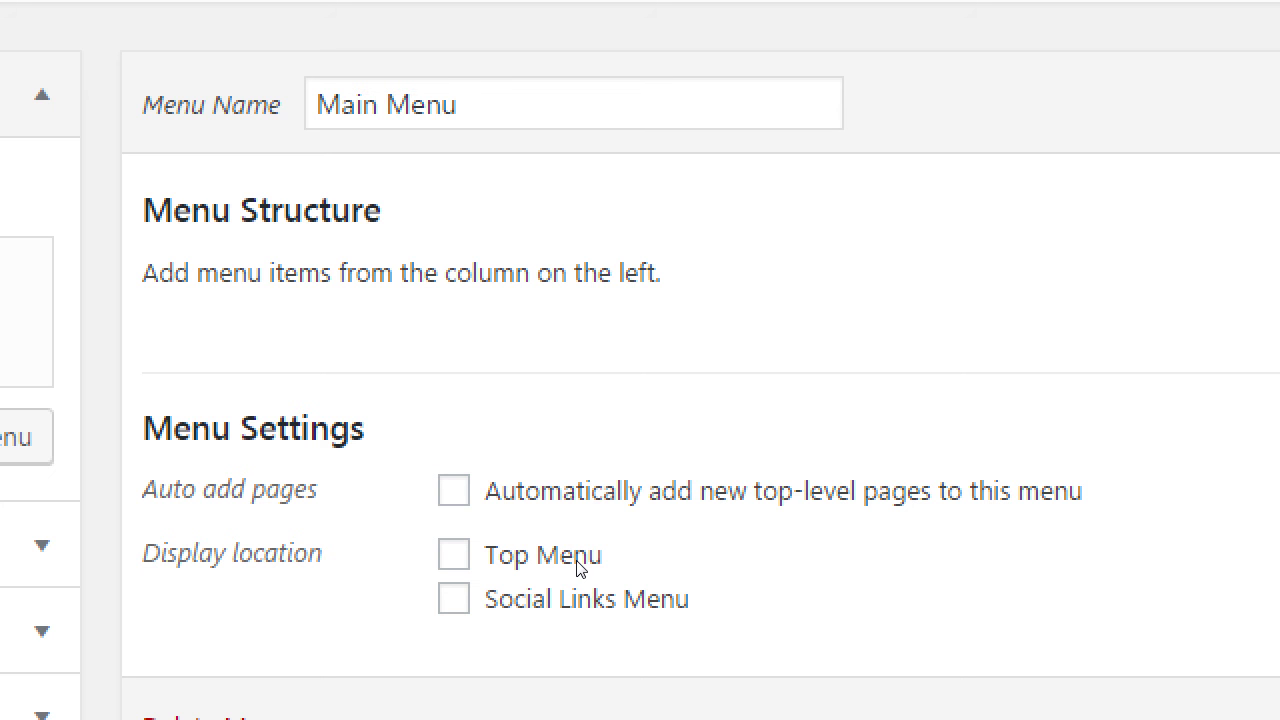
{"action": "left_click", "coordinate": [644, 543]}
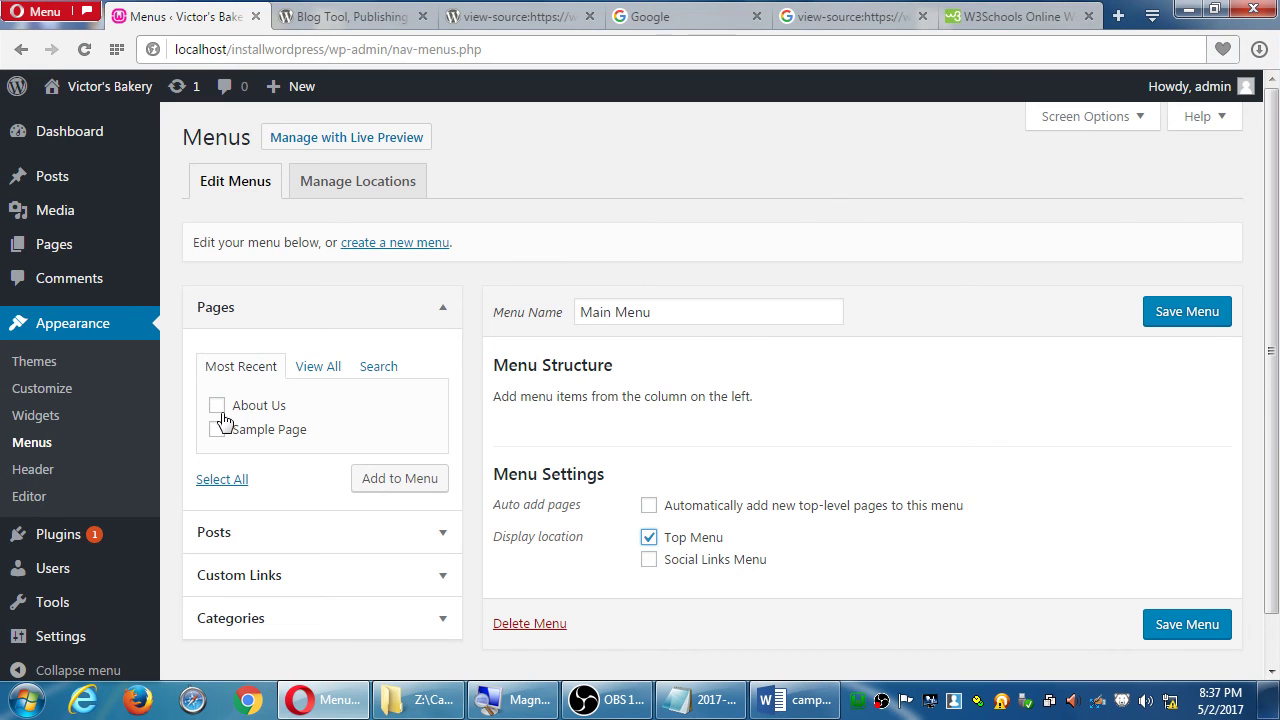
Tick About Us under Pages, save Main Menu, then tick About Us again.
{"action": "left_click", "coordinate": [218, 410]}
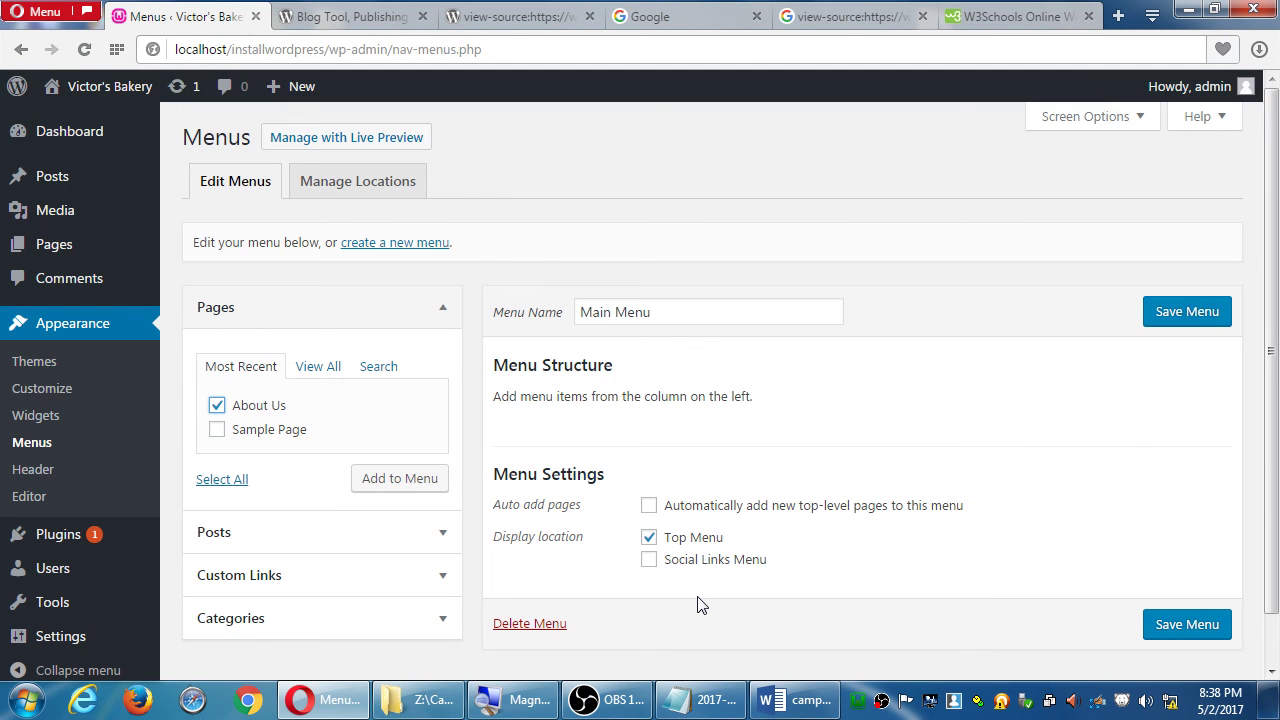
{"action": "left_click", "coordinate": [1189, 314]}
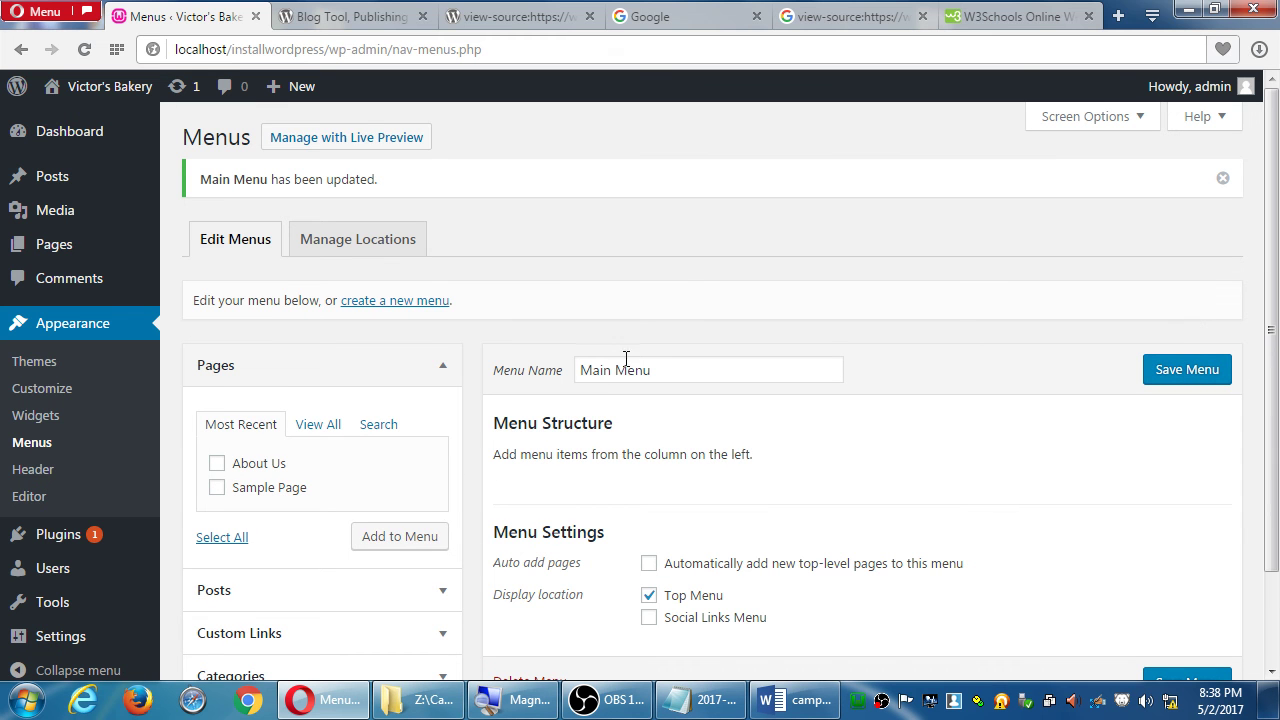
{"action": "left_click", "coordinate": [217, 463]}
Add the About Us page to the Menu Structure and save Main Menu.
{"action": "left_click", "coordinate": [378, 540]}
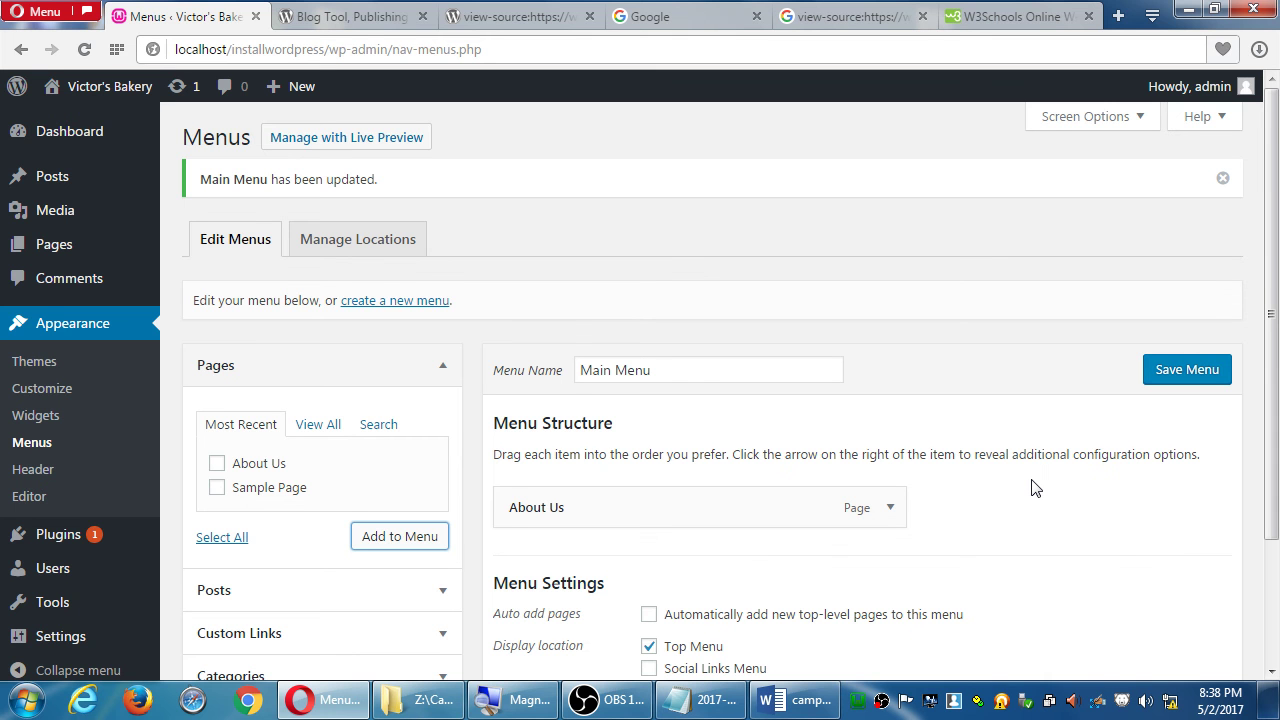
{"action": "scroll", "coordinate": [1005, 487], "scroll_direction": "down", "scroll_amount": 1}
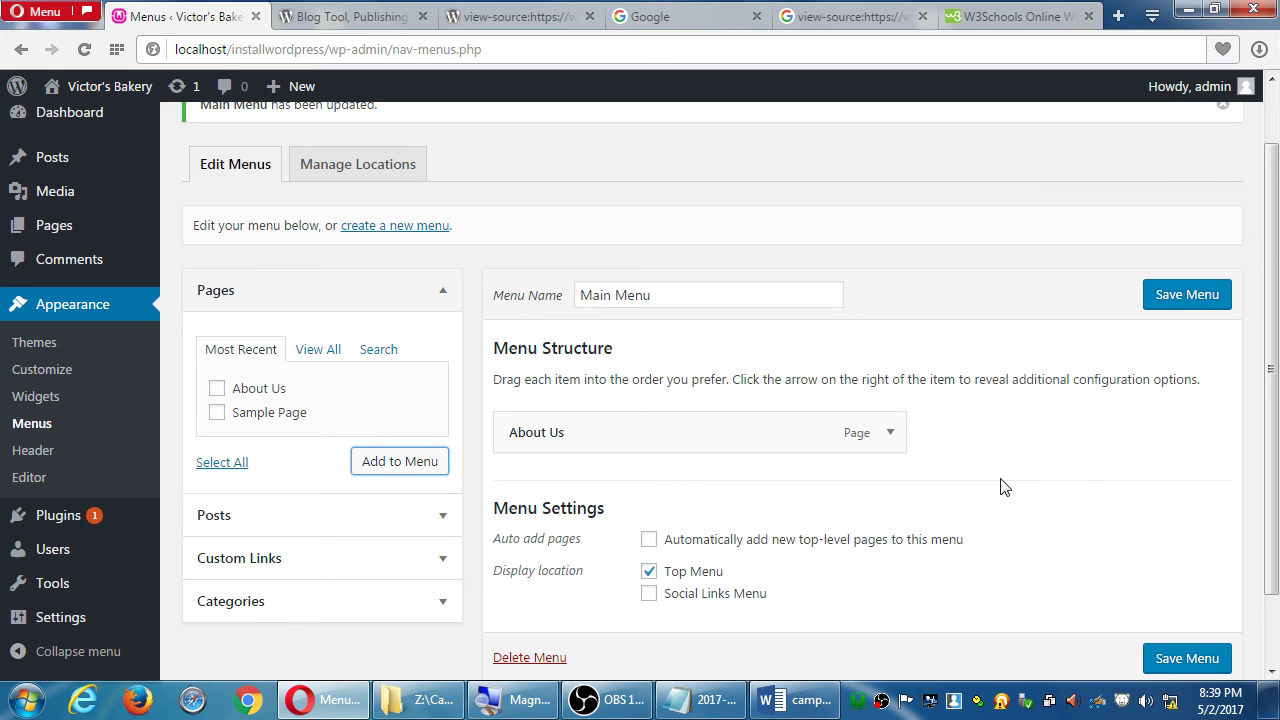
{"action": "left_click", "coordinate": [1197, 312]}
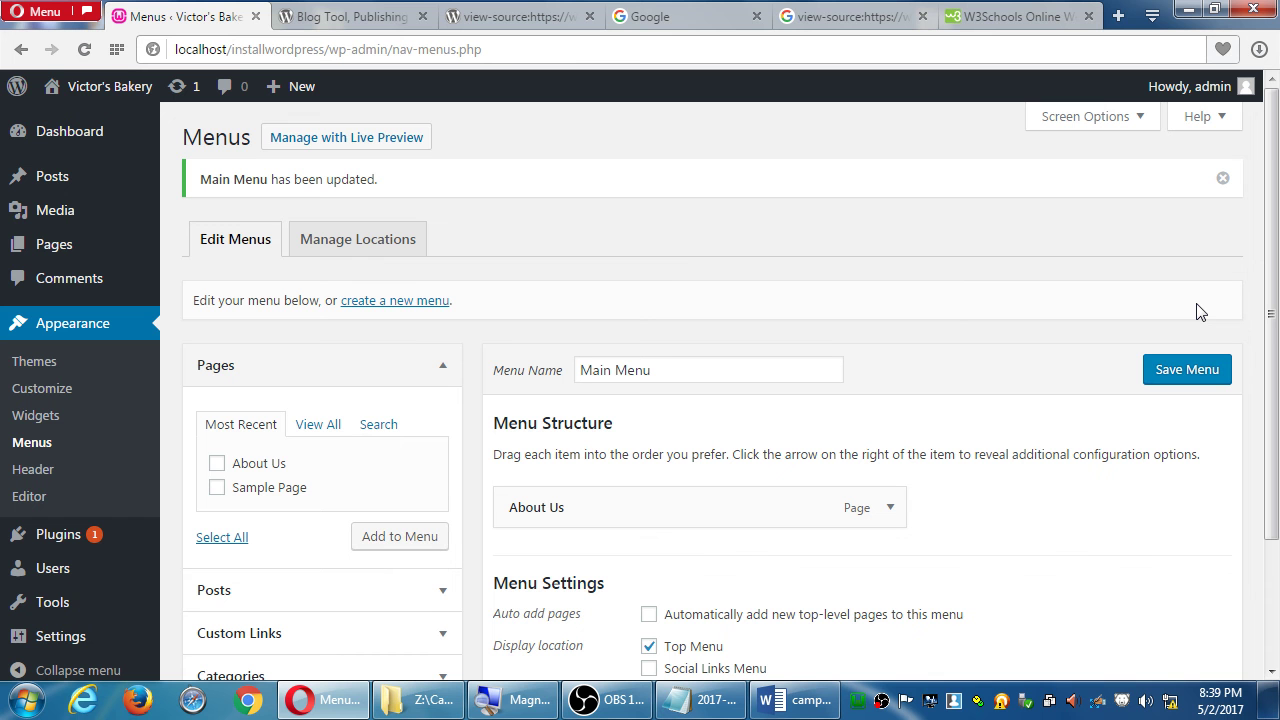
Open the live site in a new tab, confirm About Us in its top navigation, and return to Menus.
{"action": "mouse_move", "coordinate": [122, 92]}
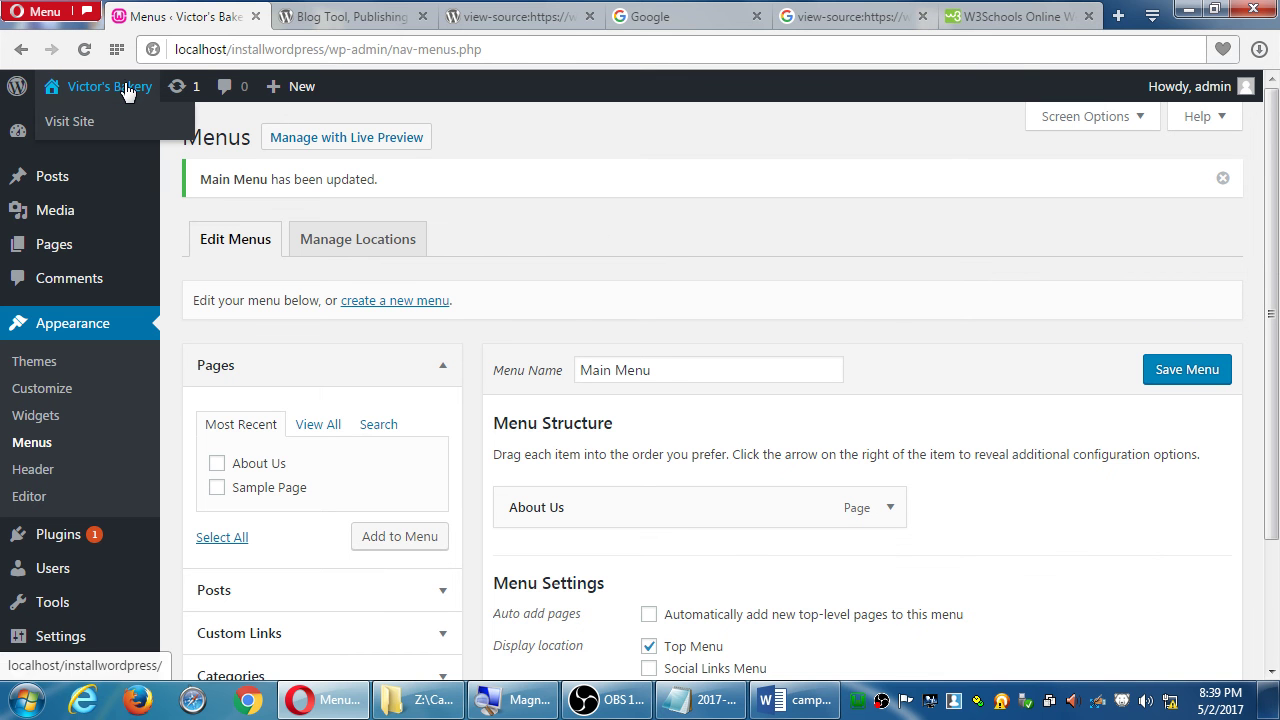
{"action": "middle_click", "coordinate": [108, 121]}
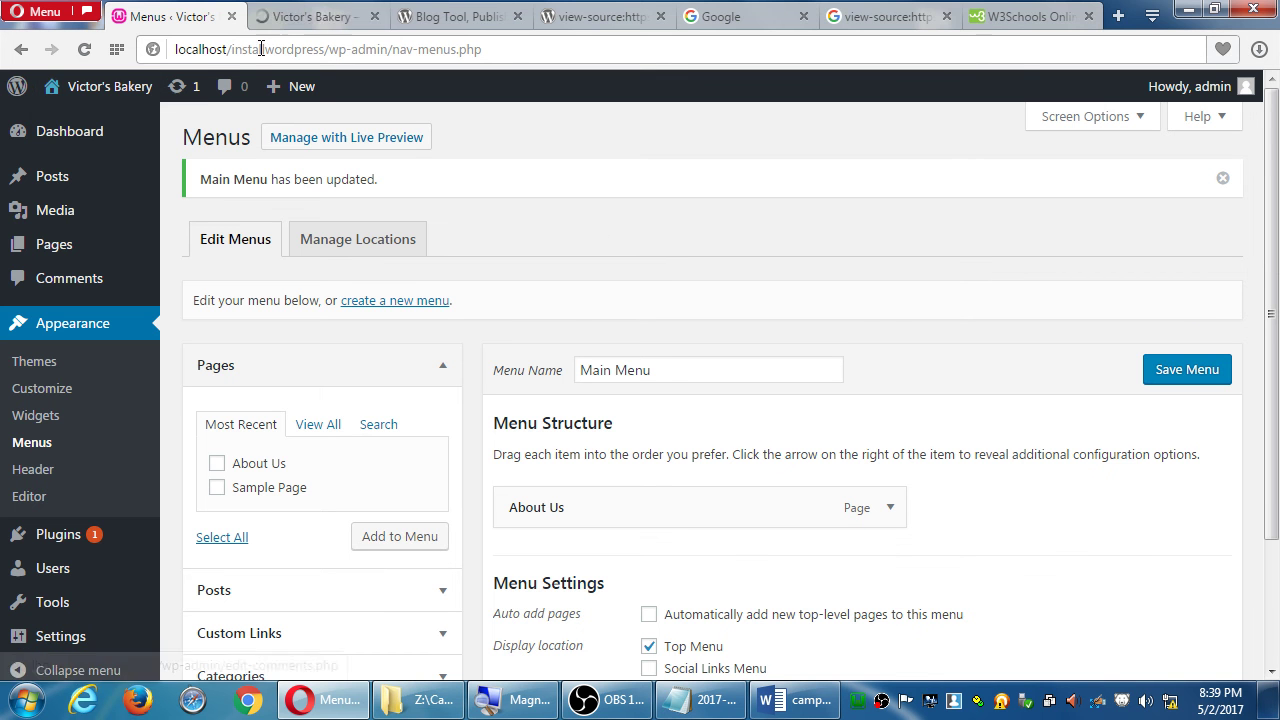
{"action": "left_click", "coordinate": [295, 17]}
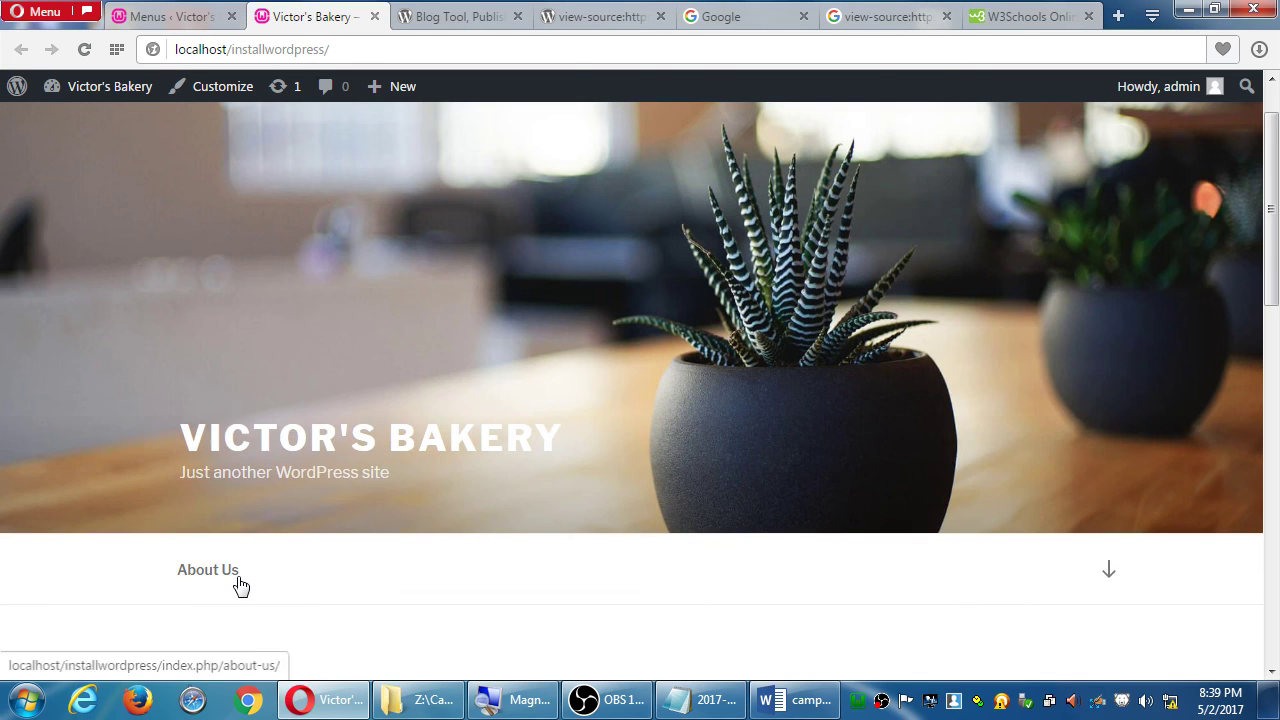
{"action": "scroll", "coordinate": [265, 587], "scroll_direction": "down", "scroll_amount": 2}
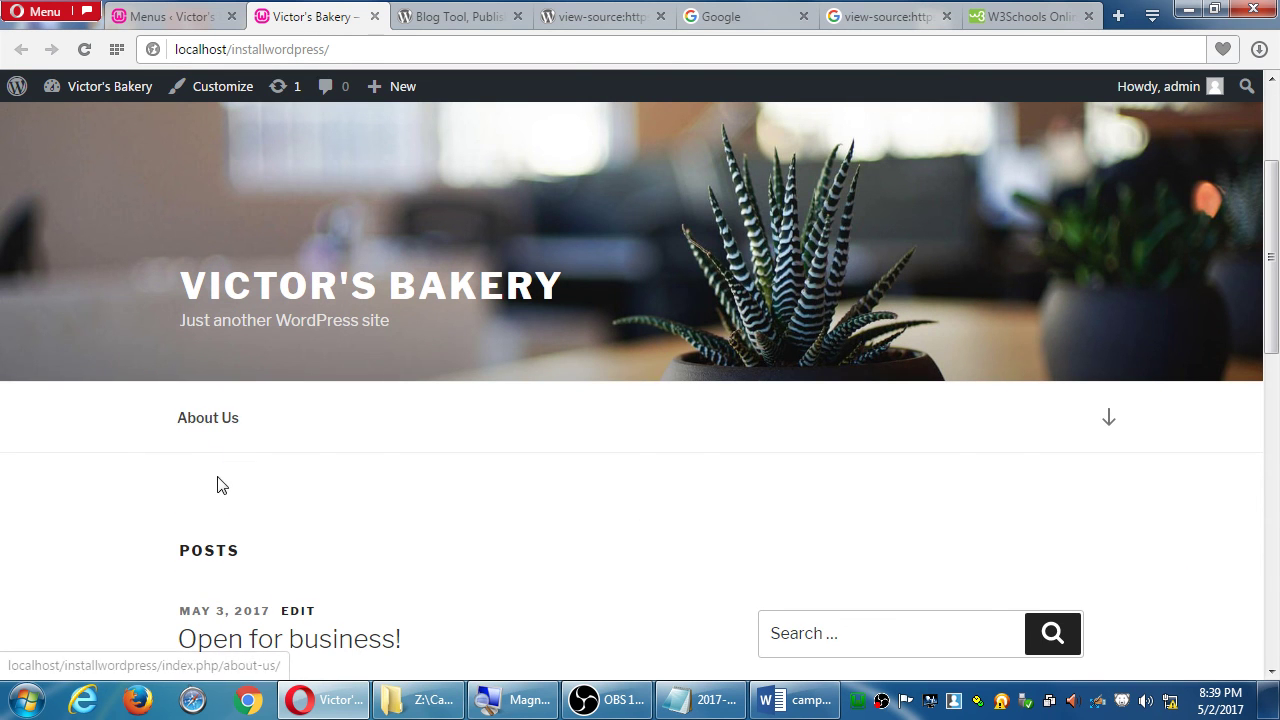
{"action": "scroll", "coordinate": [215, 432], "scroll_direction": "up", "scroll_amount": 3}
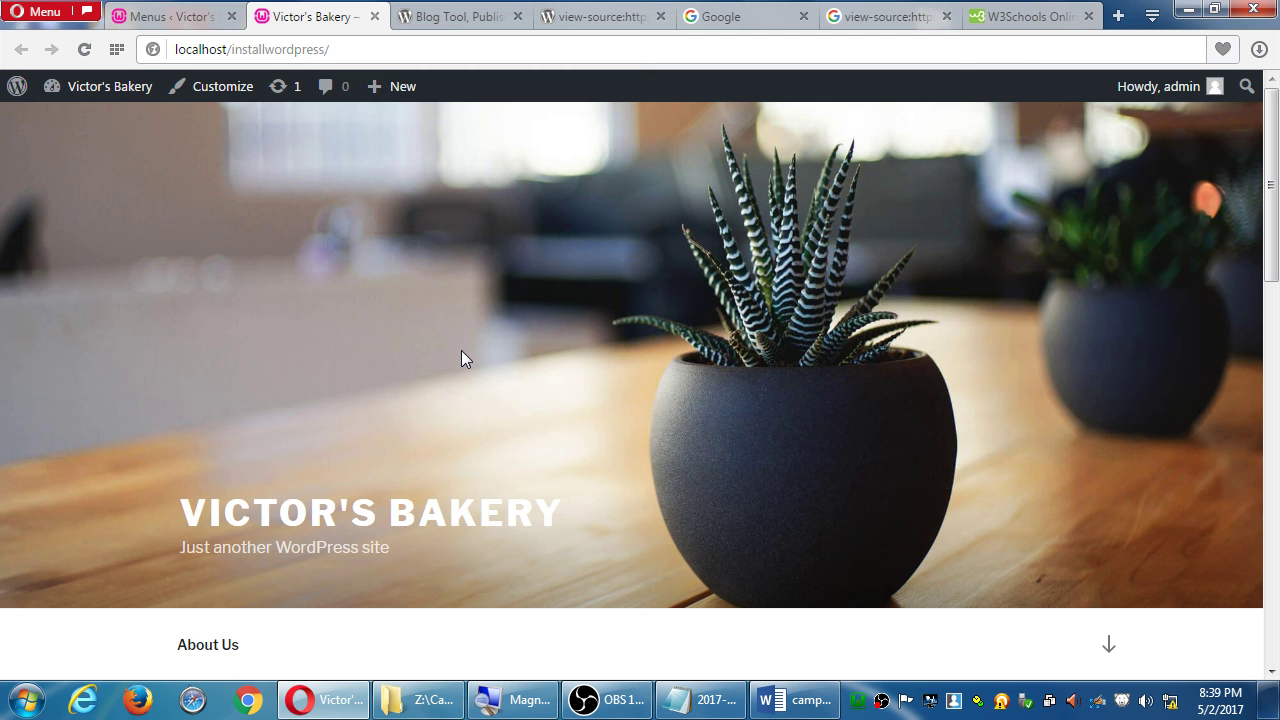
{"action": "scroll", "coordinate": [463, 356], "scroll_direction": "down", "scroll_amount": 5}
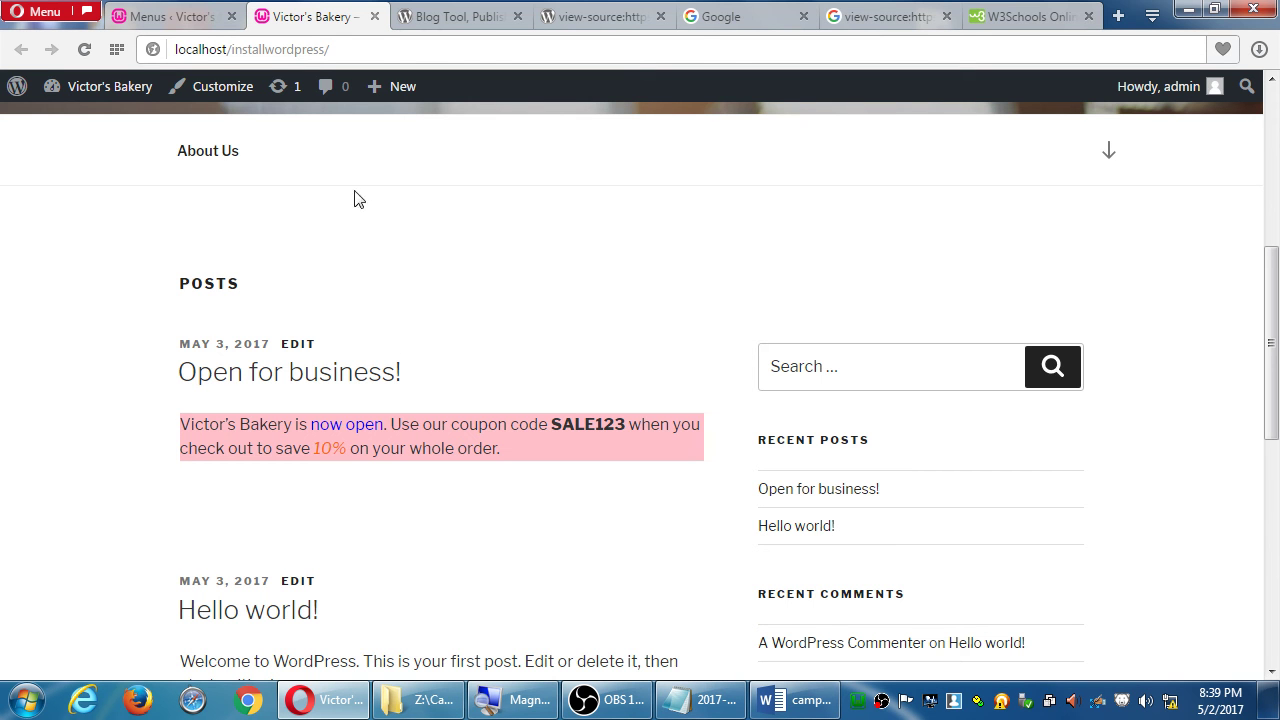
{"action": "scroll", "coordinate": [474, 417], "scroll_direction": "up", "scroll_amount": 5}
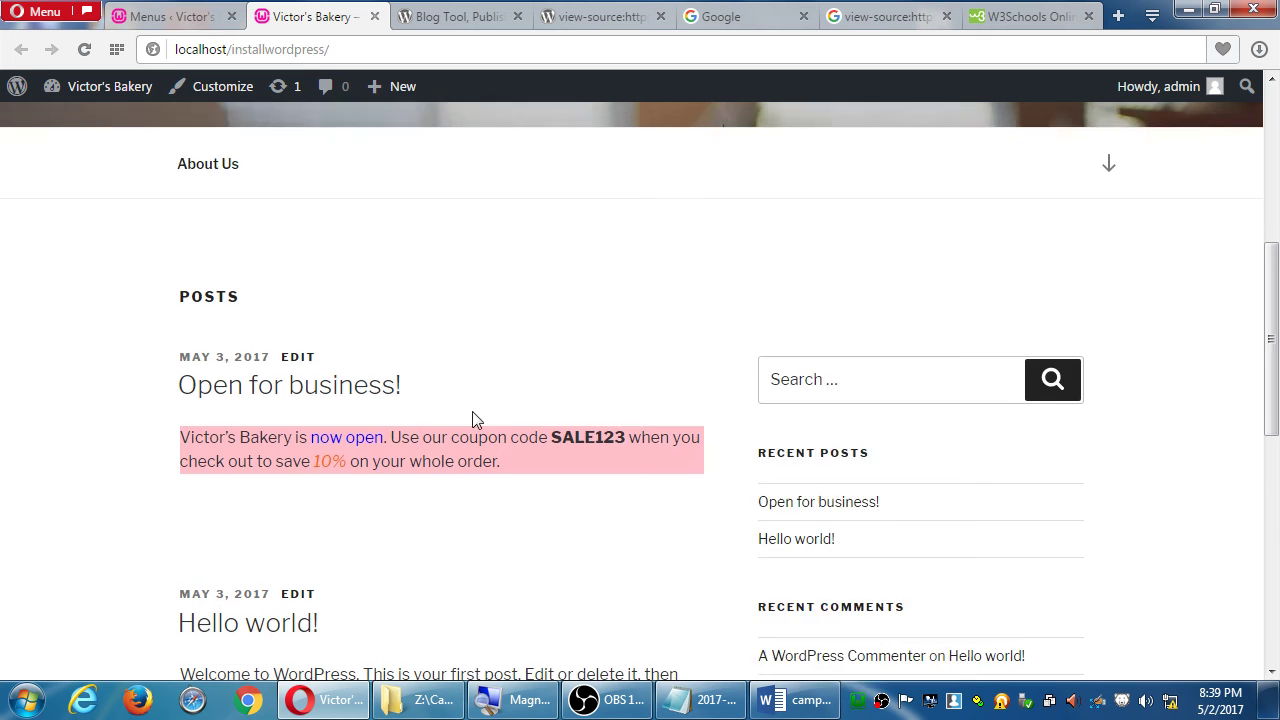
{"action": "scroll", "coordinate": [511, 478], "scroll_direction": "down", "scroll_amount": 3}
{"action": "scroll", "coordinate": [511, 479], "scroll_direction": "down", "scroll_amount": 3}
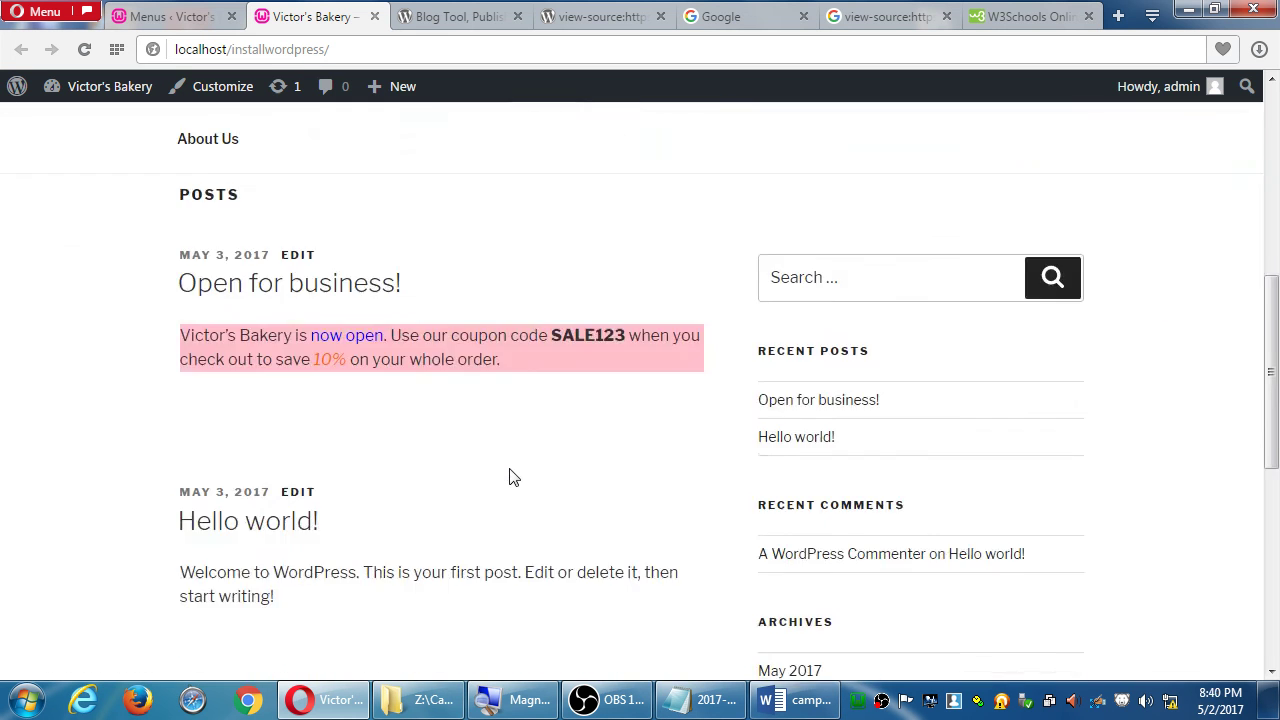
{"action": "scroll", "coordinate": [510, 478], "scroll_direction": "up", "scroll_amount": 6}
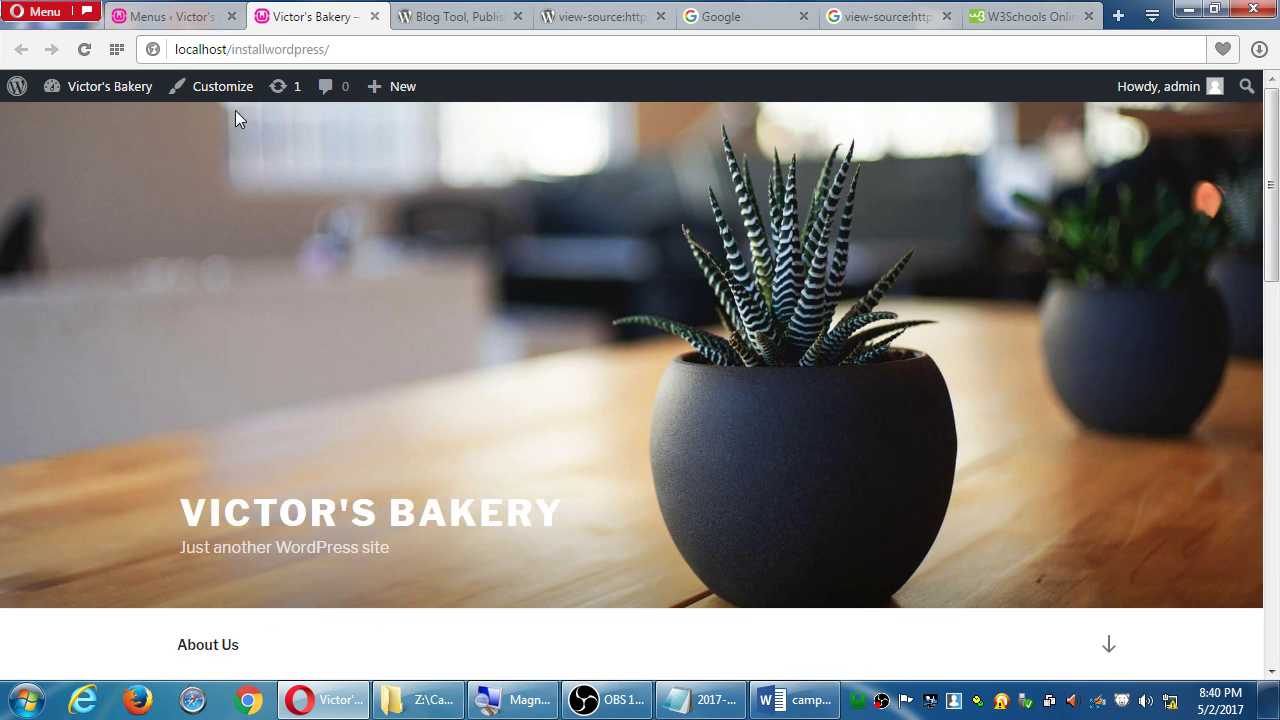
{"action": "left_click", "coordinate": [170, 16]}
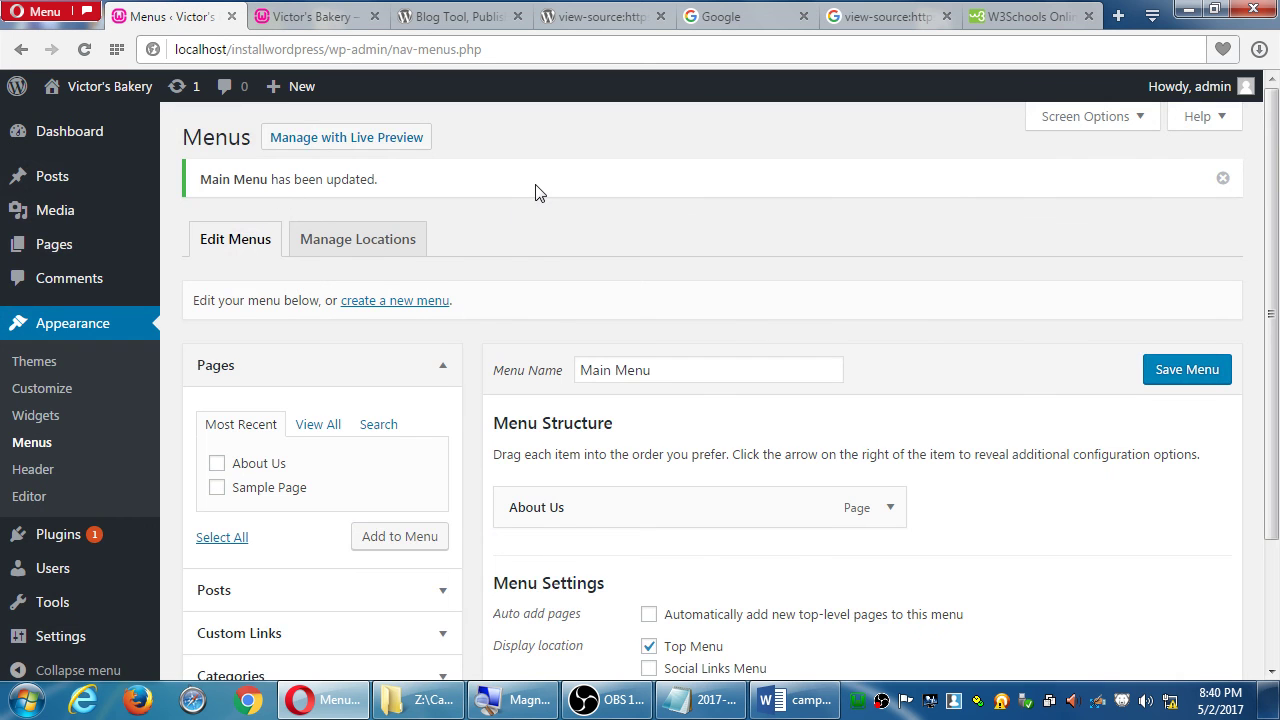
{"action": "scroll", "coordinate": [545, 194], "scroll_direction": "down", "scroll_amount": 1}
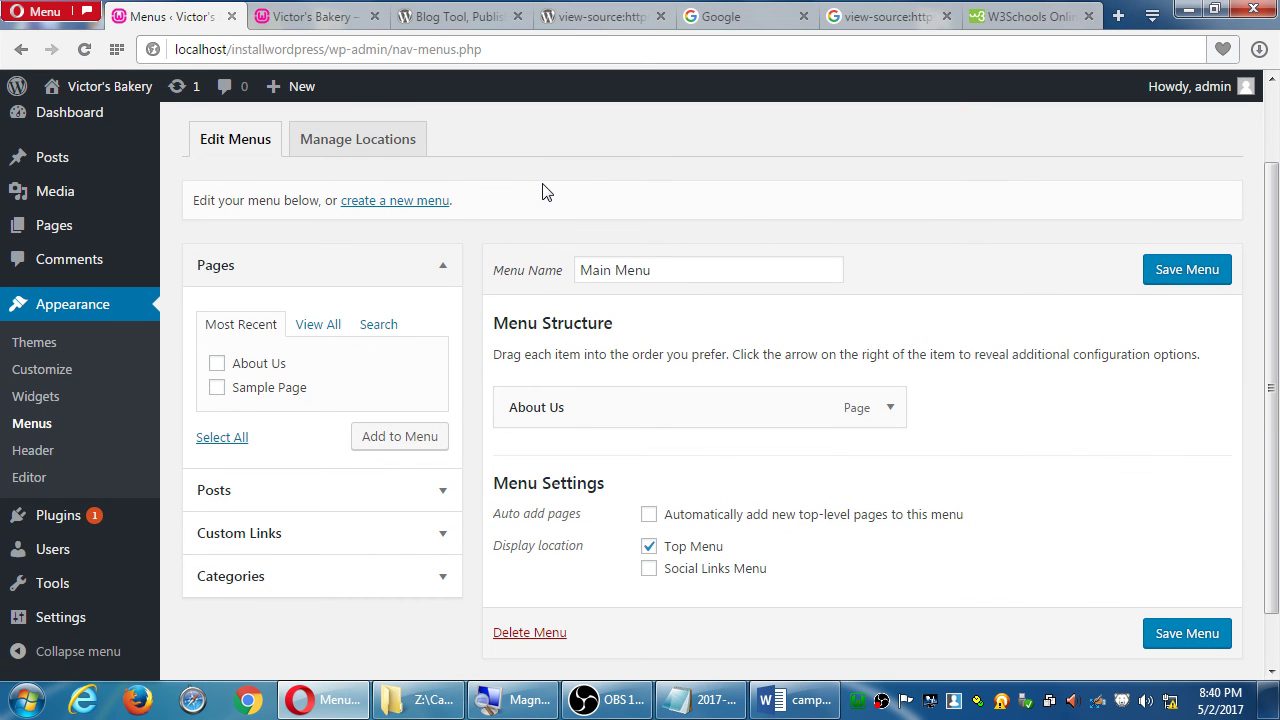